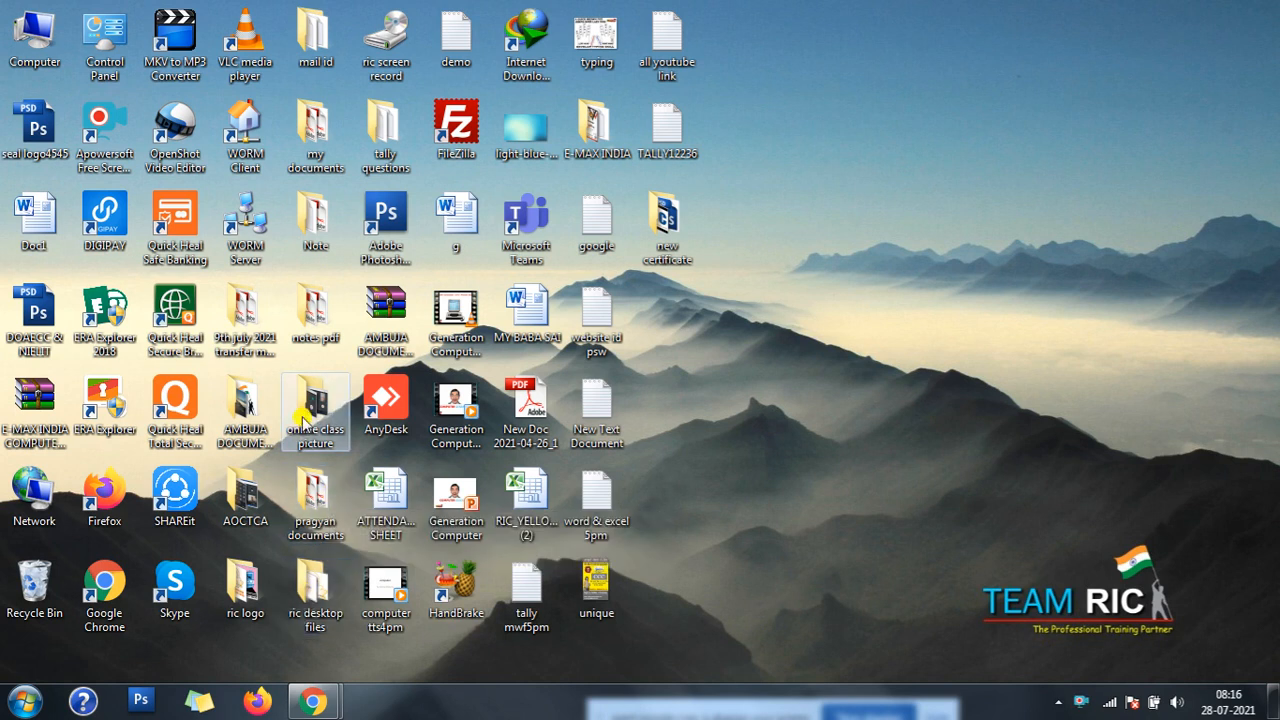
- Open the mfg entries text file from the tally questions folder and widen its window across the screen
double_click(379, 143)
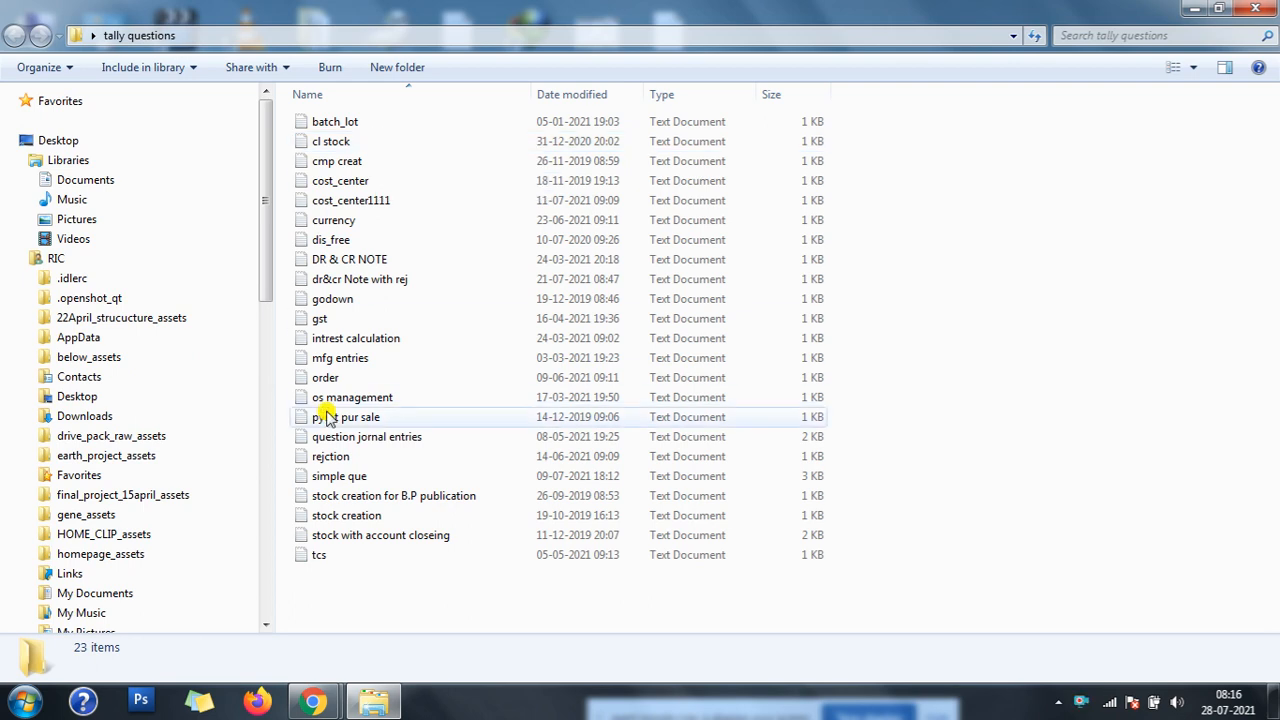
double_click(338, 358)
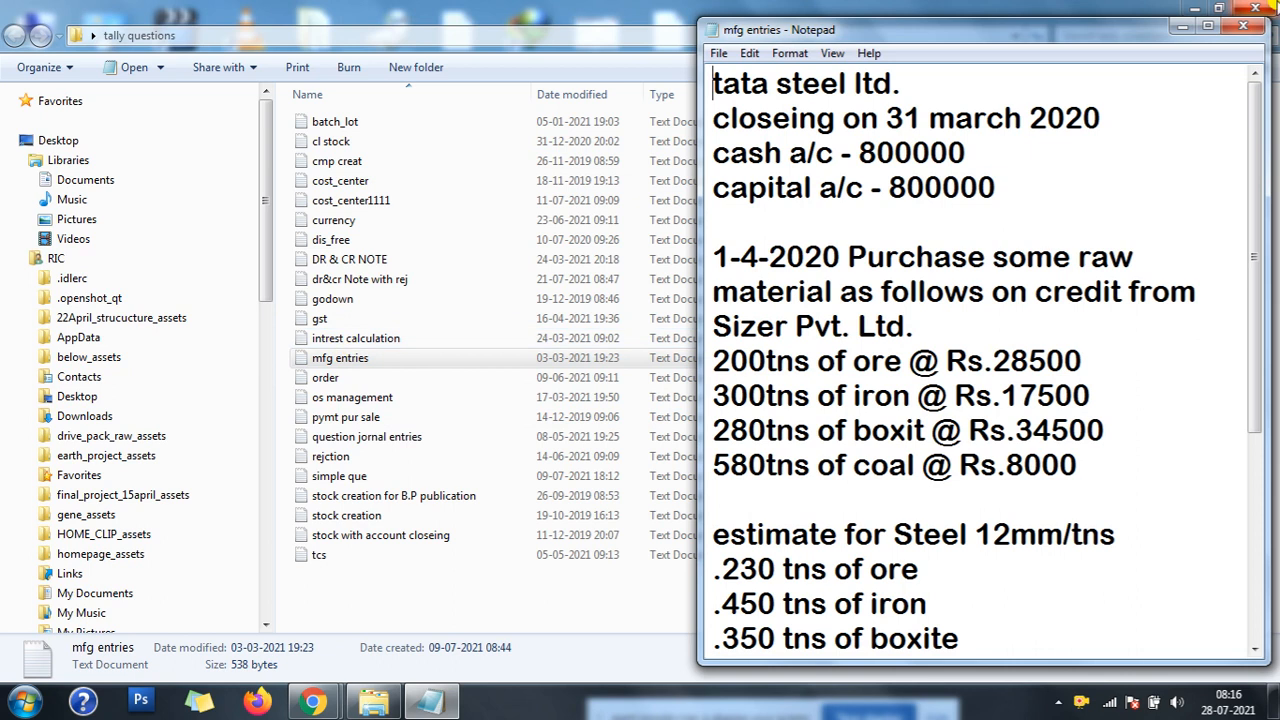
drag(1121, 34, 860, 46)
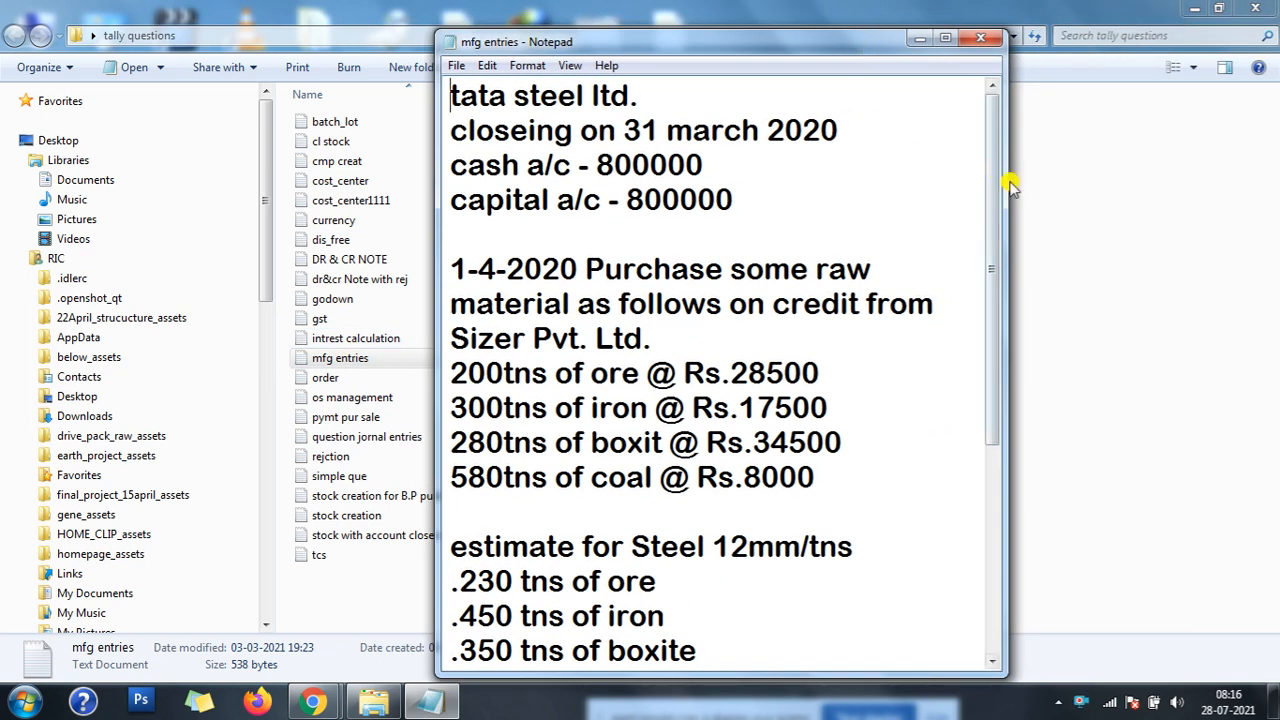
drag(1007, 193, 1192, 195)
drag(443, 362, 58, 303)
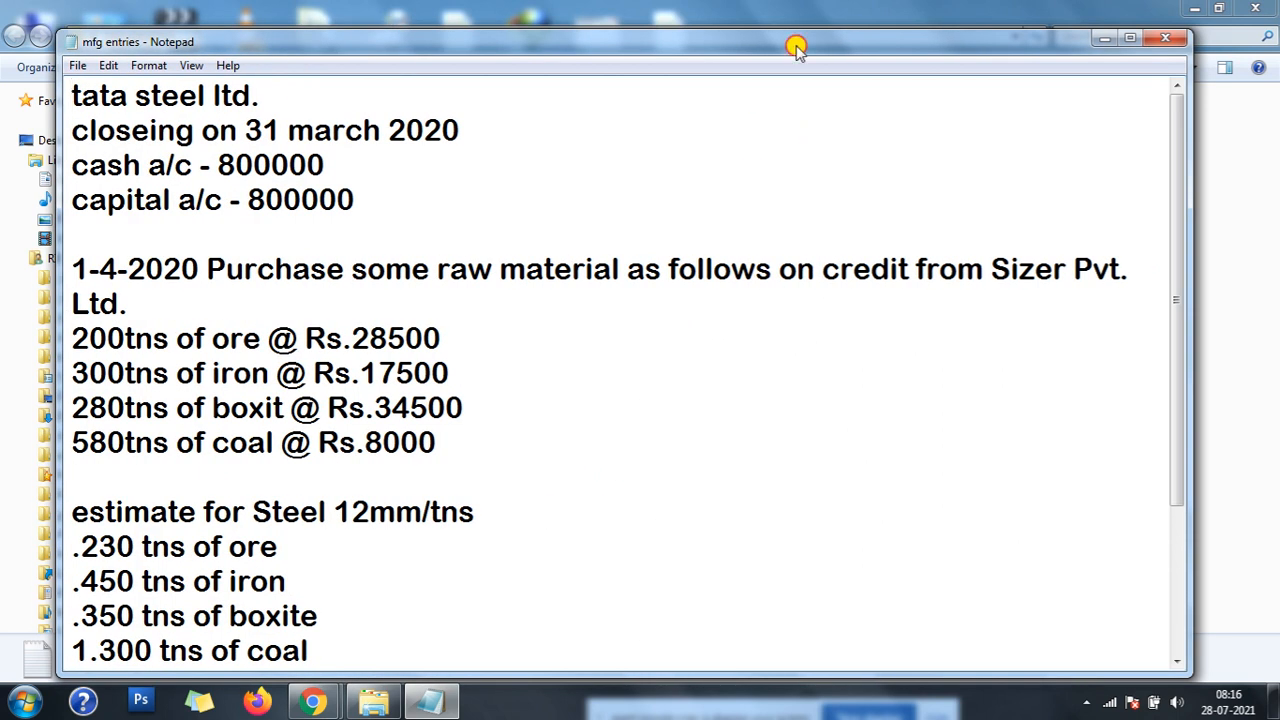
drag(800, 42, 806, 16)
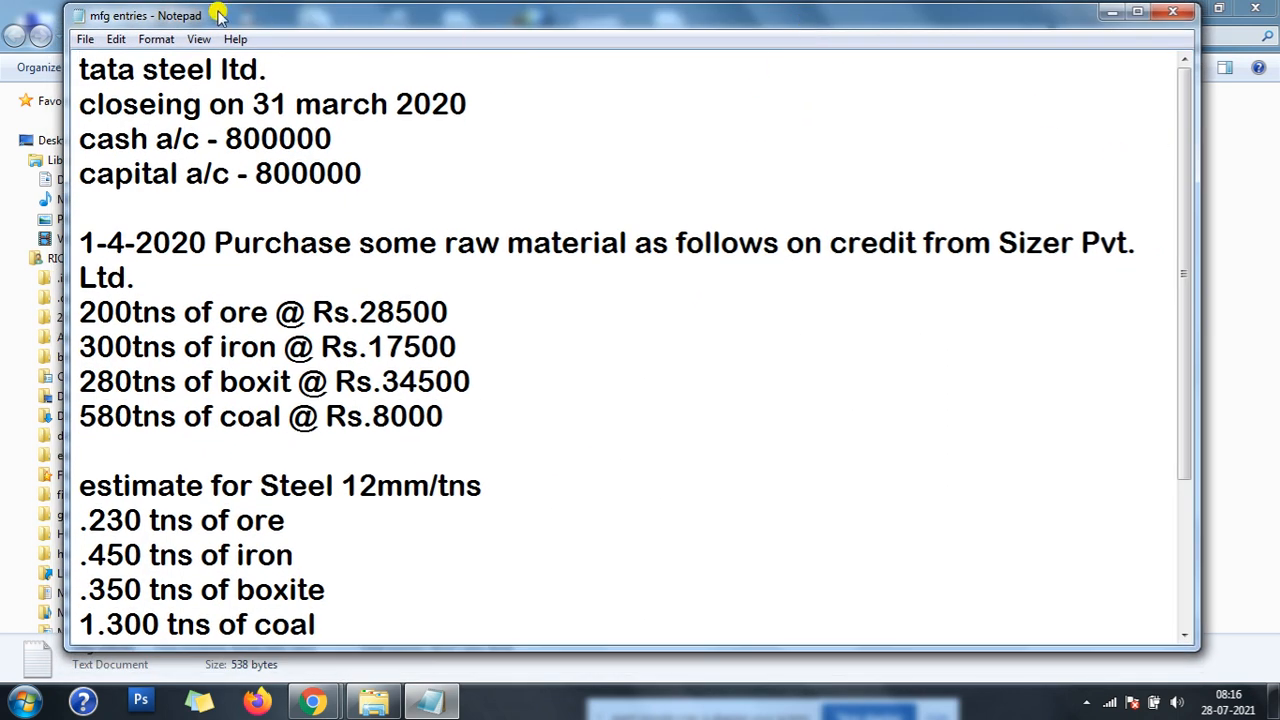
- Set the note's font size to 18, keeping Arial Rounded MT Bold
click(160, 40)
click(178, 82)
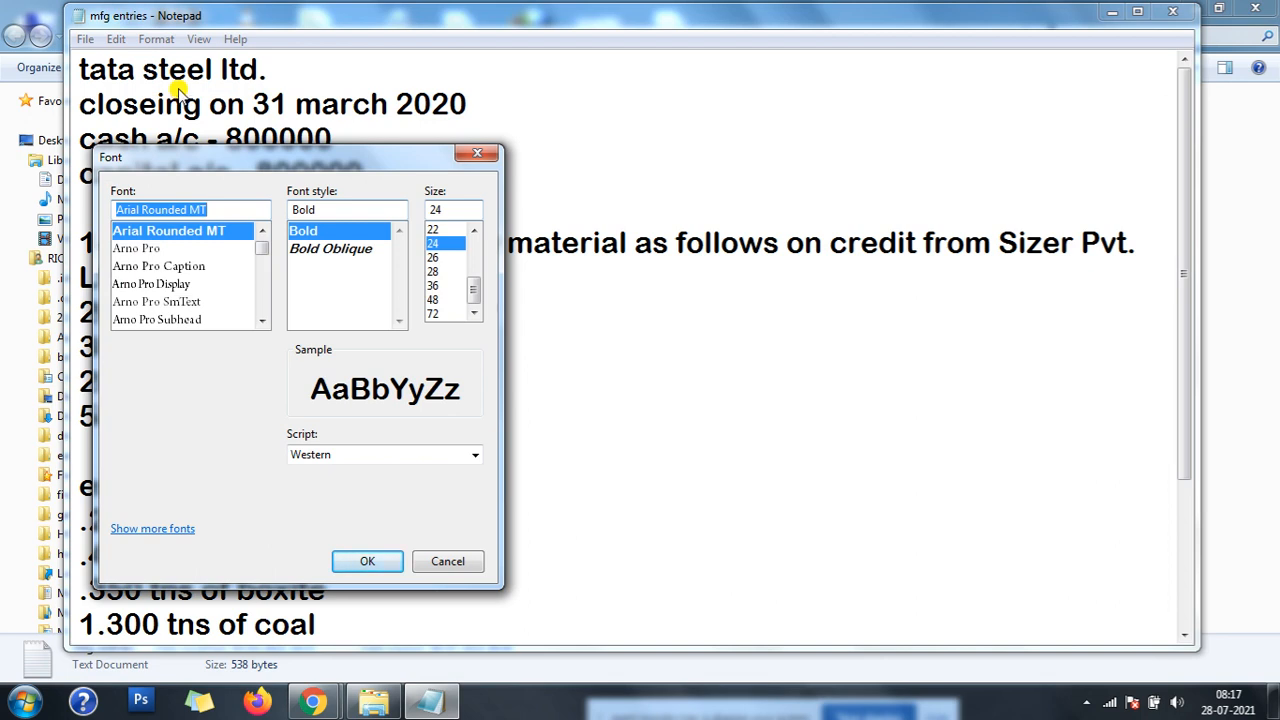
click(435, 231)
click(474, 231)
click(474, 231)
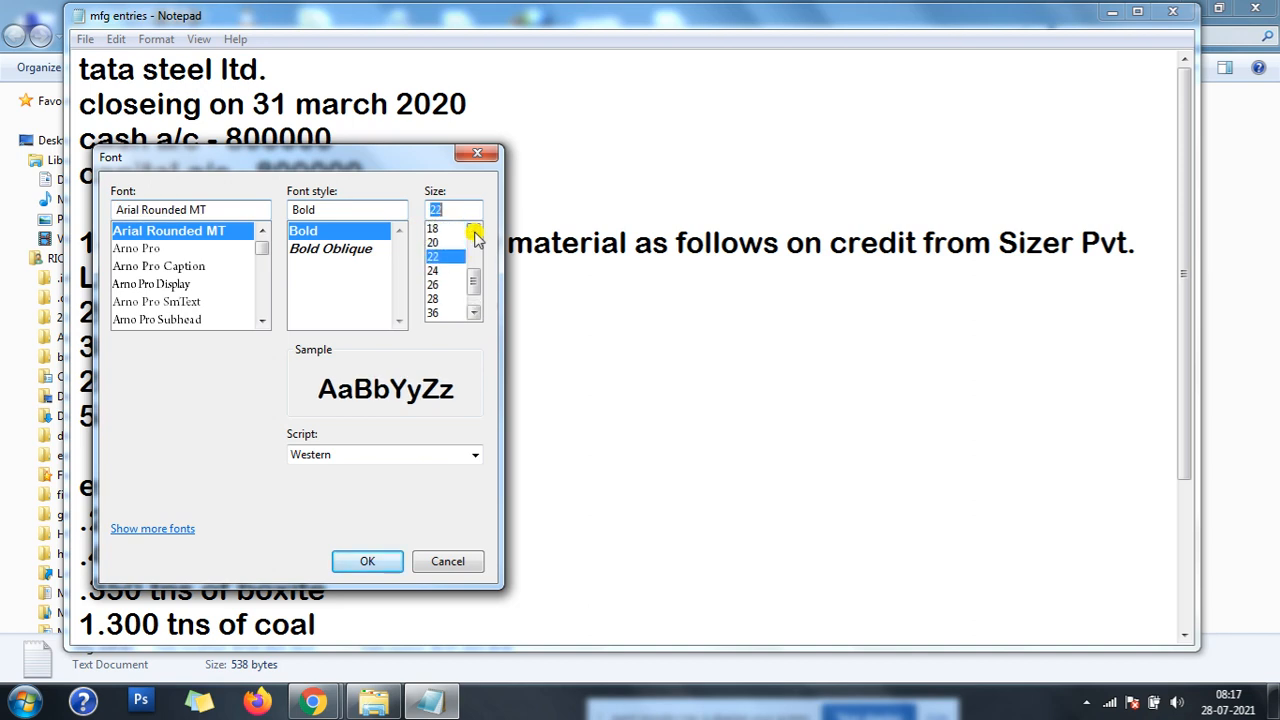
click(433, 244)
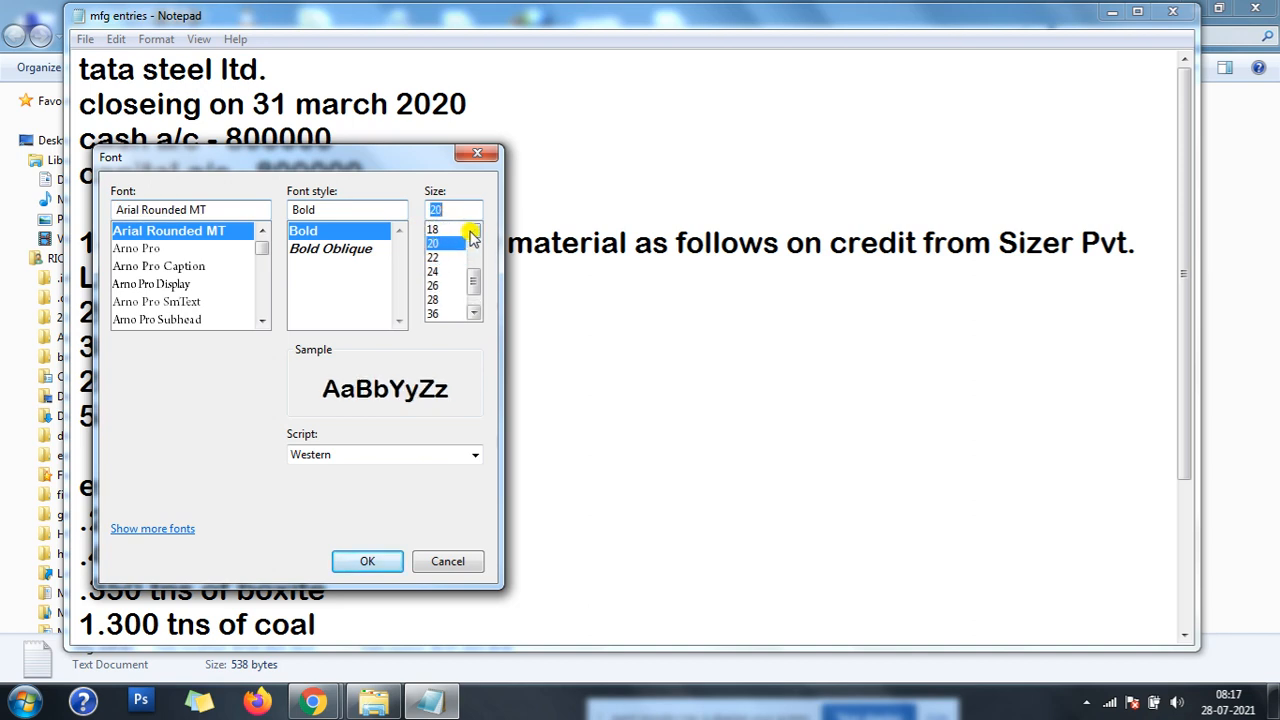
click(474, 231)
click(438, 244)
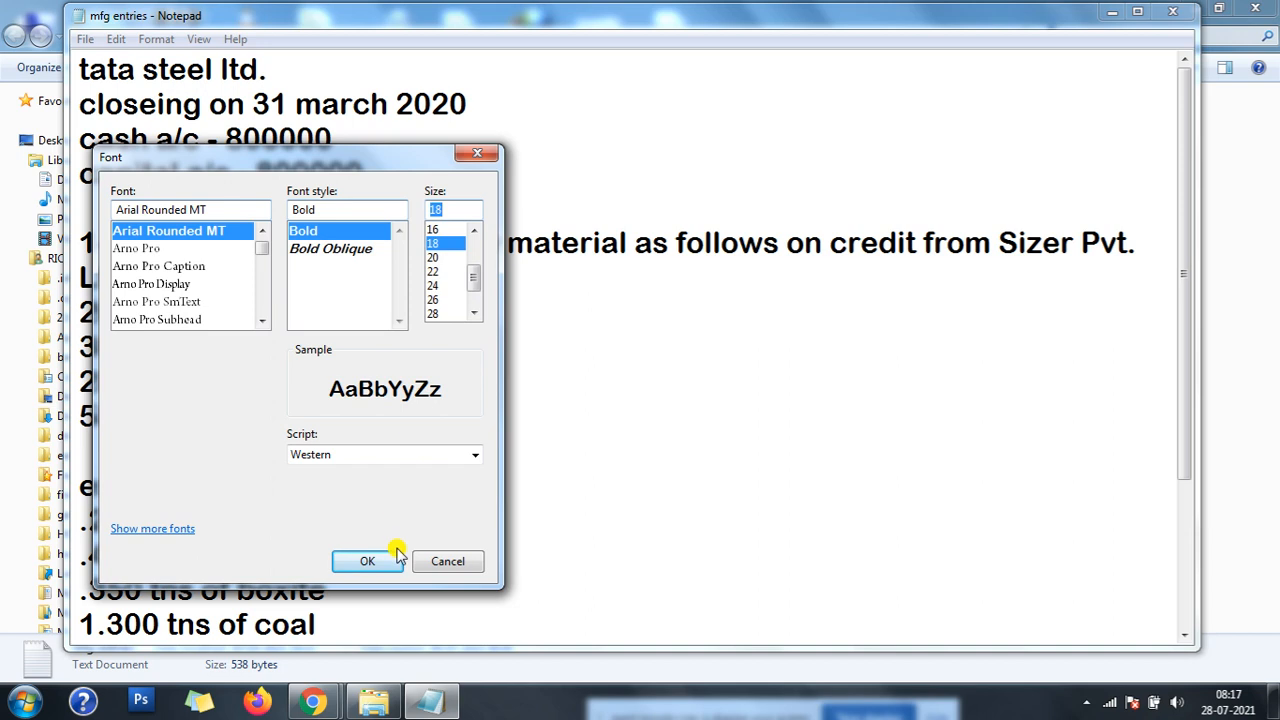
click(367, 561)
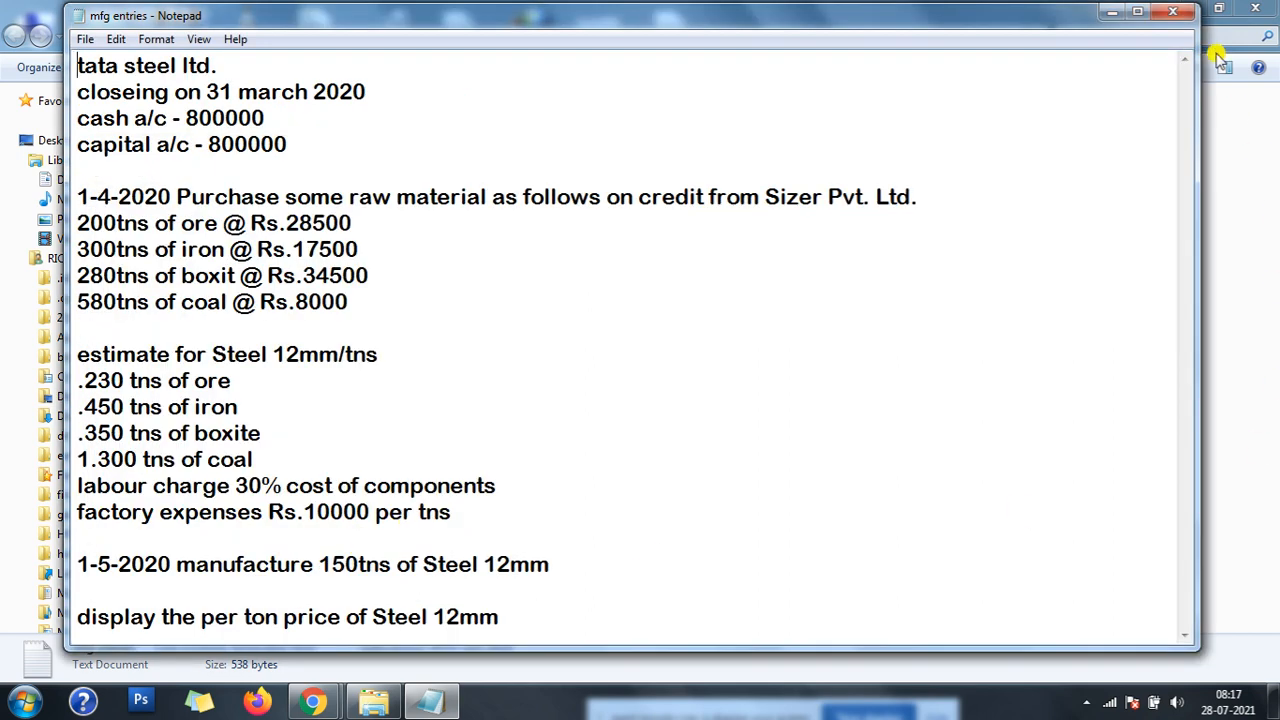
- Maximize the note and capitalize the first letter of the company name so it reads "Tata steel ltd."
click(1143, 13)
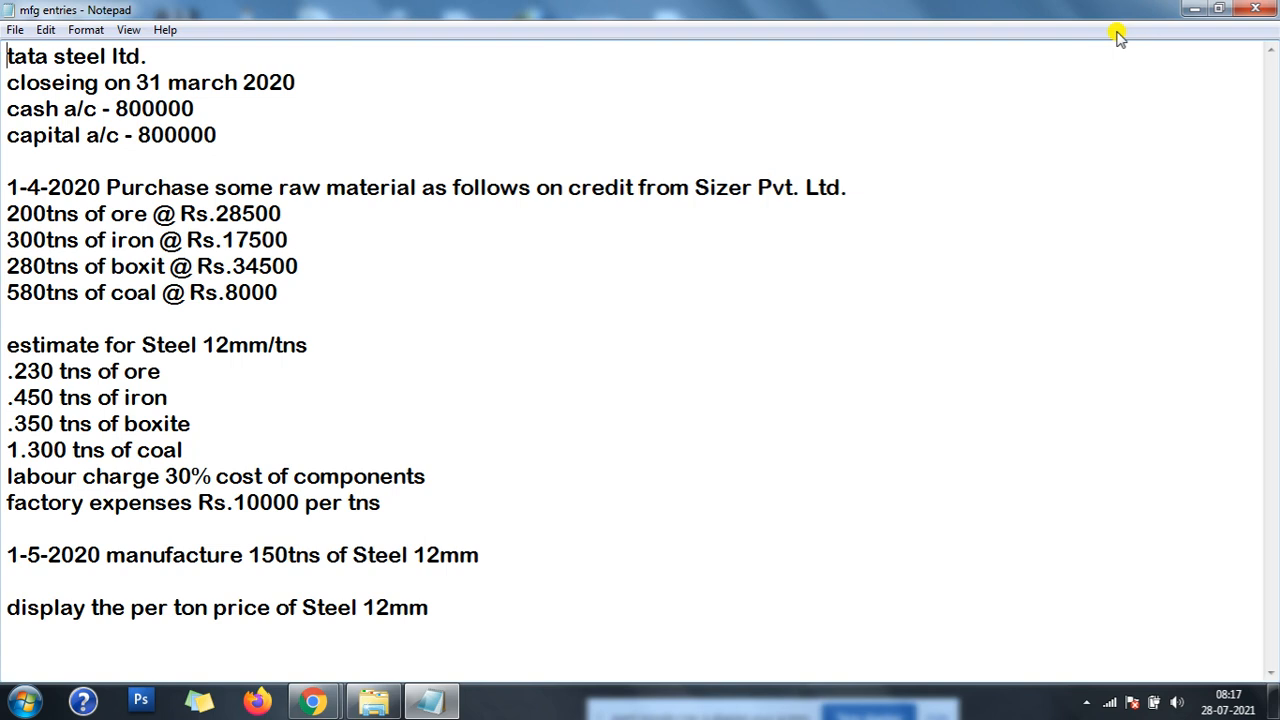
key(Delete)
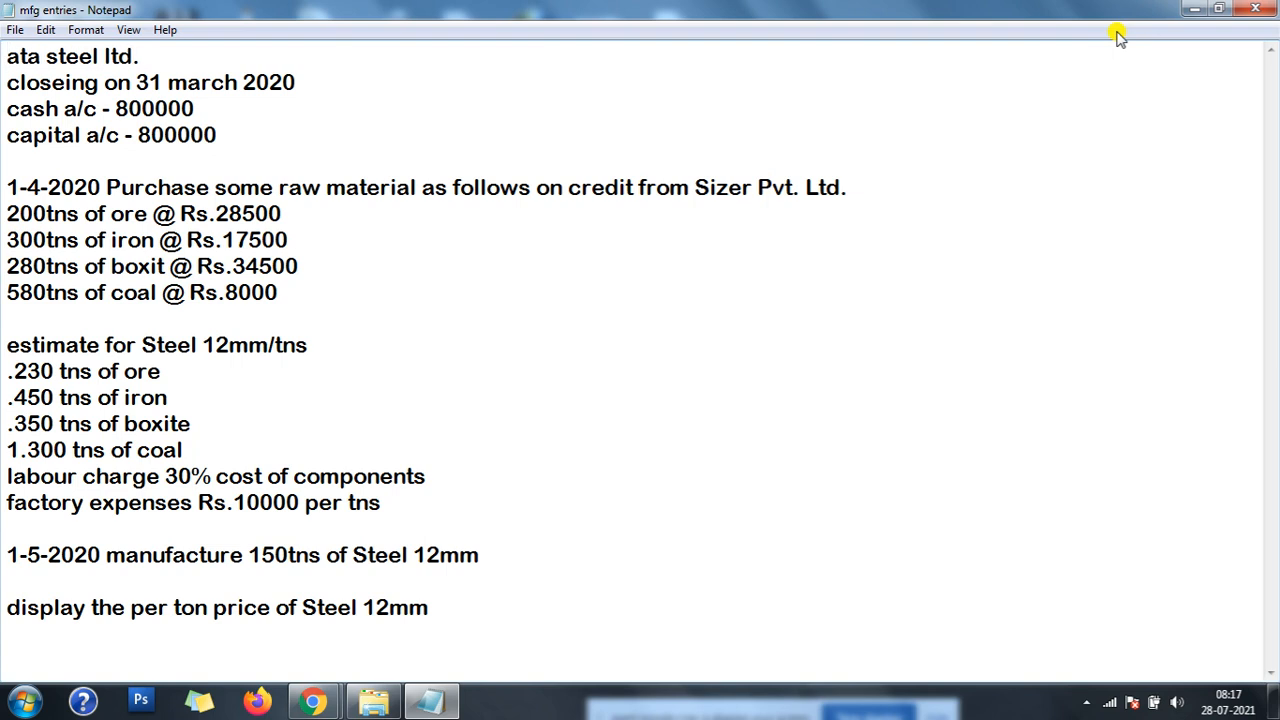
text(T)
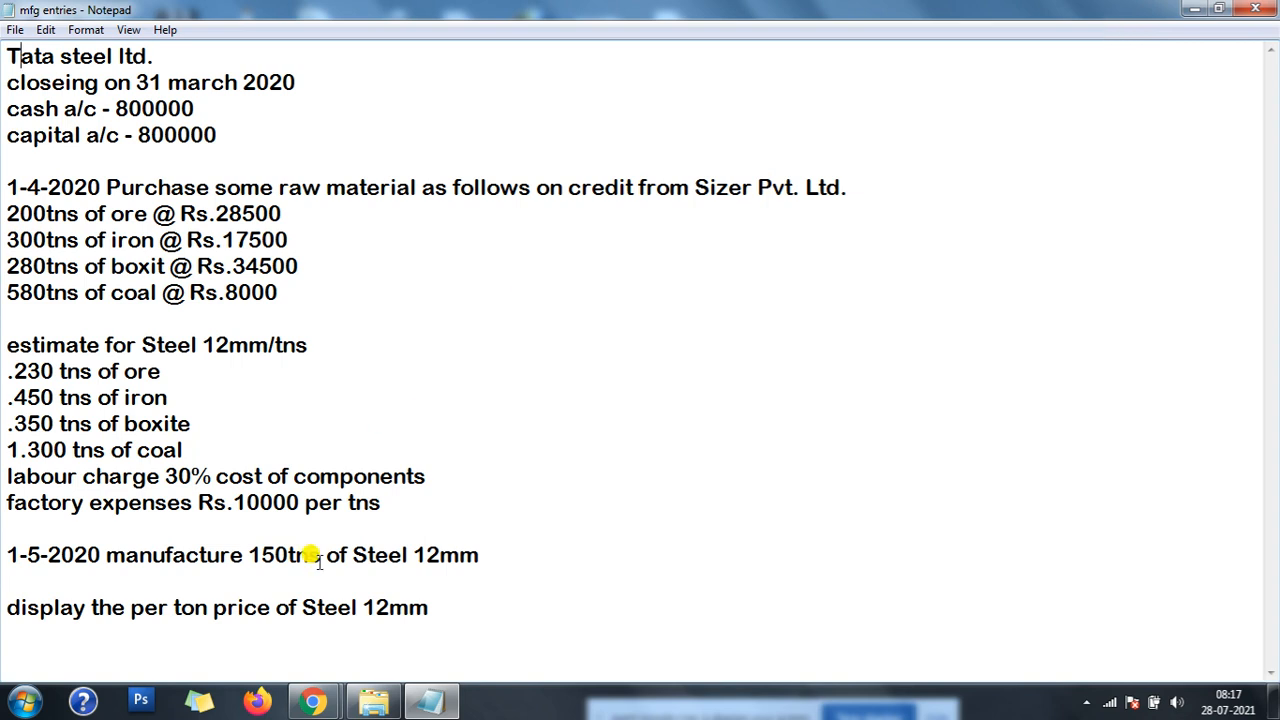
- Switch to the Google Meet call in Chrome, check the participants, and return to the note
click(312, 701)
click(266, 600)
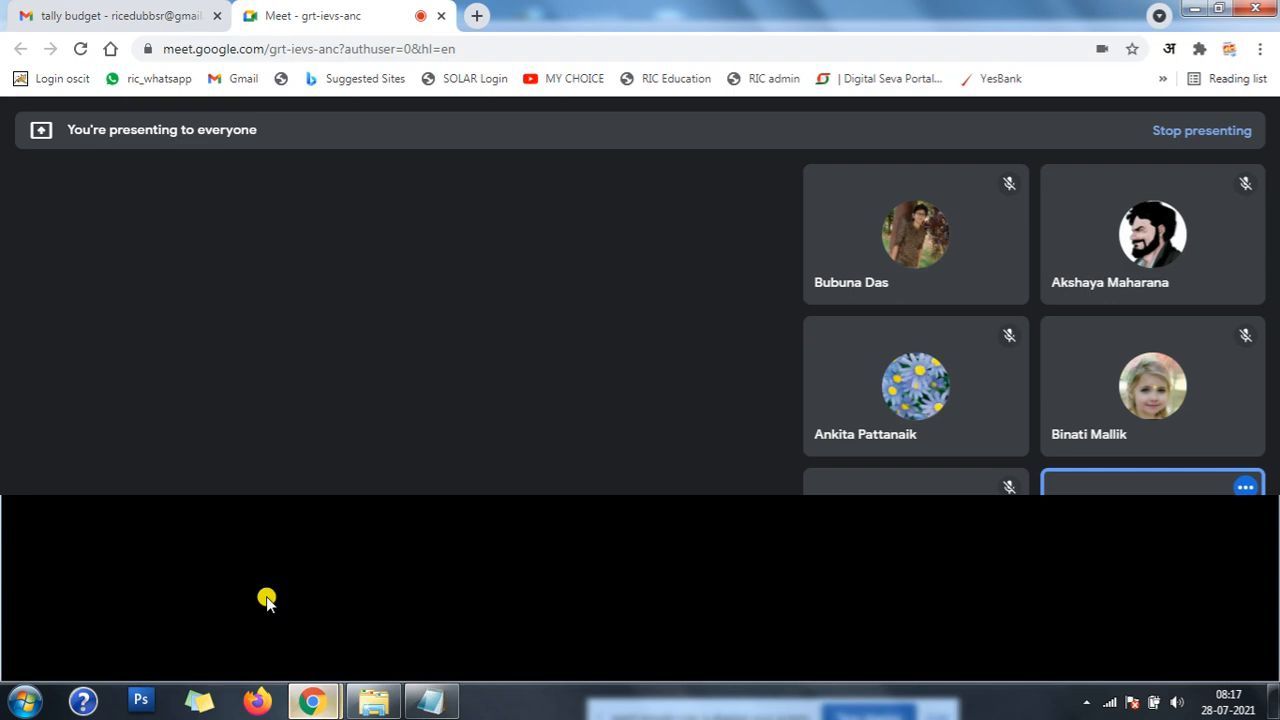
click(834, 212)
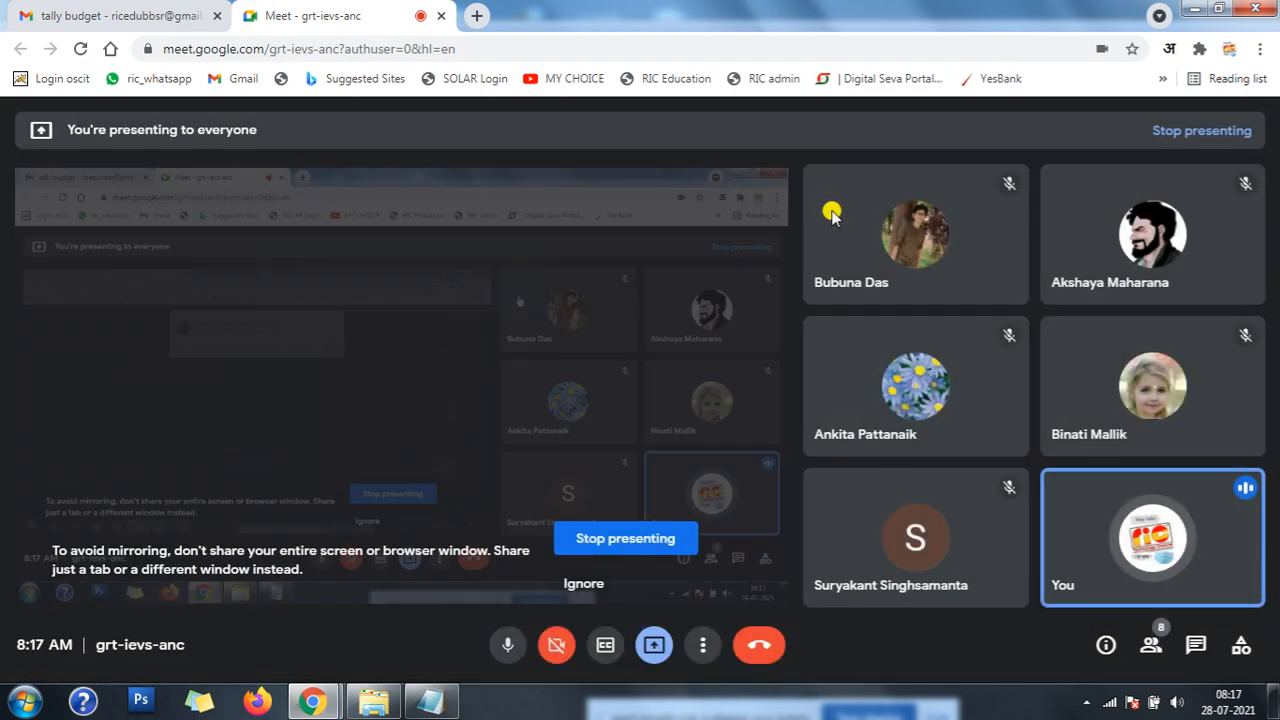
click(1196, 8)
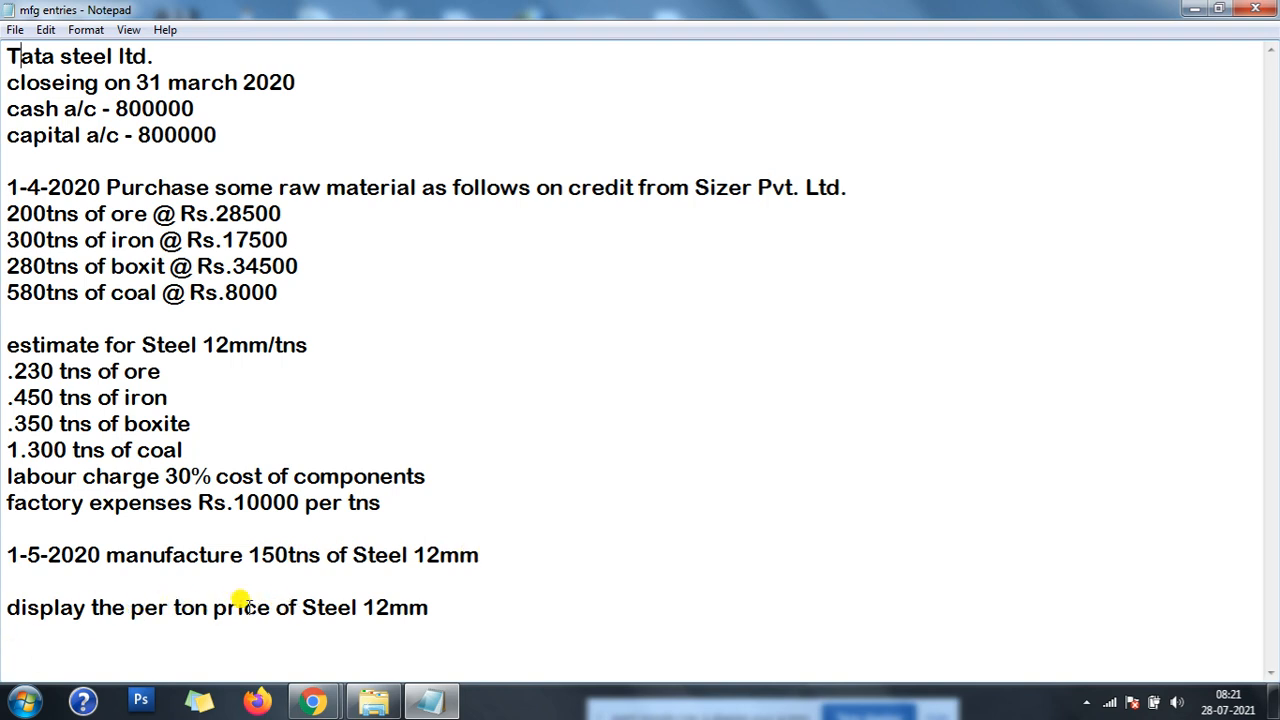
- Insert "mfg" before "price" in the last line of the note and save the file
click(210, 607)
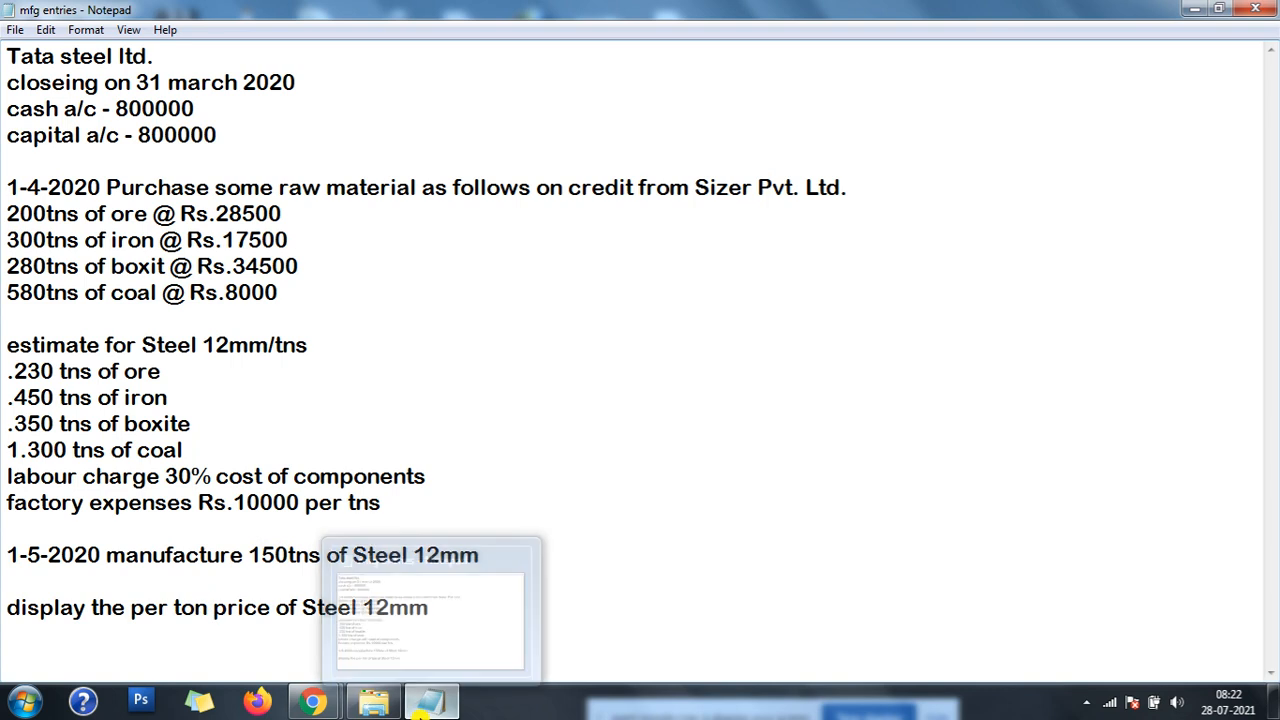
text(mfg)
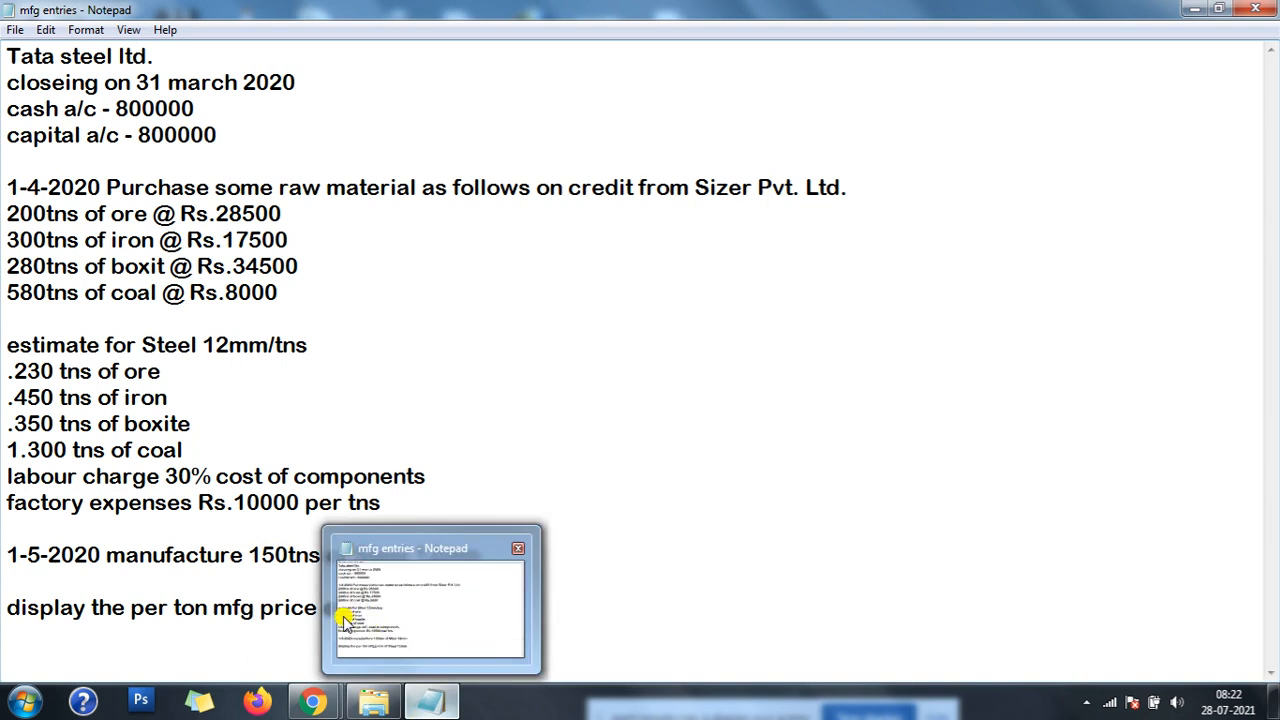
click(843, 390)
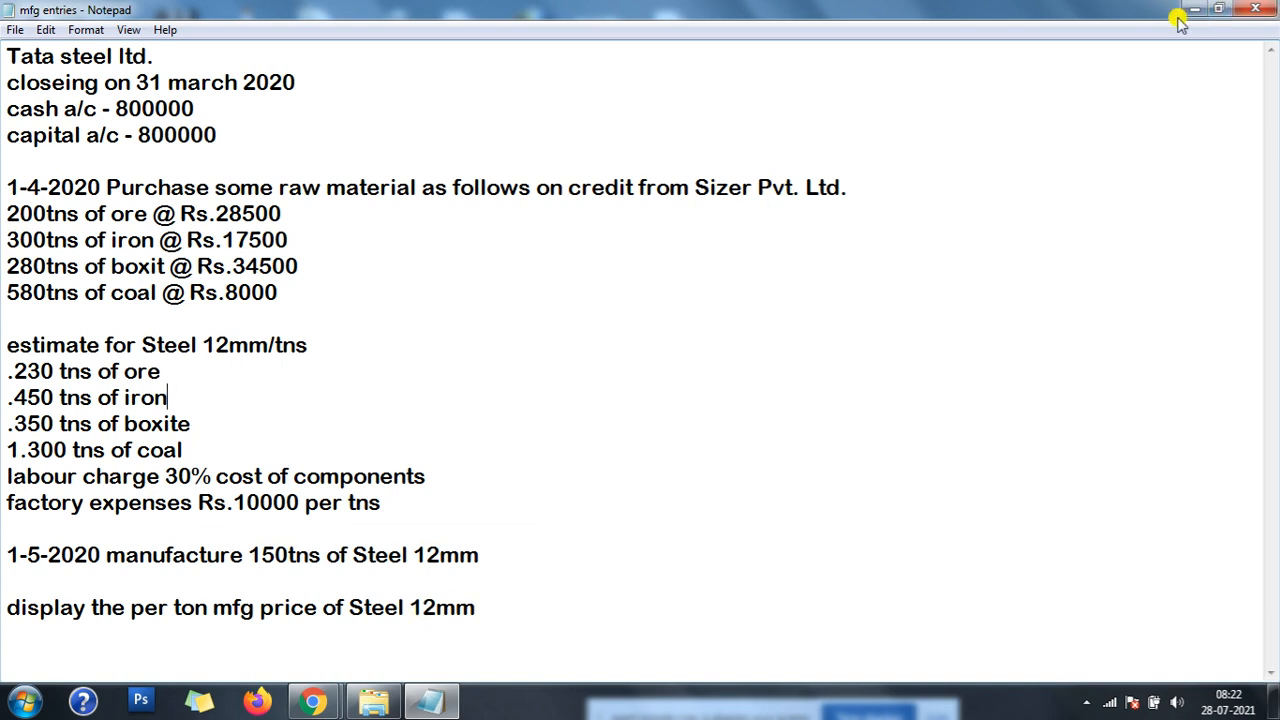
click(14, 26)
click(48, 90)
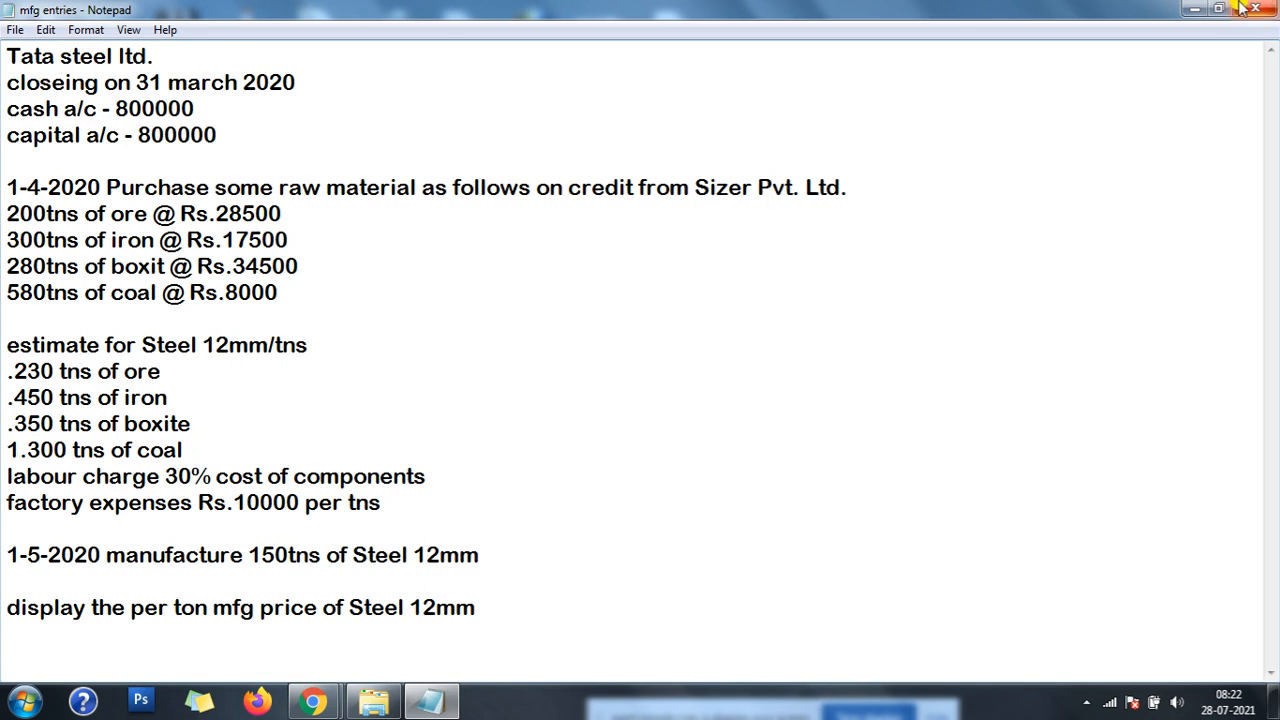
- Put away the note and folder windows, and start Tally.ERP 9 in Educational Mode
click(1195, 9)
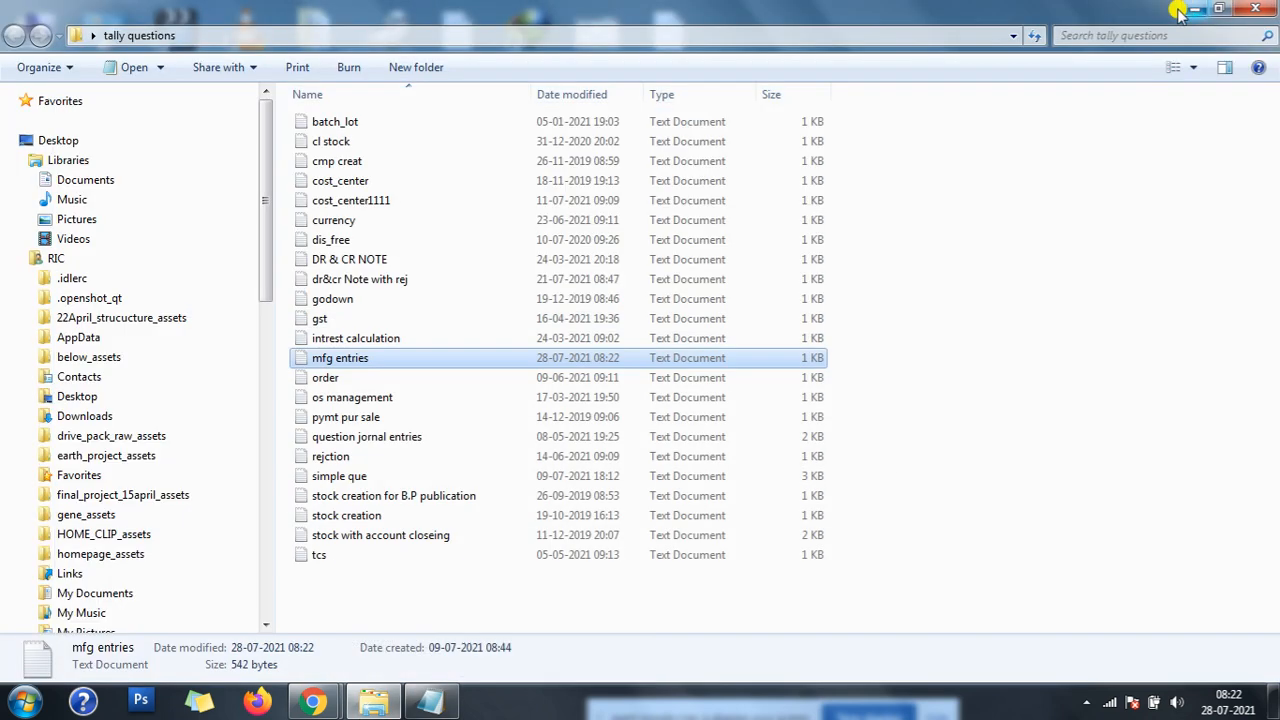
click(1255, 9)
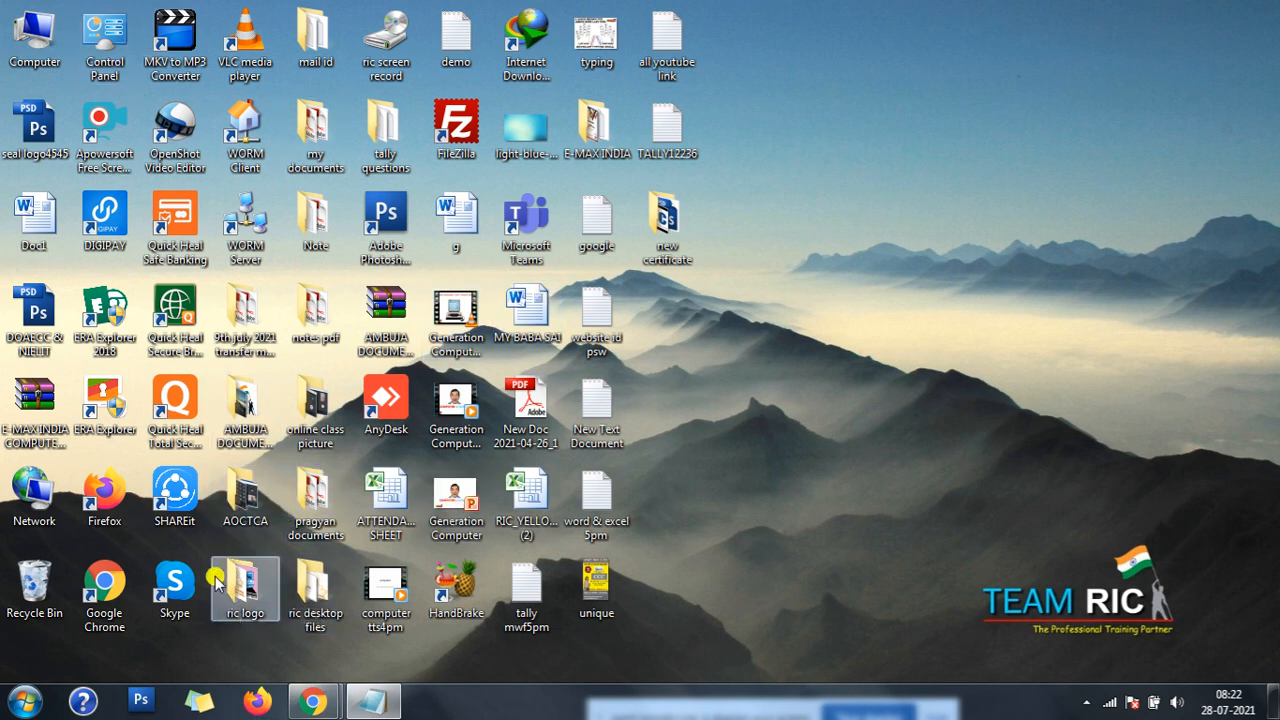
click(25, 703)
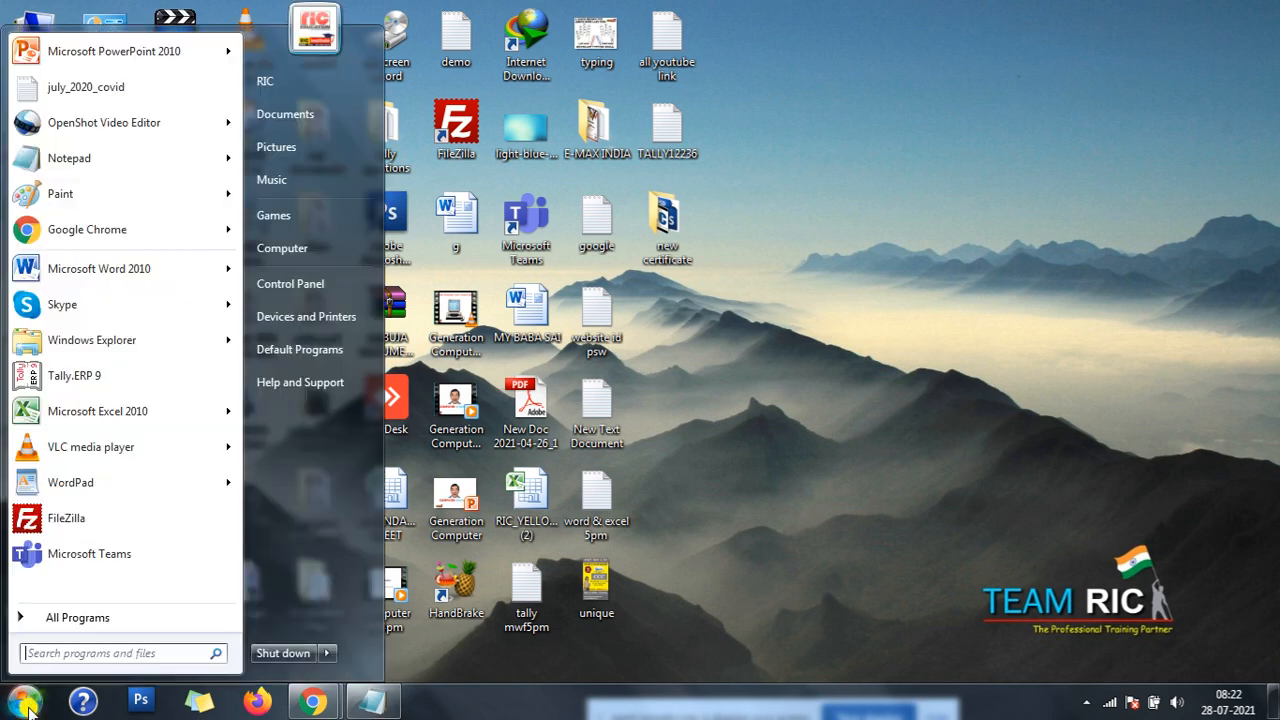
click(78, 370)
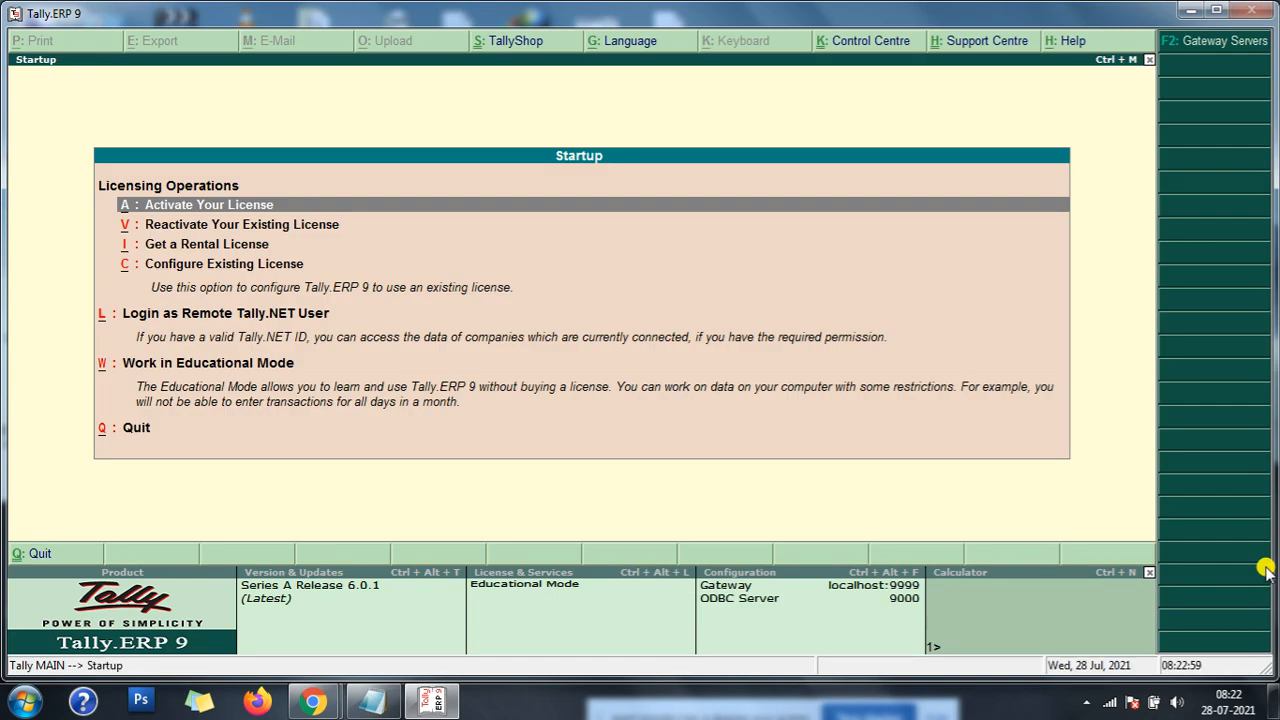
key(Down)
key(Down)
key(Down)
key(Down)
key(Down)
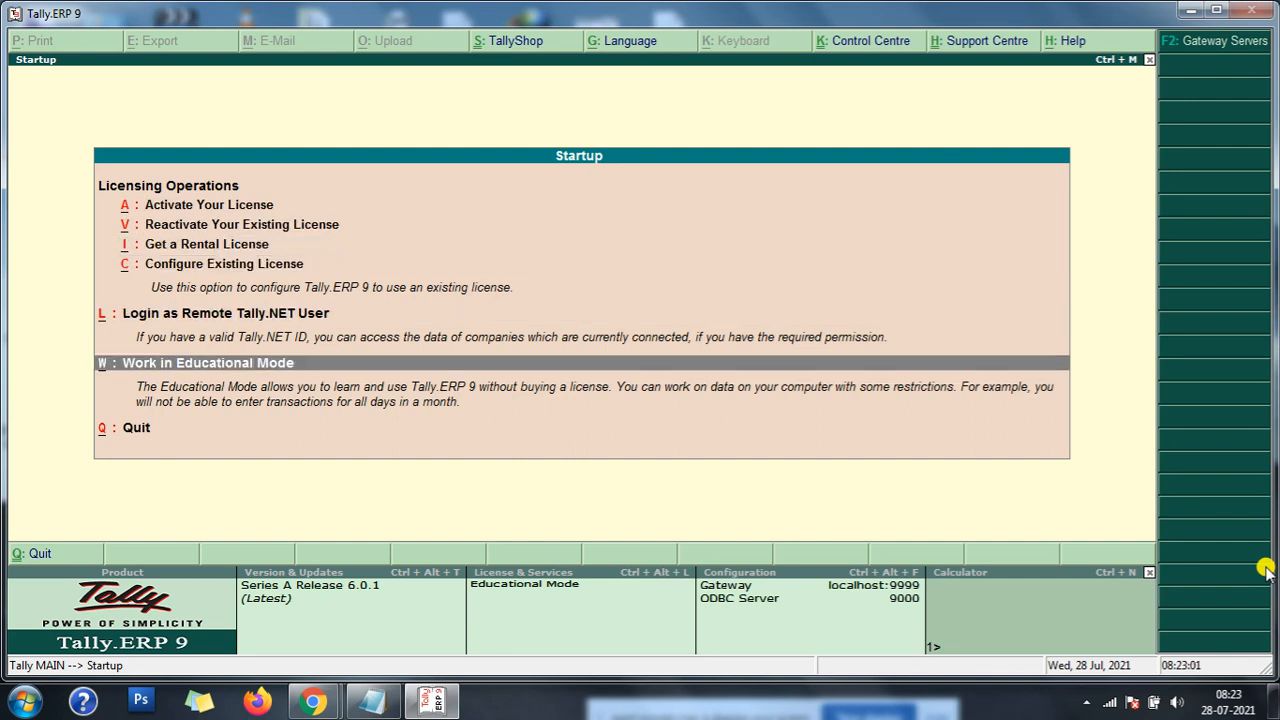
key(Return)
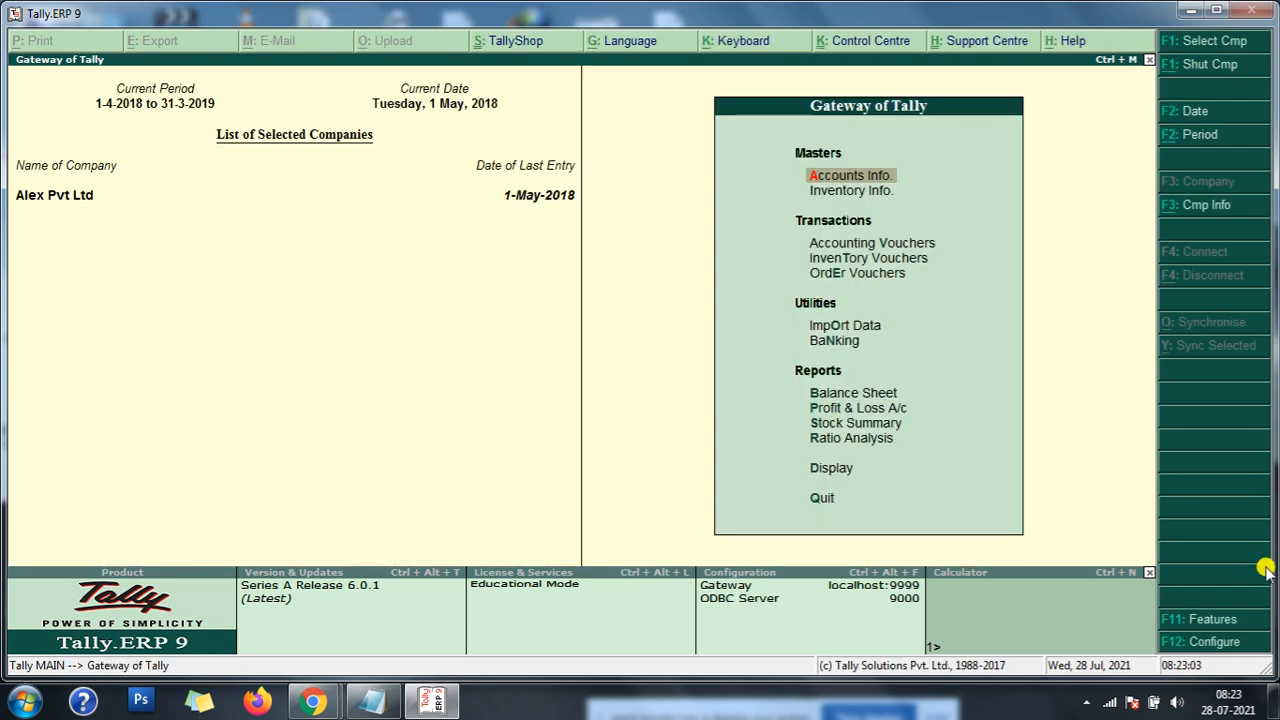
- Start creating a new company and enter its name as "Tata Seetl Ltd."
key(alt+F3)
key(Down)
key(Down)
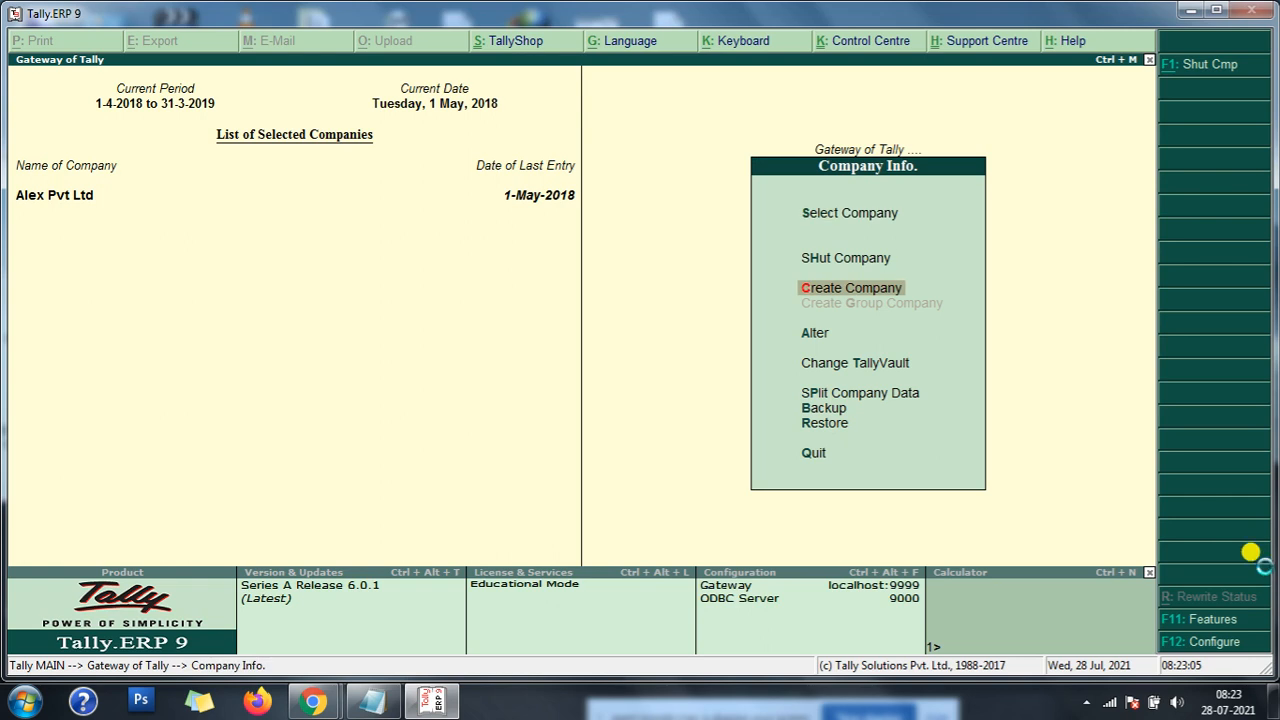
key(Return)
text(Ta)
text(ta)
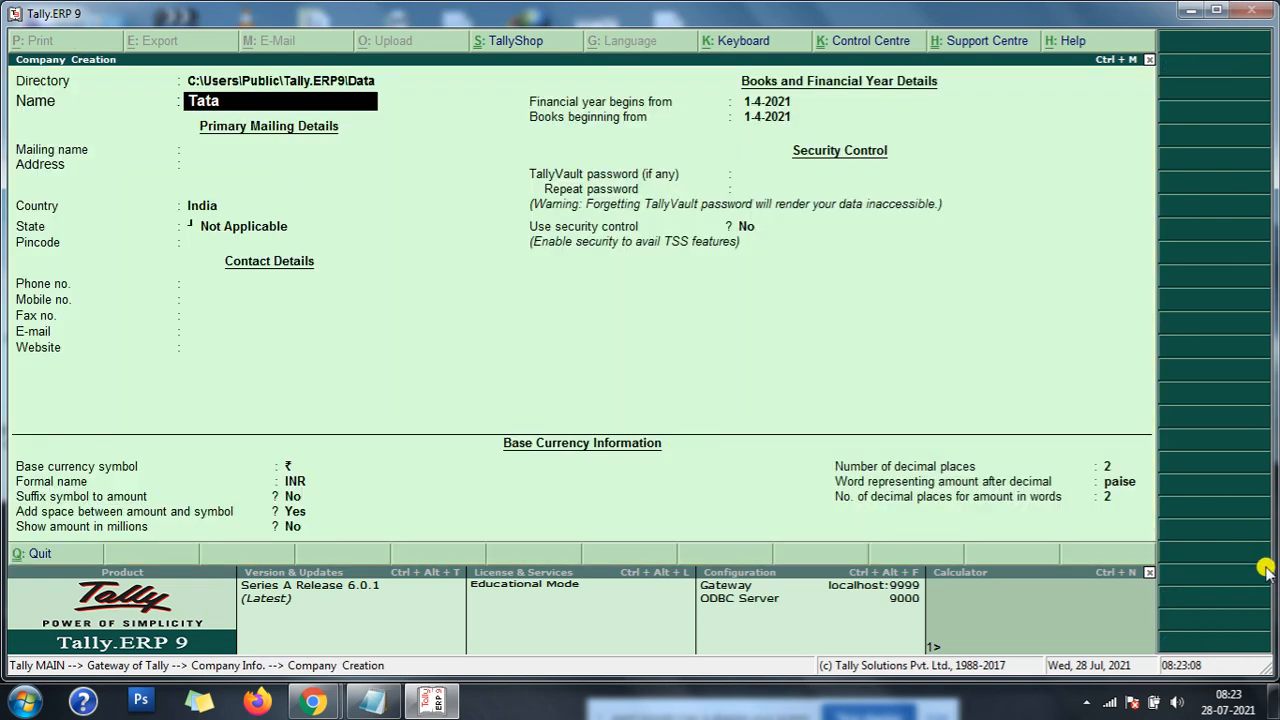
text( Seetl Ltd.)
key(Return)
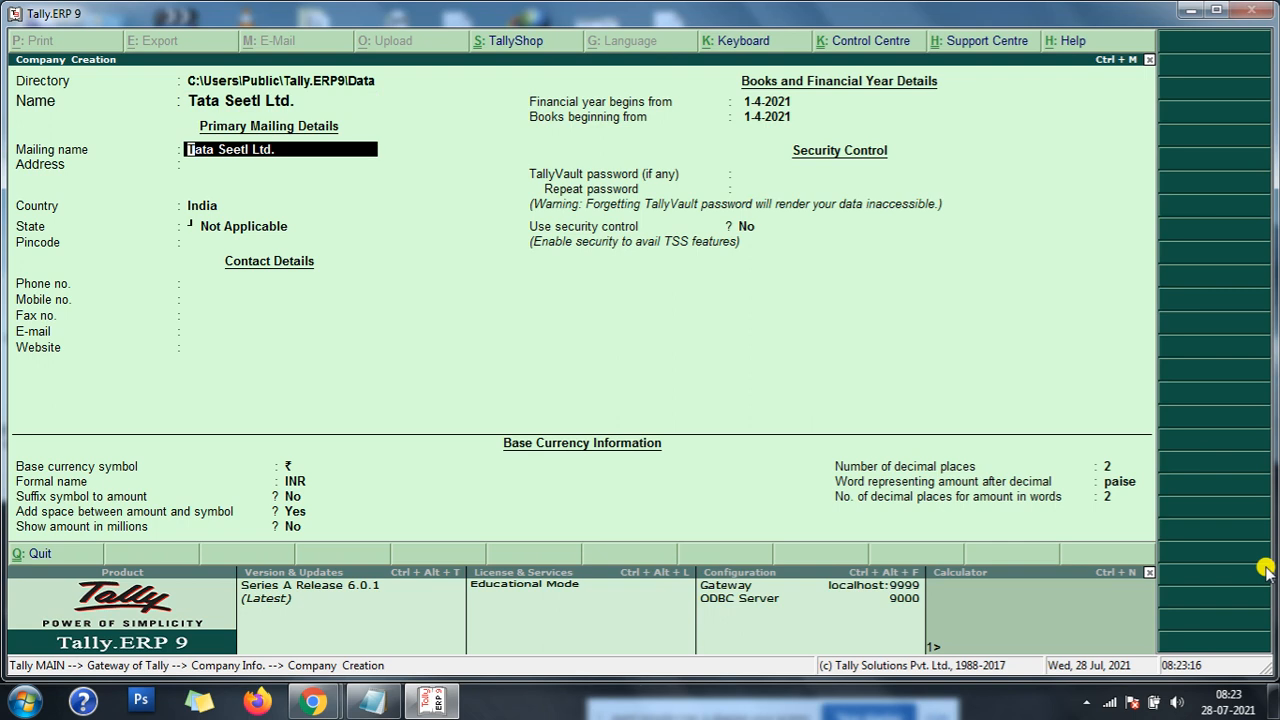
- Correct the new company's name to "Tata Steel Ltd." and accept the matching mailing name
key(BackSpace)
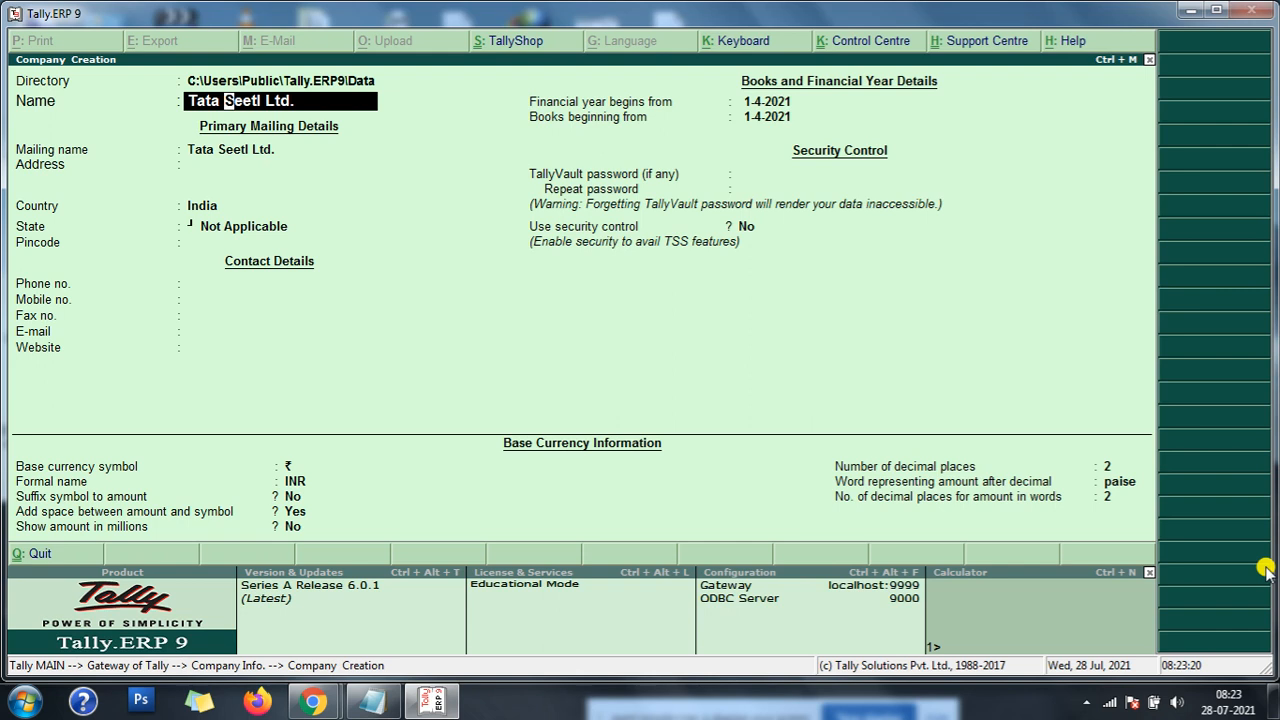
key(Right)
text(tel)
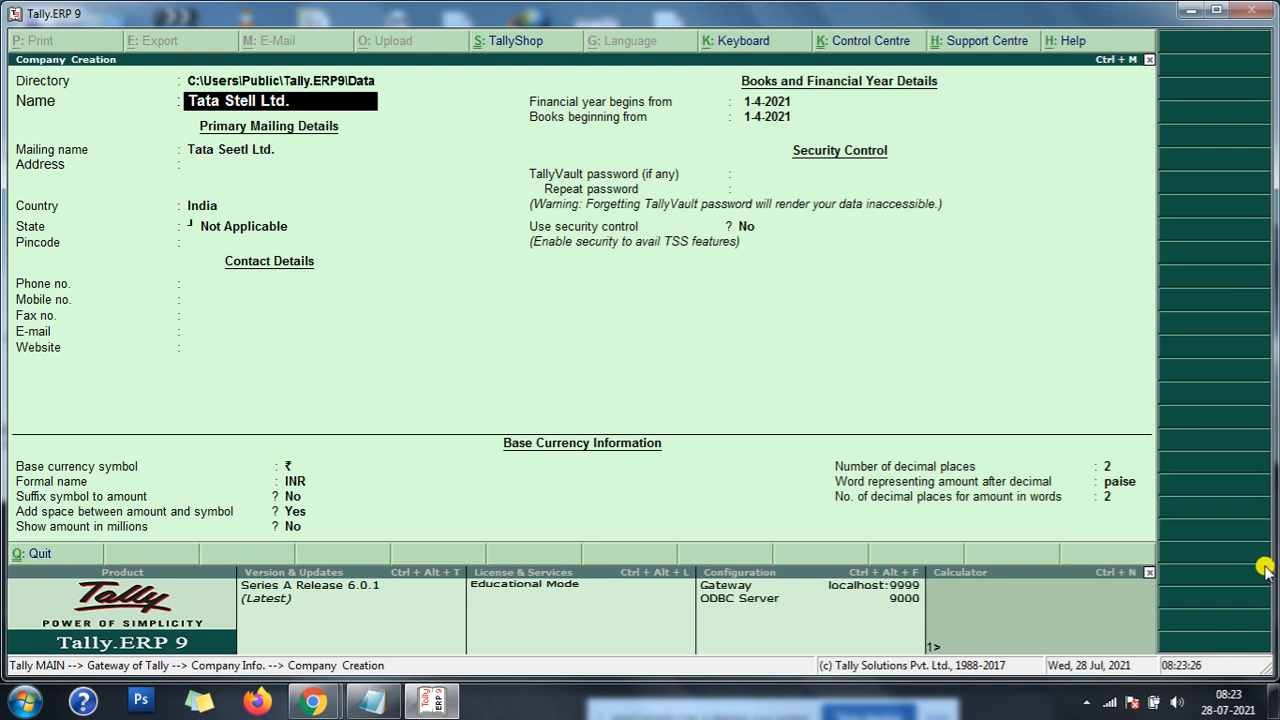
key(BackSpace)
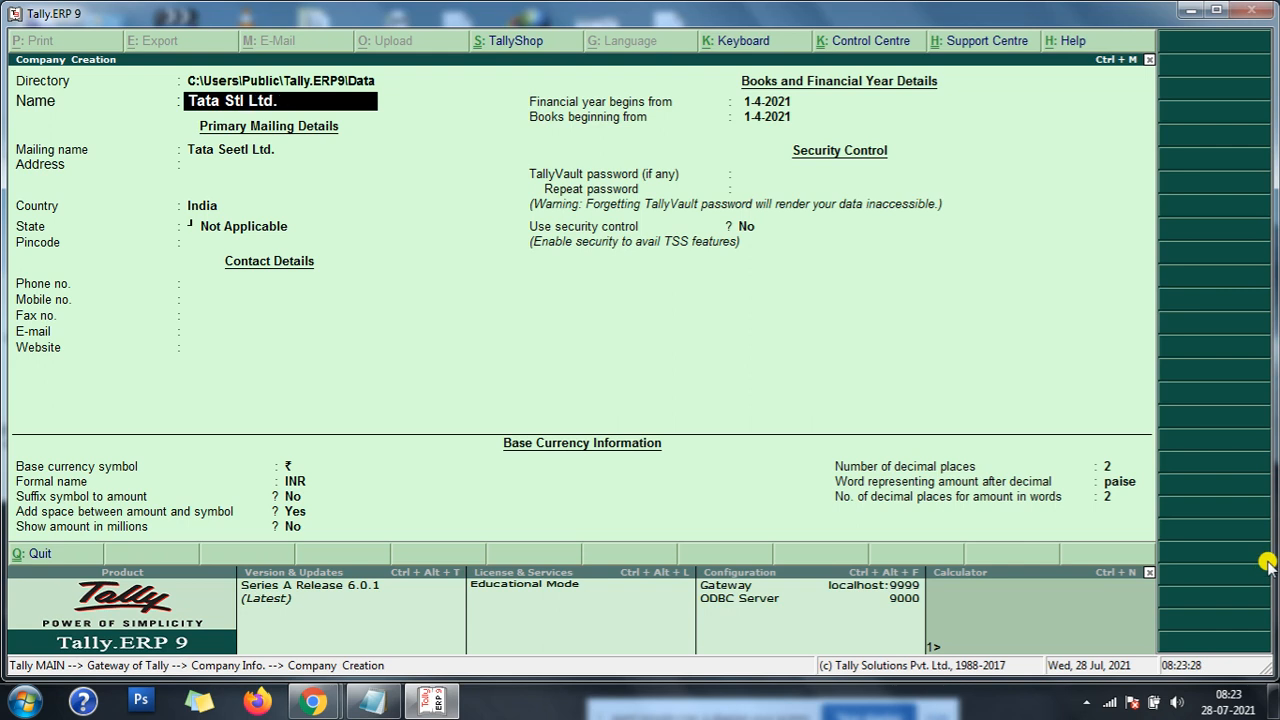
key(Delete)
key(Delete)
key(Delete)
key(Delete)
key(Delete)
key(Delete)
text(eel Ltd.)
key(Return)
- Leave the address blank, set the state to Odisha, and skip the pincode, phone, mobile and fax fields
key(Return)
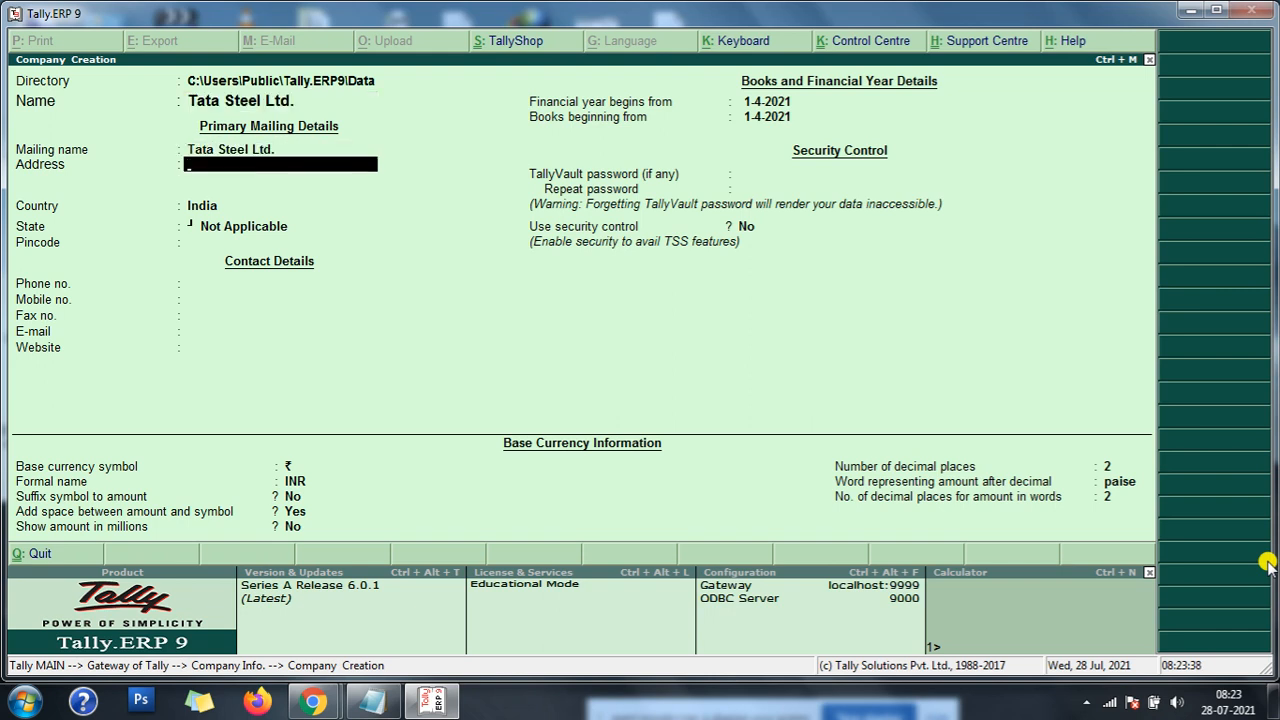
key(Return)
text(o)
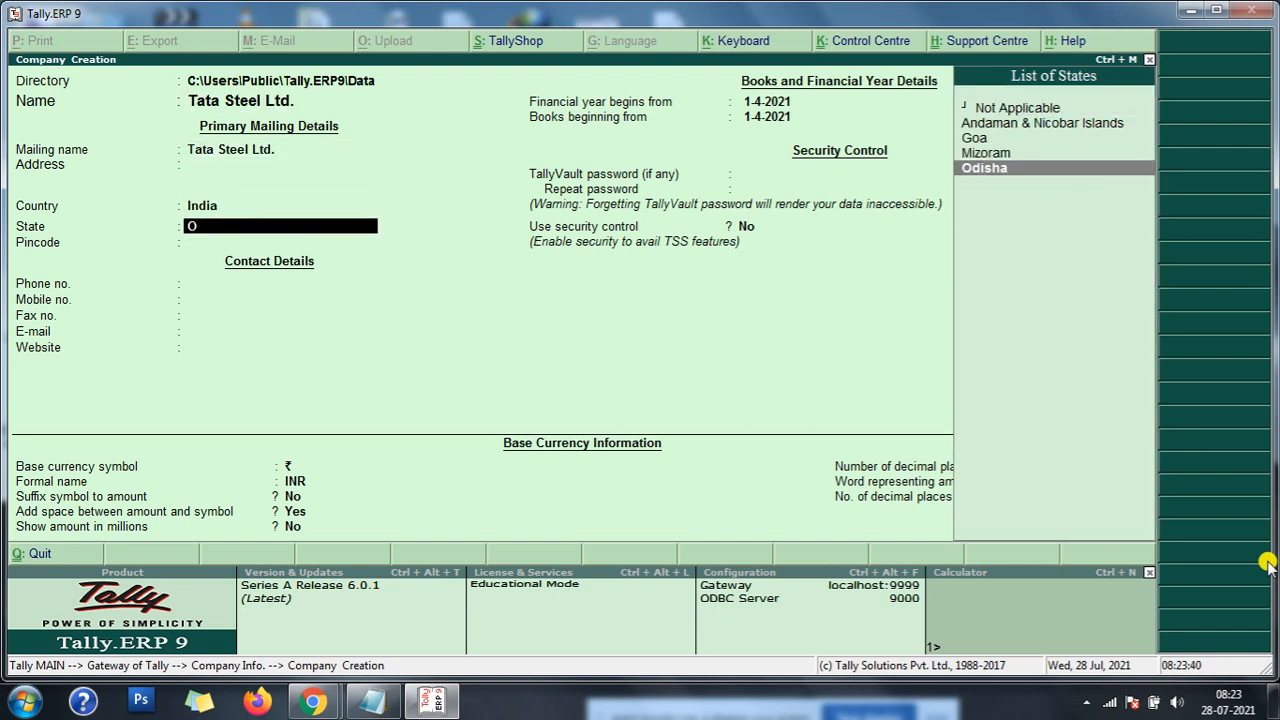
key(Return)
- Skip the e-mail and website fields, and set the financial year and books to begin from 1-4-2020
key(Return)
key(Return)
key(Return)
key(Return)
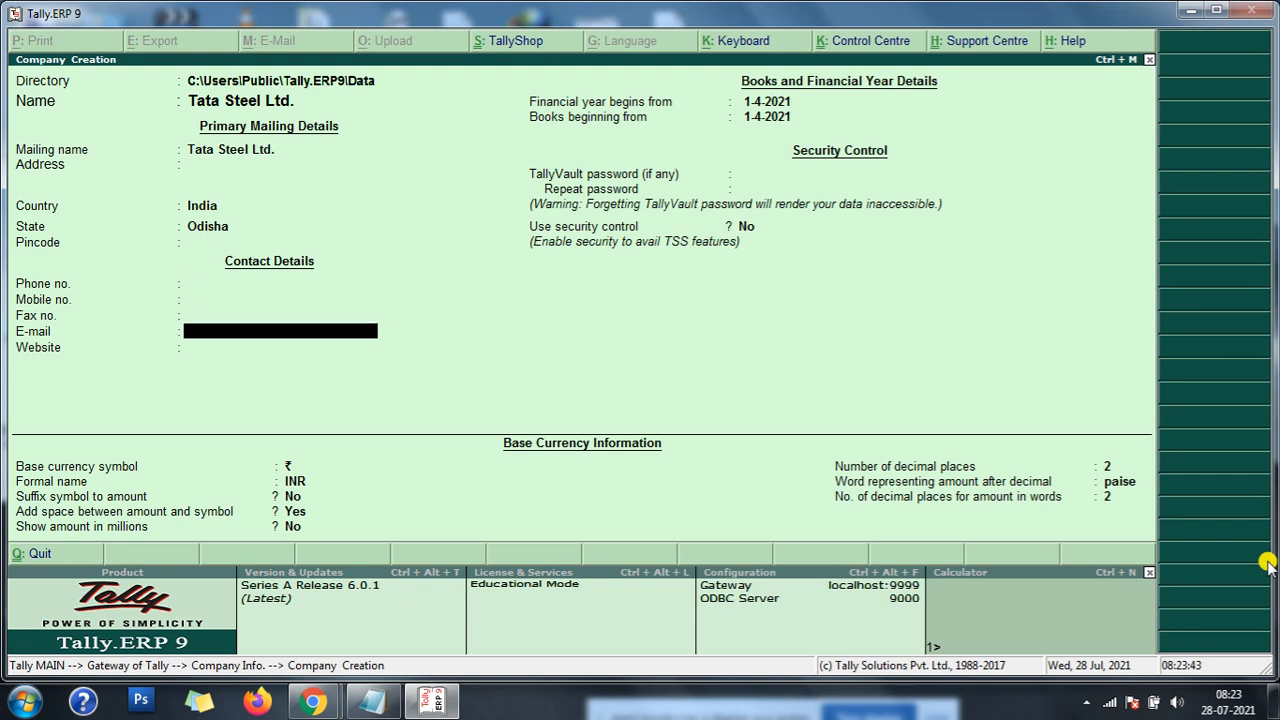
key(Return)
key(Return)
text(1-)
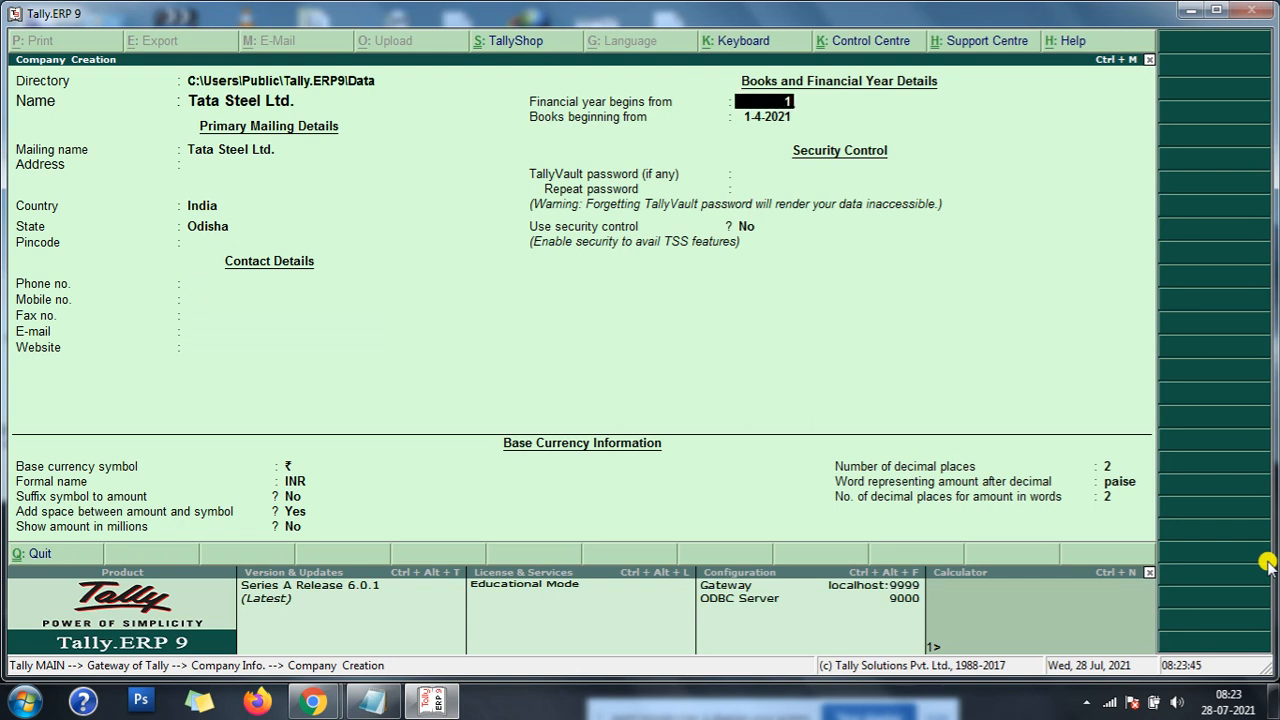
text(4-2020)
key(Return)
key(Return)
- Keep the default security and base currency settings, and create the company
key(Return)
key(Return)
key(Return)
key(Return)
key(Return)
key(Return)
key(Return)
key(Return)
key(Return)
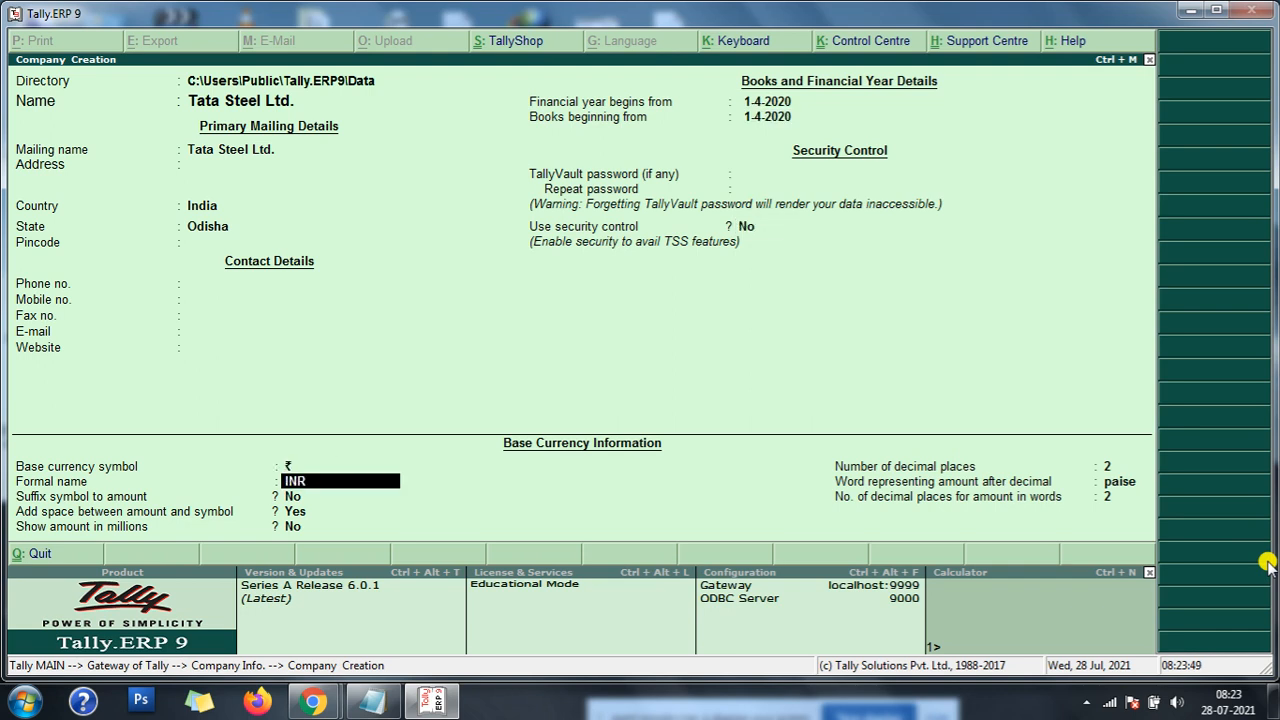
key(Return)
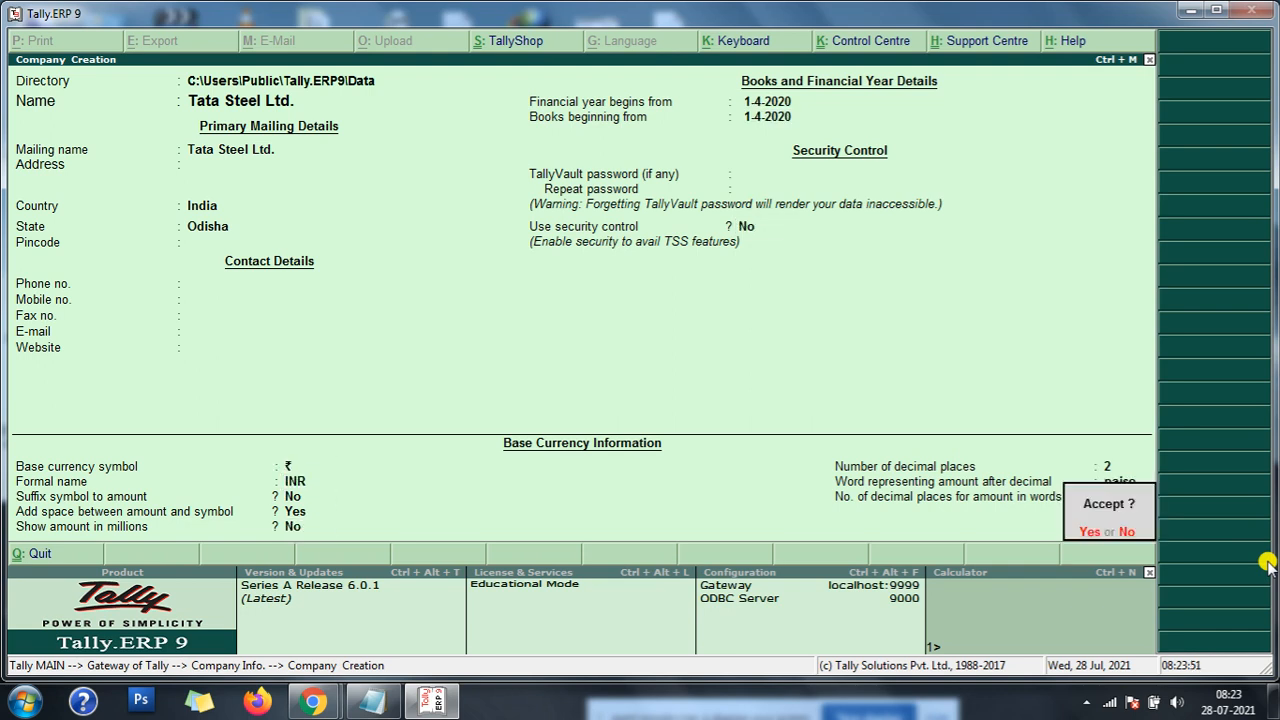
key(Return)
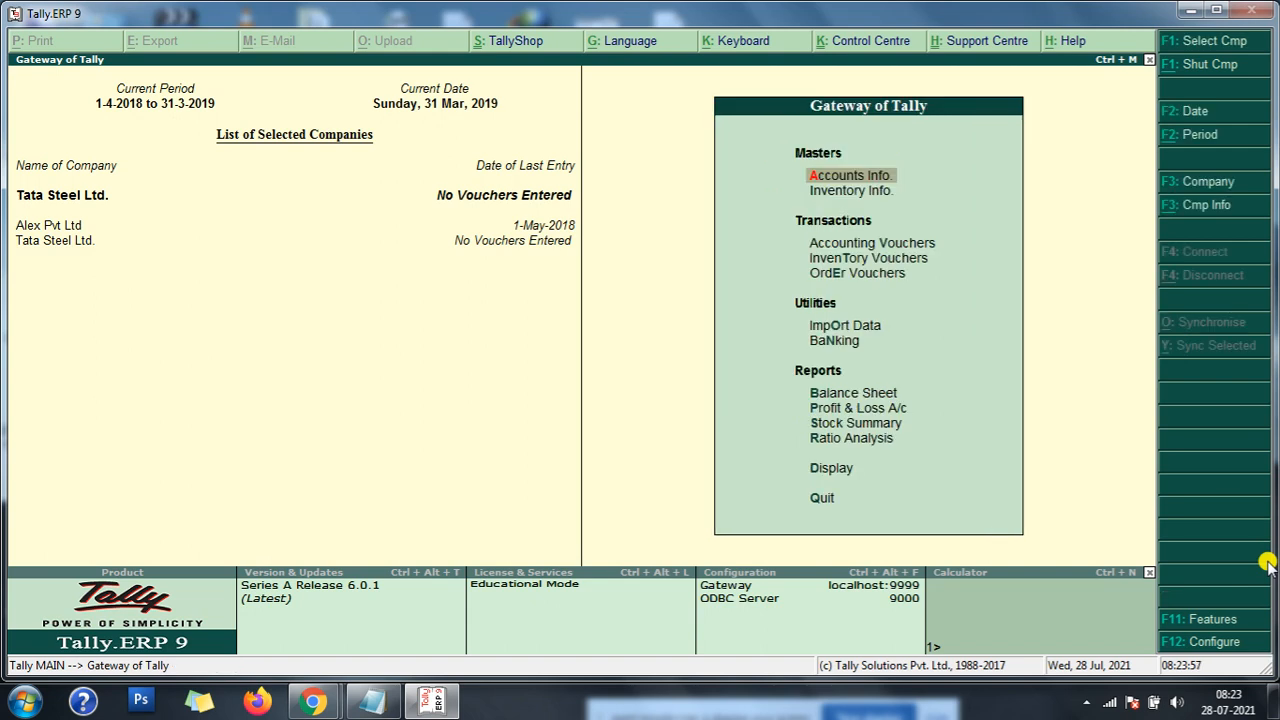
key(Return)
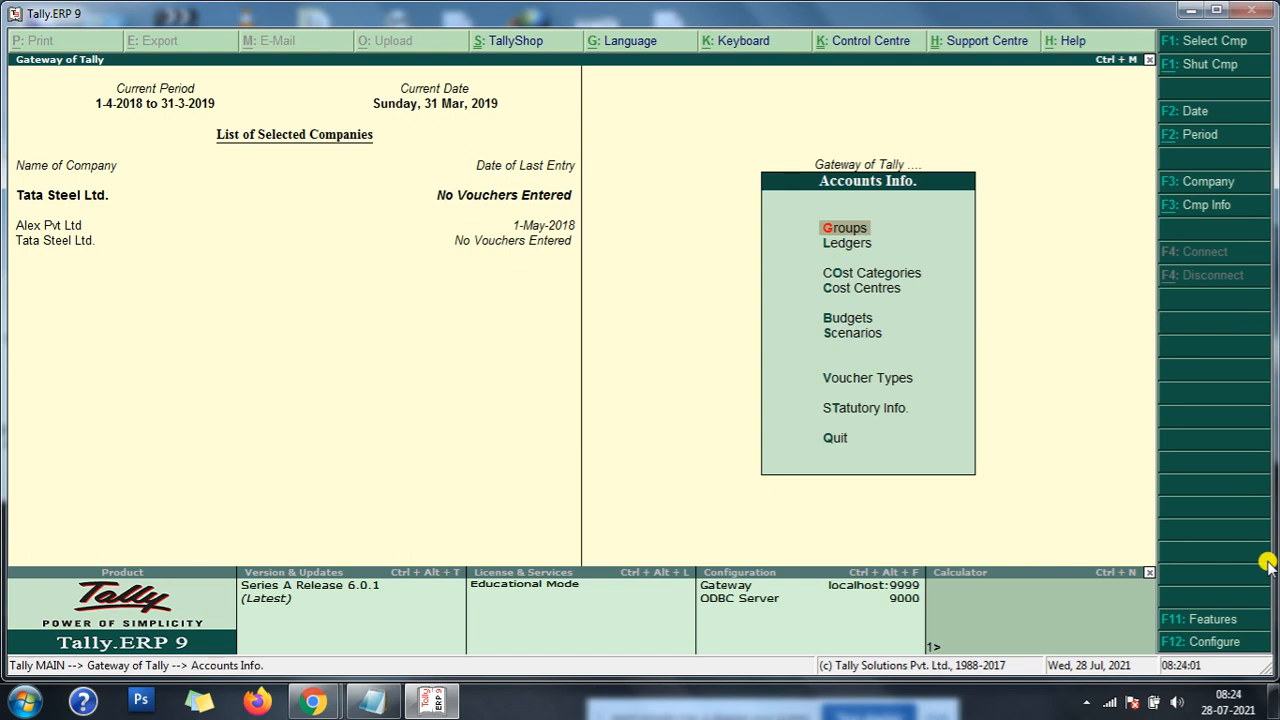
key(Escape)
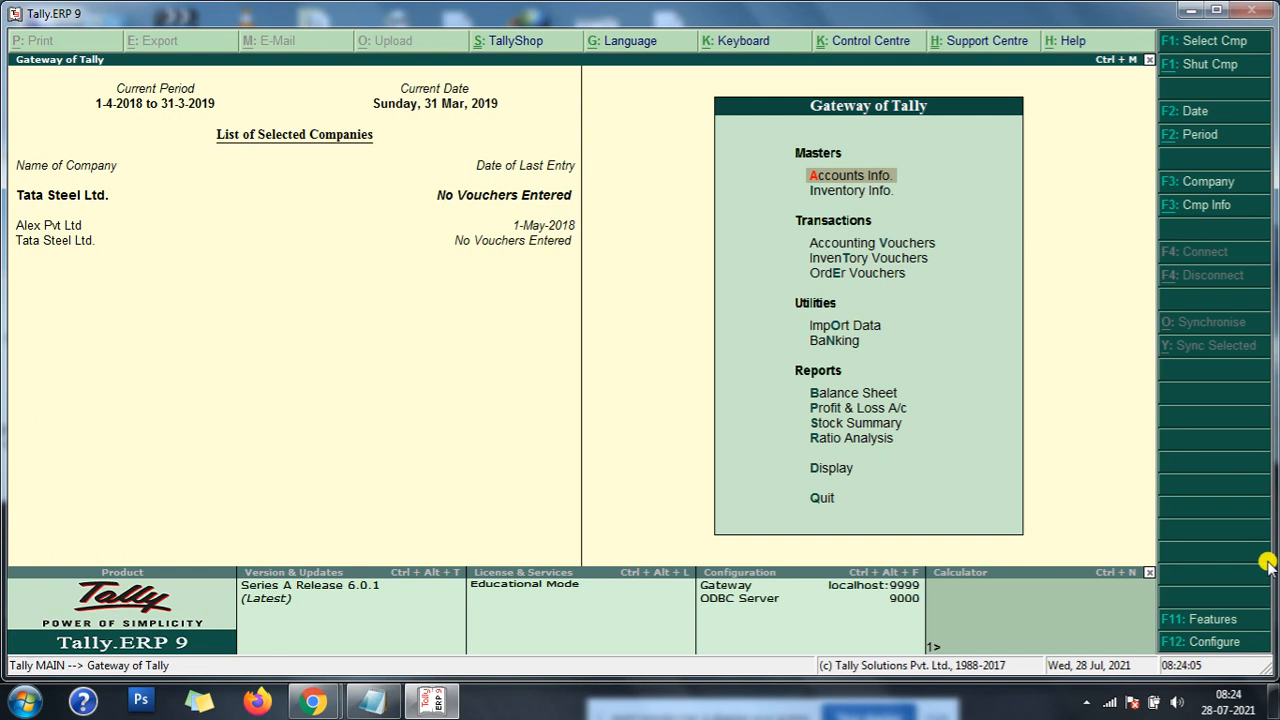
- Open the accounting features of Tata Steel Ltd. and turn off maintaining cost centres
key(F11)
key(Return)
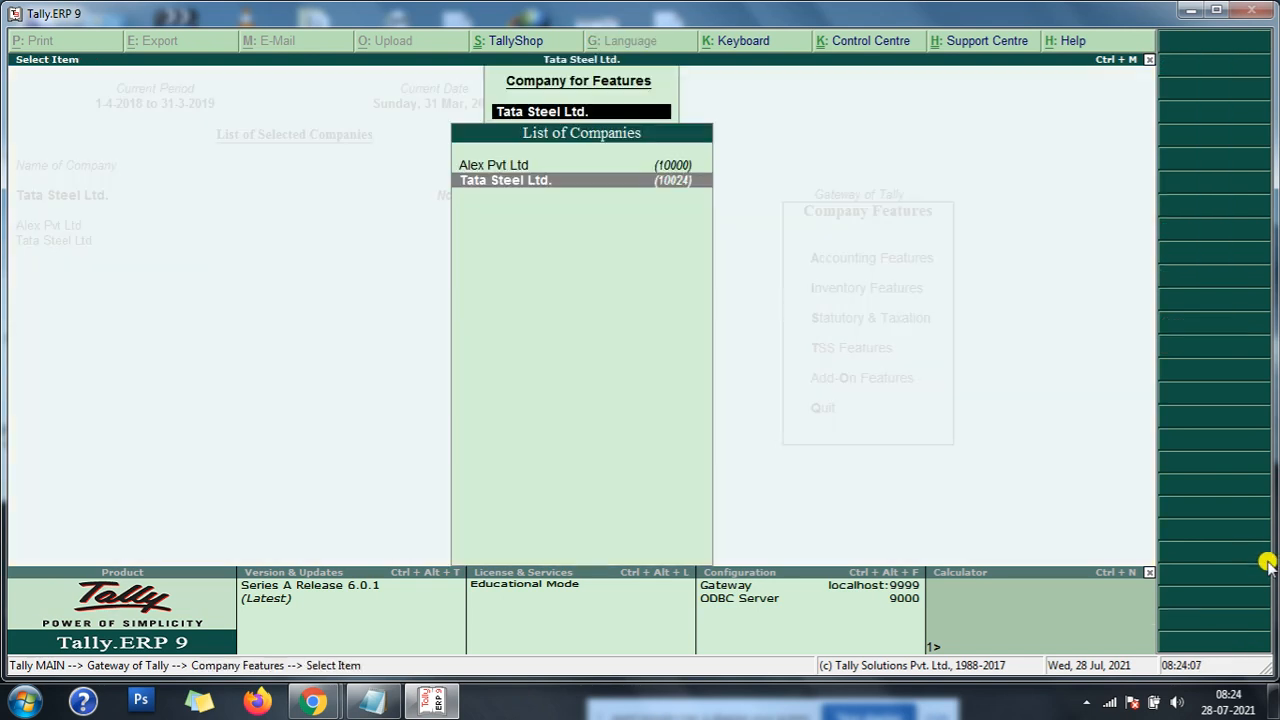
key(Return)
key(Return)
key(Return)
key(Return)
key(Return)
key(Return)
key(Return)
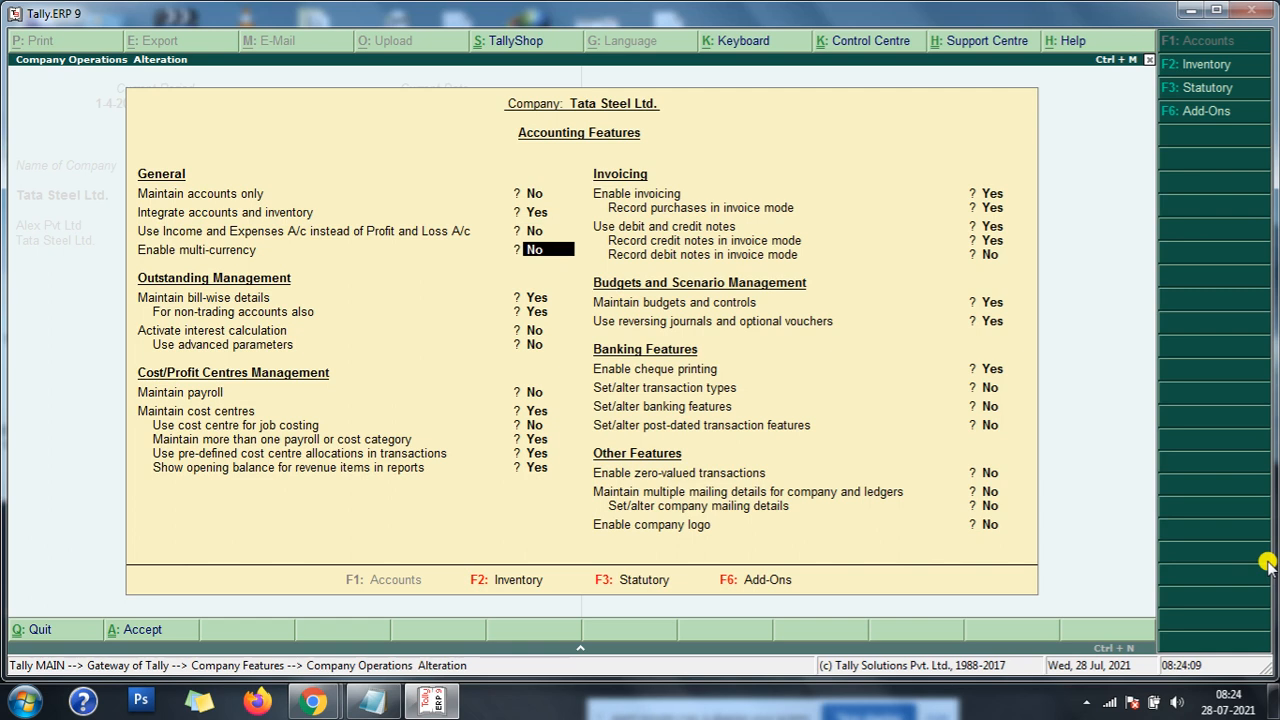
key(Return)
key(Return)
text(n)
key(Return)
- Turn off debit and credit notes, budgets and controls, and reversing journals and optional vouchers in the accounting features
key(Return)
key(Return)
key(Return)
key(Return)
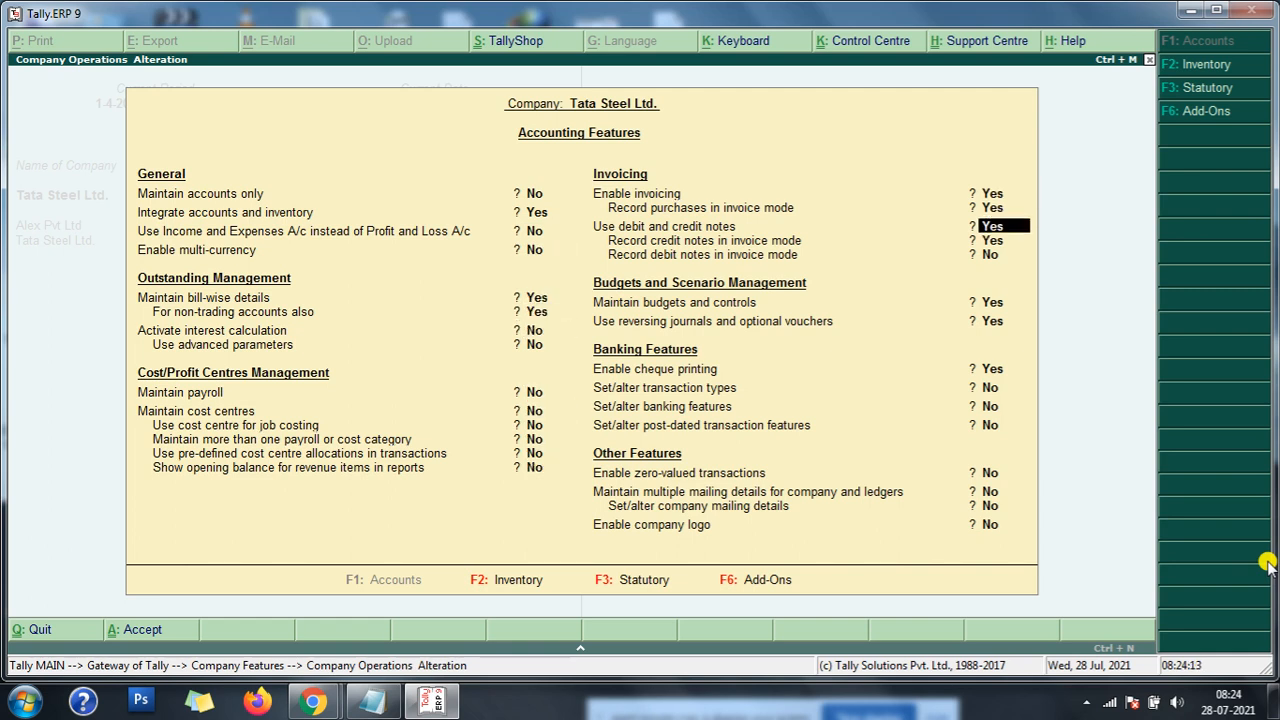
key(Return)
text(n)
key(Up)
key(Up)
key(Up)
text(n)
key(Return)
key(Return)
text(n)
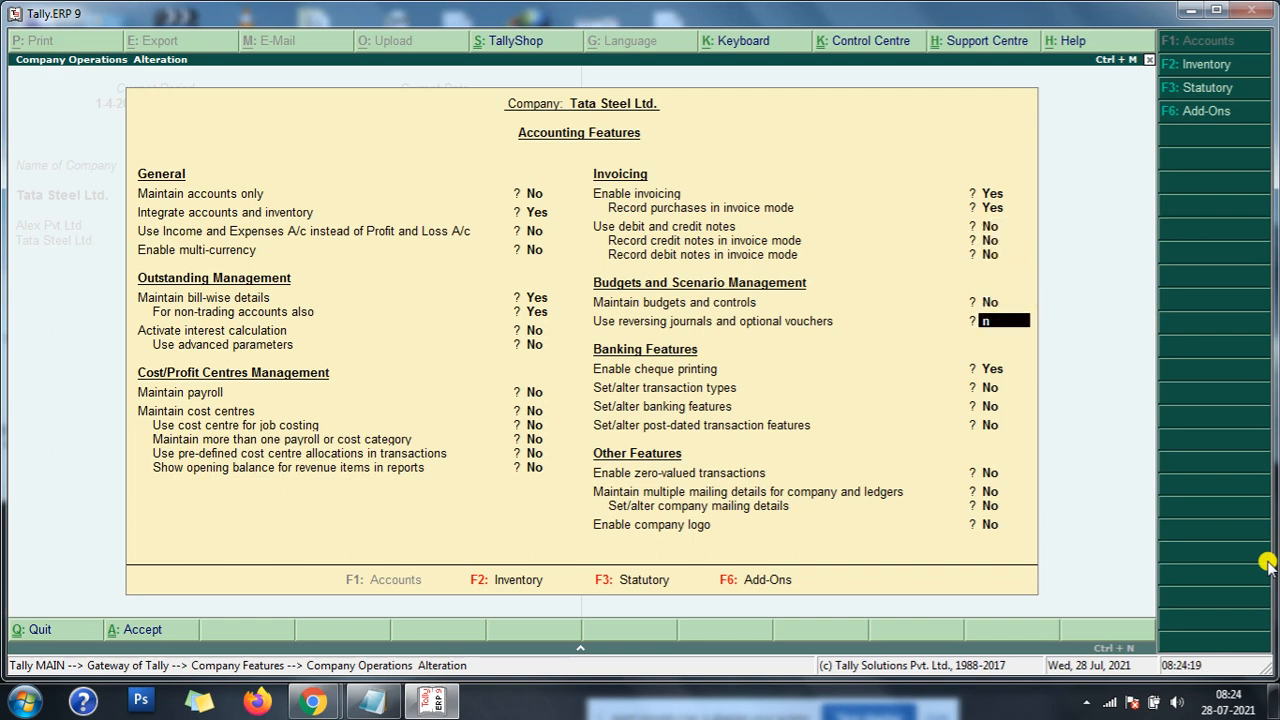
key(Return)
key(Return)
- Turn off cheque printing in the banking features
key(Return)
key(Up)
key(Up)
text(n)
key(Return)
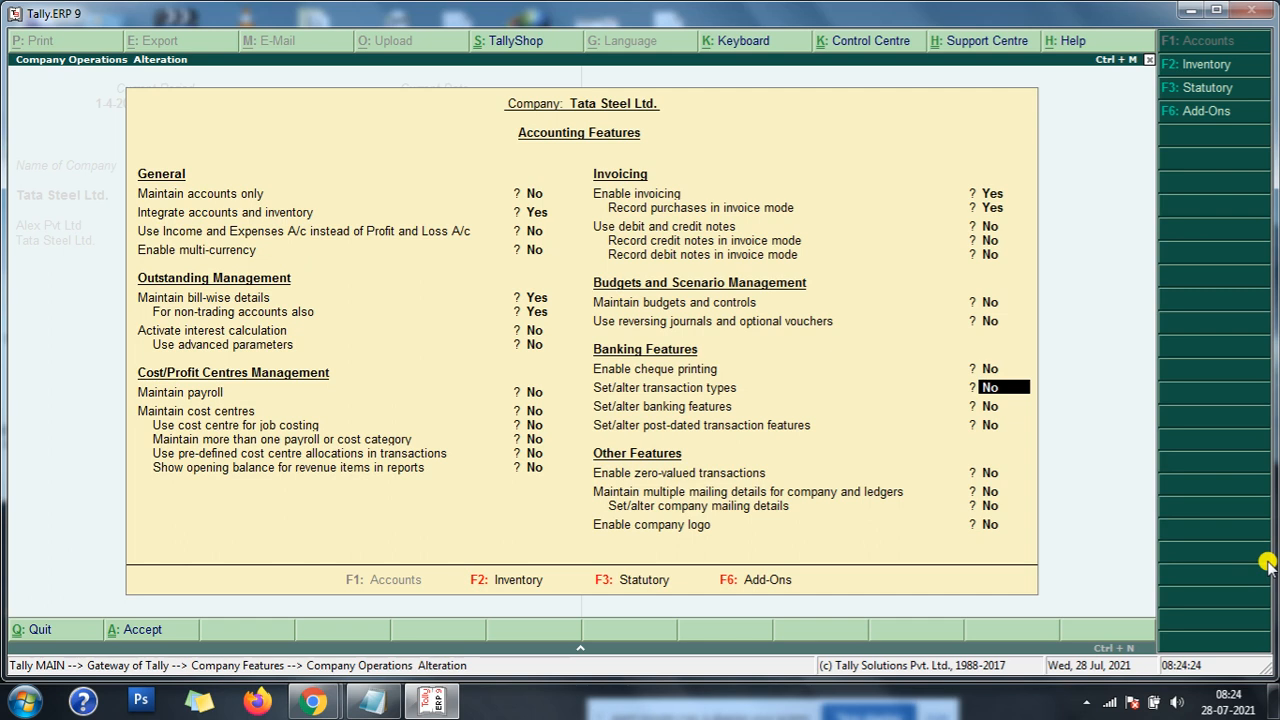
- Switch to the inventory features and turn off separate actual and billed quantity columns, keeping multiple godowns enabled
key(F2)
key(Return)
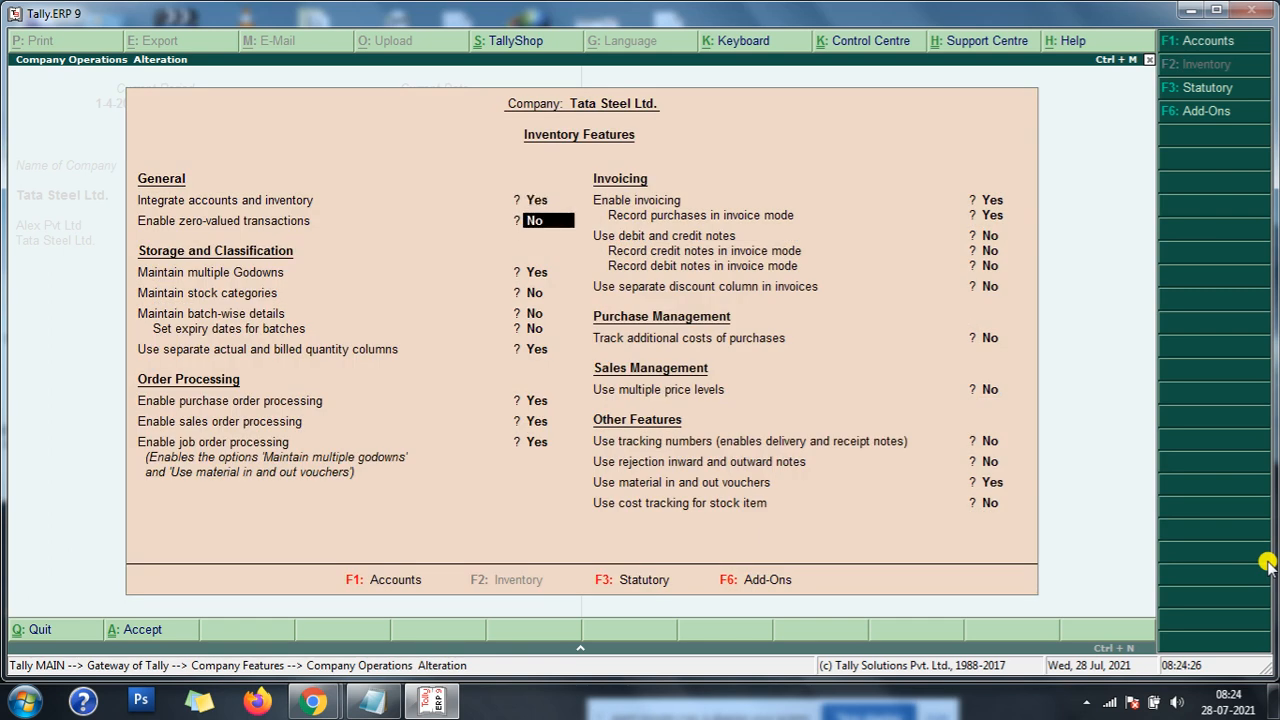
key(Return)
key(Return)
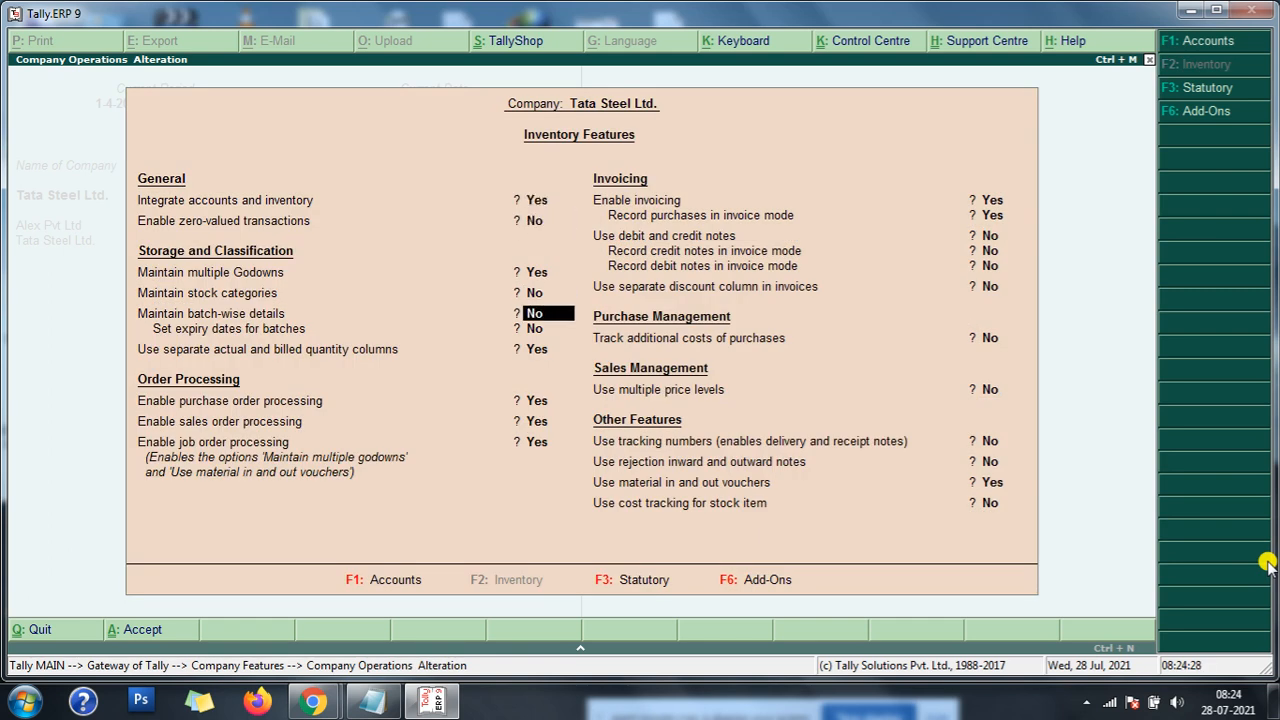
key(Return)
text(n)
- Turn off purchase order, sales order and job order processing in the inventory features
key(Return)
text(n)
key(Return)
key(Return)
text(n)
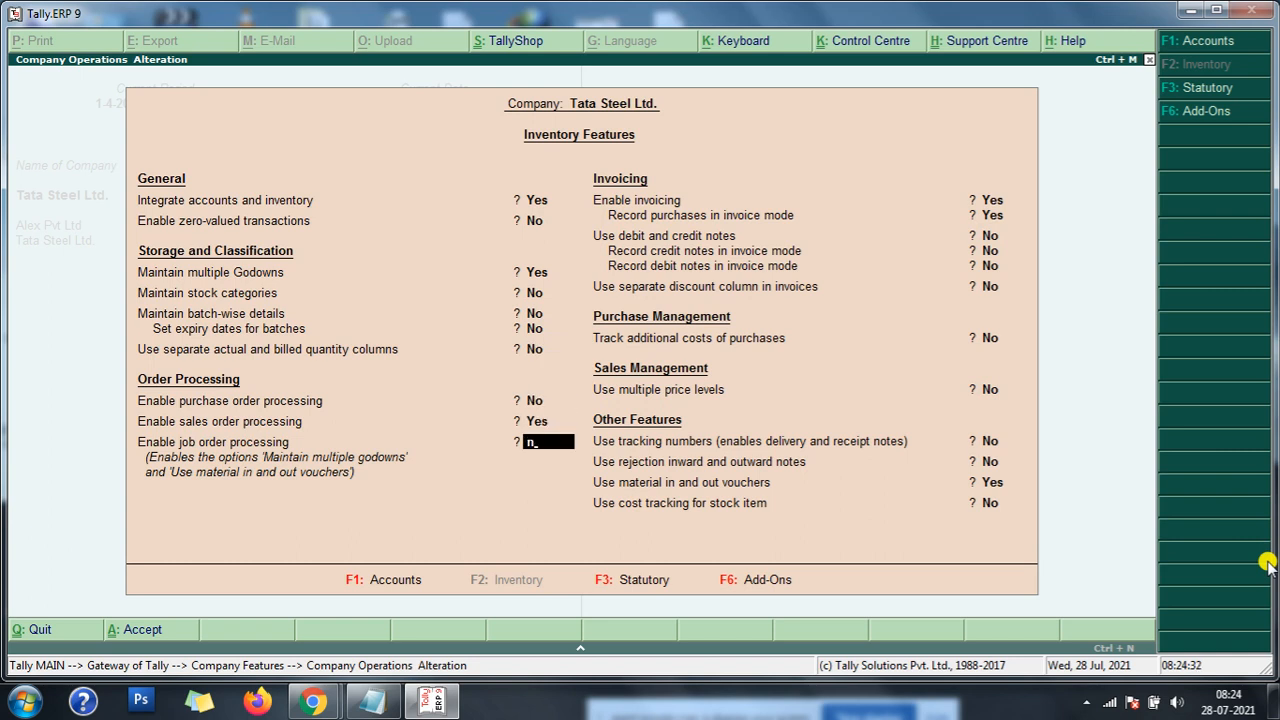
key(Up)
text(n)
- Turn off material in and out vouchers, save the inventory features, and return to the Gateway of Tally
key(Return)
key(Return)
key(Return)
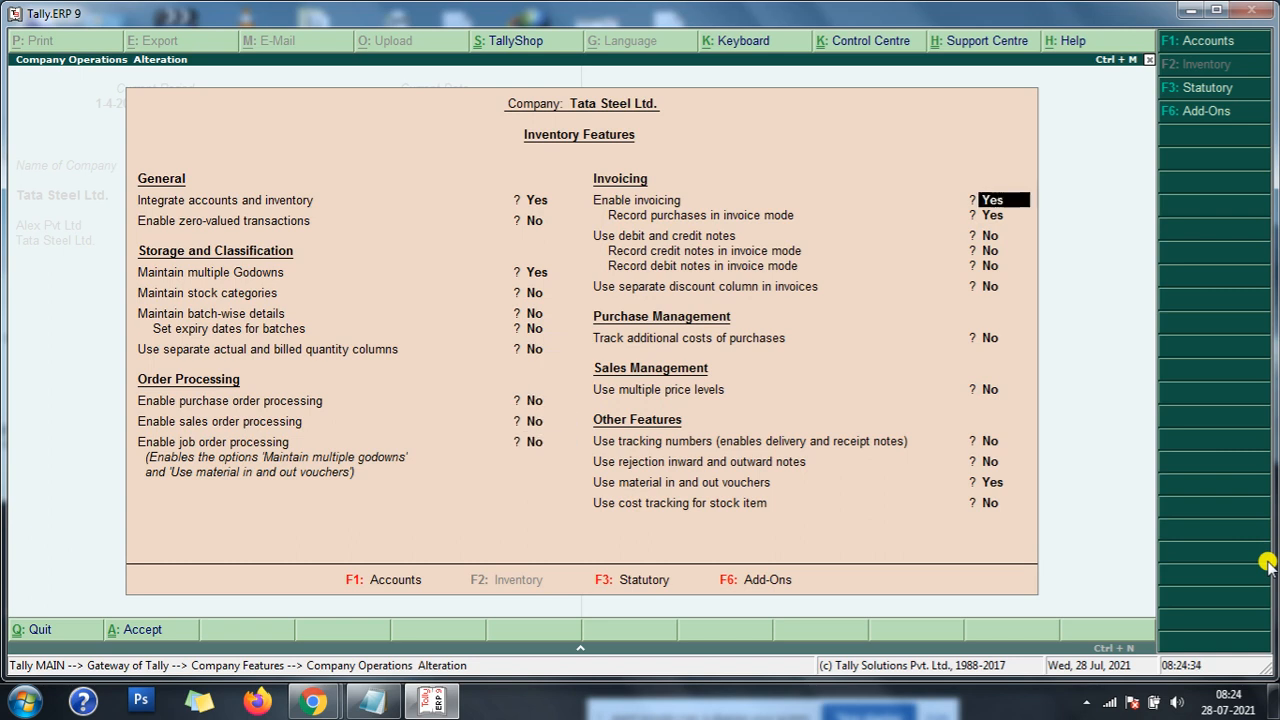
key(Return)
key(Return)
key(Return)
key(Return)
key(Return)
key(Return)
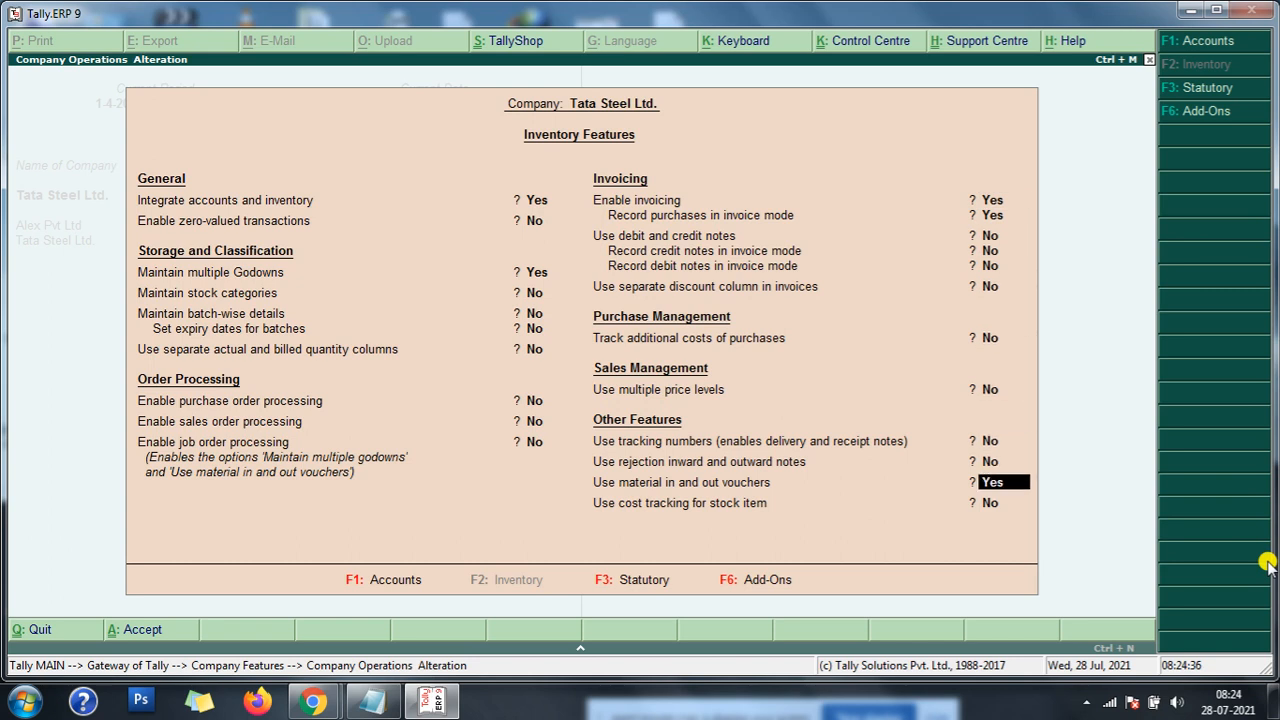
text(y)
key(Return)
key(Return)
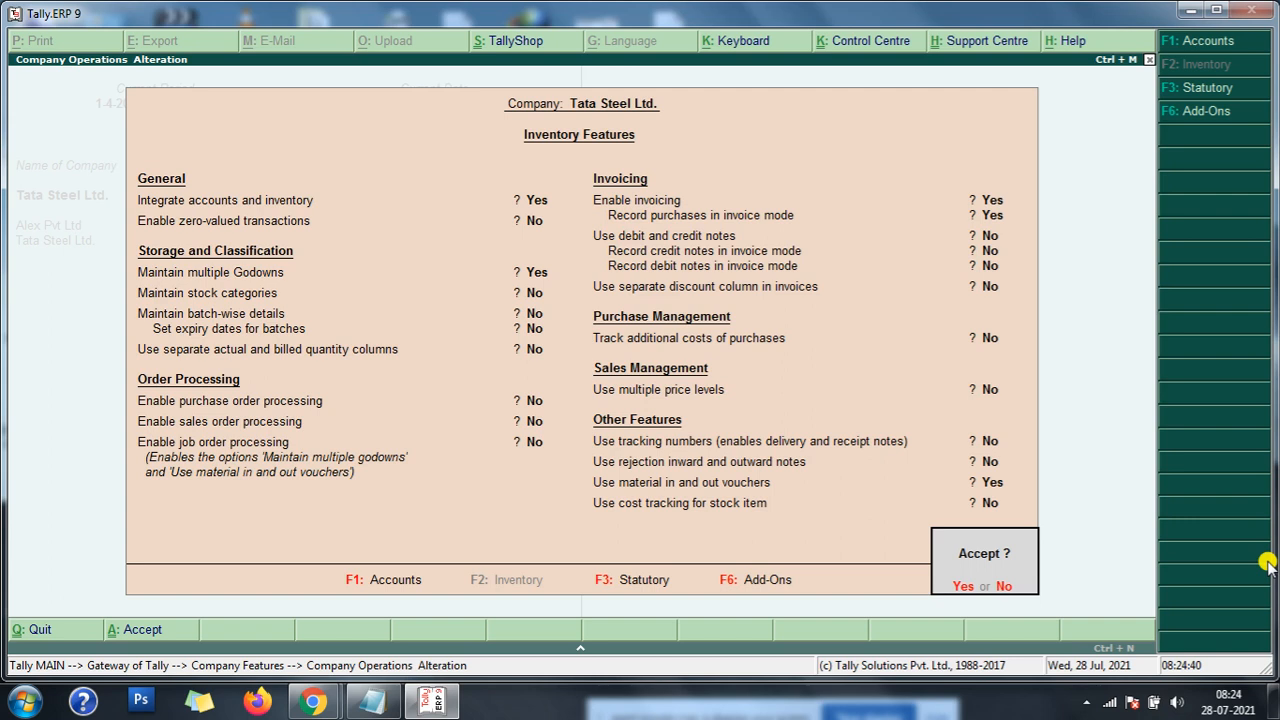
key(n)
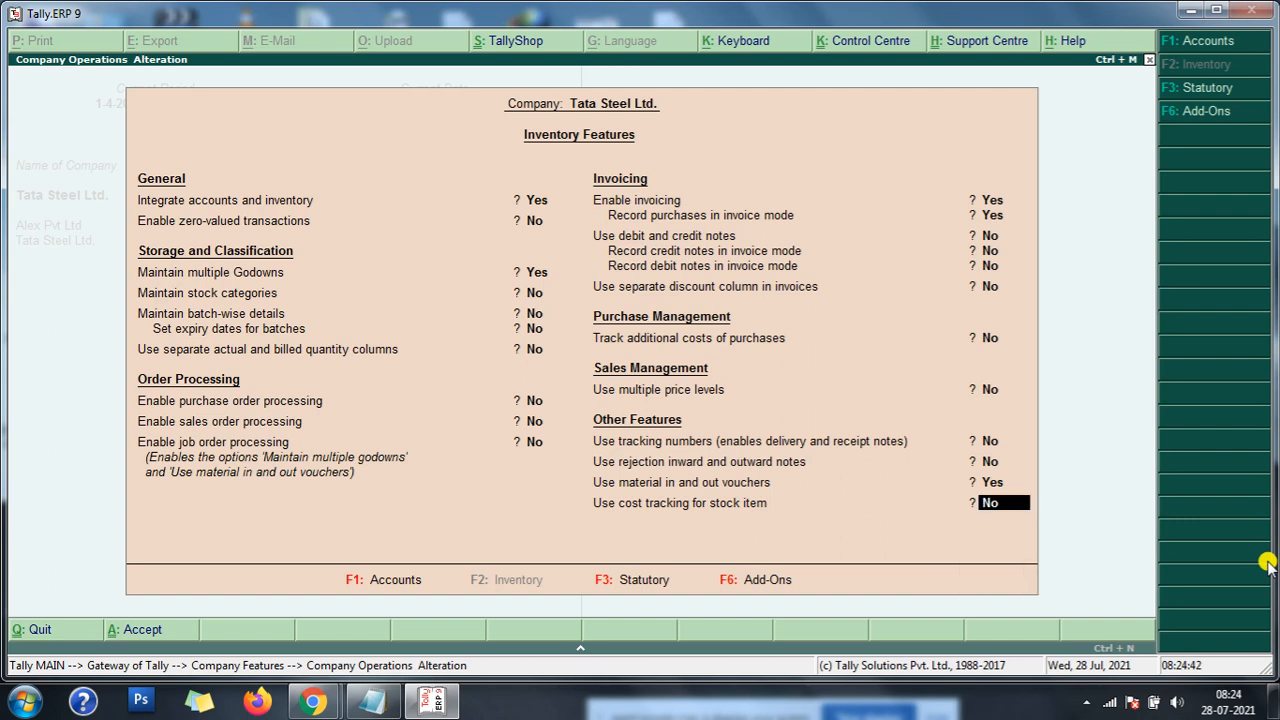
key(Up)
text(n)
key(Return)
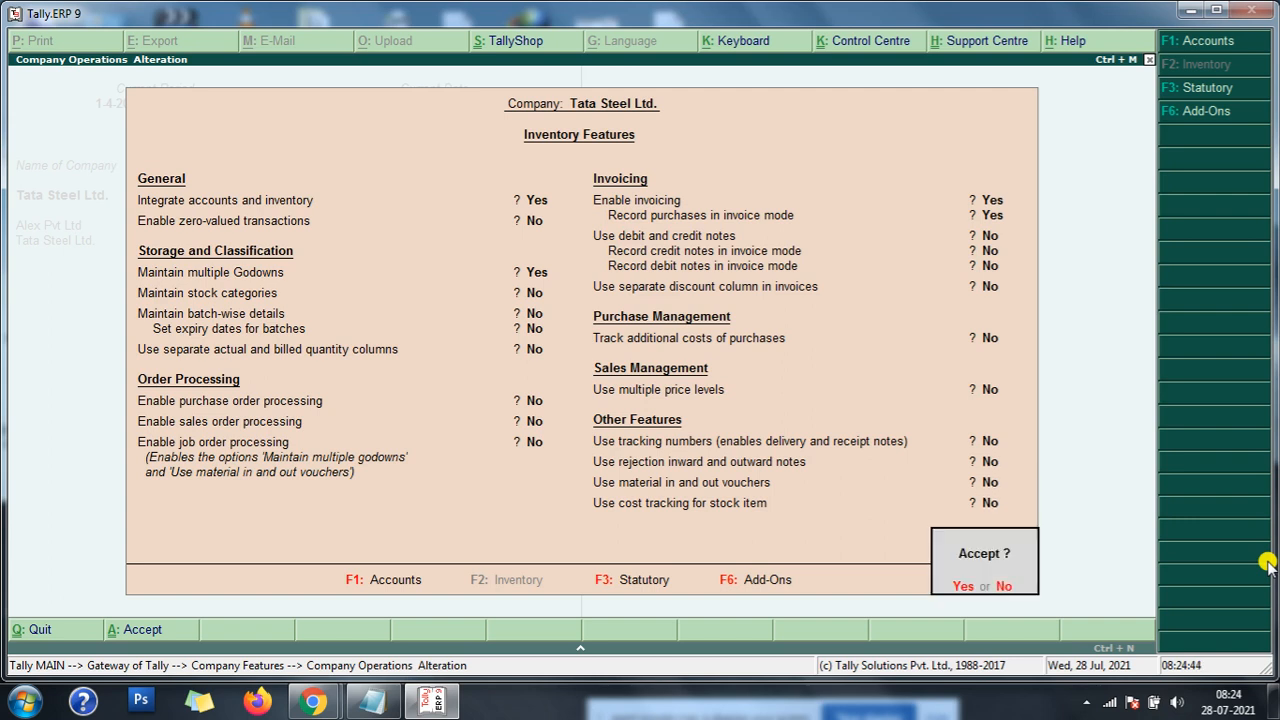
key(Return)
key(Return)
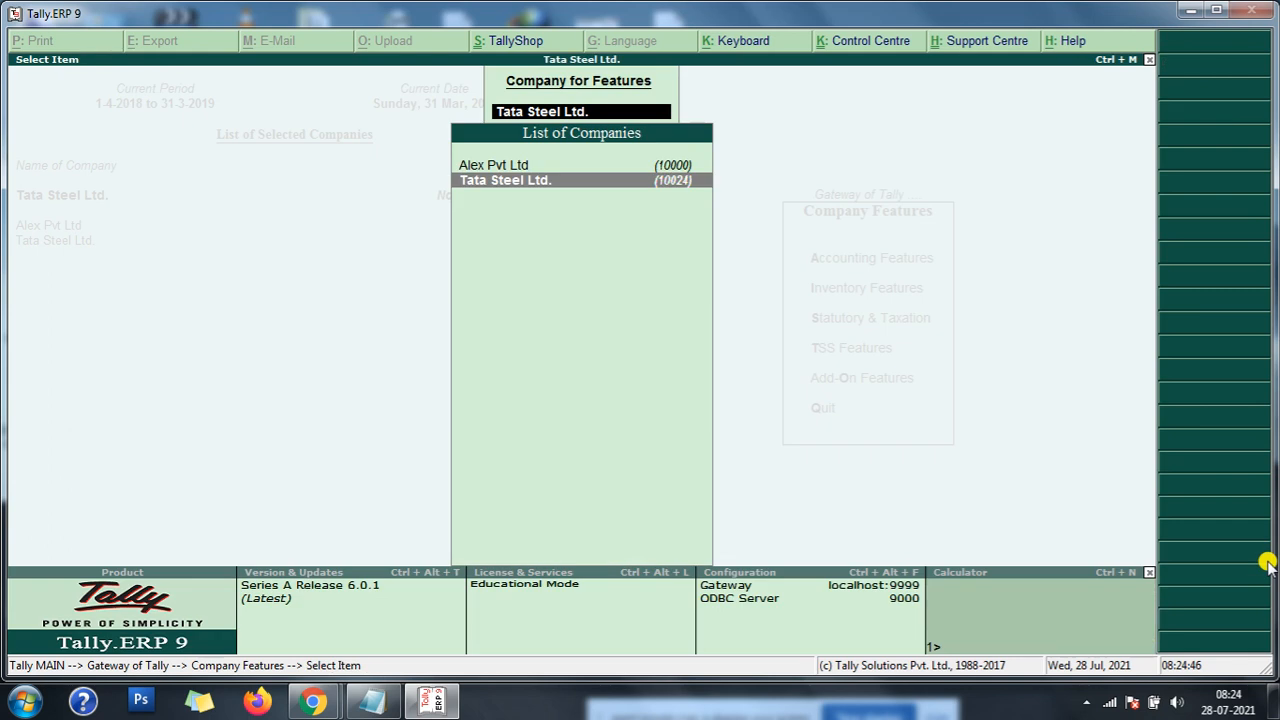
key(Escape)
key(Escape)
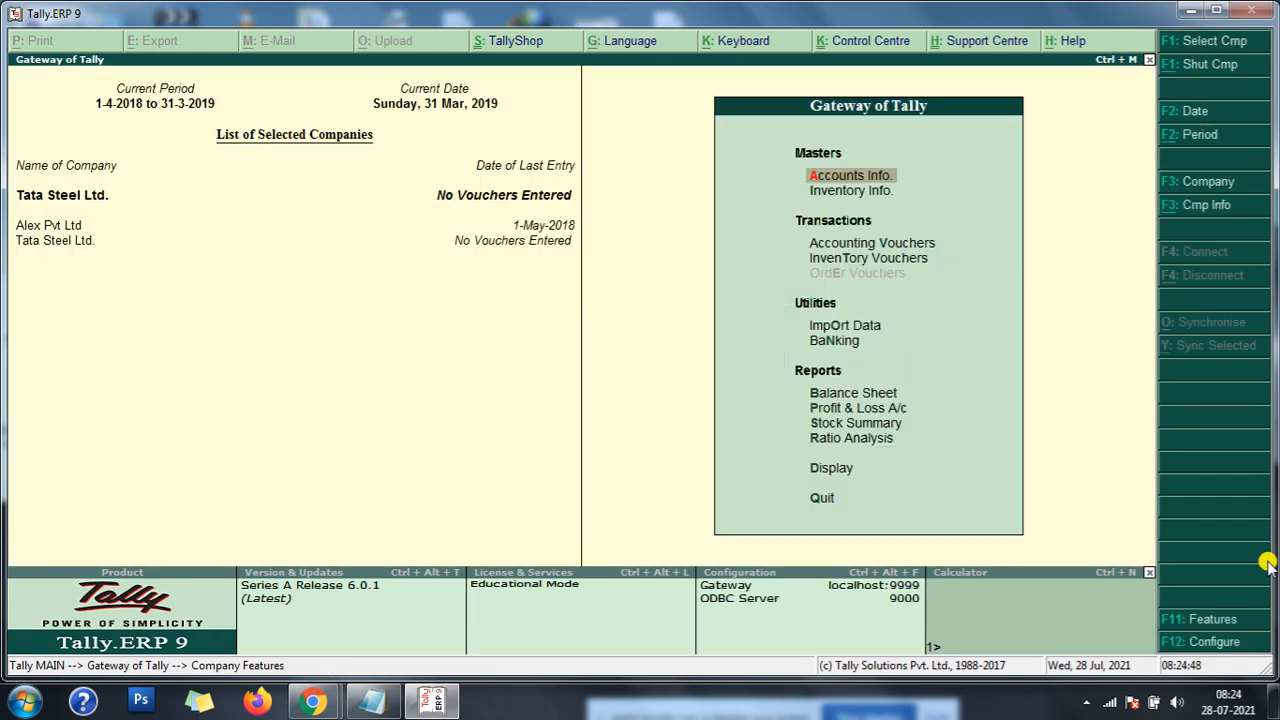
- Open the Cash ledger for alteration and check the opening balances in the mfg entries note
key(Return)
key(Down)
key(Return)
key(Down)
key(Down)
key(Return)
key(Return)
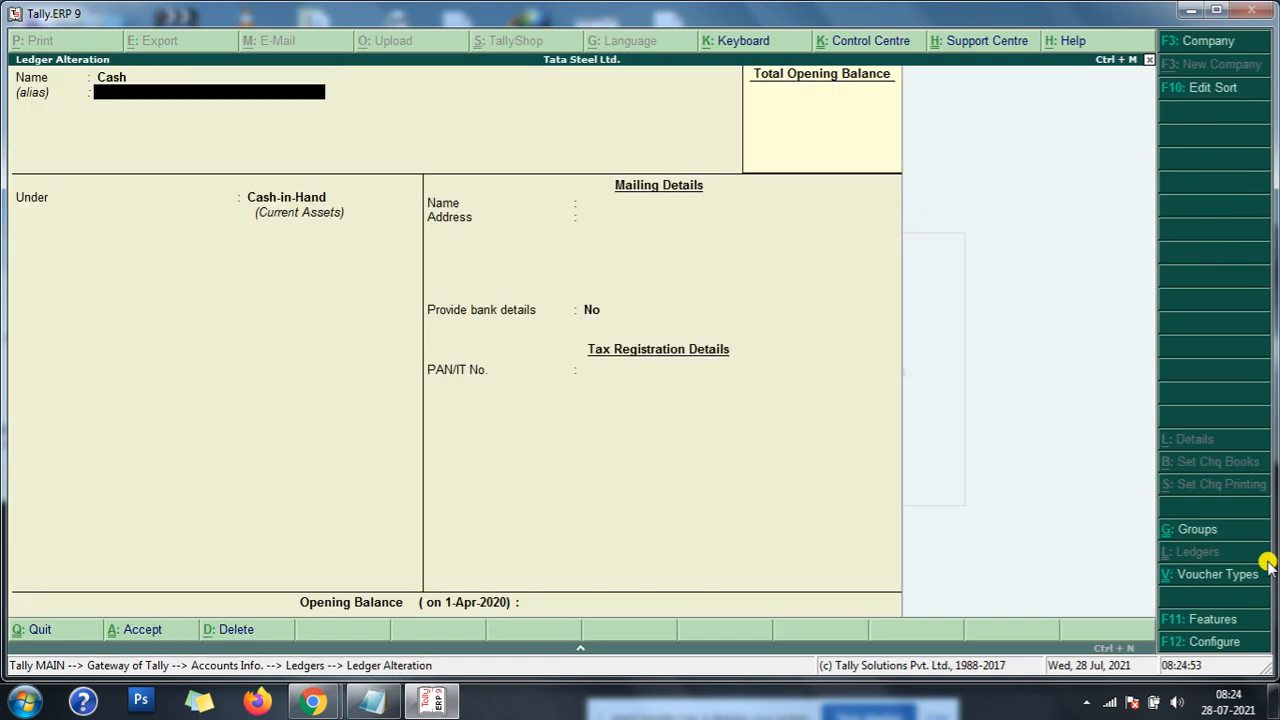
click(362, 704)
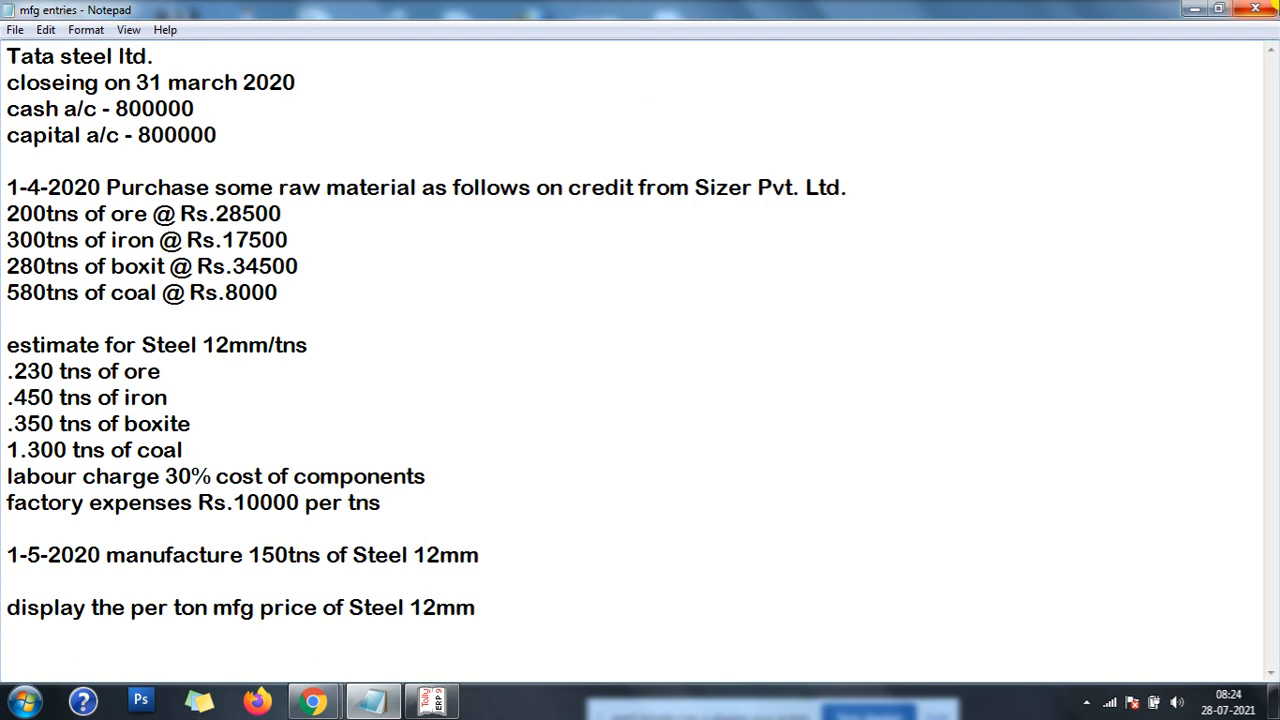
click(1195, 9)
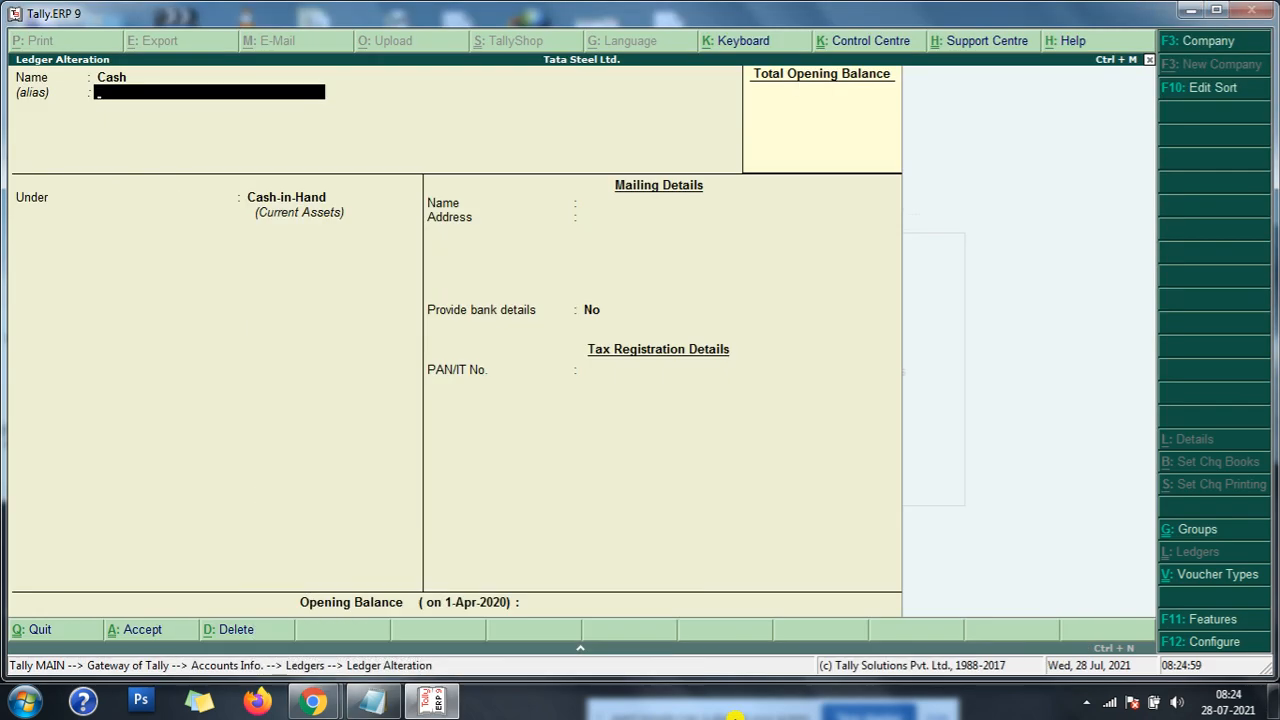
- Set the Cash ledger's opening balance to 800000 and save the ledger
key(Return)
key(Return)
key(Return)
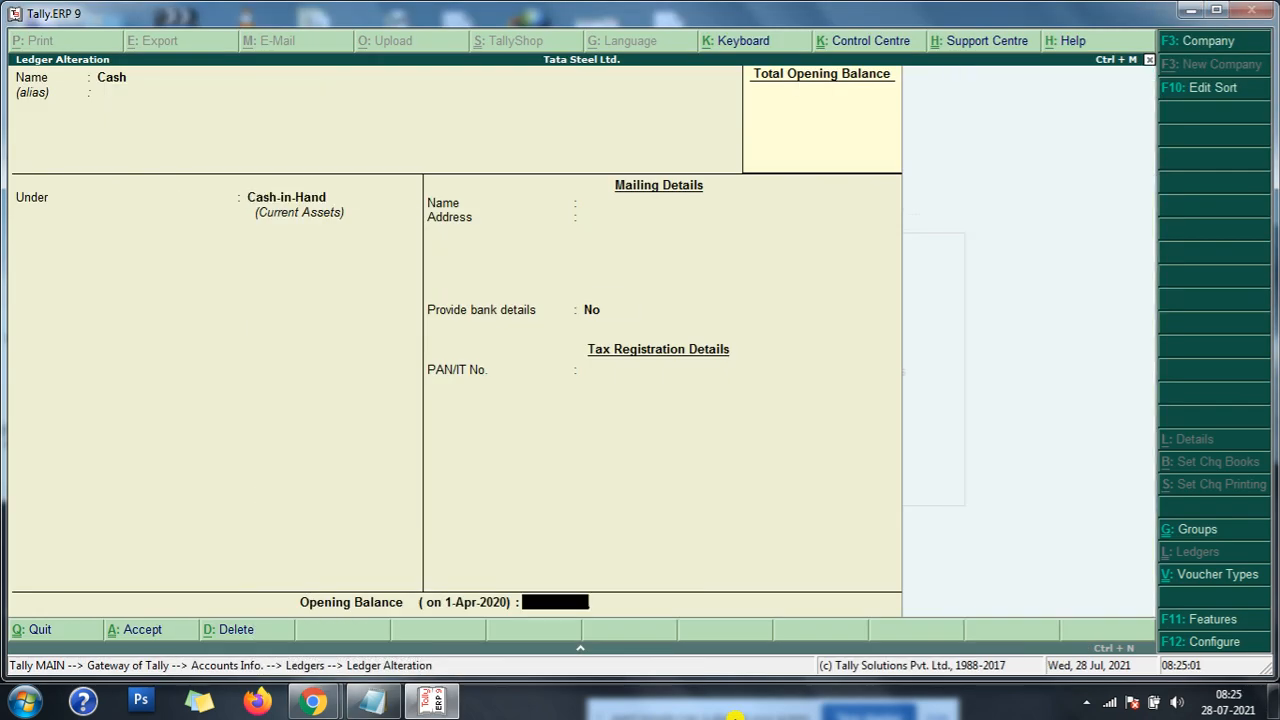
text(800000)
key(Return)
- Leave ledger alteration and start a new ledger named Capital A/c under the Capital Account group
key(Return)
key(y)
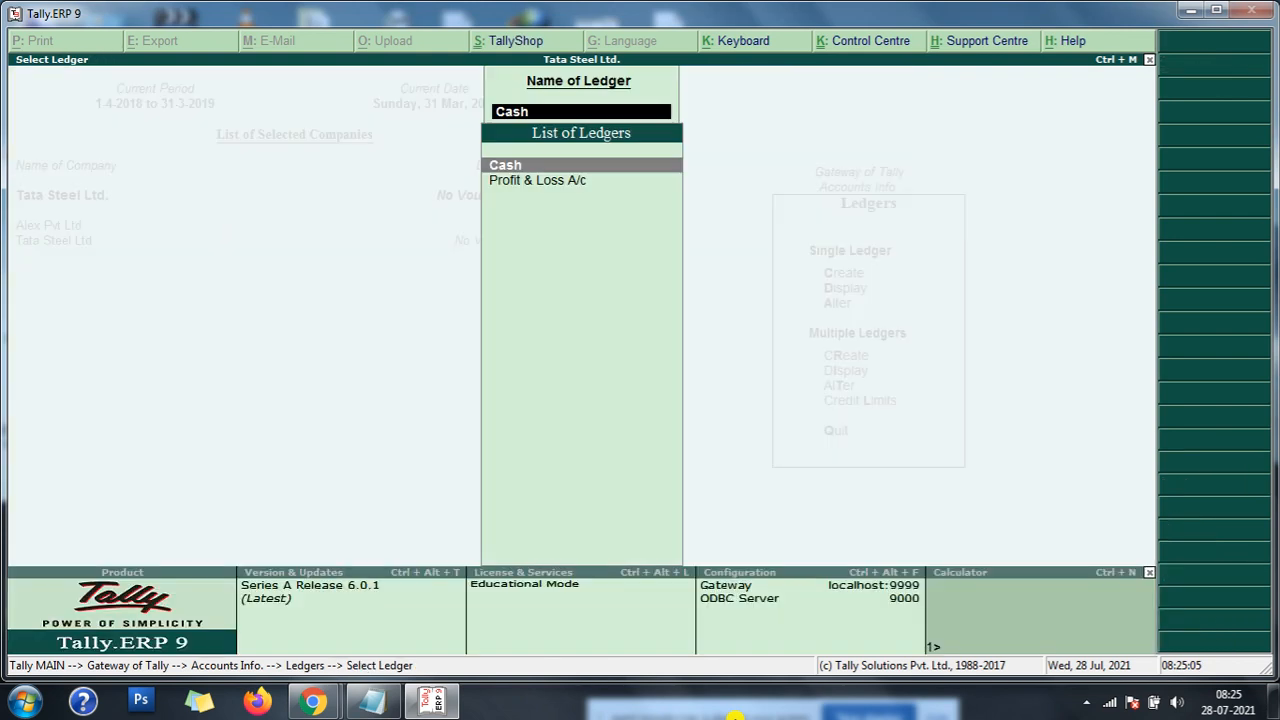
key(Escape)
key(Escape)
key(Up)
key(Up)
key(Return)
text(Capita)
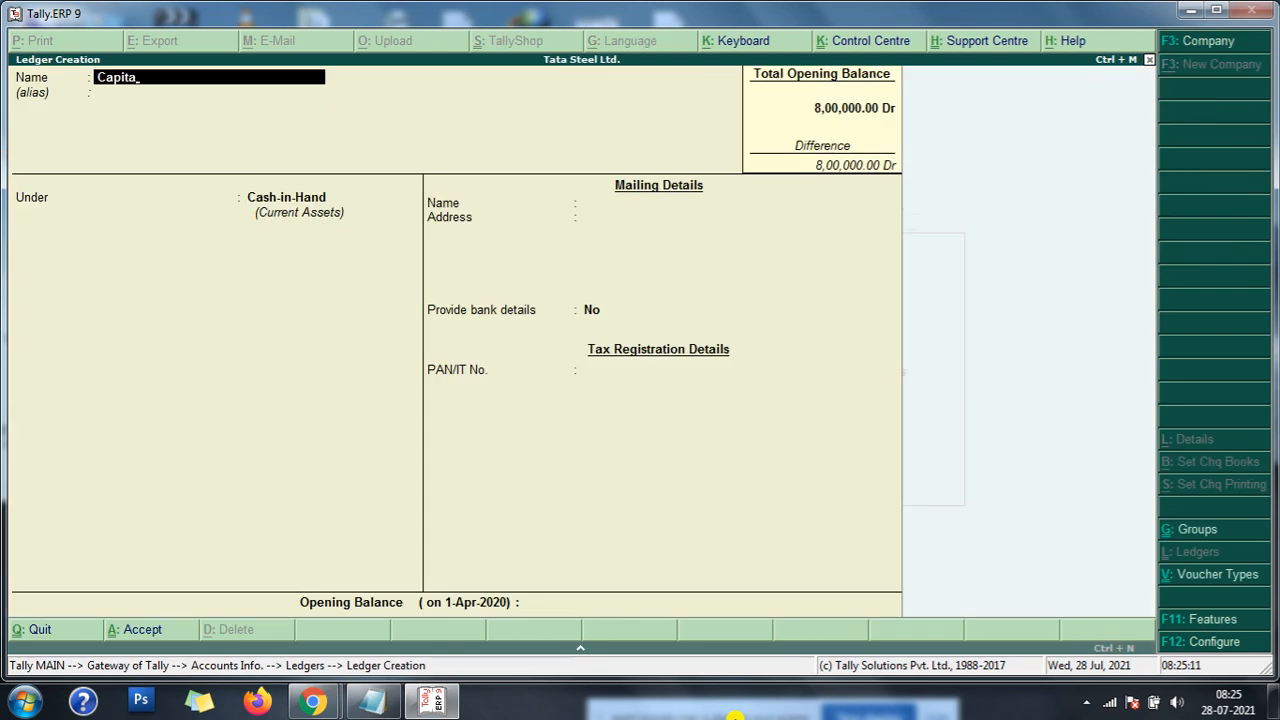
text(l a/c)
key(Return)
key(Up)
key(Return)
key(Return)
key(Return)
key(Return)
key(Return)
key(Return)
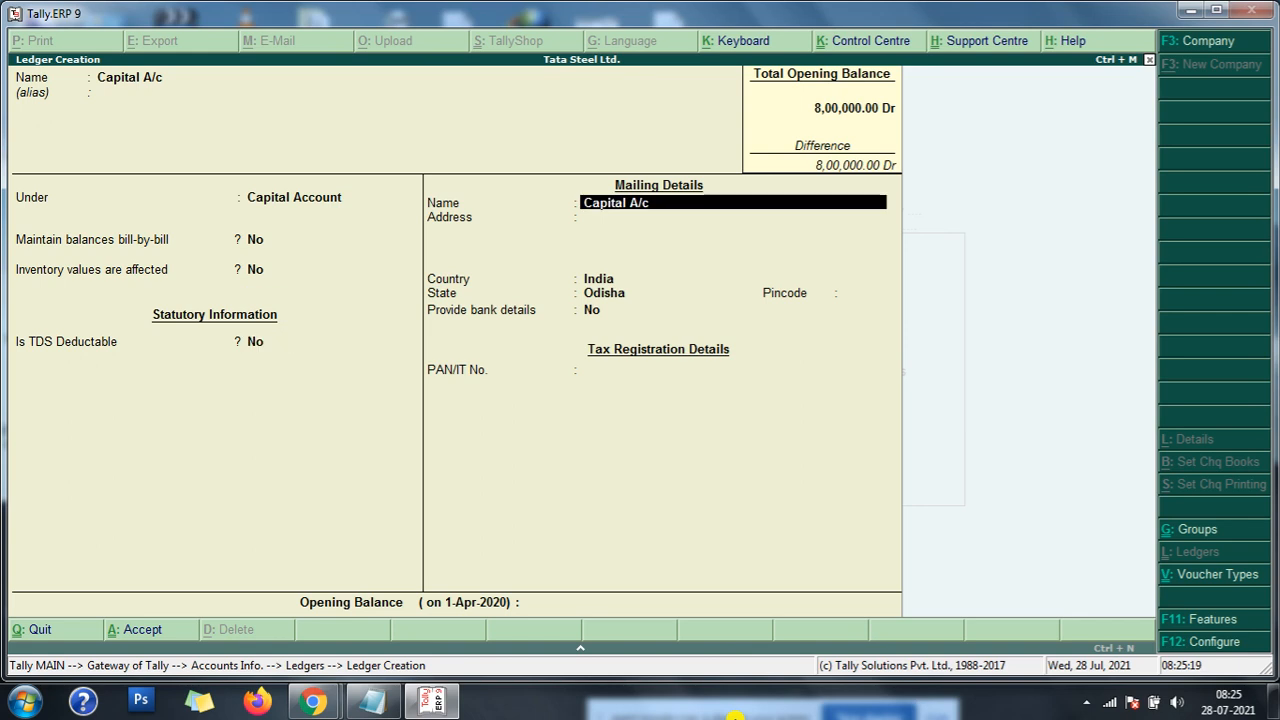
- Keep the default mailing details, set the Capital A/c opening balance to 800000, and save the ledger
key(Return)
key(Return)
key(Return)
key(Return)
key(Return)
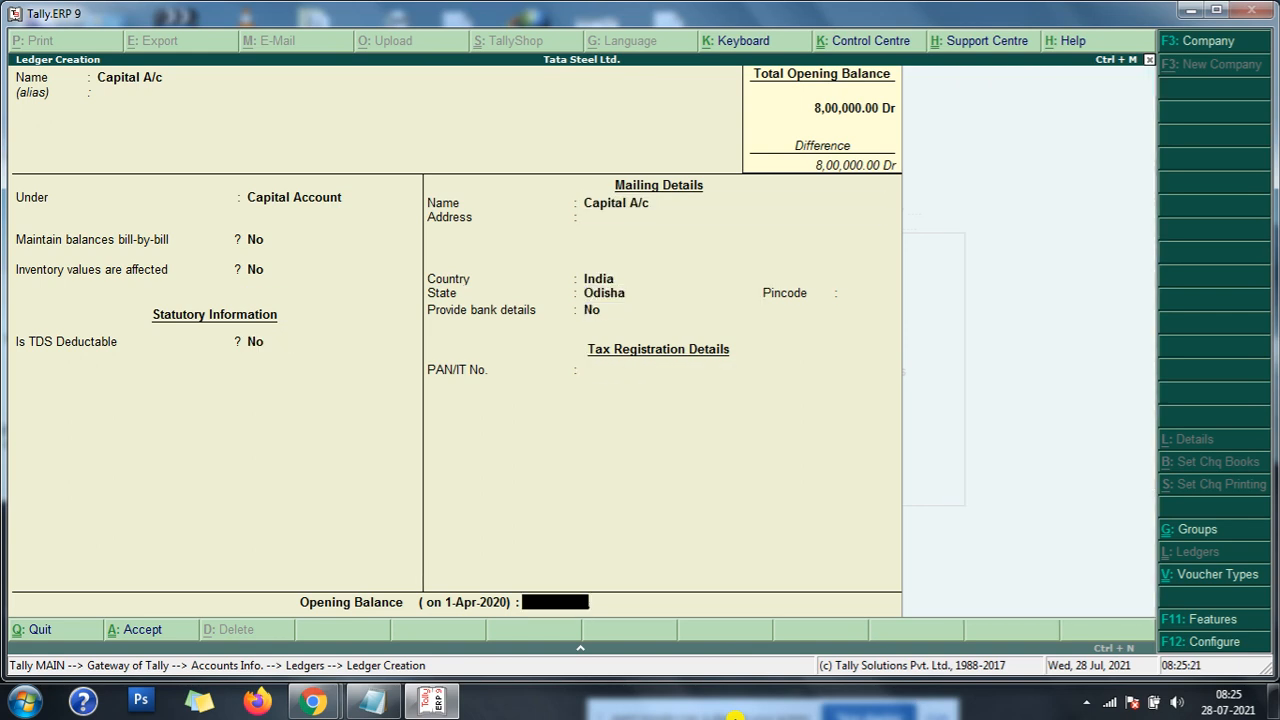
text(800000)
key(Return)
key(Return)
- Create the ledger Purchase A/c under the Purchase Accounts group with the remaining fields at their defaults
key(Return)
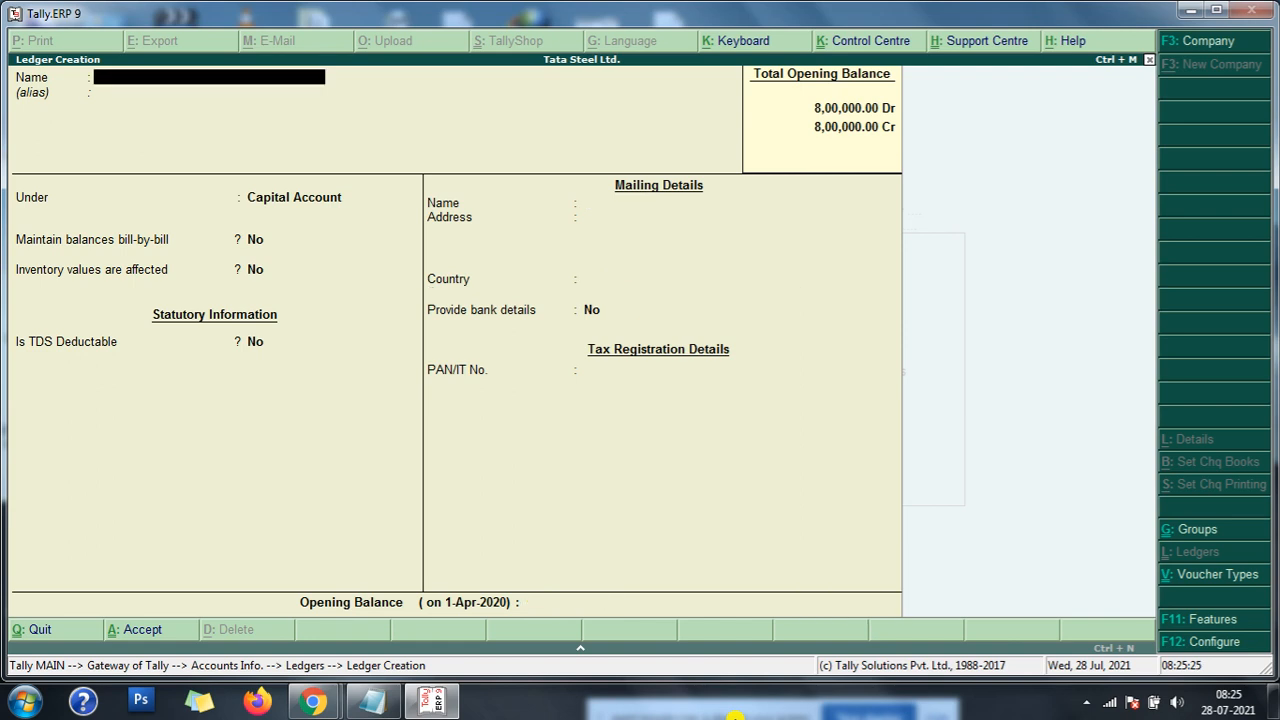
text(Purchase a/c)
key(Return)
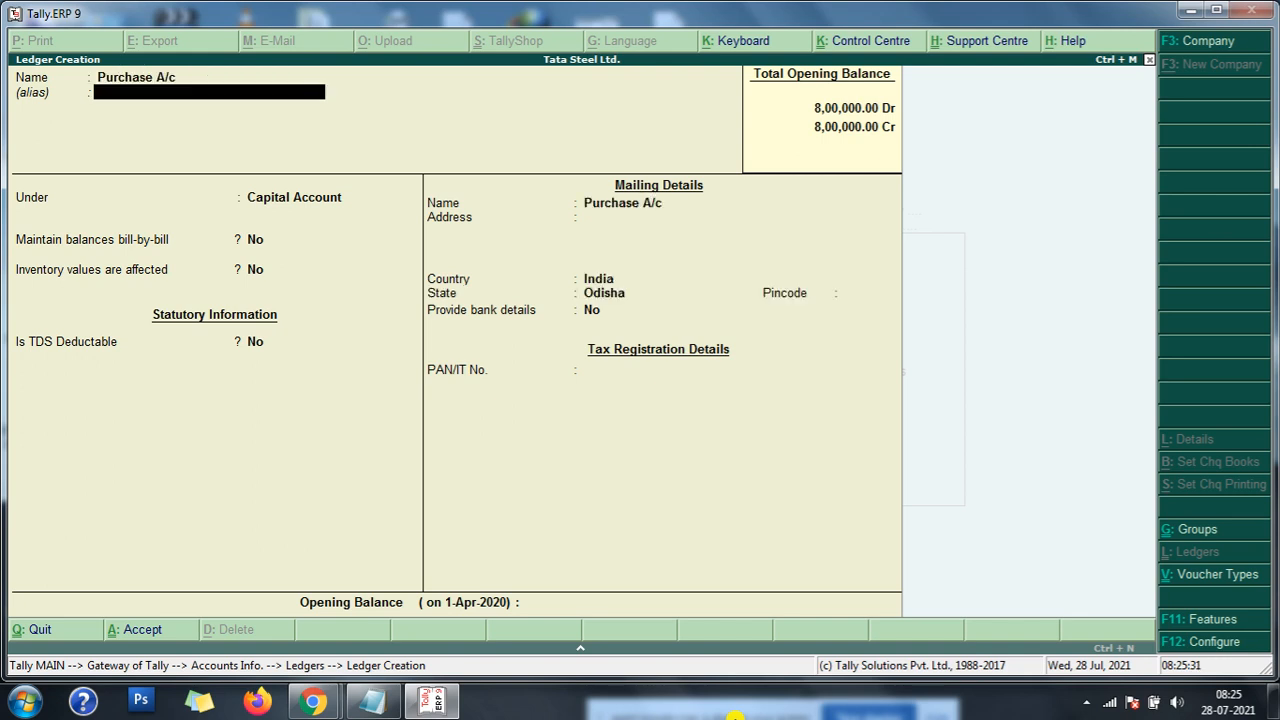
key(Return)
text(p)
key(Down)
- Create the ledger Sale A/c under the Sales Accounts group with the remaining fields at their defaults
key(Return)
key(Return)
key(Return)
key(Return)
key(Return)
key(Return)
text(Sale A/c)
key(Return)
key(Return)
text(S)
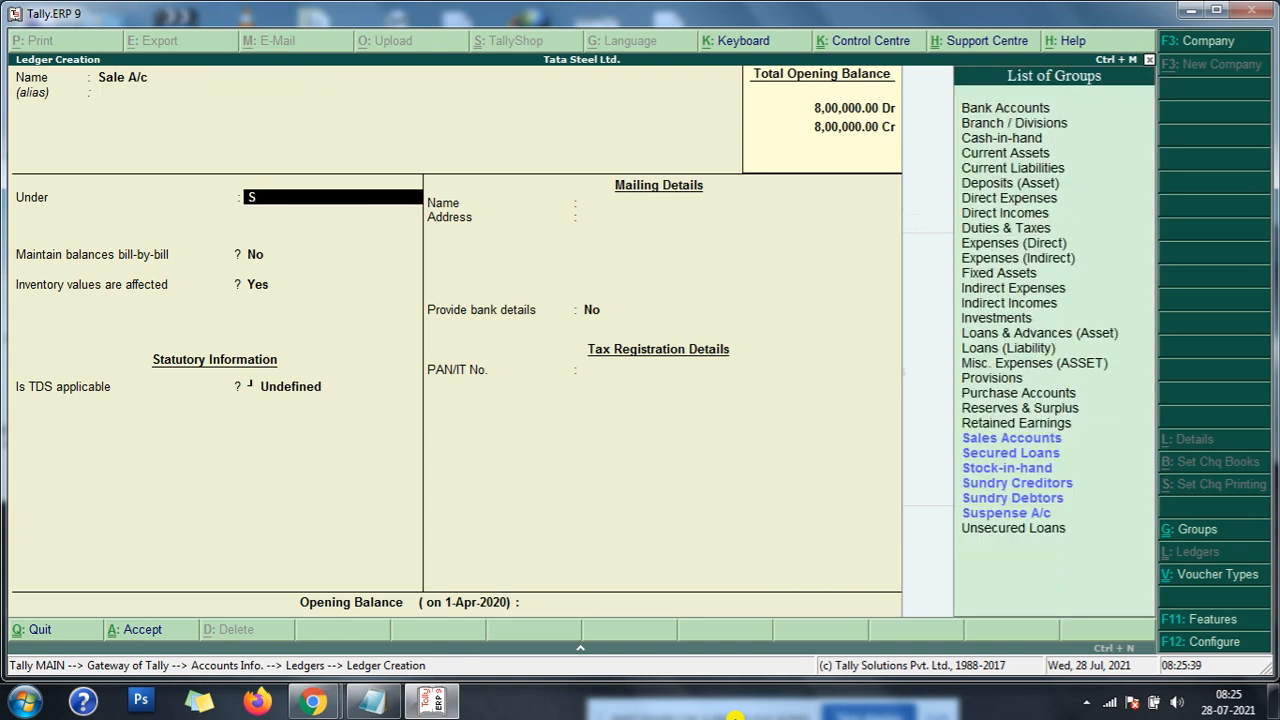
key(Return)
key(Return)
key(Return)
key(Return)
key(Return)
key(Return)
key(Return)
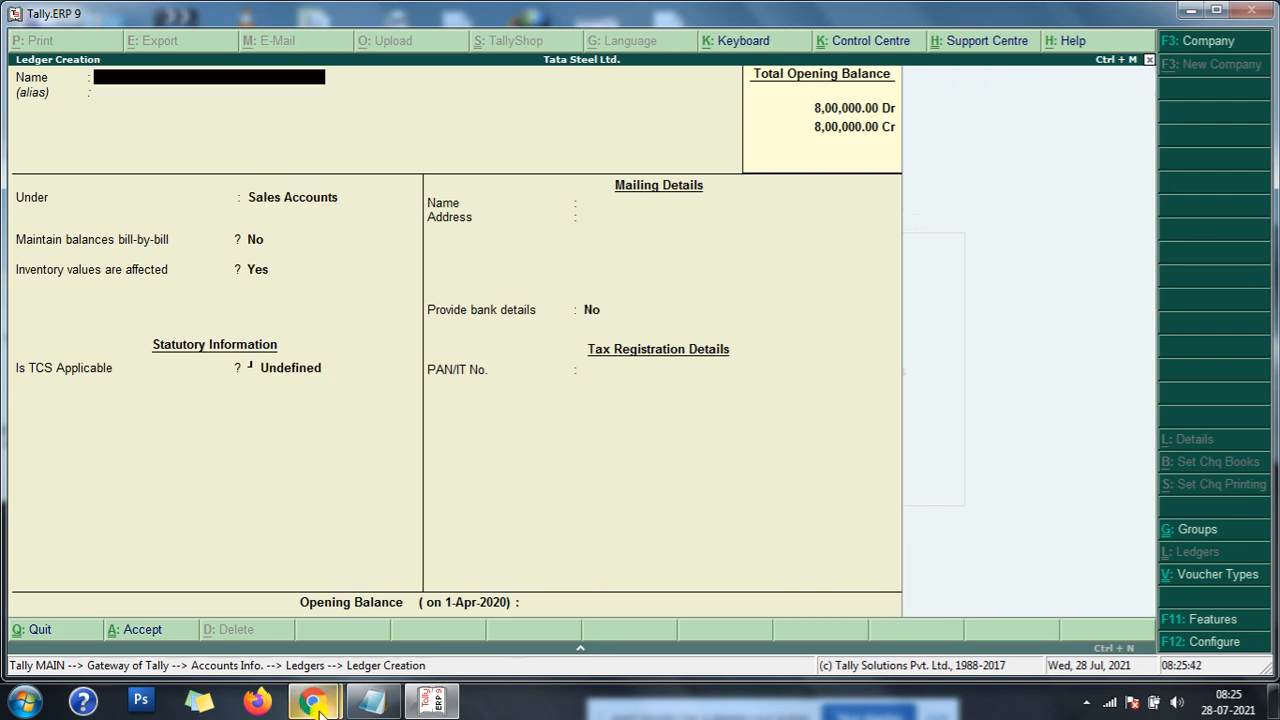
- Review the purchase and manufacturing details in the mfg entries note, and return to ledger creation
click(373, 702)
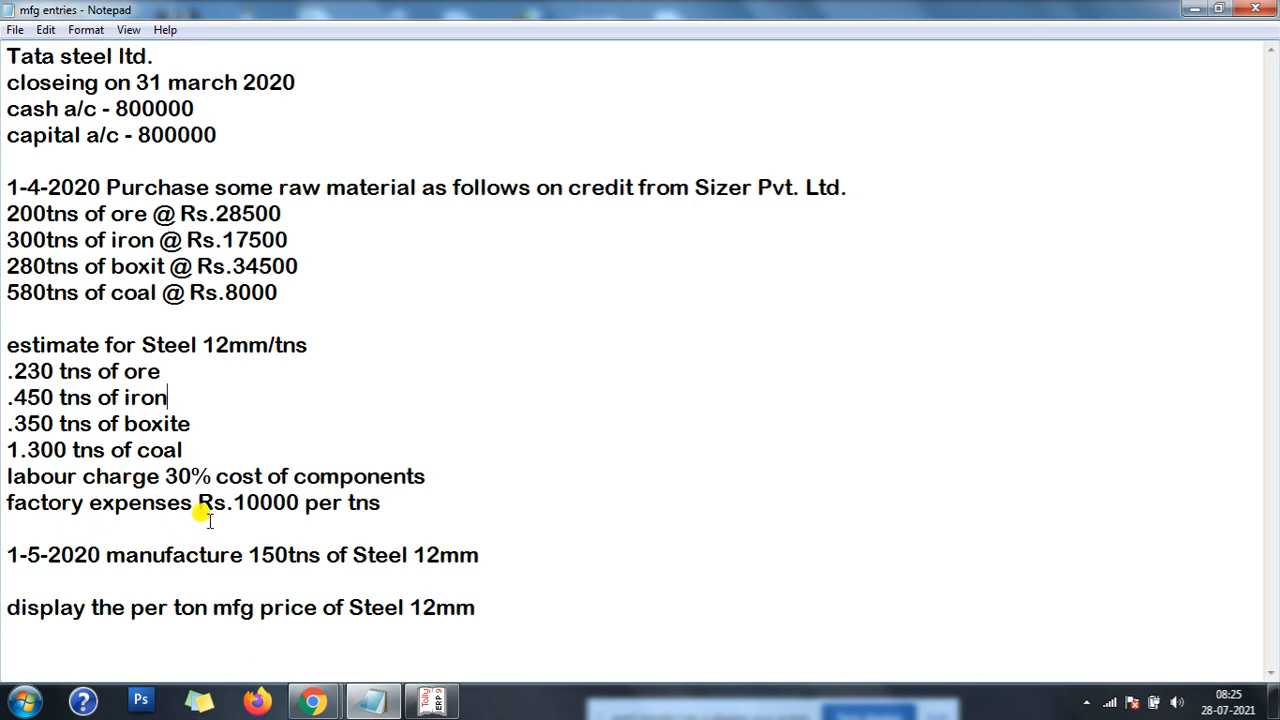
click(1195, 9)
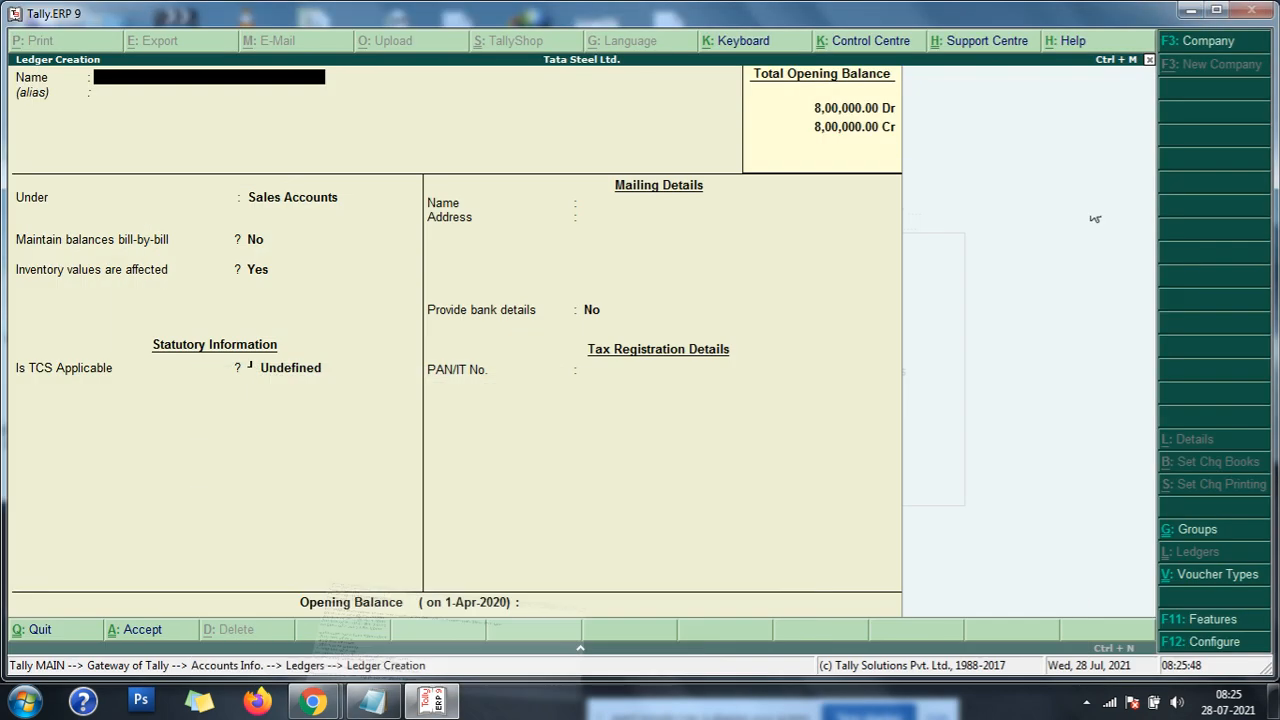
- Create the ledger Labour Charge A/c under the Direct Expenses group with the remaining fields at their defaults
text(La)
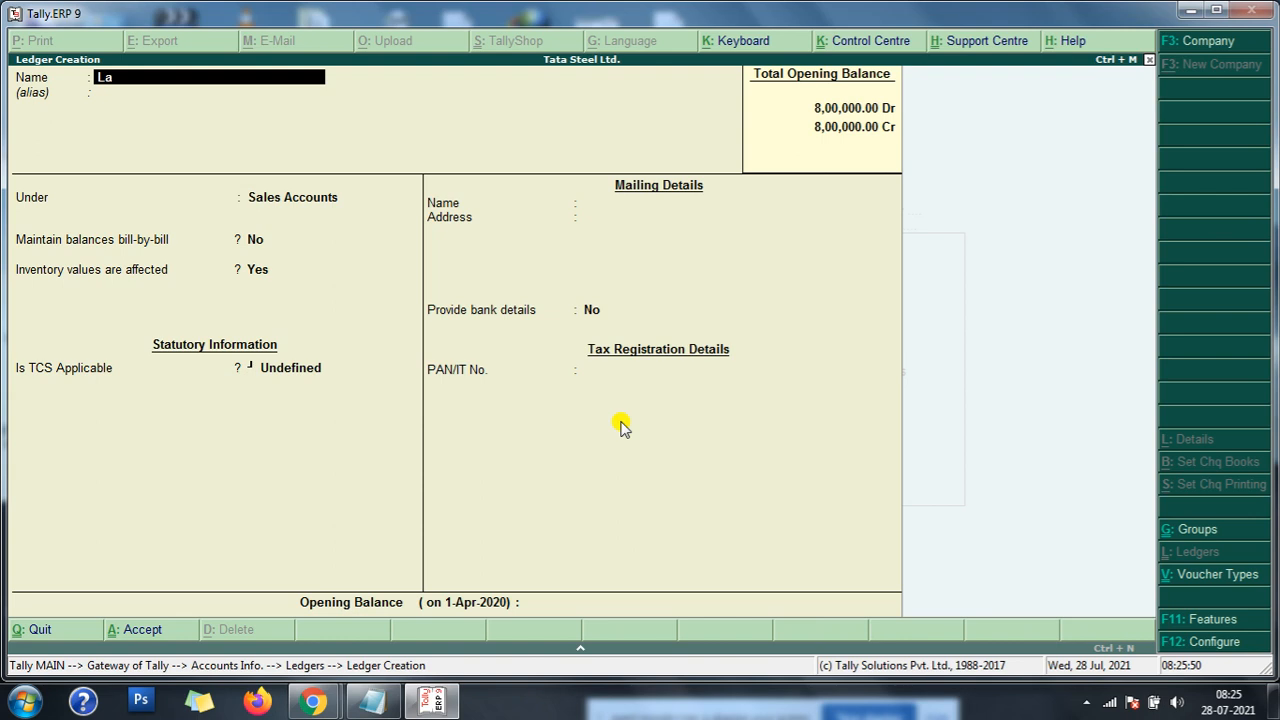
text(bour Charge a/c)
key(Return)
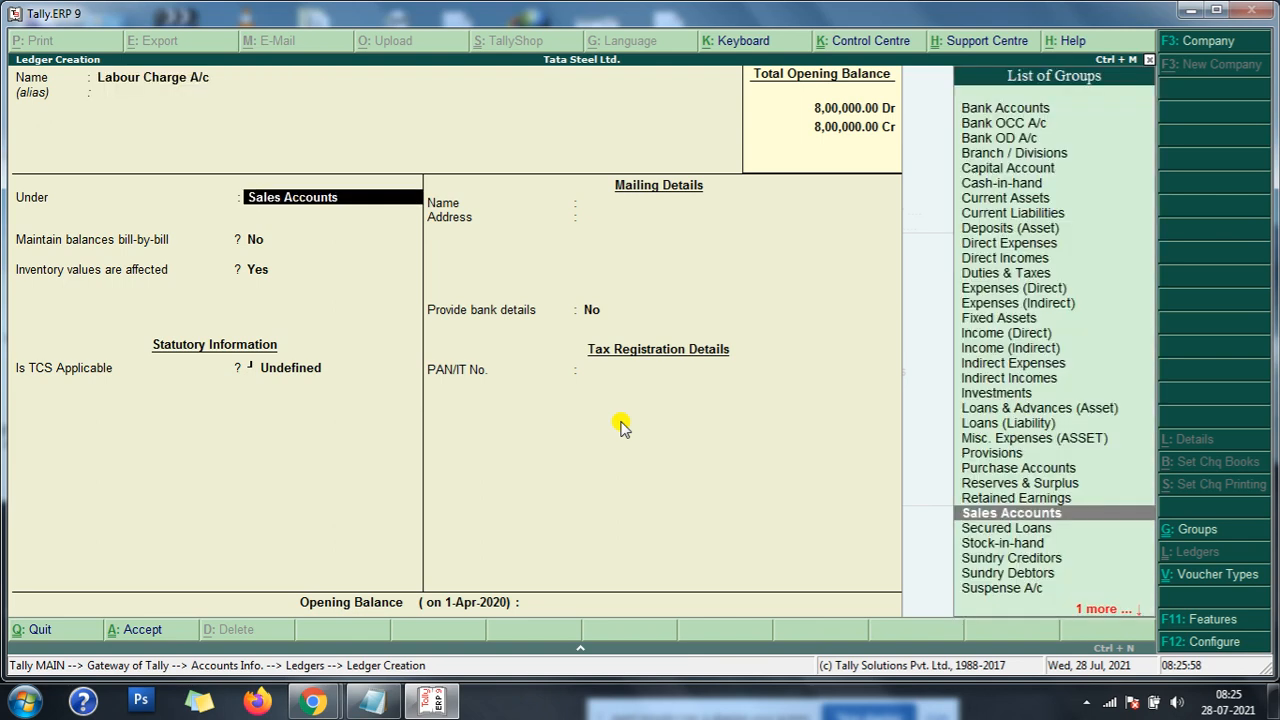
text(D)
key(Return)
key(Return)
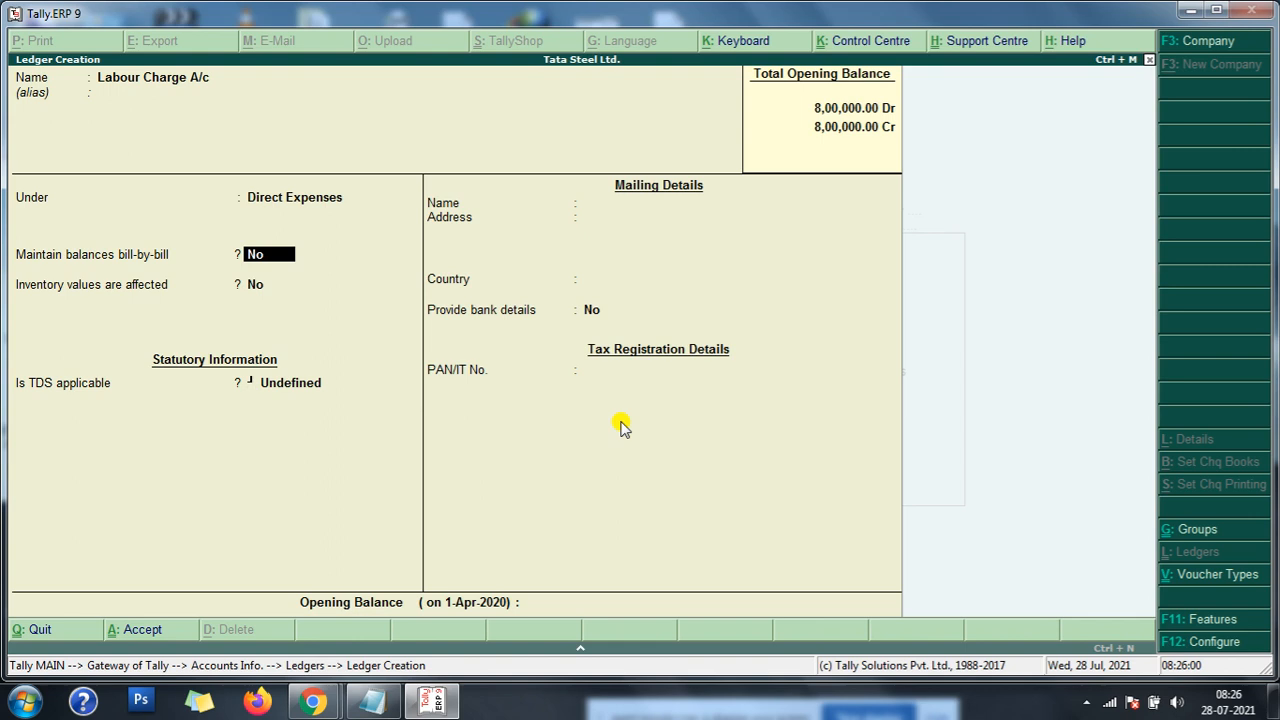
key(Return)
key(Return)
key(Return)
key(Return)
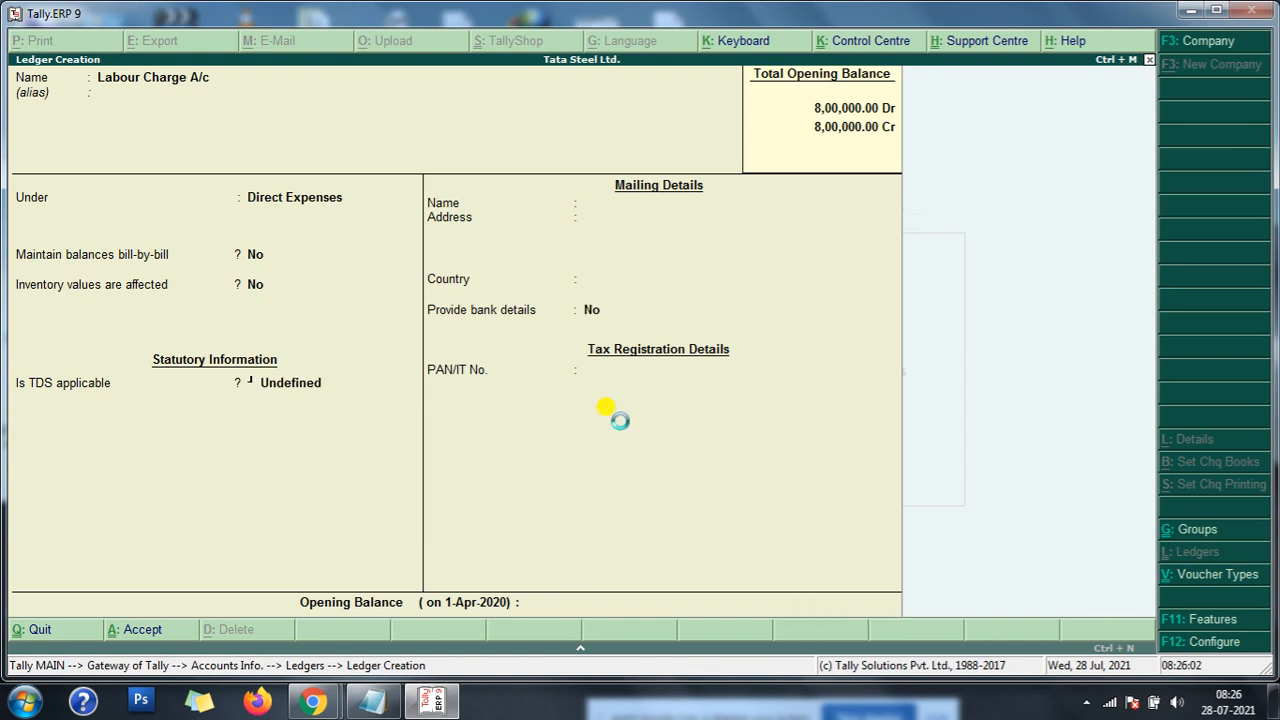
- Create the ledger Factory A/c under Direct Expenses with default settings, and return to the Gateway of Tally
text(Factory)
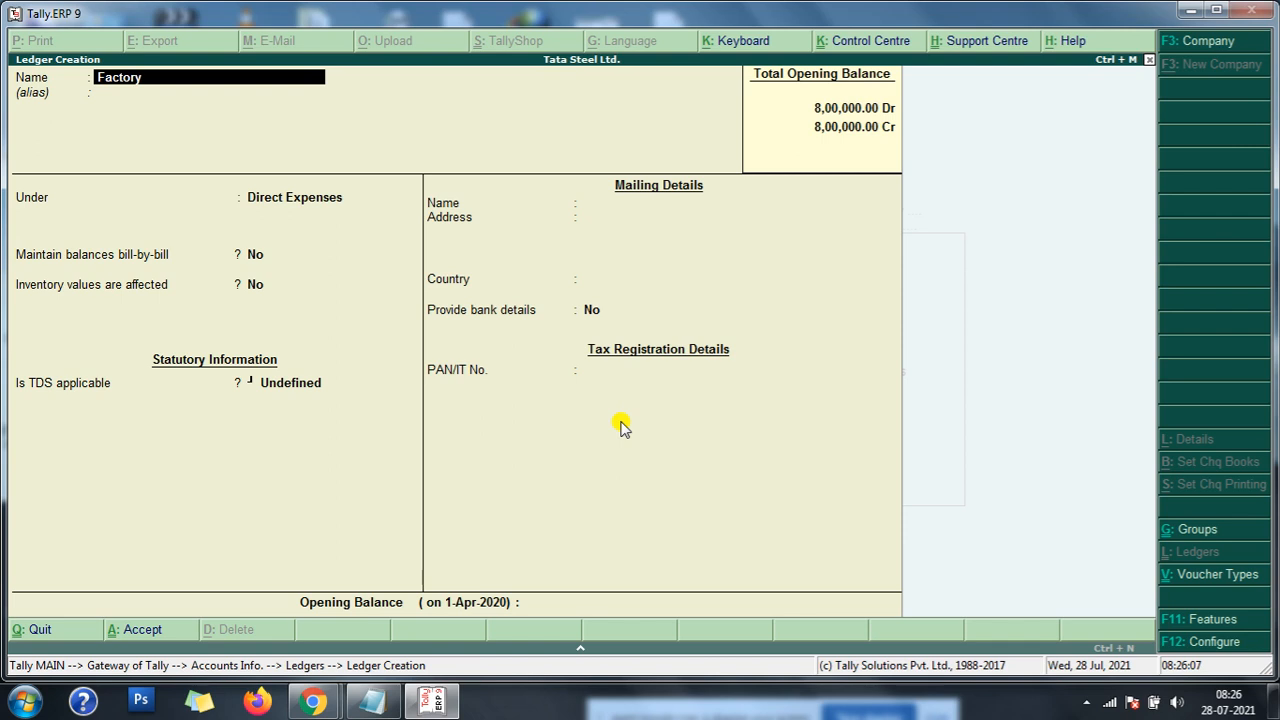
text( a/c)
key(Return)
key(Return)
key(Return)
key(Return)
key(Return)
key(Return)
key(Return)
key(Return)
key(Return)
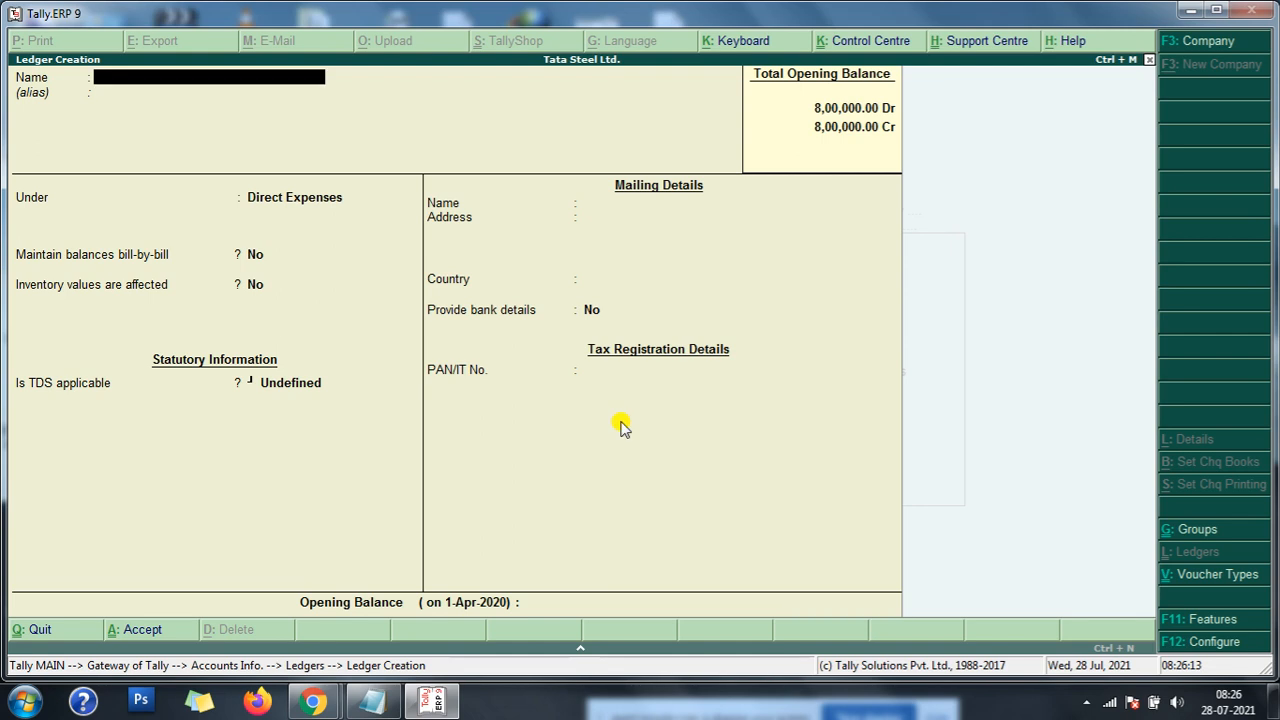
key(Escape)
key(Return)
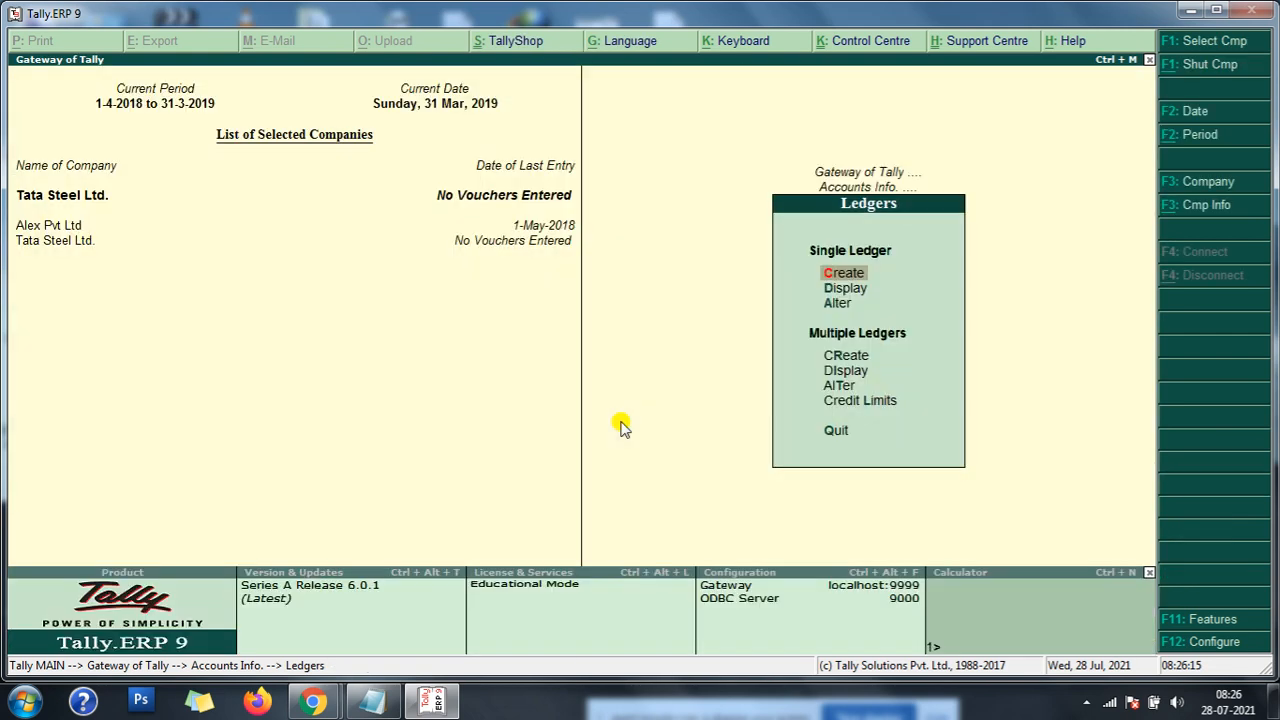
key(Escape)
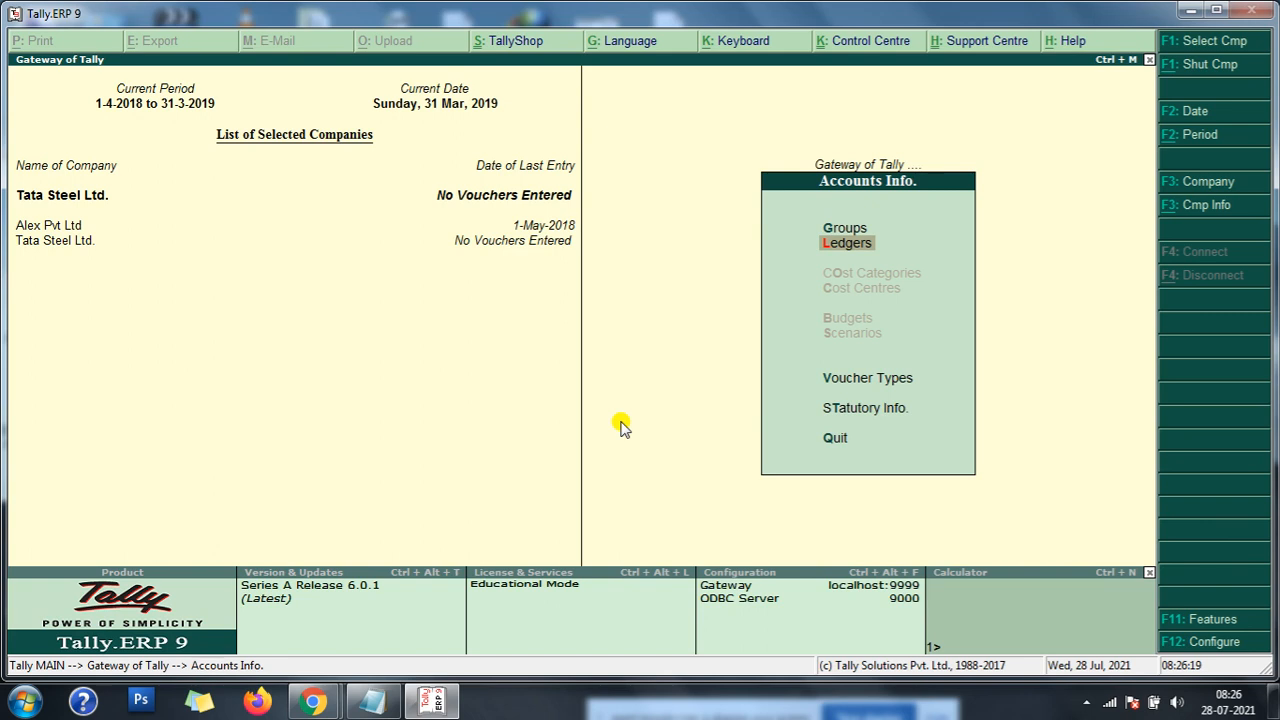
key(Escape)
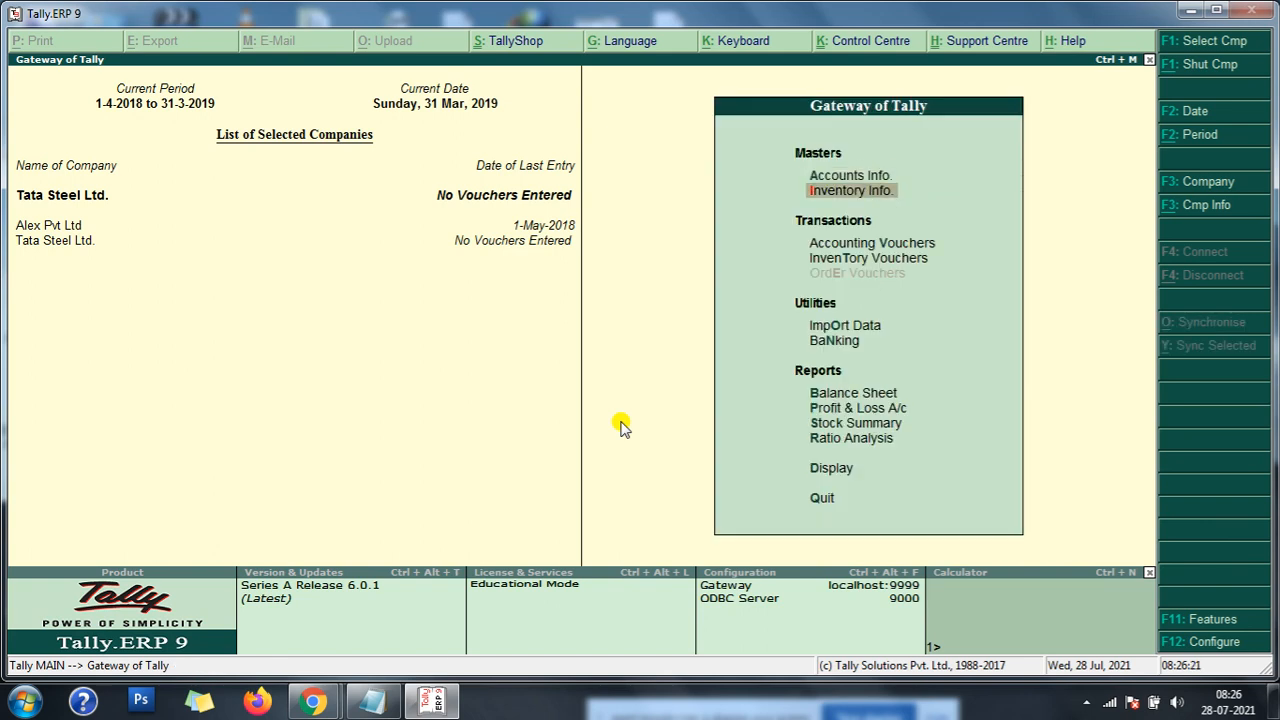
- Create the stock group Raw Materials under Primary with item quantities added and the TDS and TCS details left at No
key(Return)
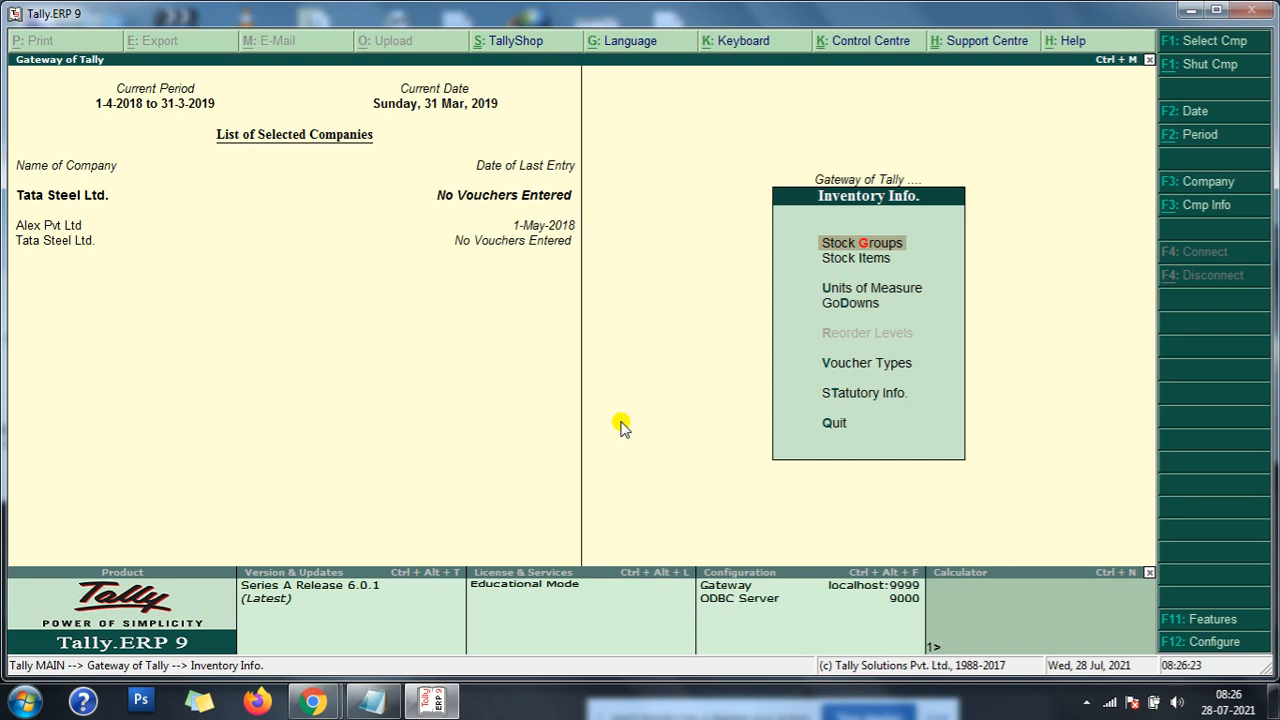
key(Down)
key(Up)
key(Return)
key(Return)
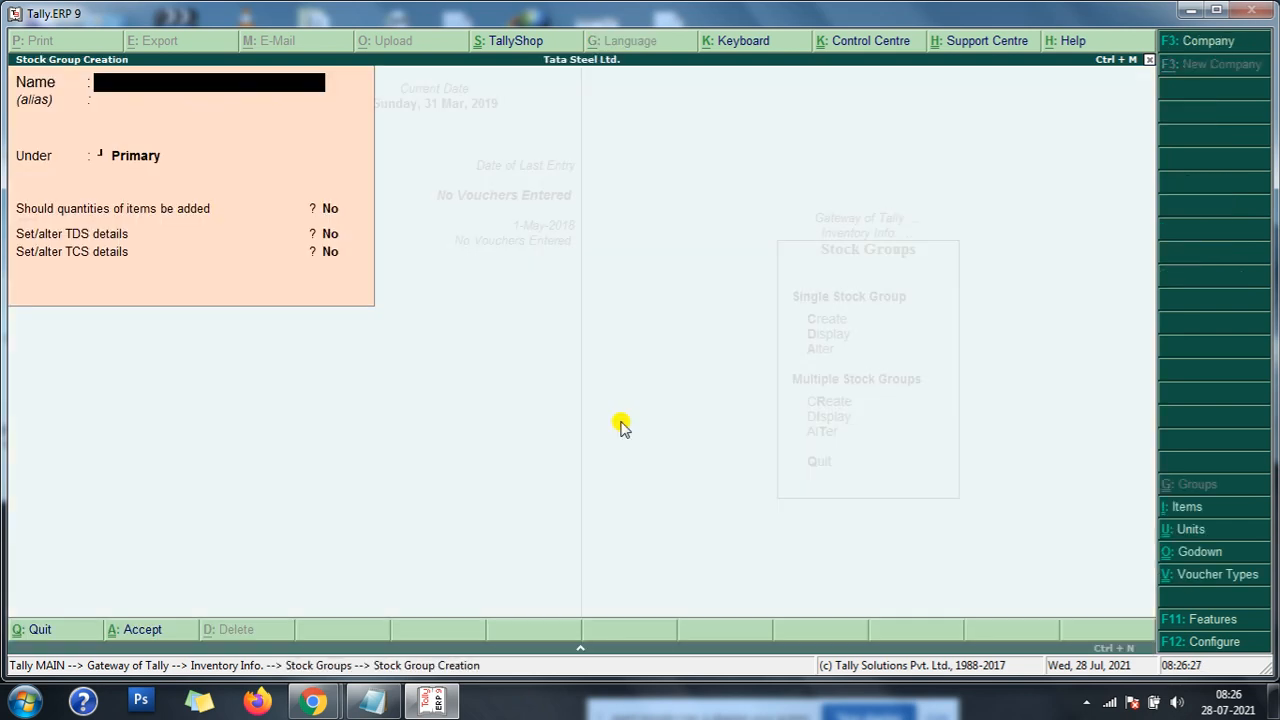
text(aw Material)
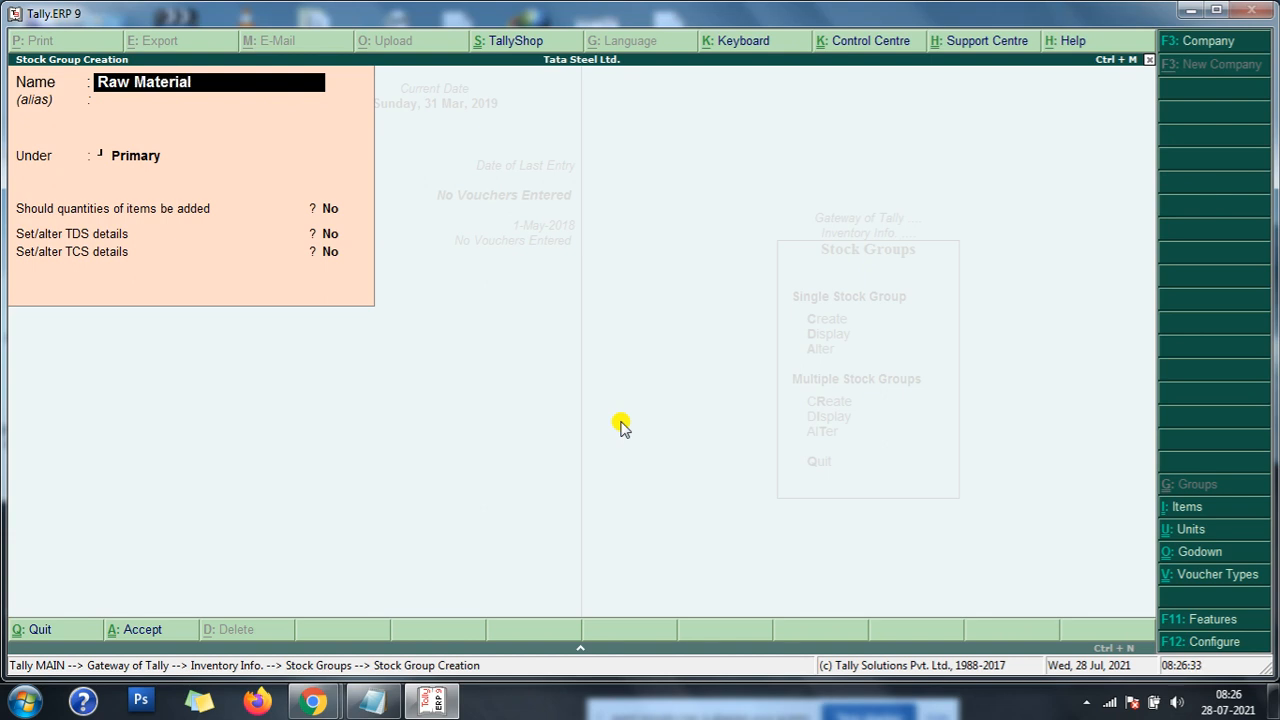
text(s)
key(Return)
key(Return)
key(Return)
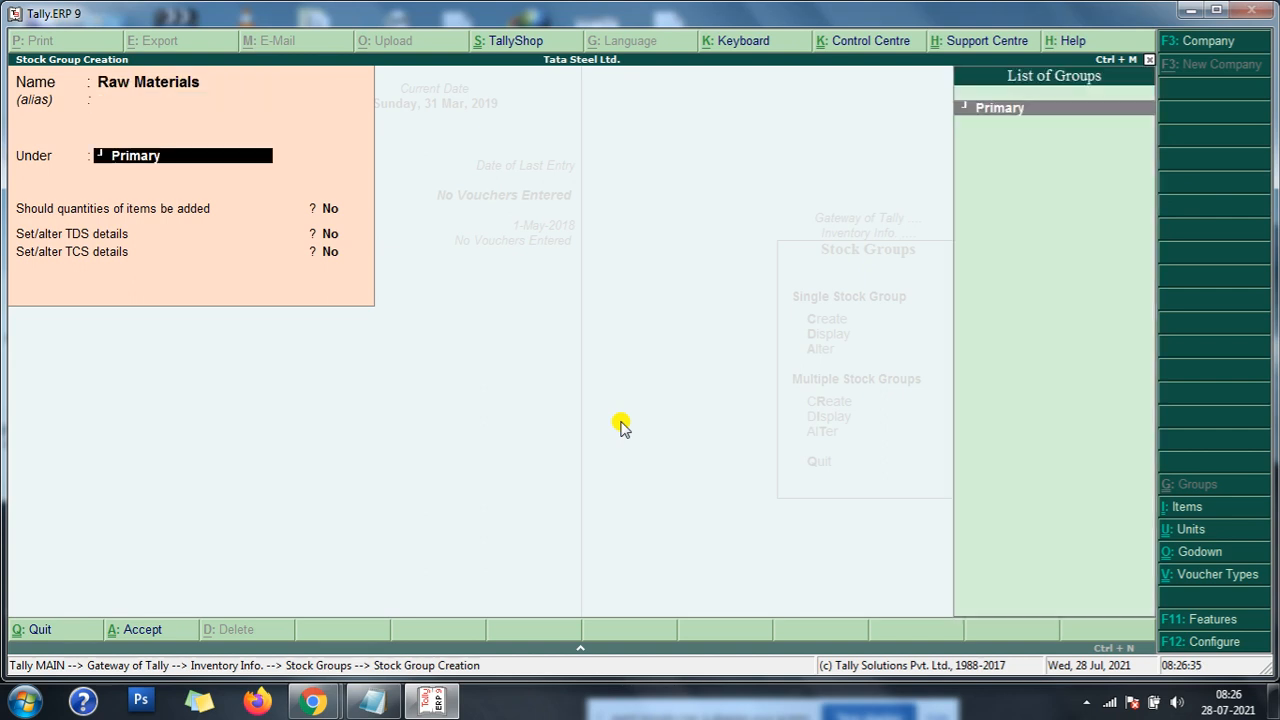
key(y)
key(Return)
key(Return)
key(Return)
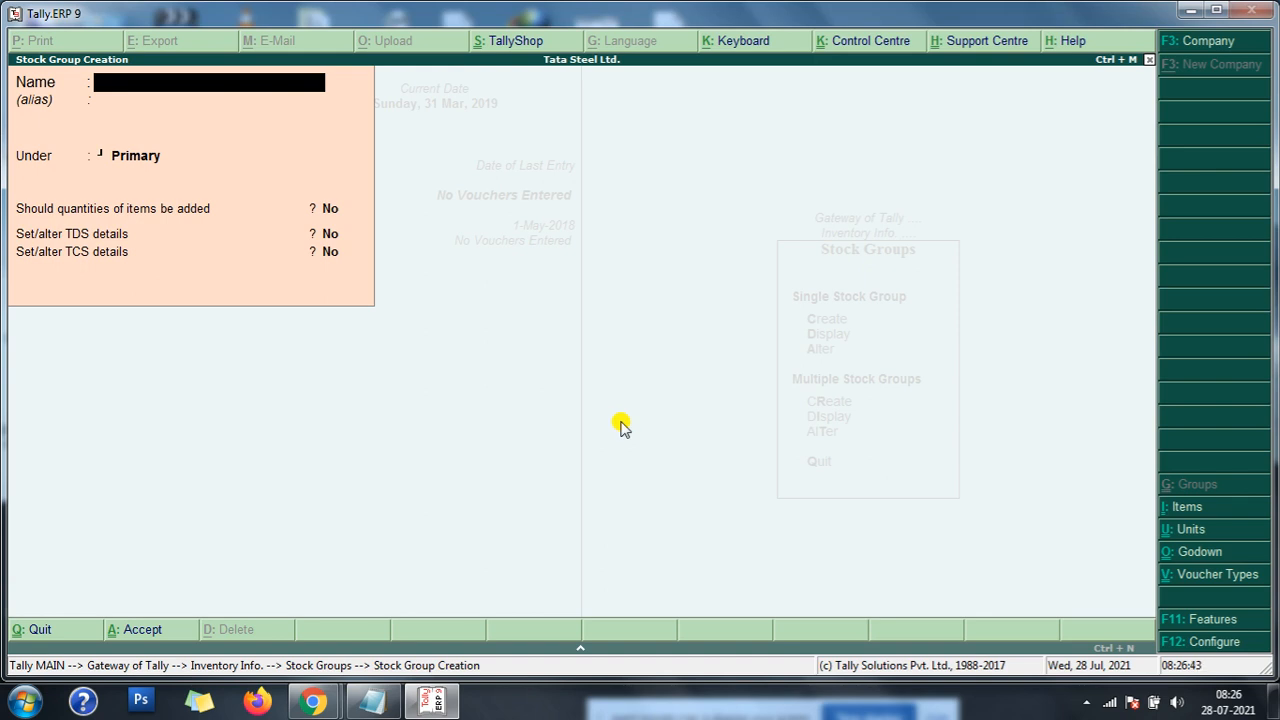
- Create the stock group Finished Goods under Primary with item quantities set to Yes, and leave stock group creation
text(Finished Goods)
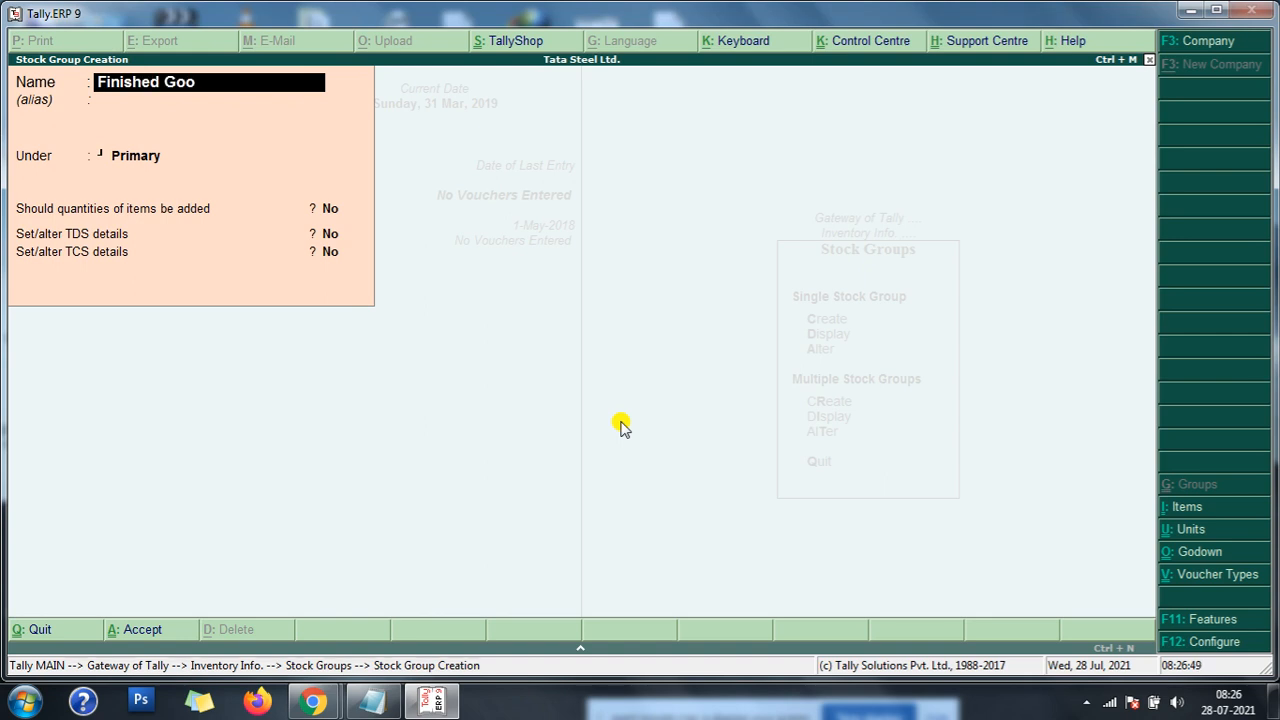
key(Return)
key(Return)
key(Return)
text(y)
key(Return)
key(Return)
key(Return)
key(Return)
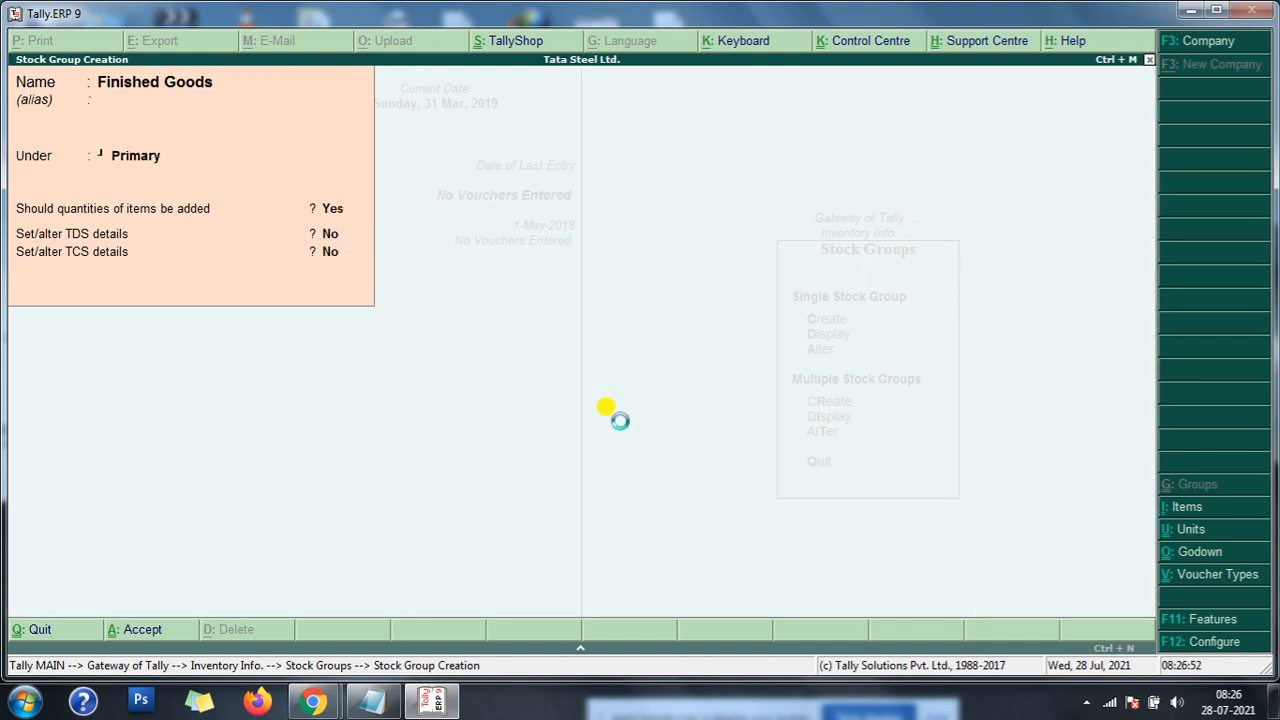
key(Escape)
key(y)
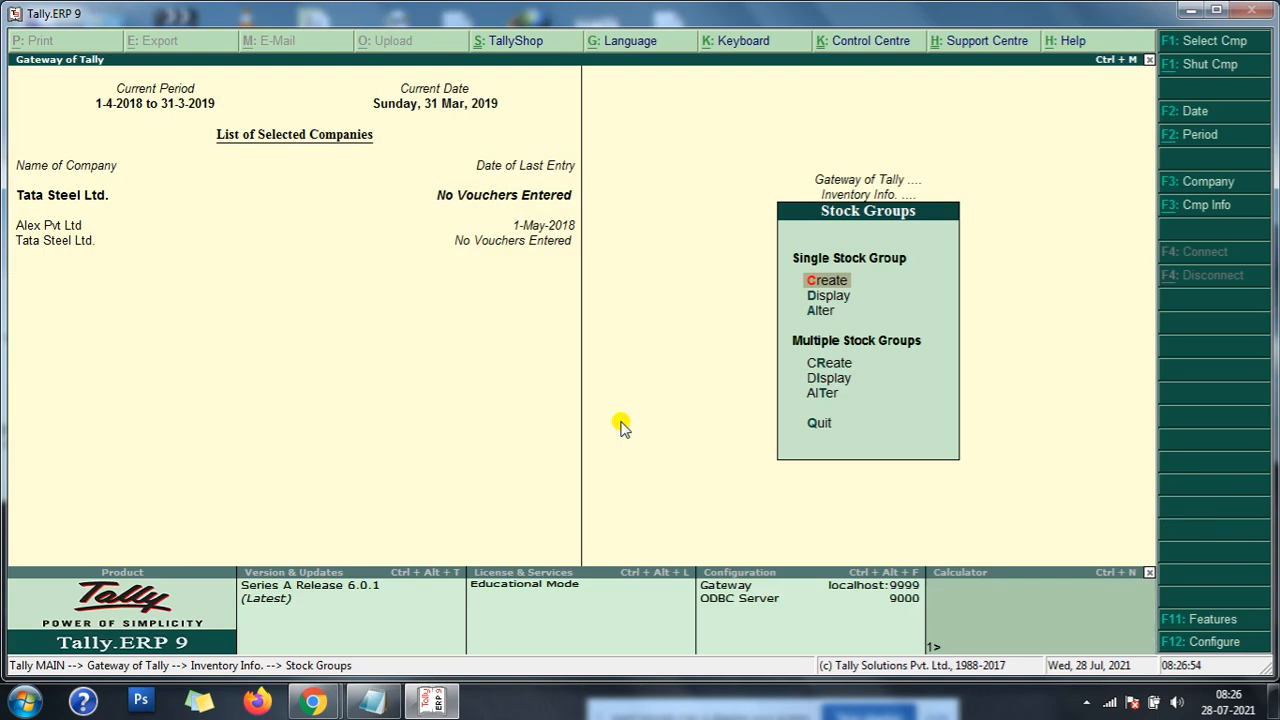
key(Escape)
- Create a simple unit of measure with the symbol tns, formal name Tons and 0 decimal places
key(Down)
key(Down)
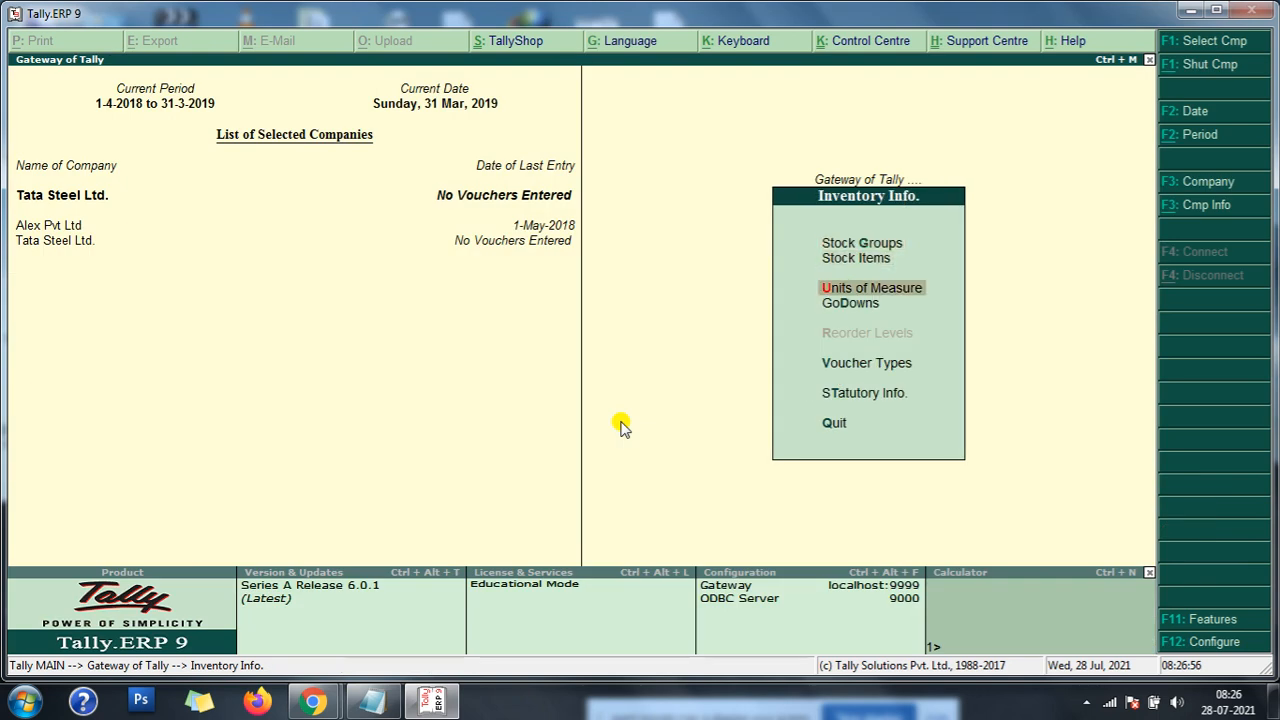
key(Return)
key(Return)
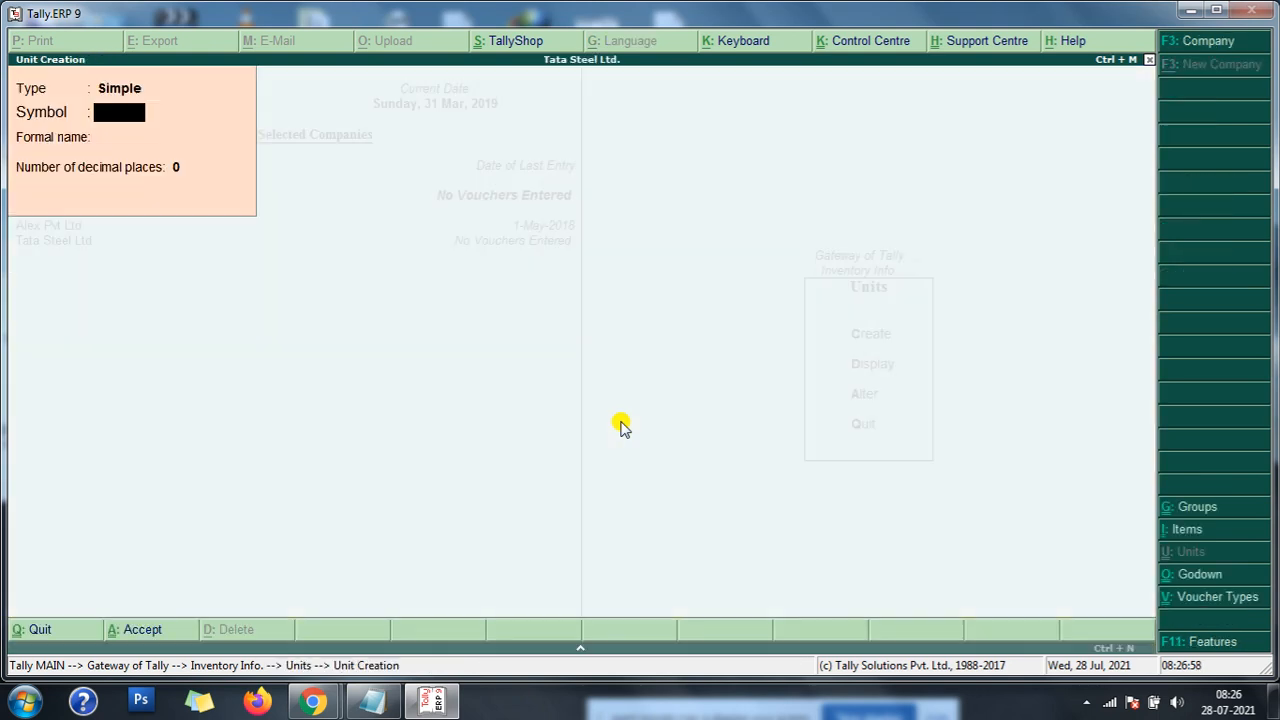
text(tns)
key(Return)
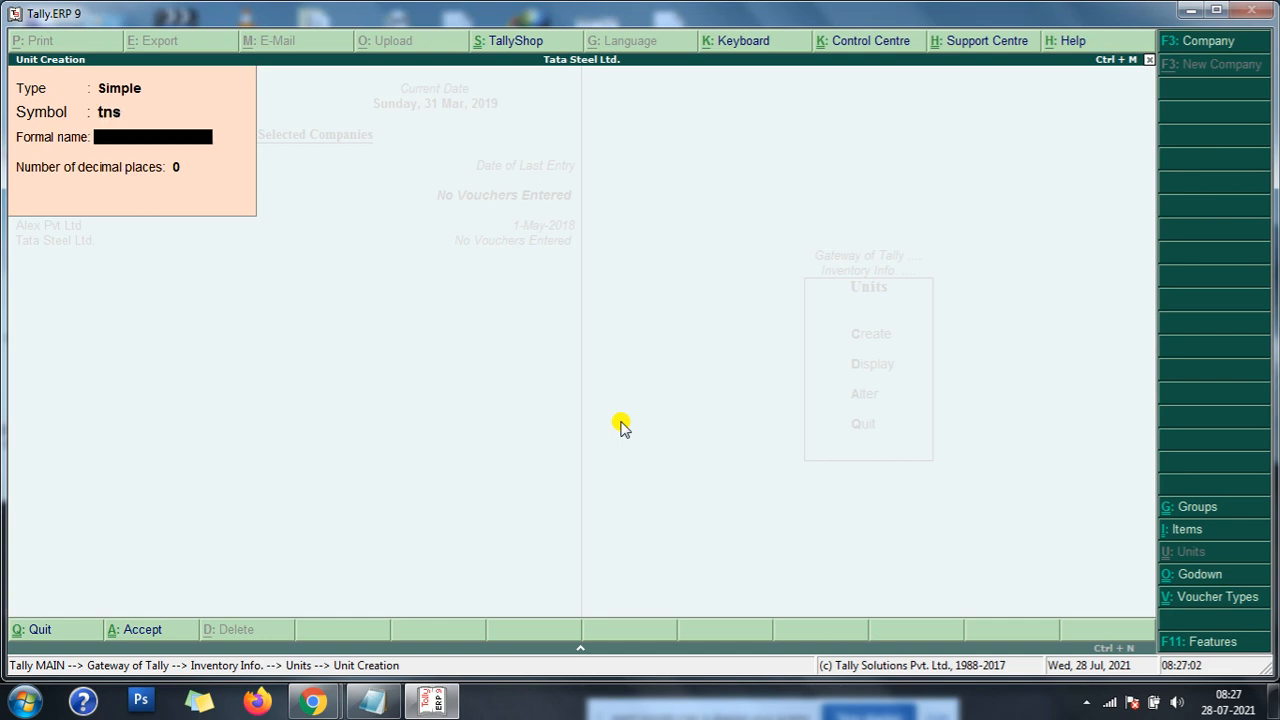
text(Tons)
key(Return)
key(Return)
key(Escape)
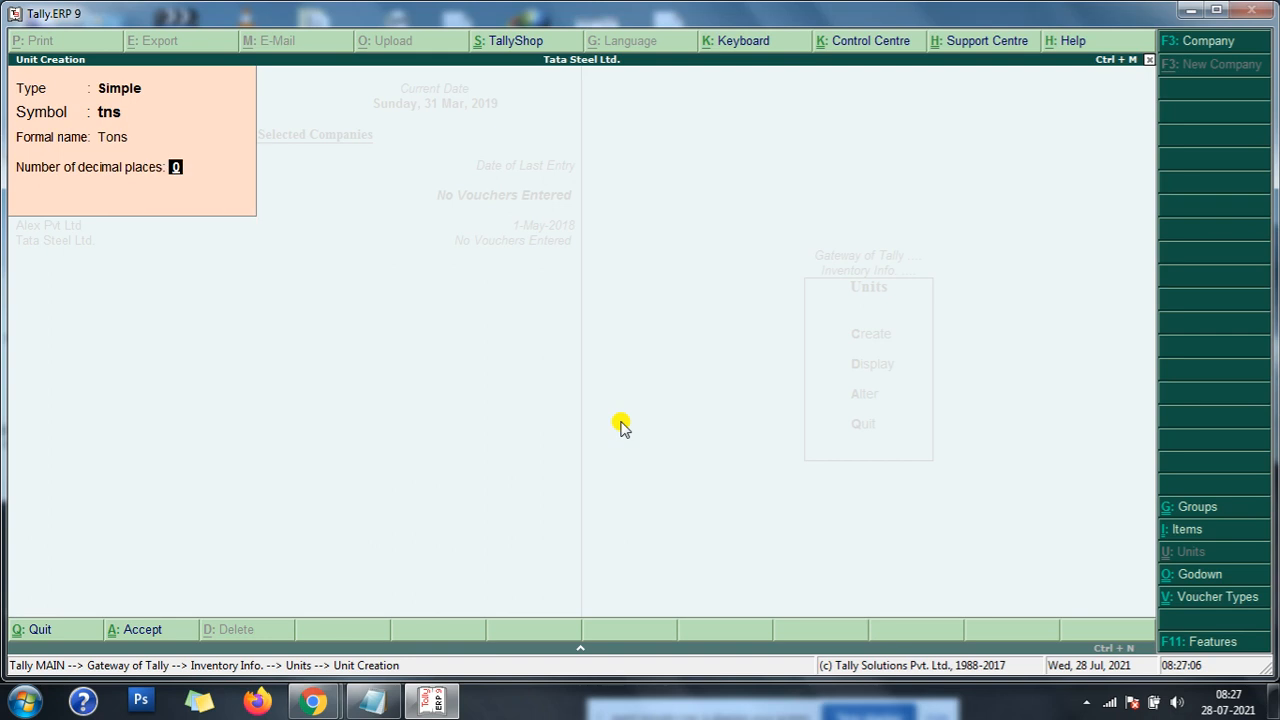
key(Return)
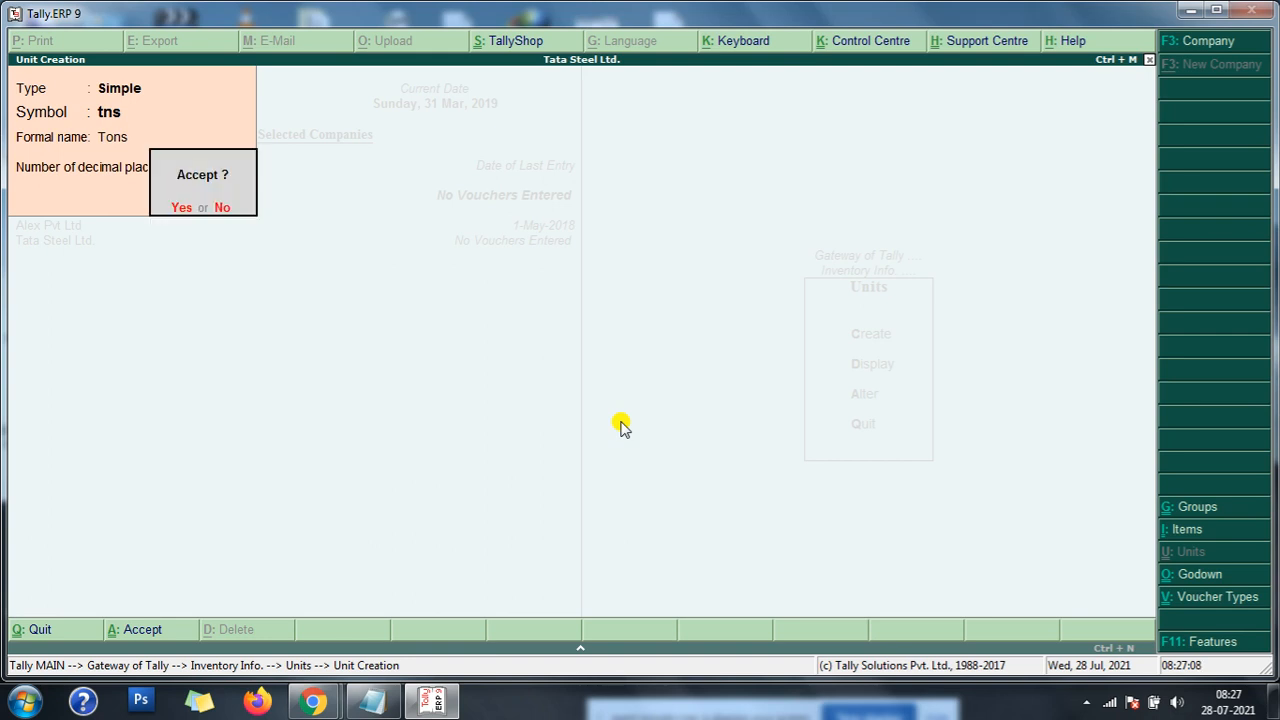
key(y)
key(Escape)
key(Escape)
- Start a multiple stock item creation under Raw Materials and add the item Ore in tns without an opening quantity
key(Up)
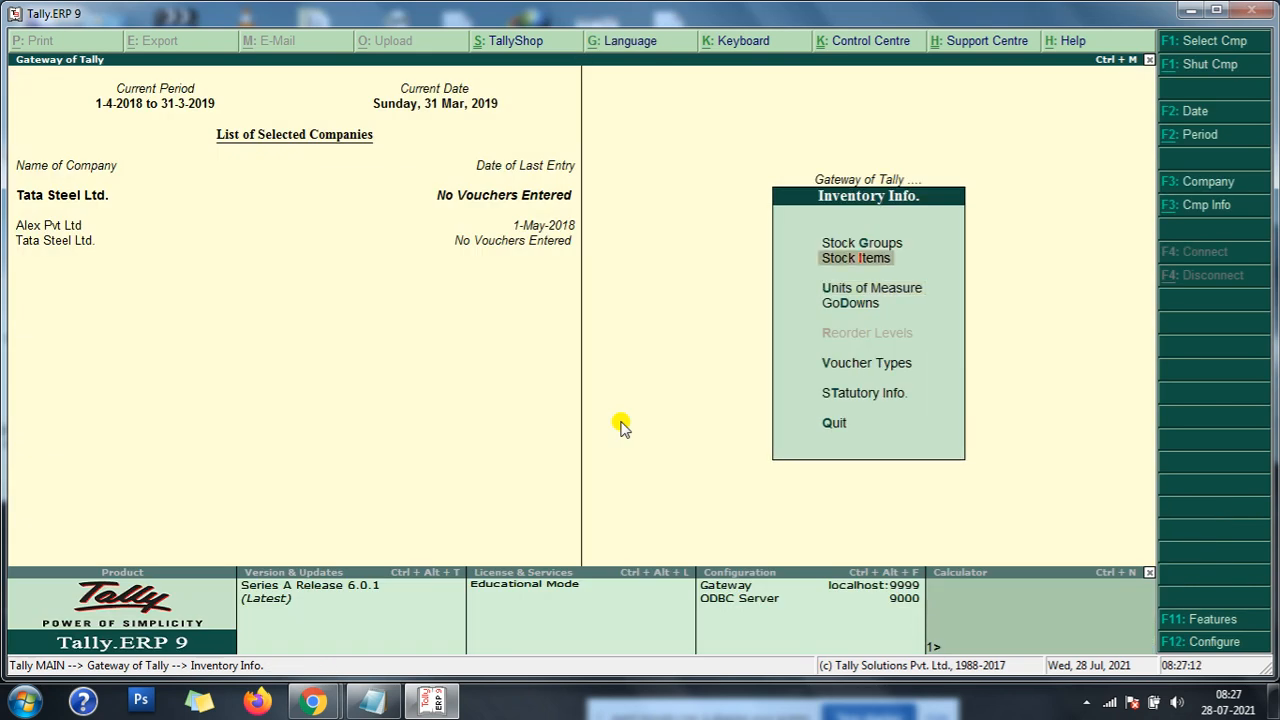
key(Return)
key(Down)
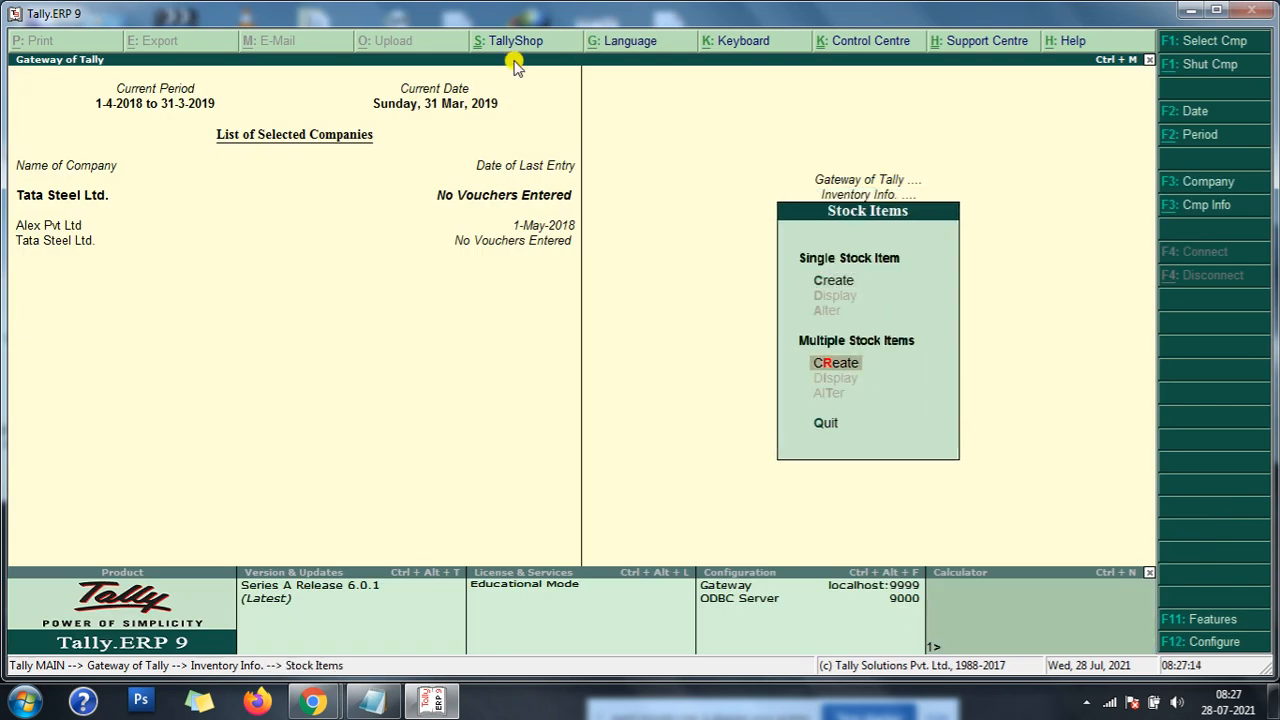
key(Return)
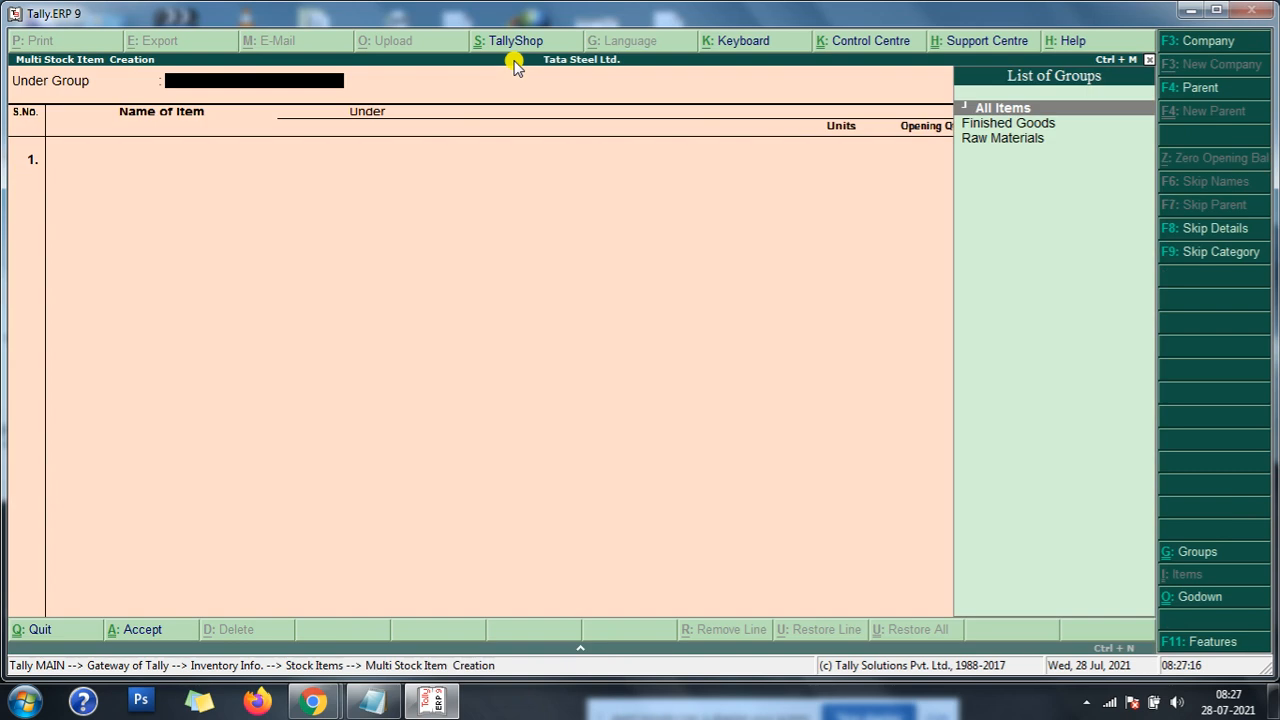
key(Down)
key(Down)
key(Return)
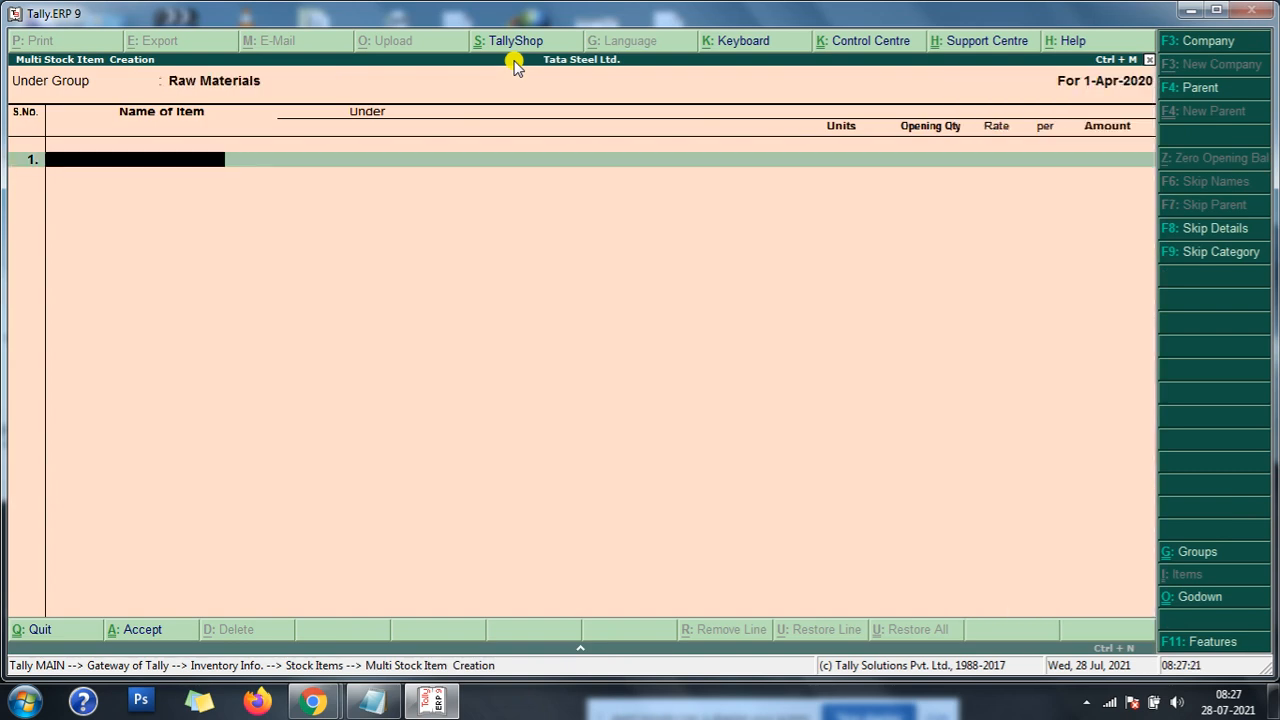
text(Ore)
key(Return)
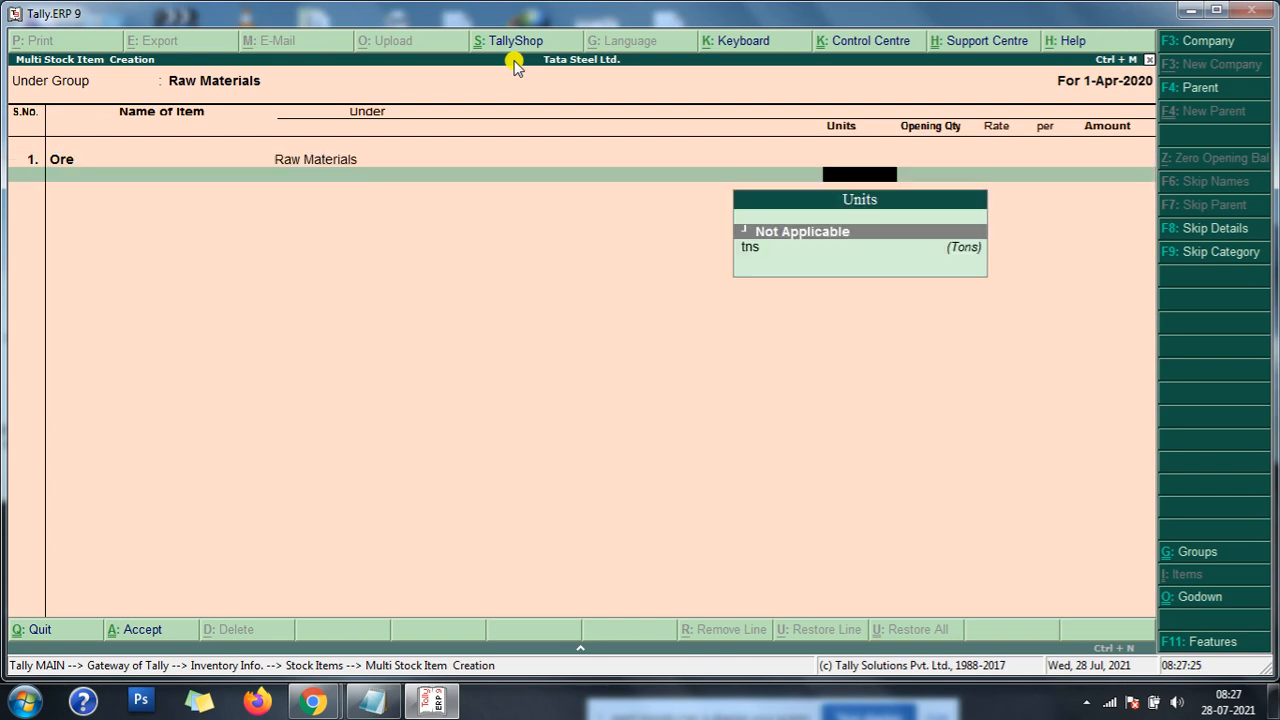
key(Down)
key(Return)
key(Return)
- Add Iron as the second raw material item with the unit tns and no opening quantity
text(Iron)
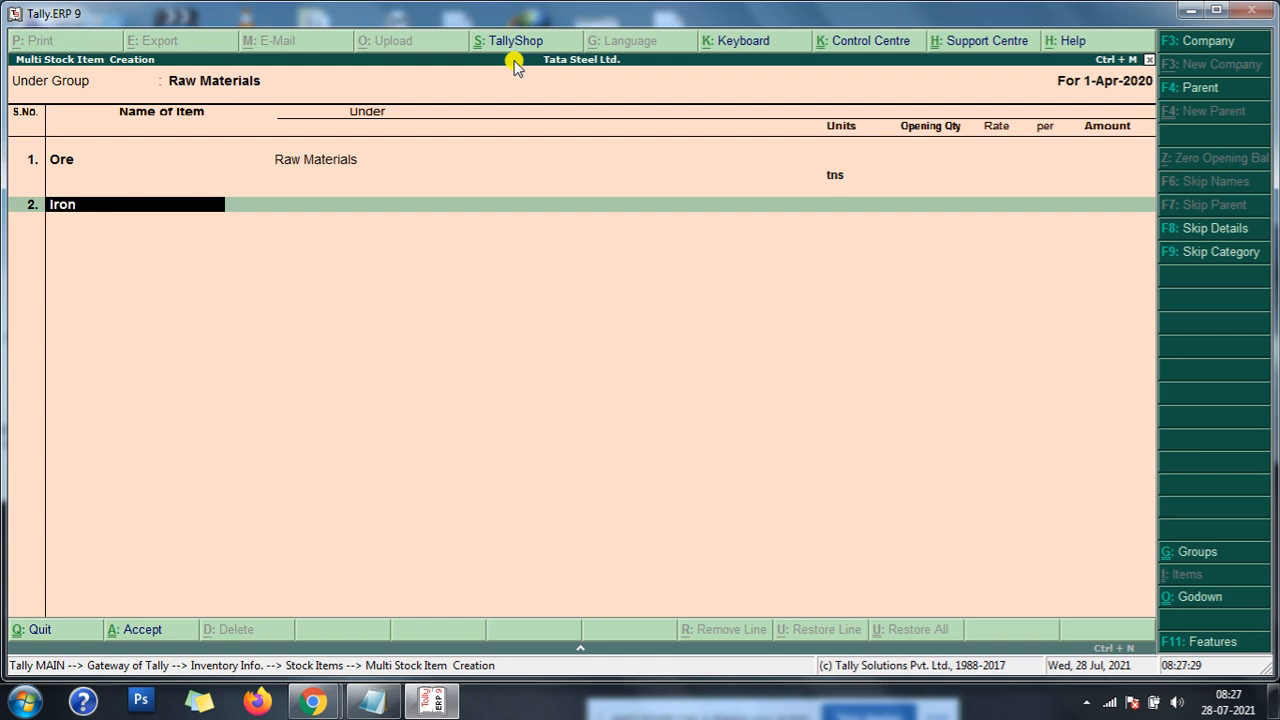
key(Return)
key(Down)
key(Return)
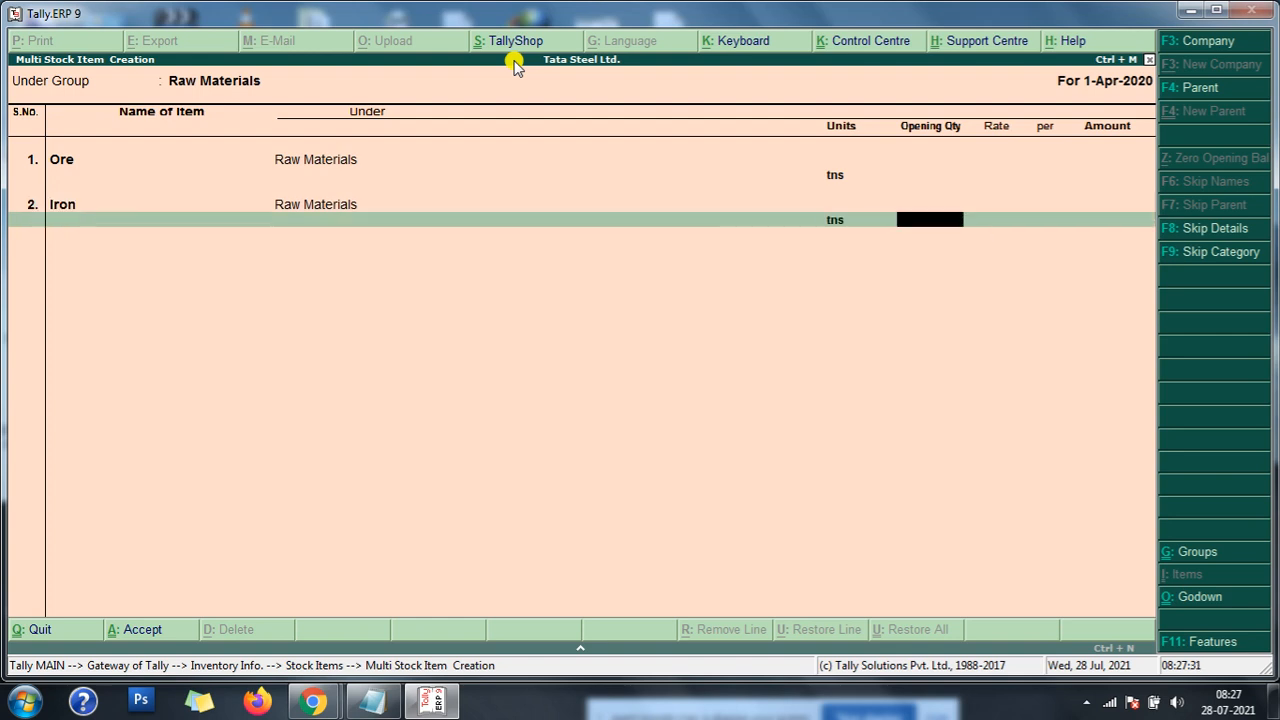
key(Return)
- Add Boxite as the third raw material item with the unit tns and no opening quantity
text(Boxite)
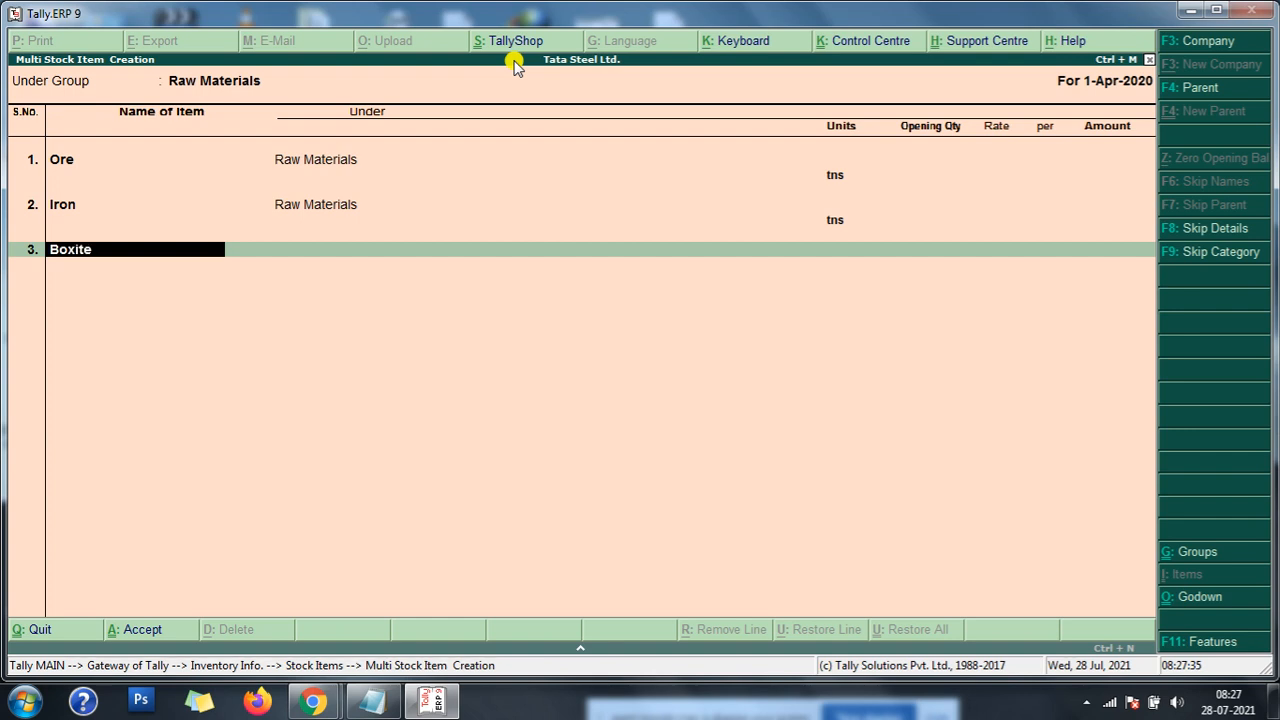
key(Return)
key(Down)
key(Return)
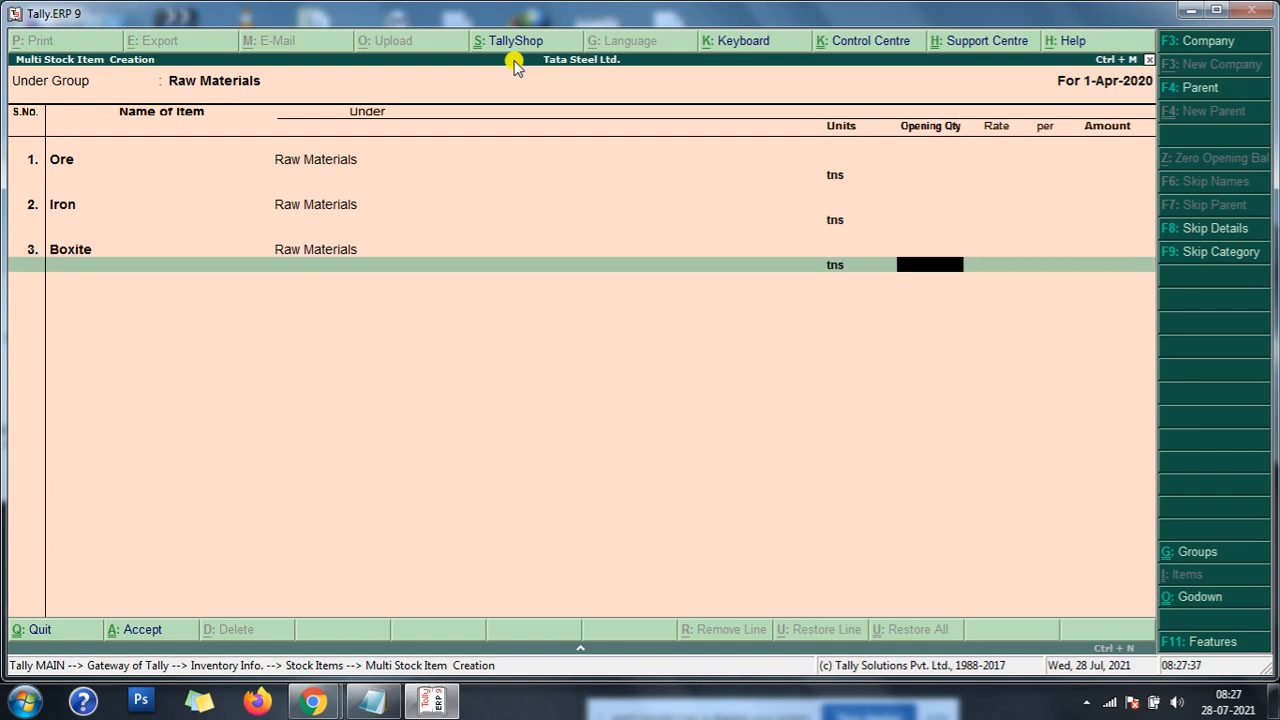
key(Return)
- Add Coal in tns as the fourth raw material item, save the item list, and return to Inventory Info
text(Coal)
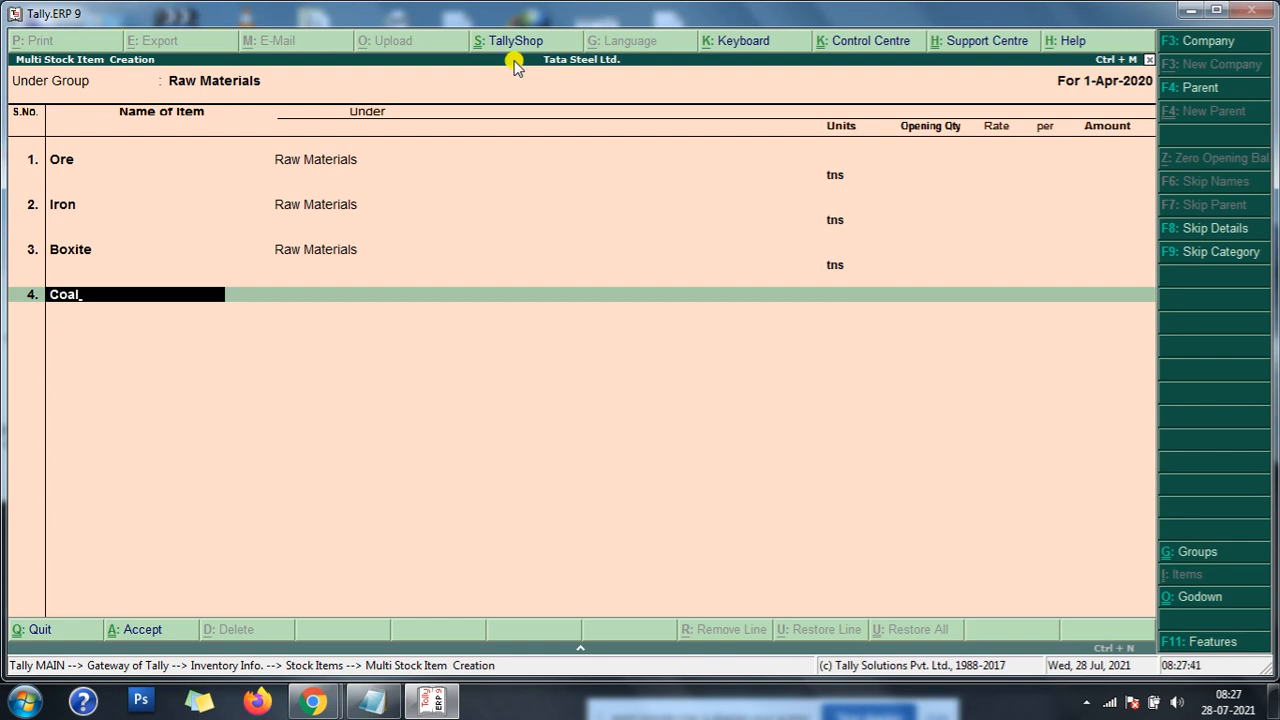
key(Return)
key(Down)
key(Return)
key(Return)
key(Return)
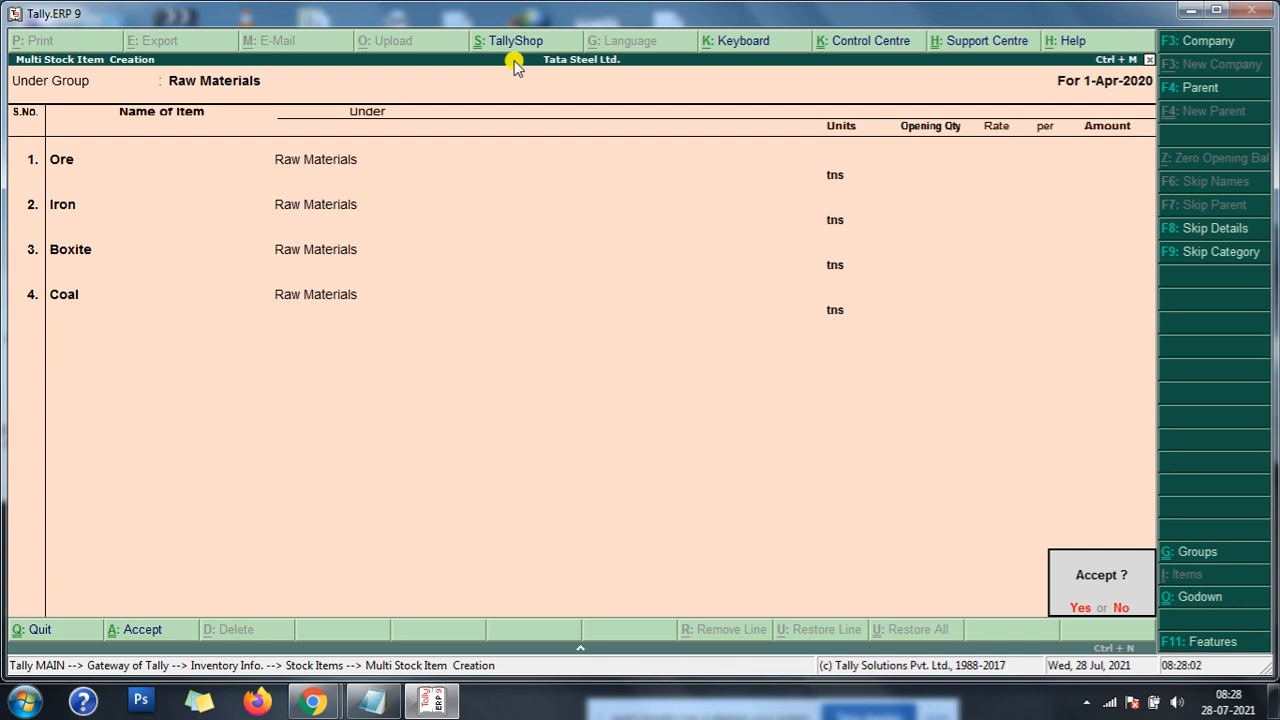
key(y)
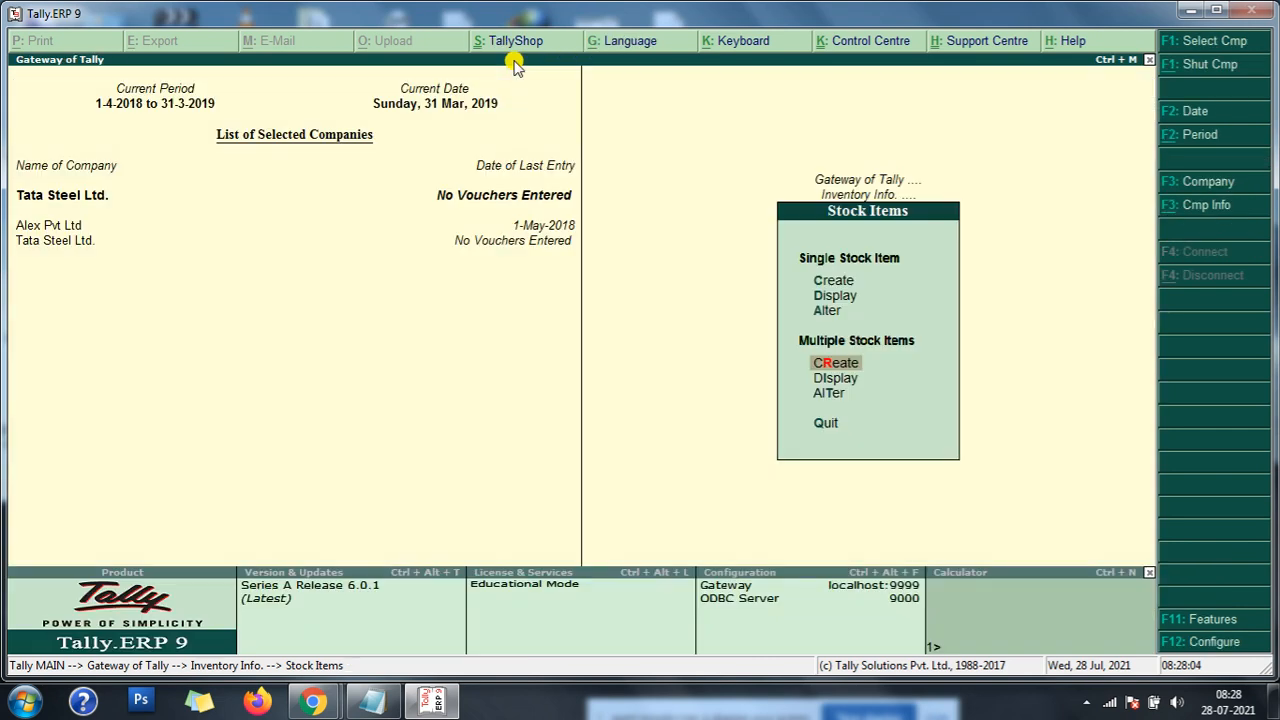
key(Escape)
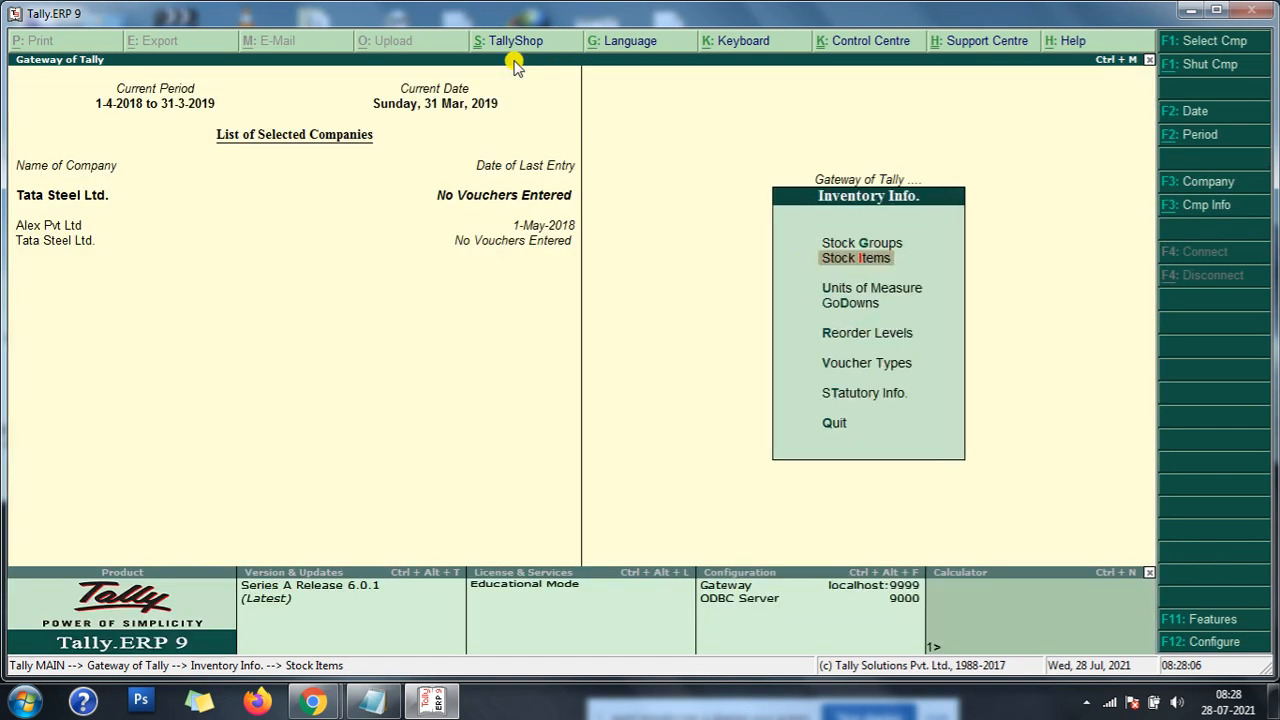
- Return to the Gateway of Tally and review the 1-4-2020 raw material purchase from Sizer Pvt. Ltd. in the mfg entries notes
key(Escape)
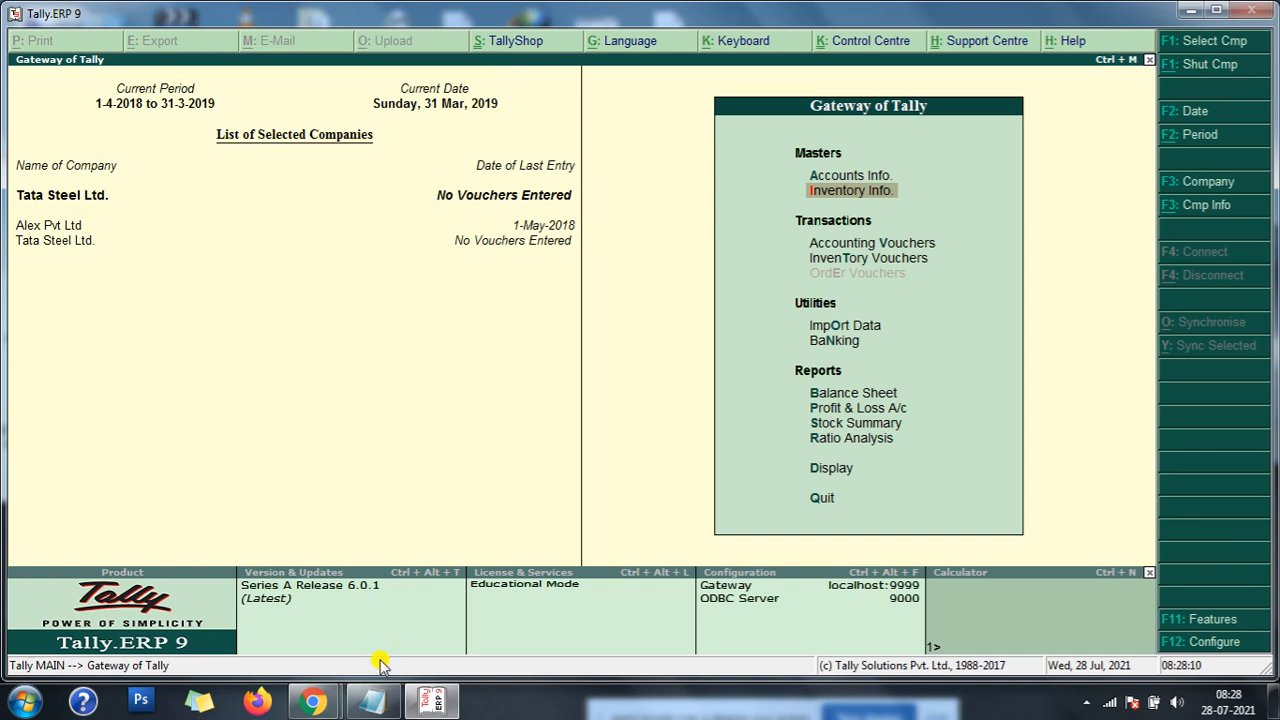
click(372, 701)
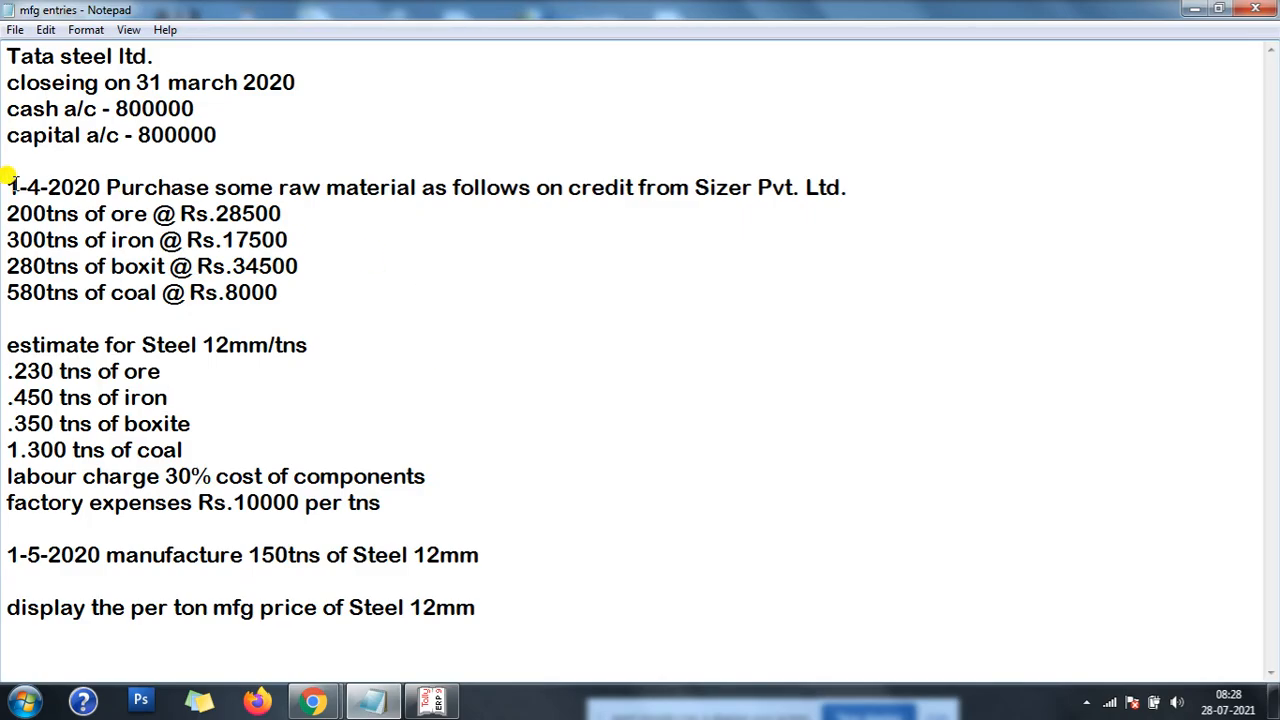
drag(7, 183, 322, 310)
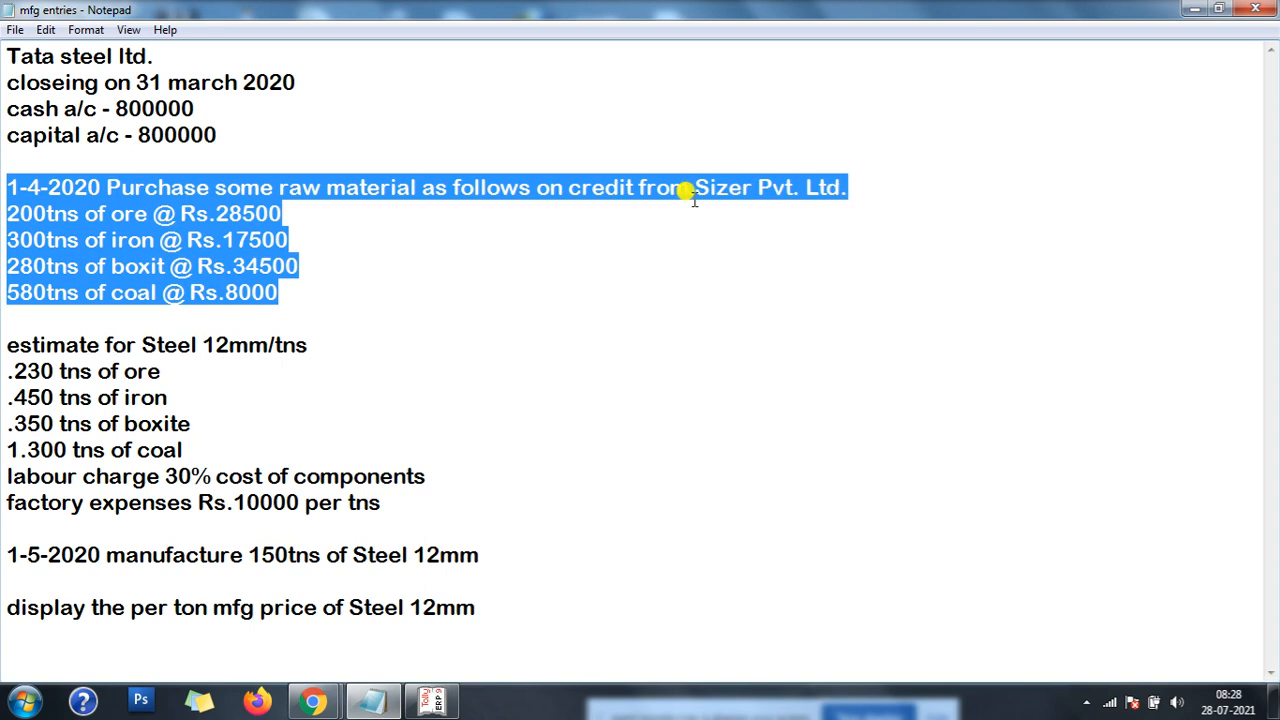
click(1194, 9)
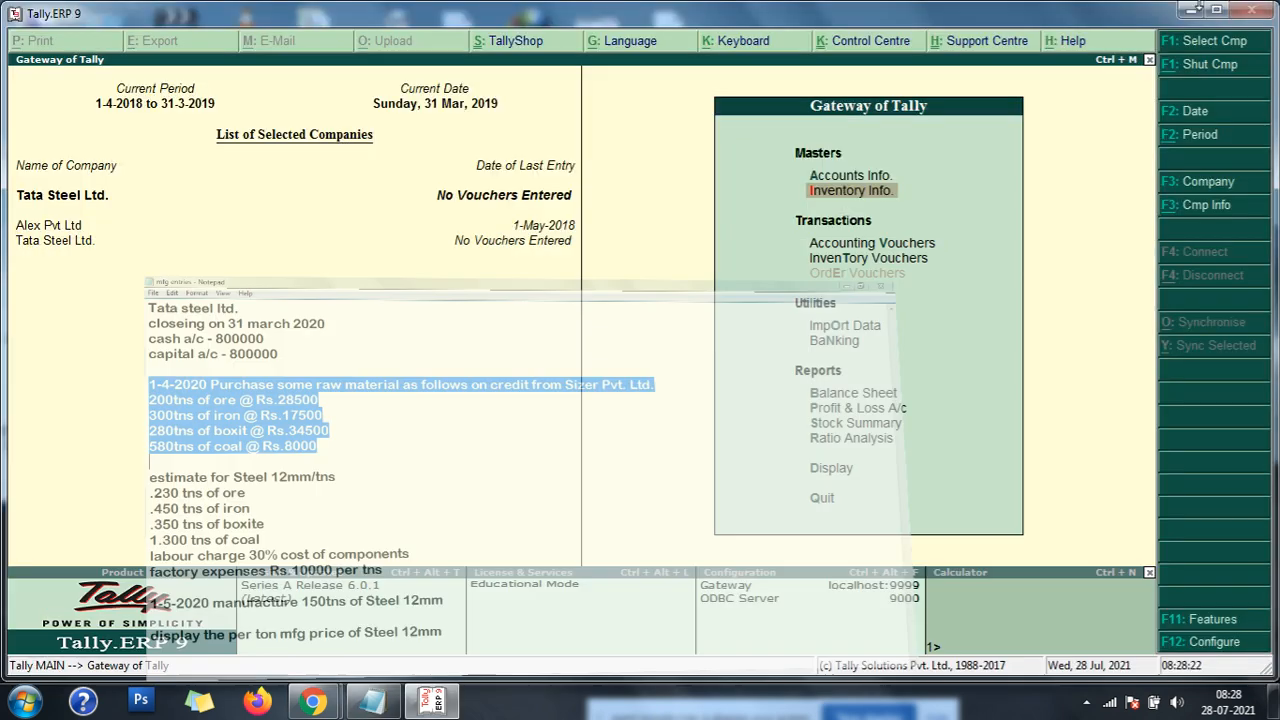
- Open the accounting vouchers and set the period from 1-4-2020 to 31-3-2021
click(917, 246)
click(917, 246)
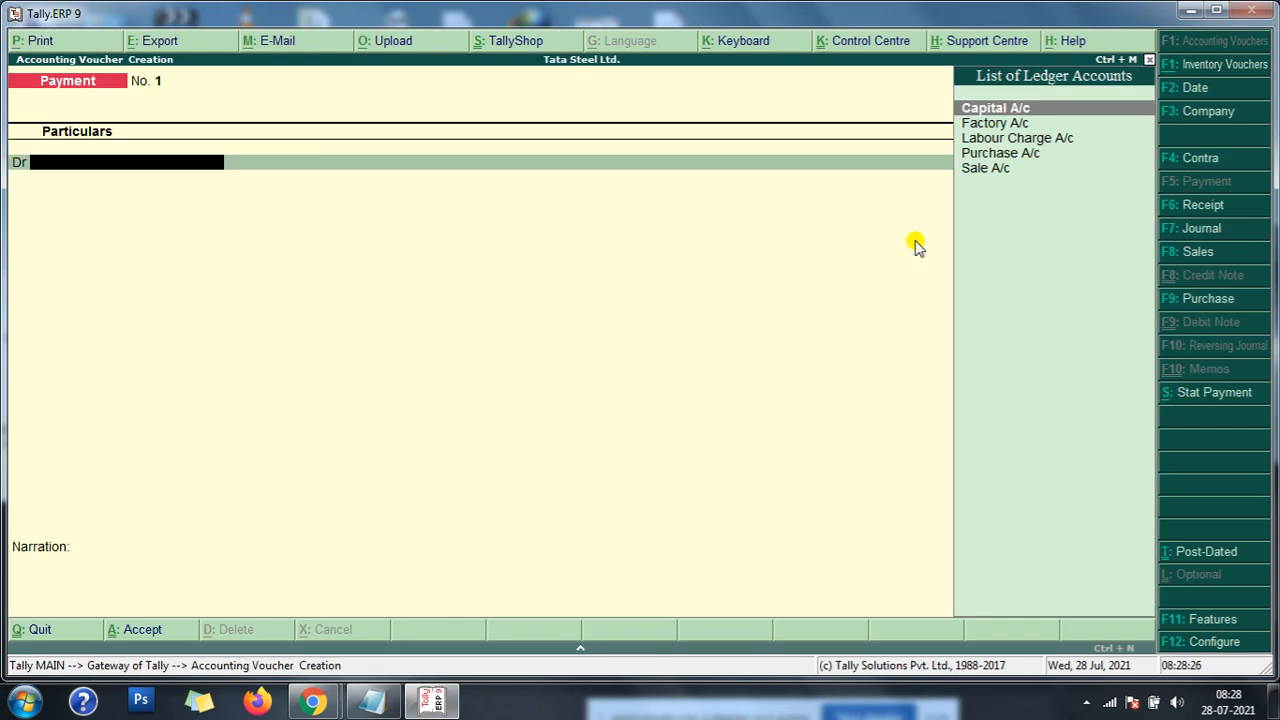
key(alt+F2)
text(1-4-2020)
key(Return)
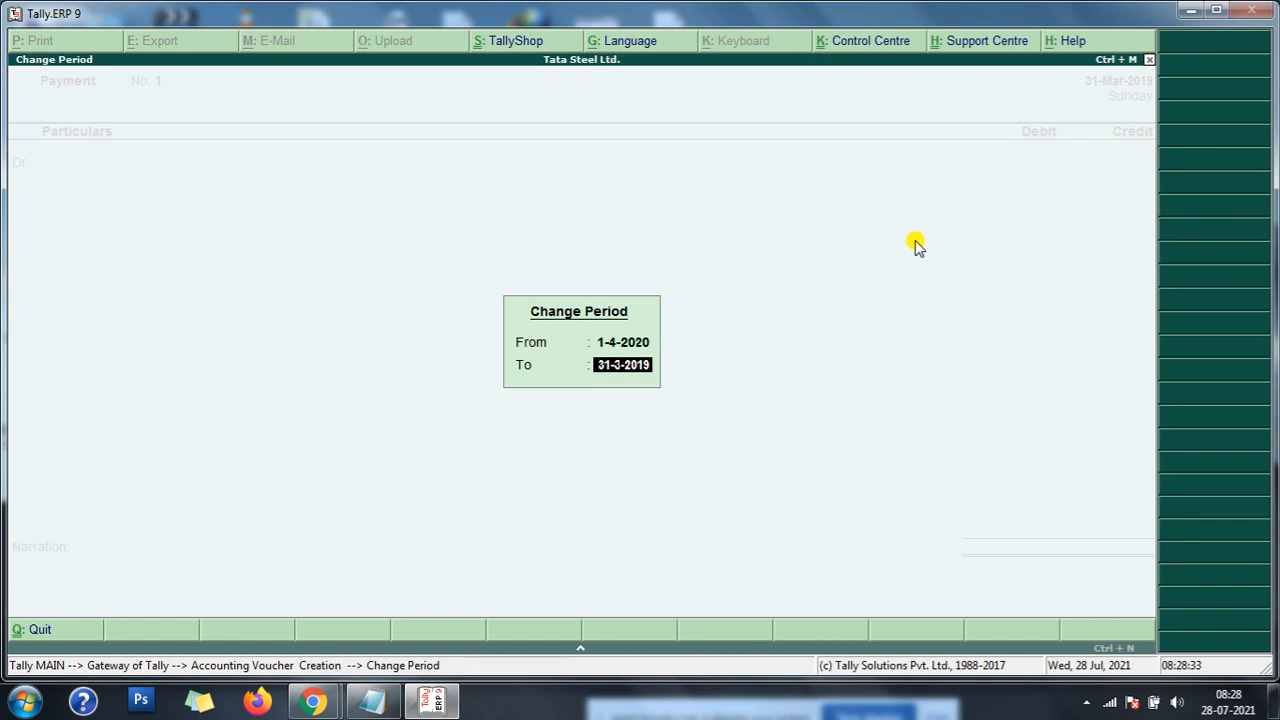
text(31-3-2021)
key(Return)
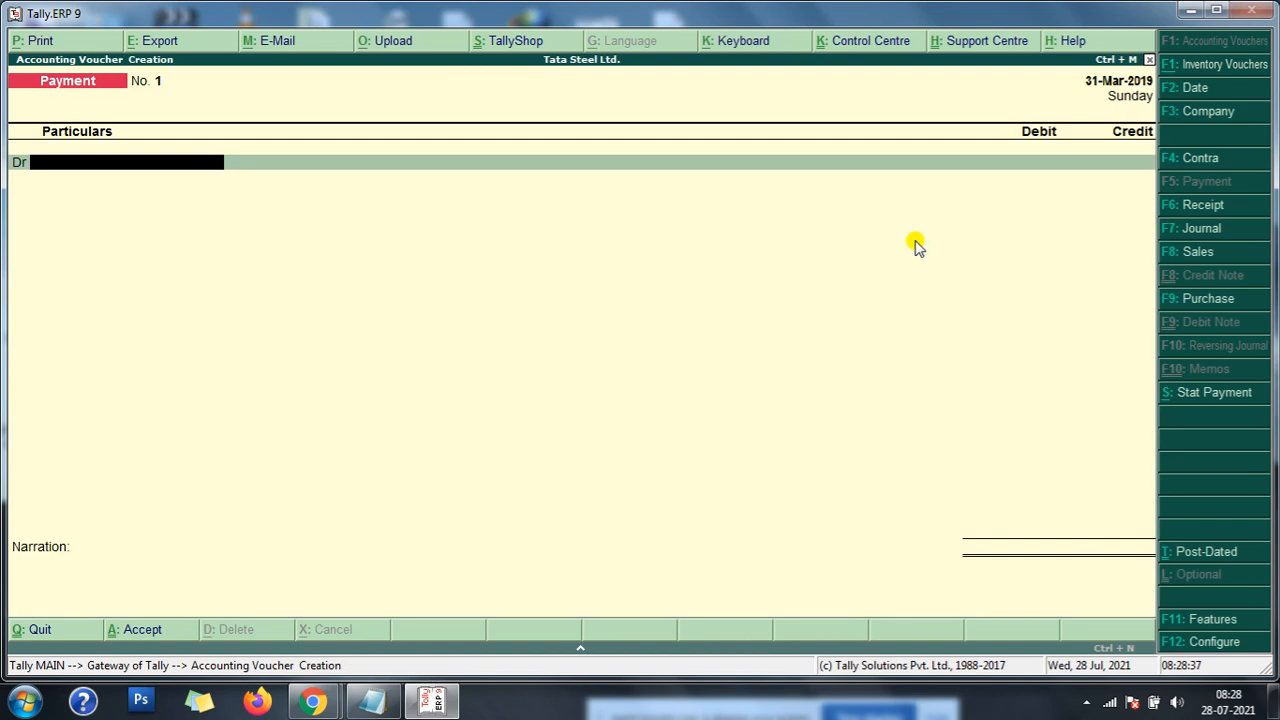
- Set the voucher date to 1-4-2020 and start a purchase voucher, leaving the supplier invoice number and date blank
key(F2)
key(BackSpace)
text(1-4-2020)
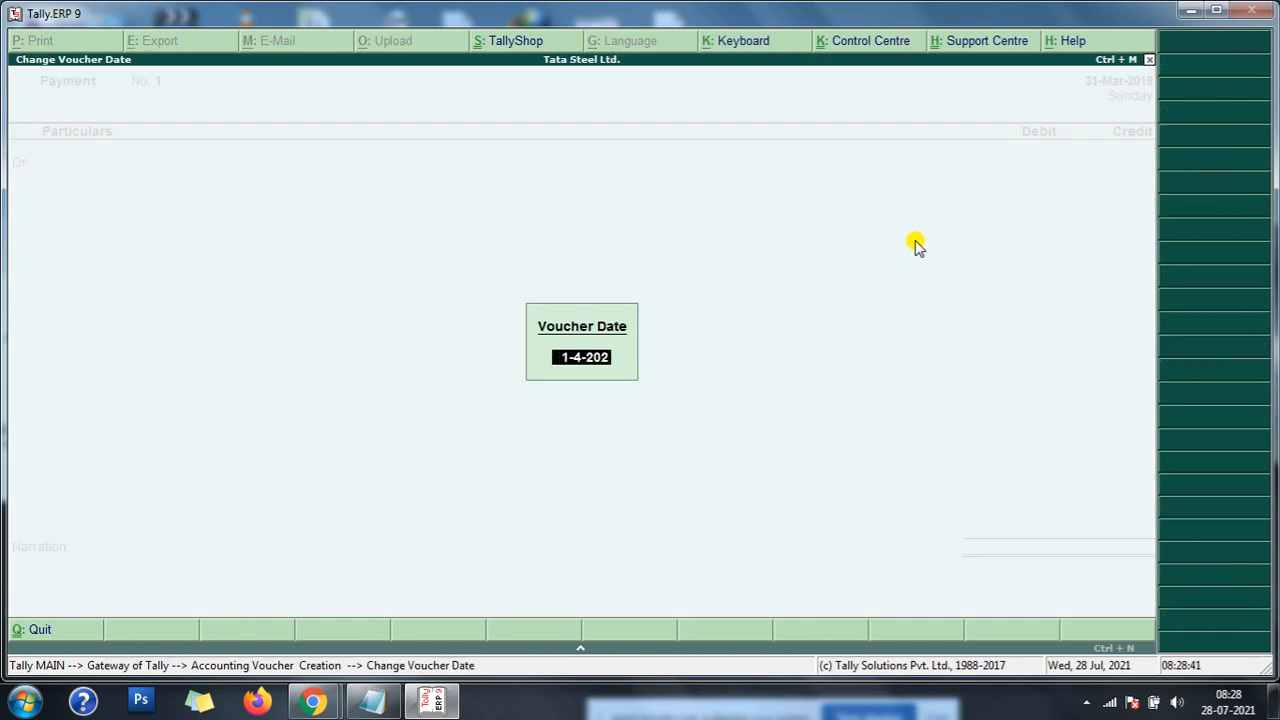
key(Return)
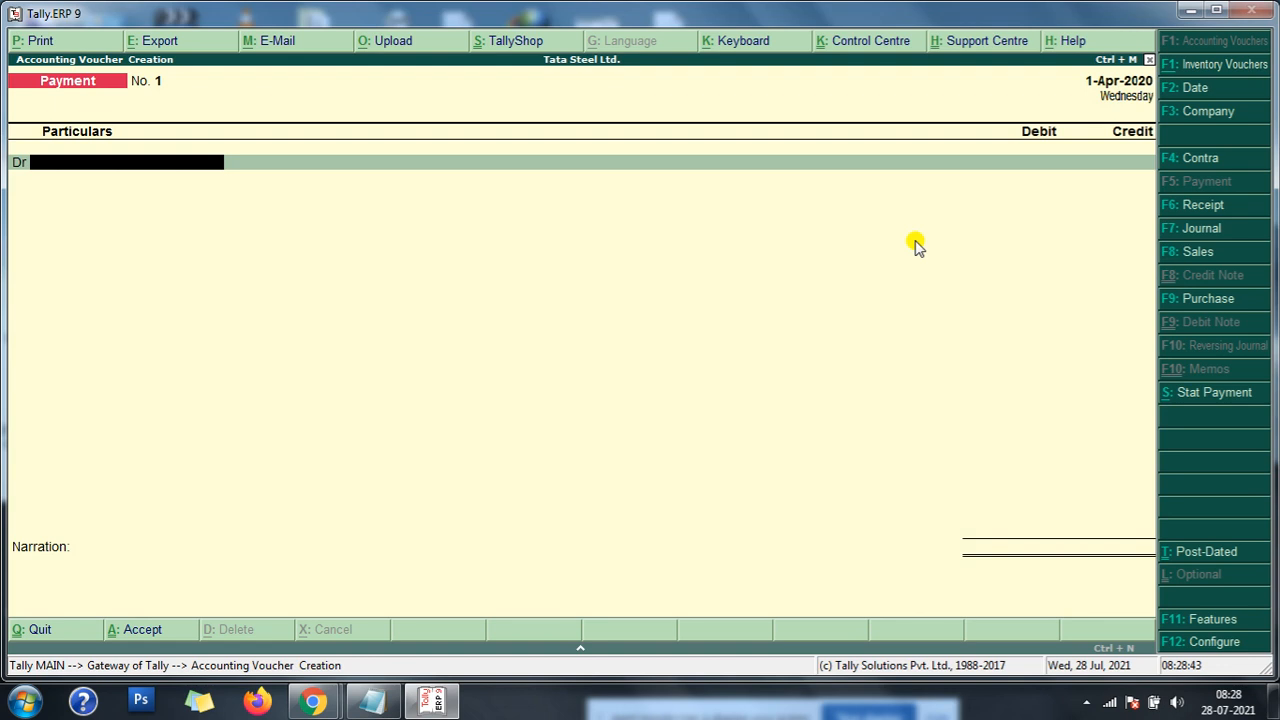
key(F9)
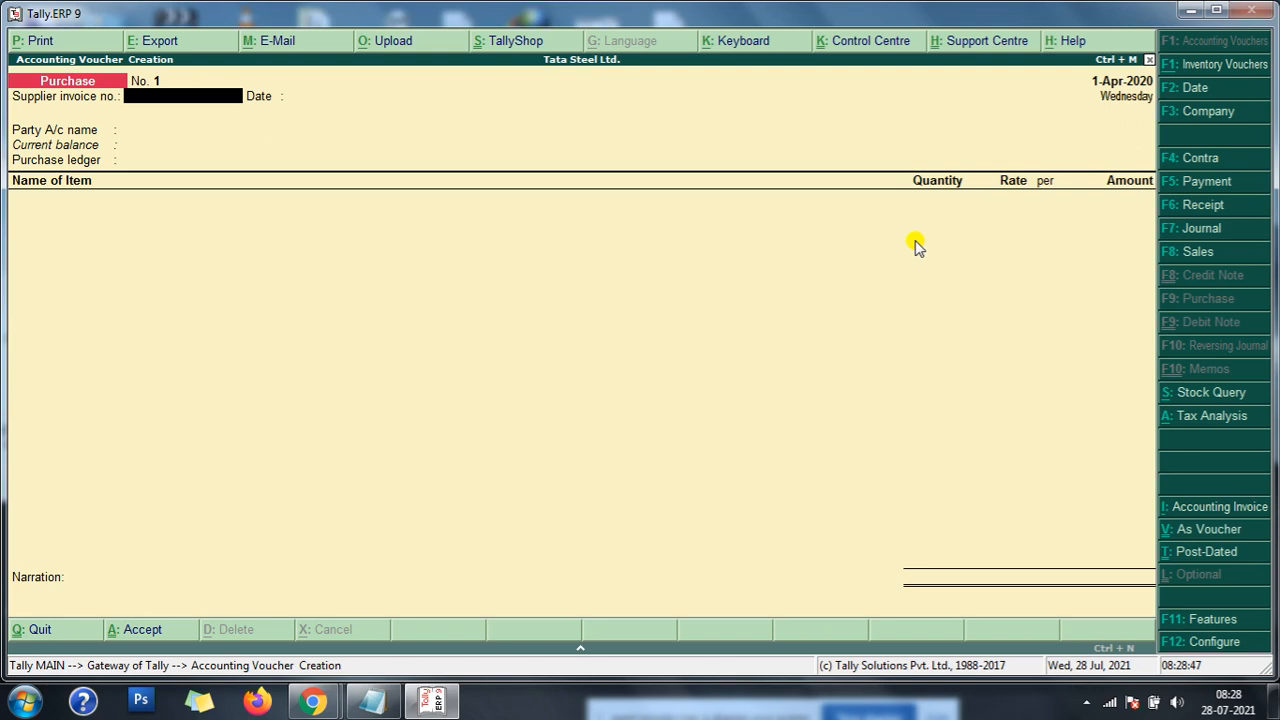
key(Return)
key(Return)
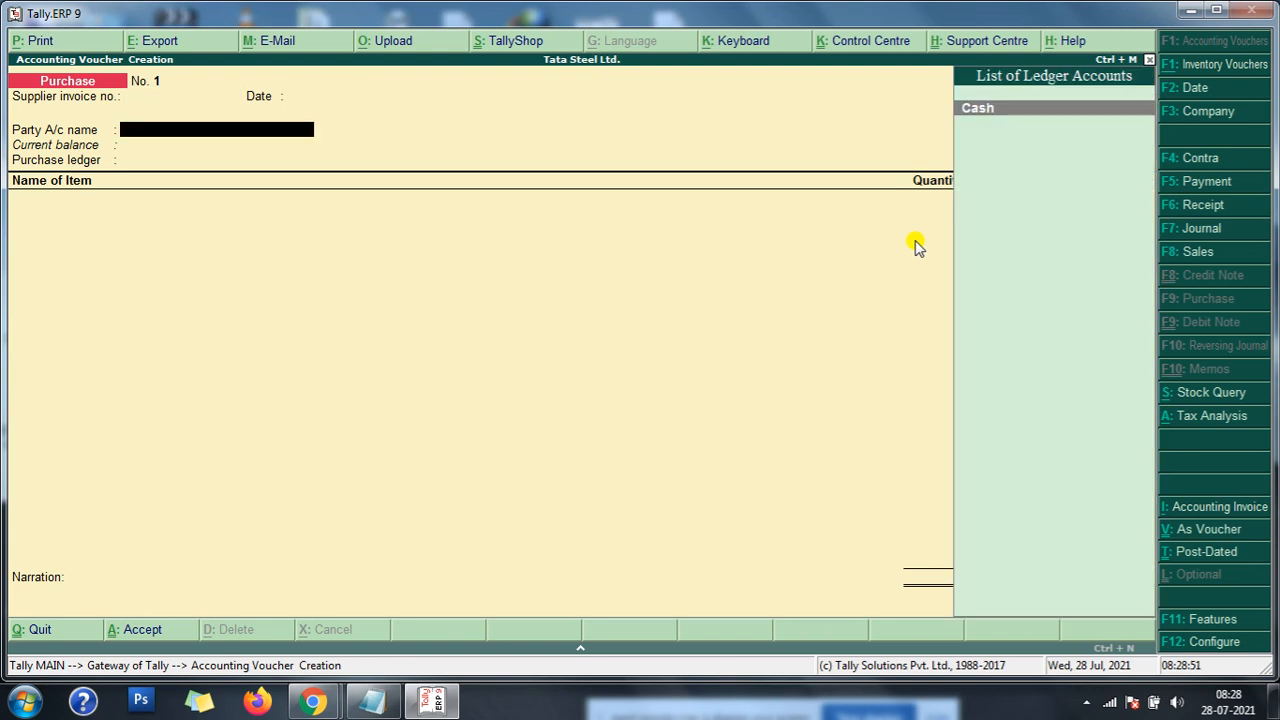
- Create a new party ledger from within the purchase voucher and name it Sizer Pvt. Ltd A/c
key(alt+c)
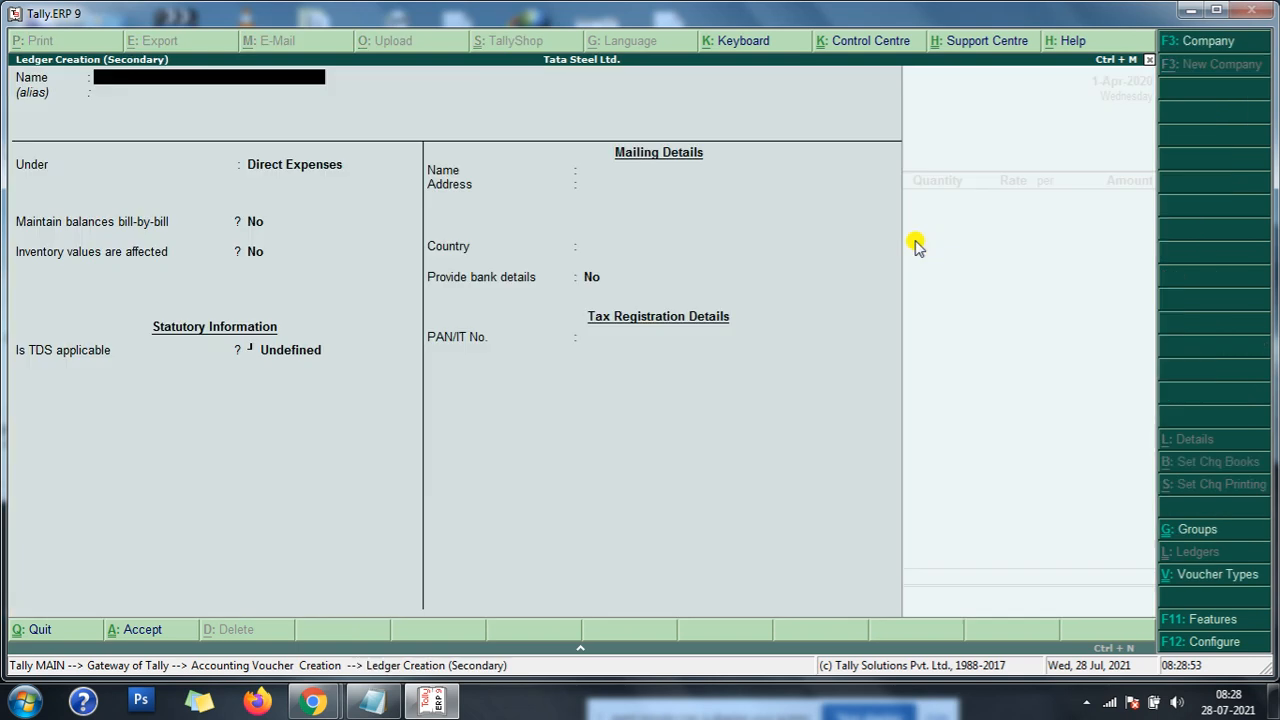
text(Sizer Pvt. Ltd)
key(Return)
key(BackSpace)
text(a/c)
key(Return)
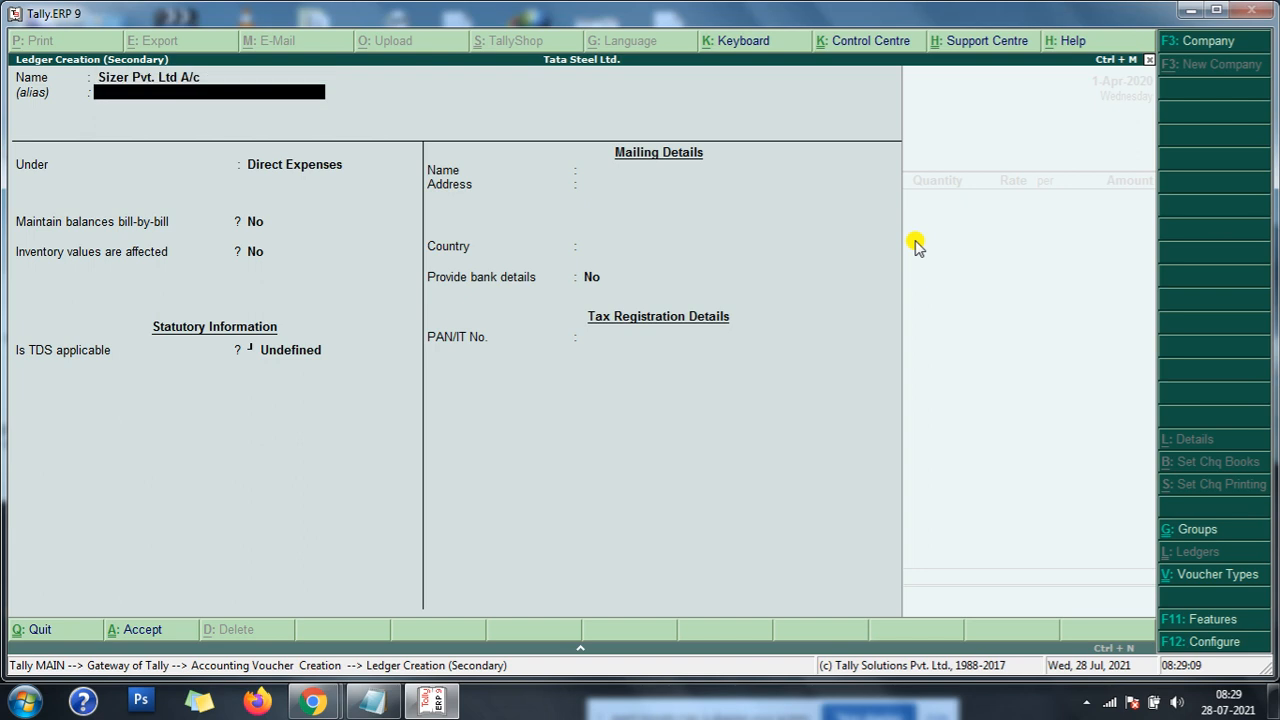
- Place the Sizer Pvt. Ltd A/c ledger under Sundry Creditors, keep the remaining defaults and save it
text(S)
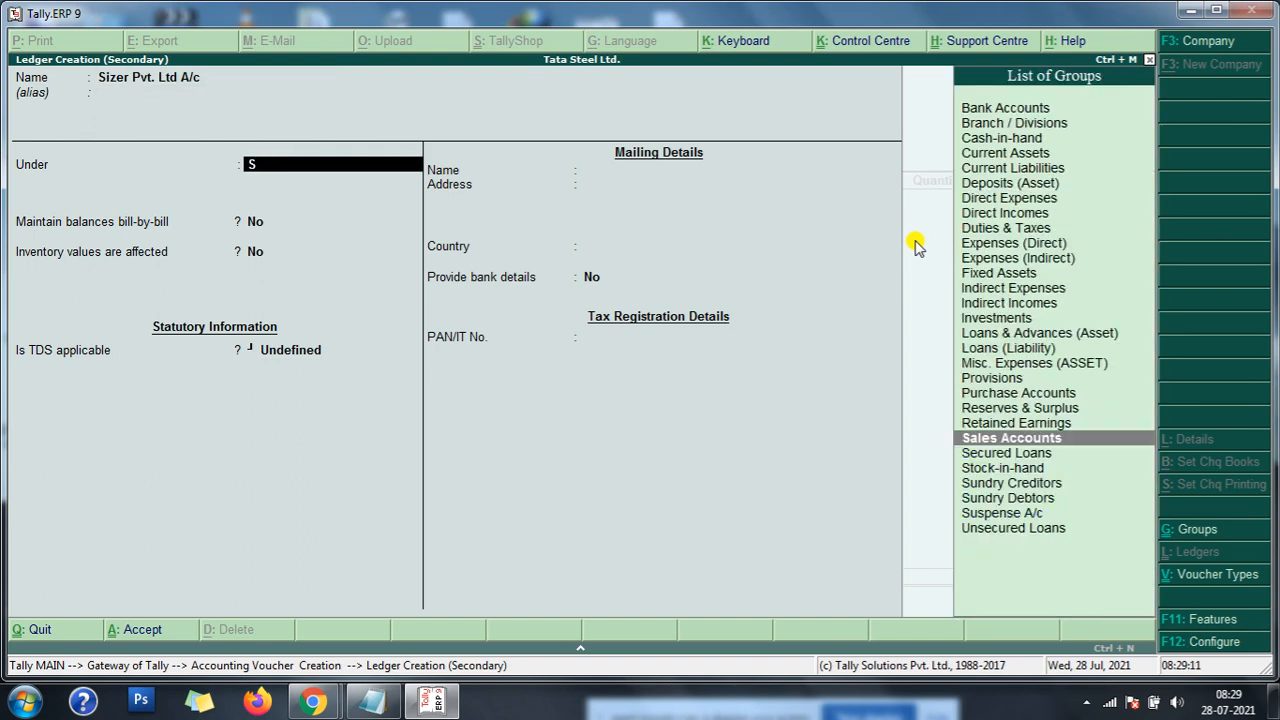
key(Down)
key(Down)
key(Down)
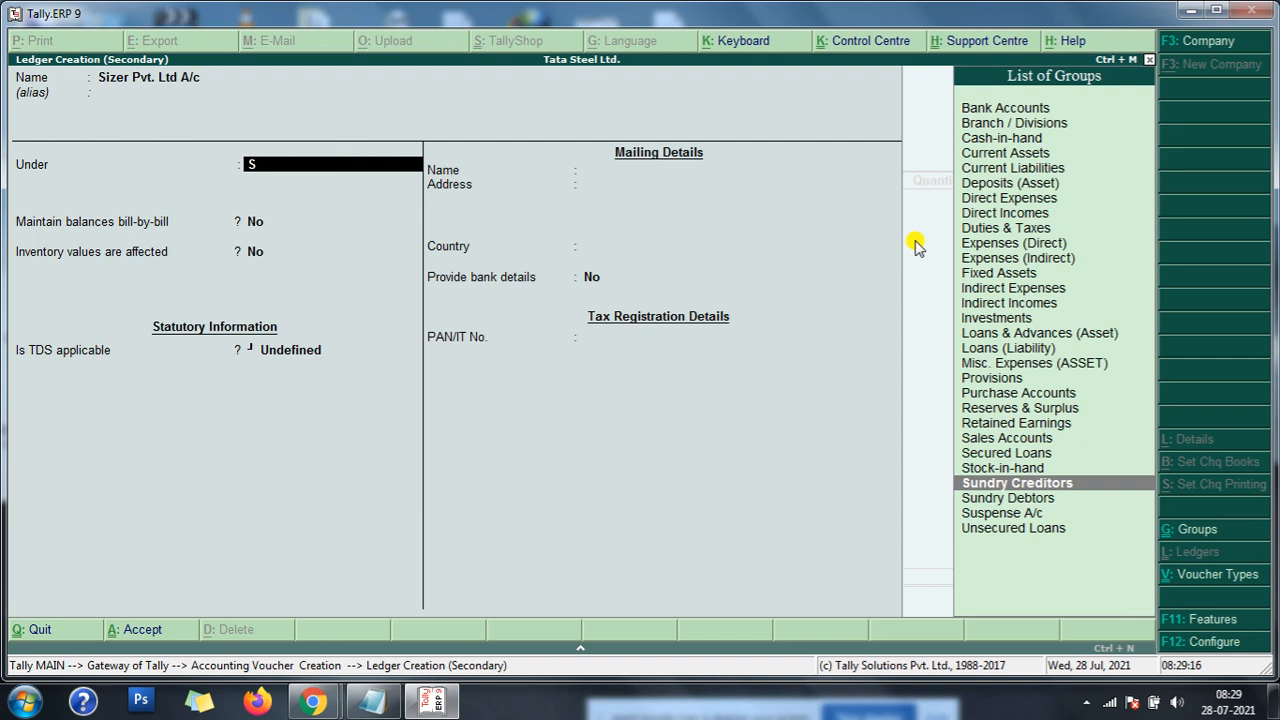
key(Return)
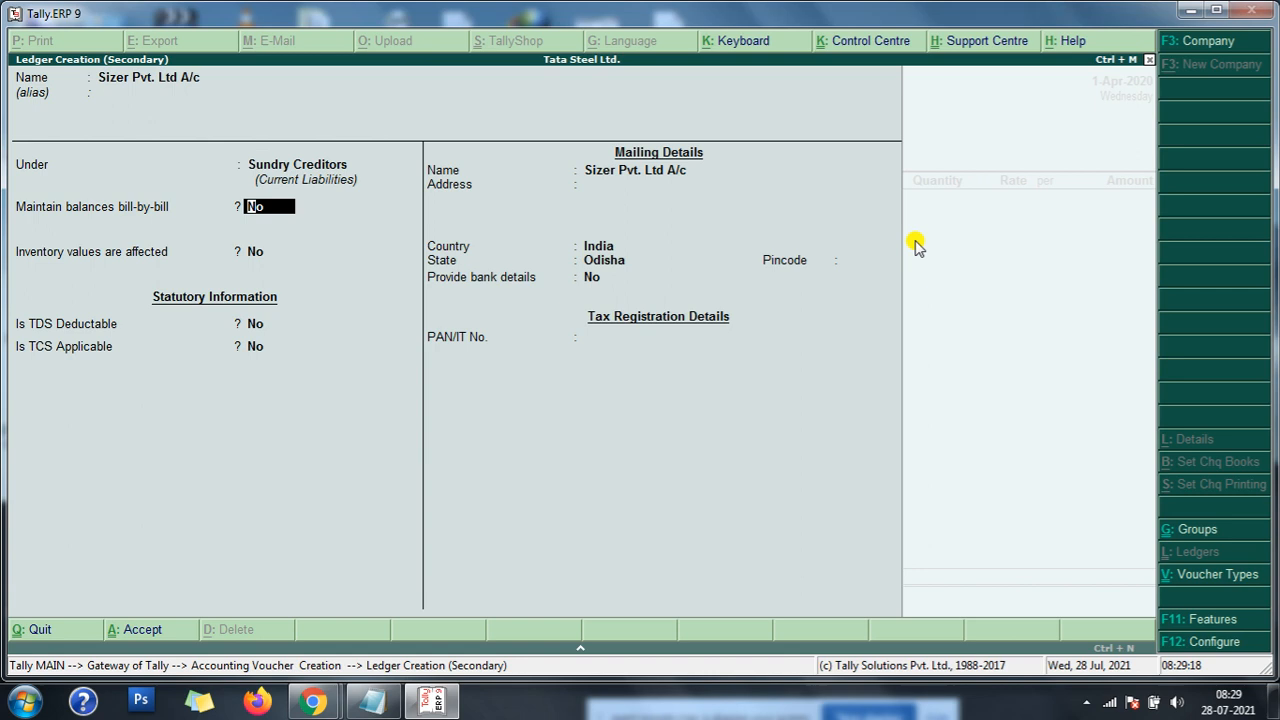
key(Return)
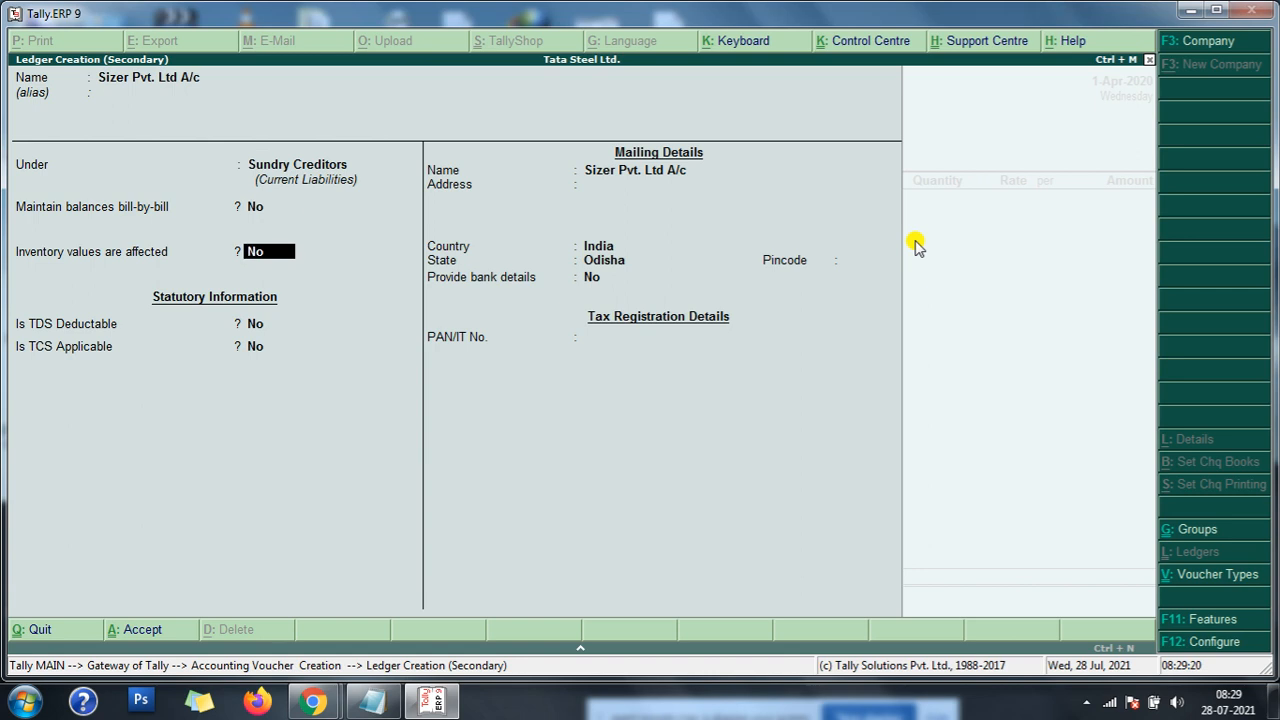
key(Return)
key(Return)
key(Return)
key(Return)
key(Return)
key(Return)
key(Return)
key(Return)
key(Return)
key(Return)
- Accept Sizer Pvt. Ltd A/c as the voucher's party and select Purchase A/c as the purchase ledger
key(Return)
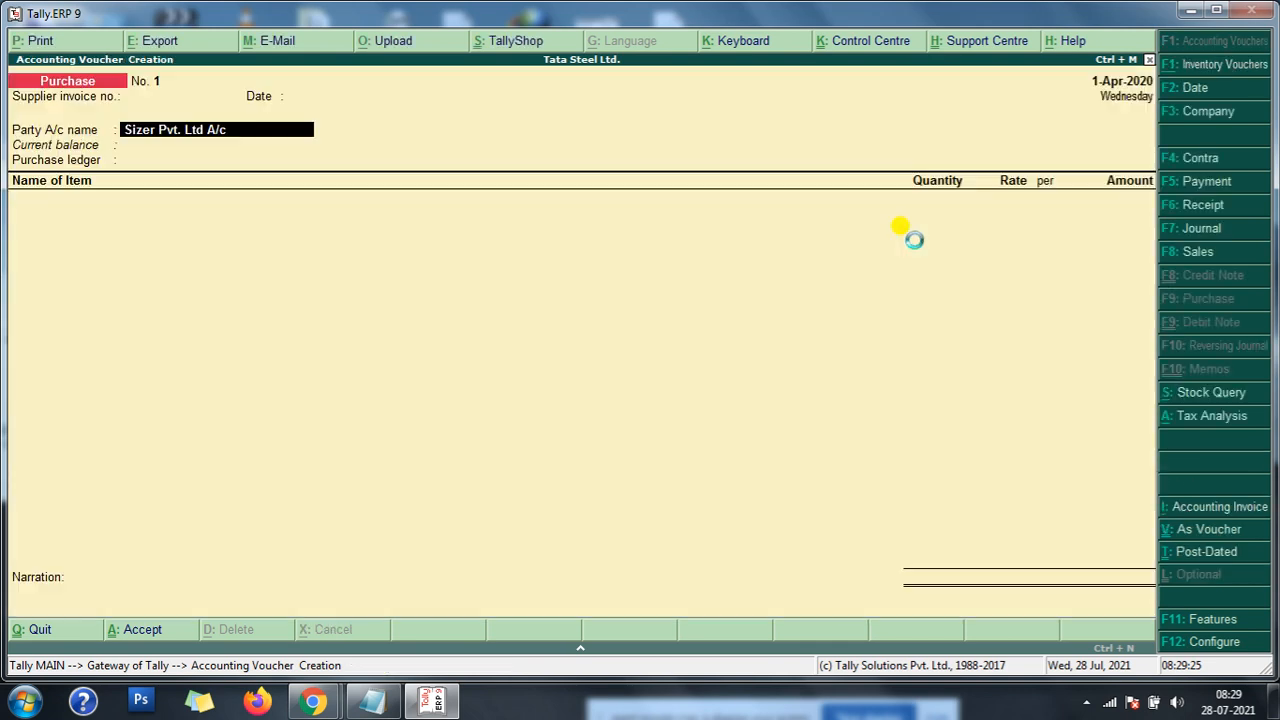
key(Return)
key(Return)
key(Return)
key(Return)
key(Return)
key(Return)
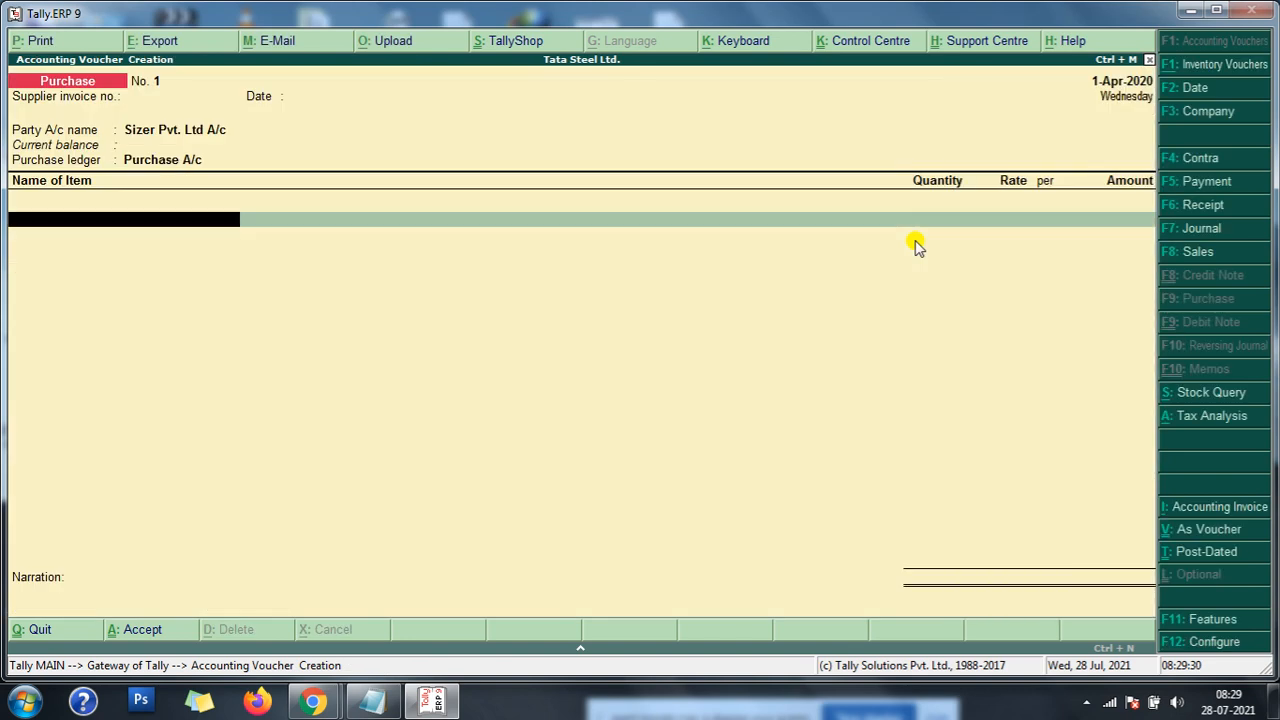
- Add Ore as the first purchase item, with 200 tns at a rate of 28,500 in Main Location
key(Down)
key(Down)
key(Down)
key(Down)
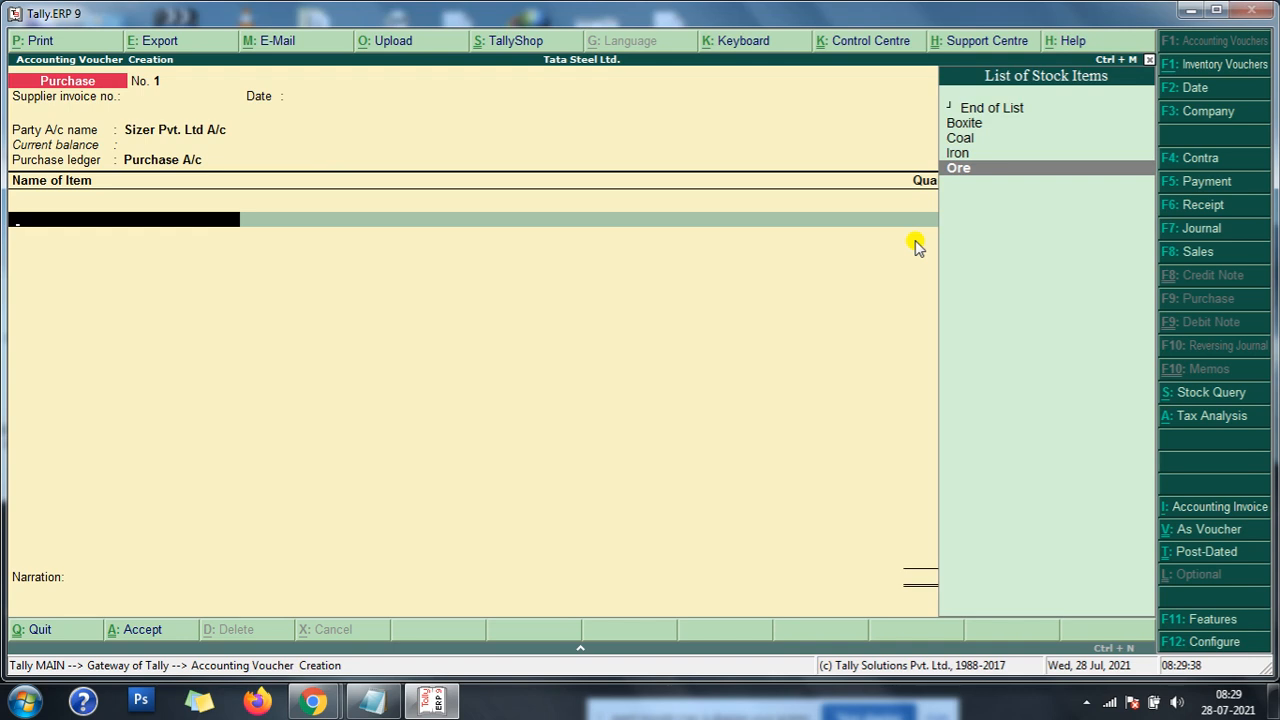
key(Return)
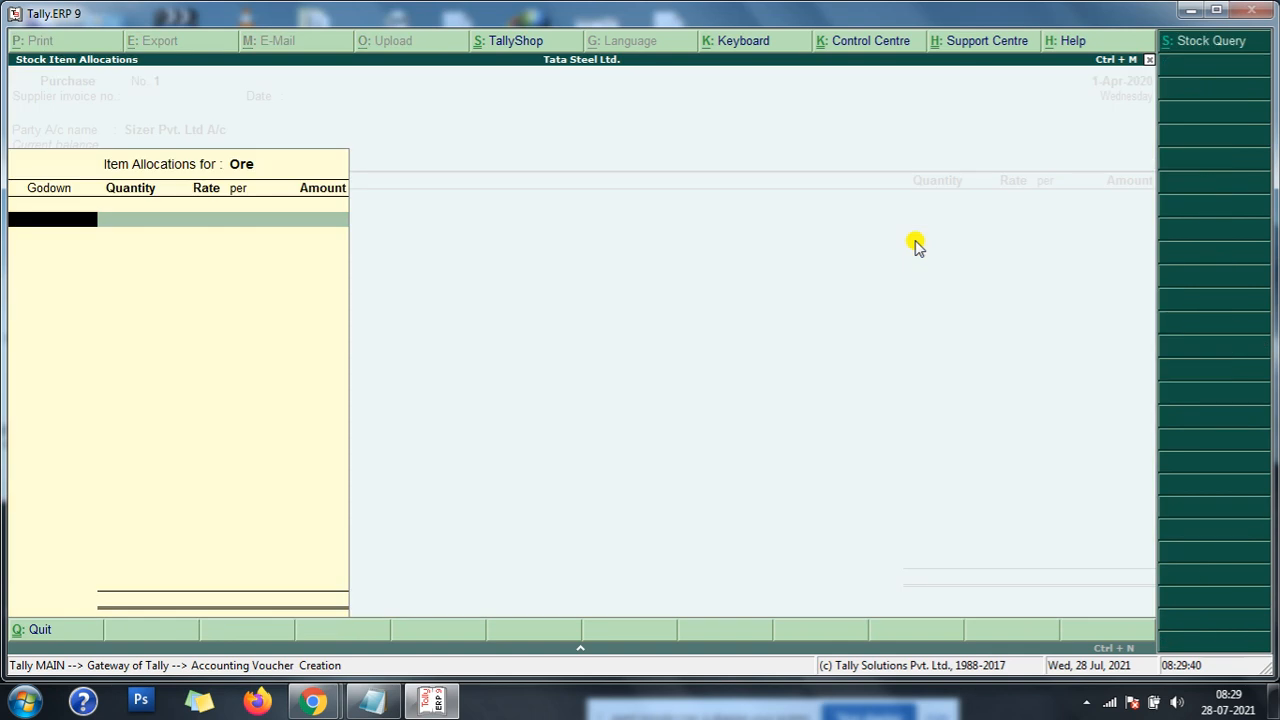
key(Return)
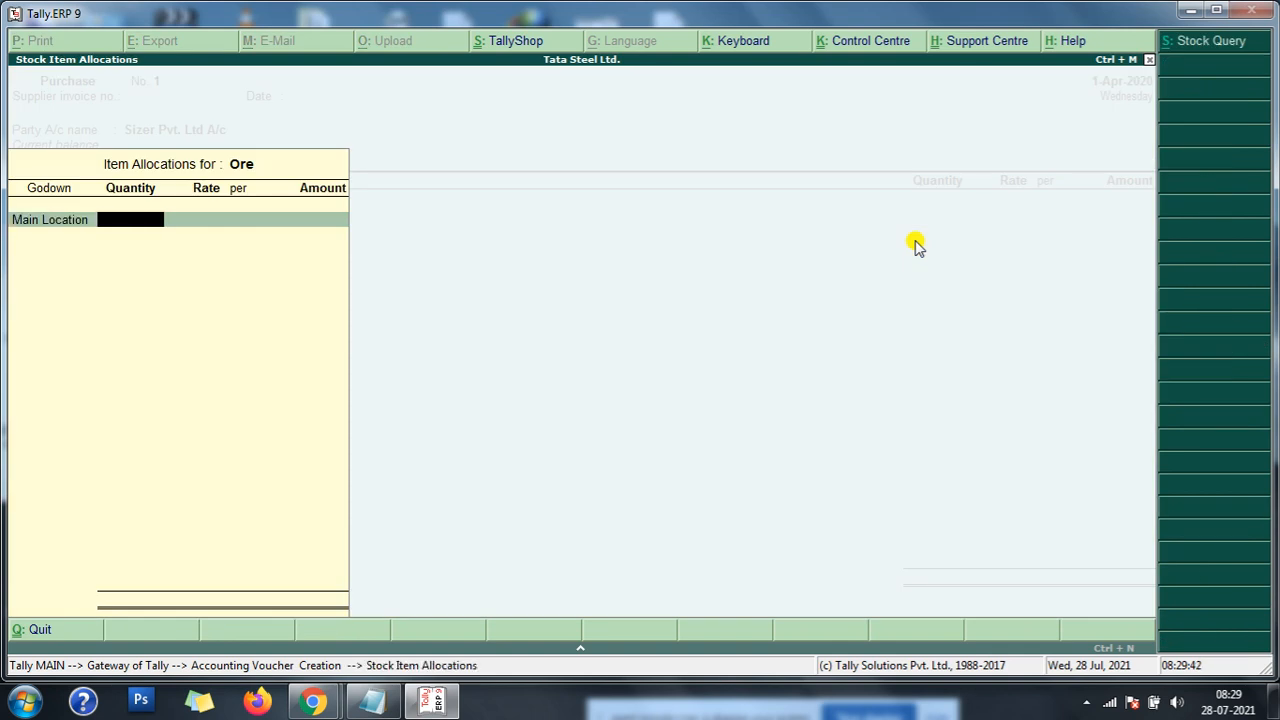
text(200)
key(Return)
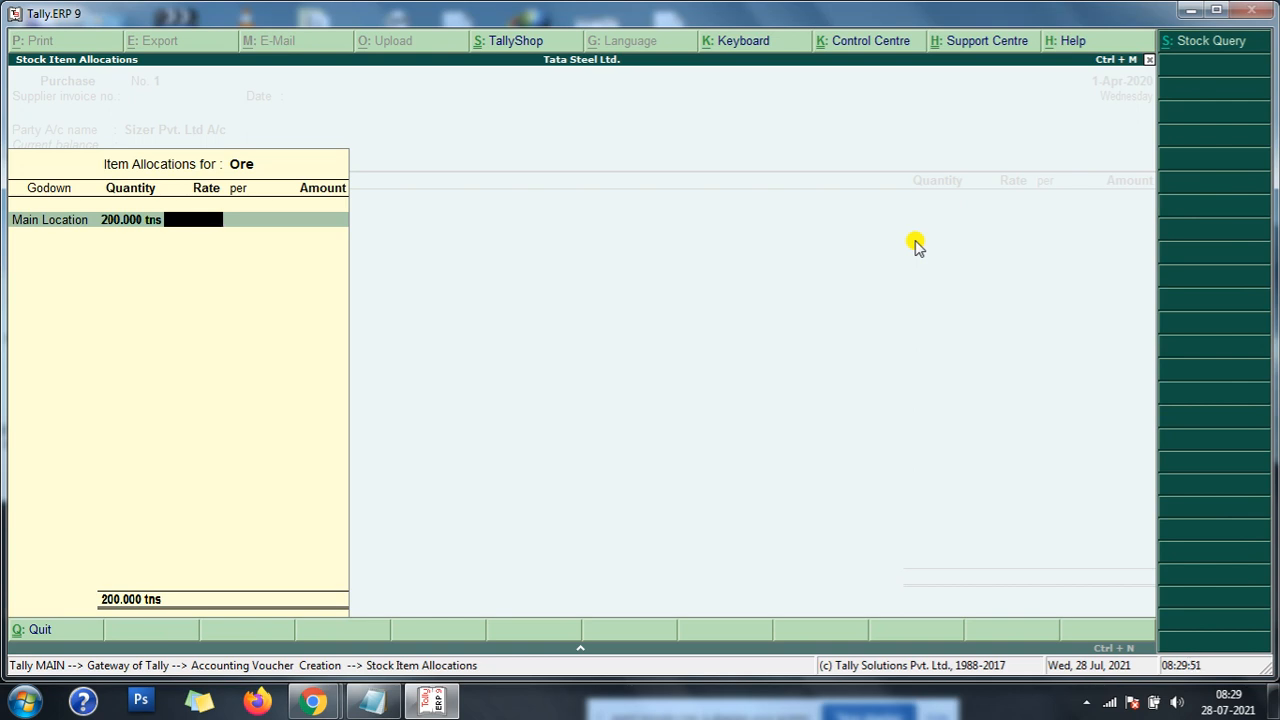
text(28,500)
key(Return)
key(Return)
key(Return)
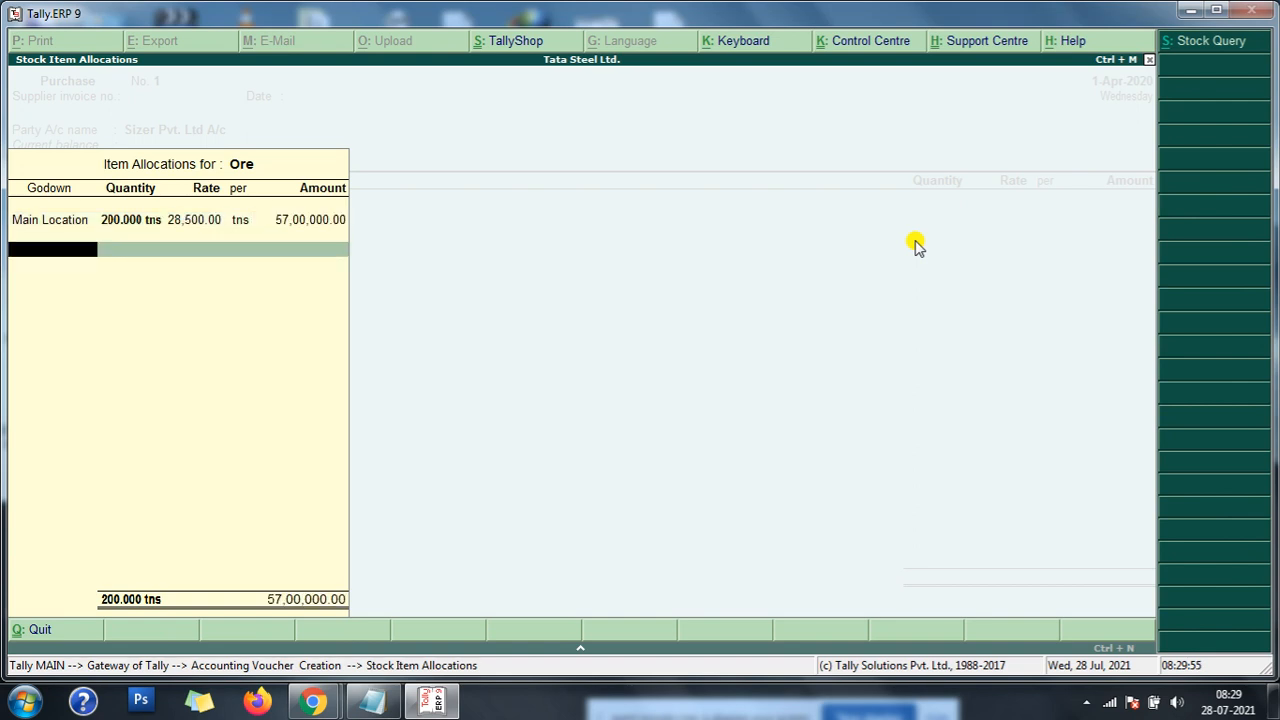
key(Return)
key(Return)
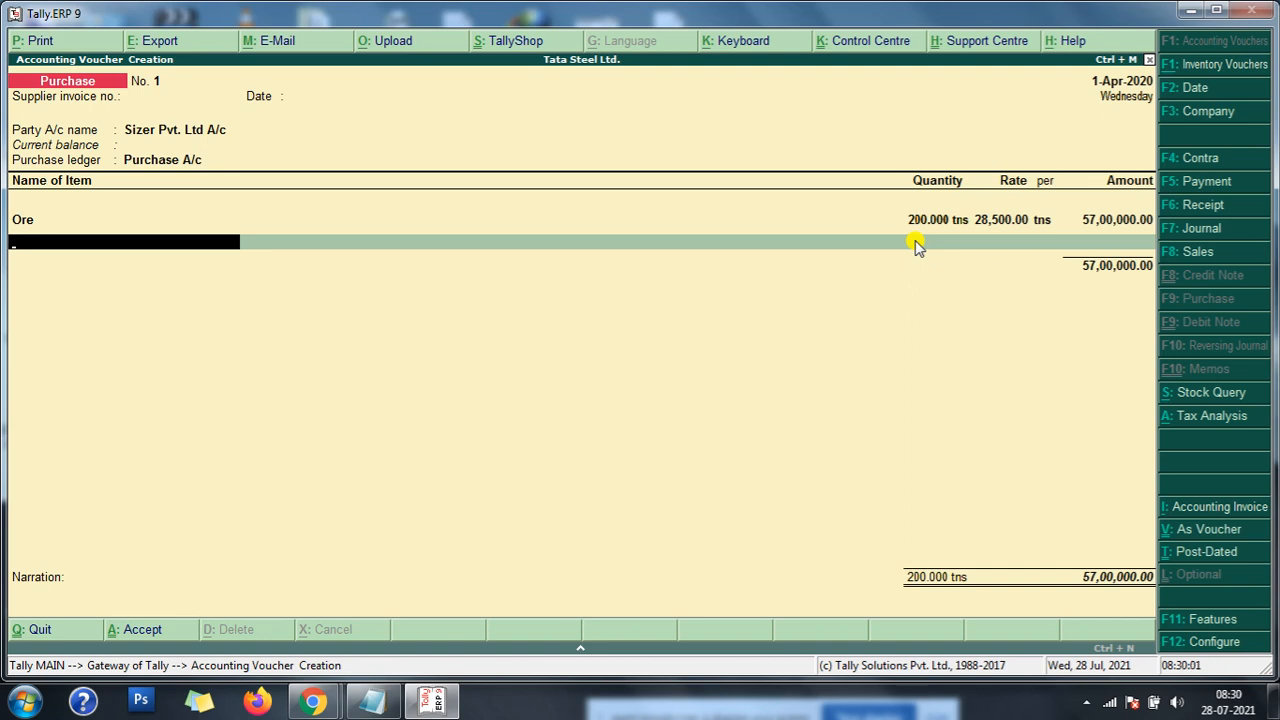
- Add Iron as the second purchase item, with 300 tns at a rate of 17,500 in Main Location
text(I)
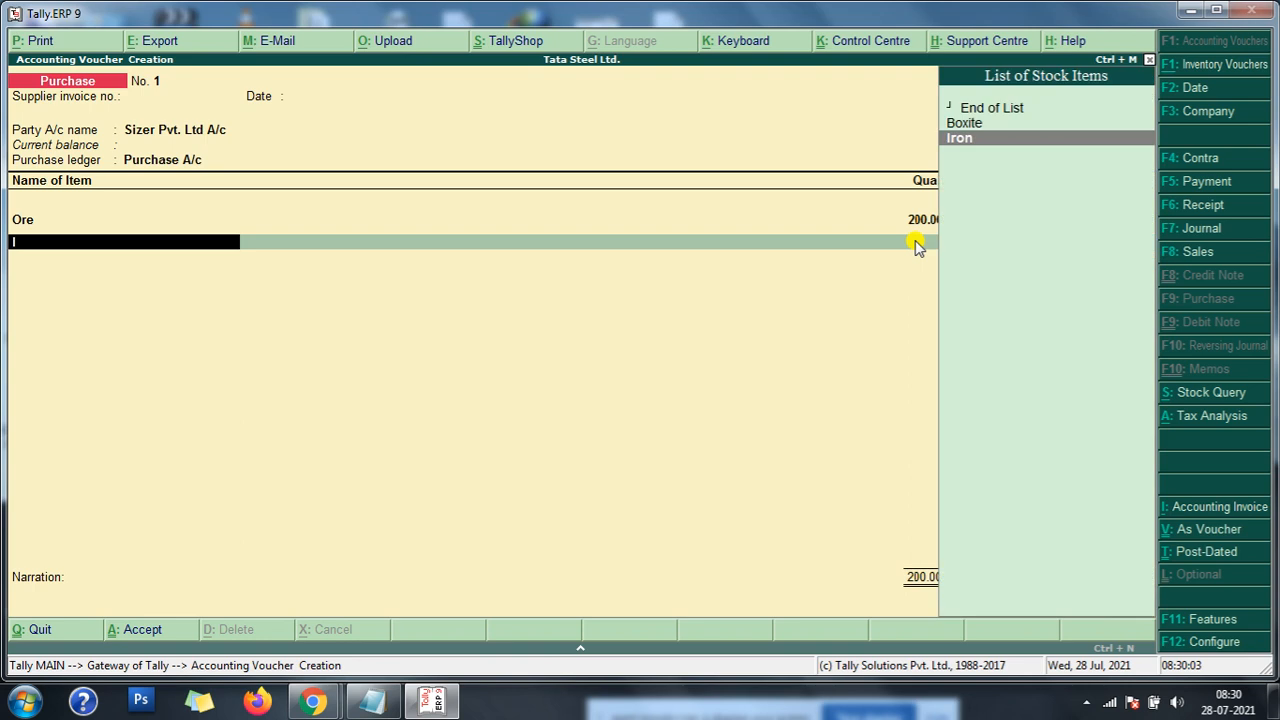
key(Return)
key(Return)
text(300)
key(Return)
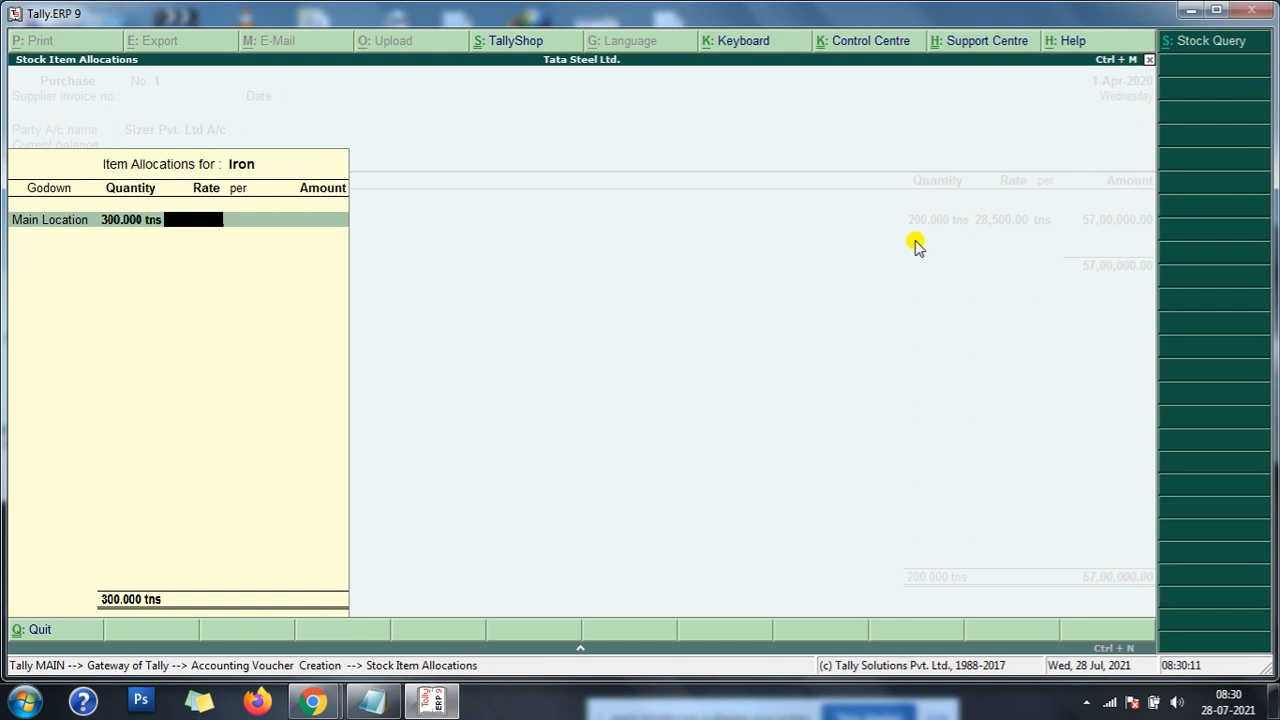
text(7500)
key(Return)
key(Return)
key(Return)
key(Return)
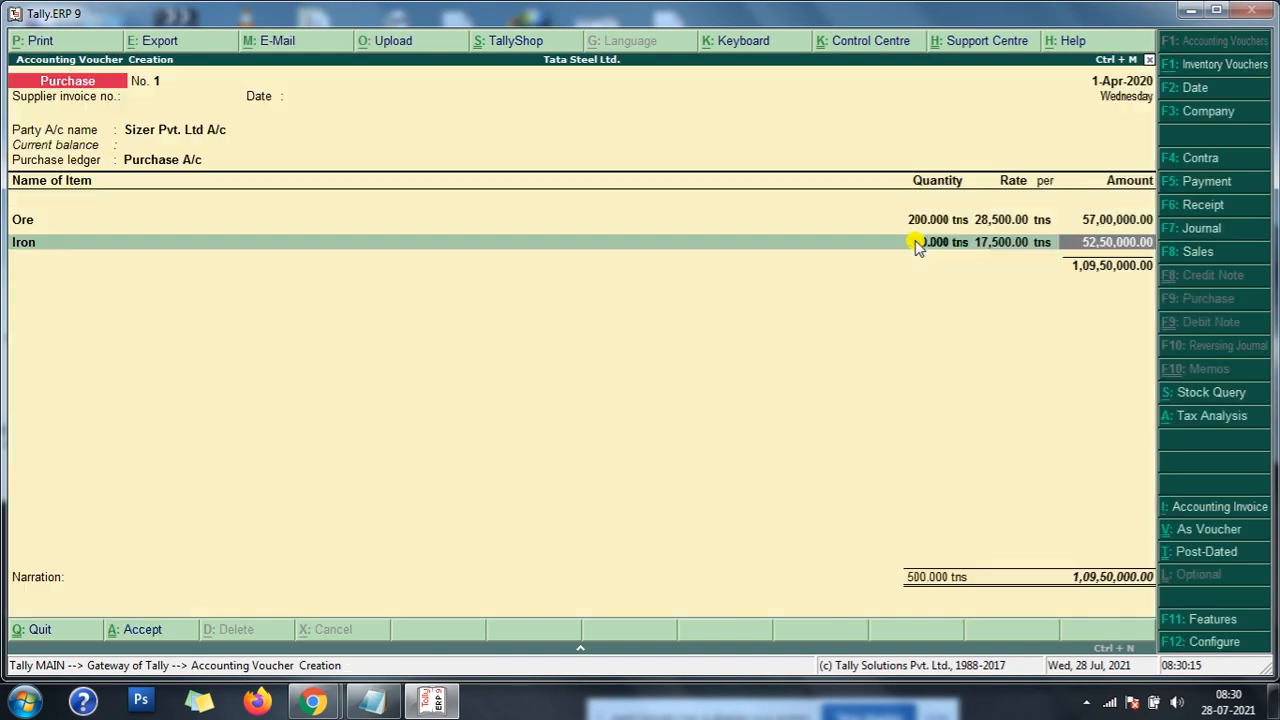
key(Return)
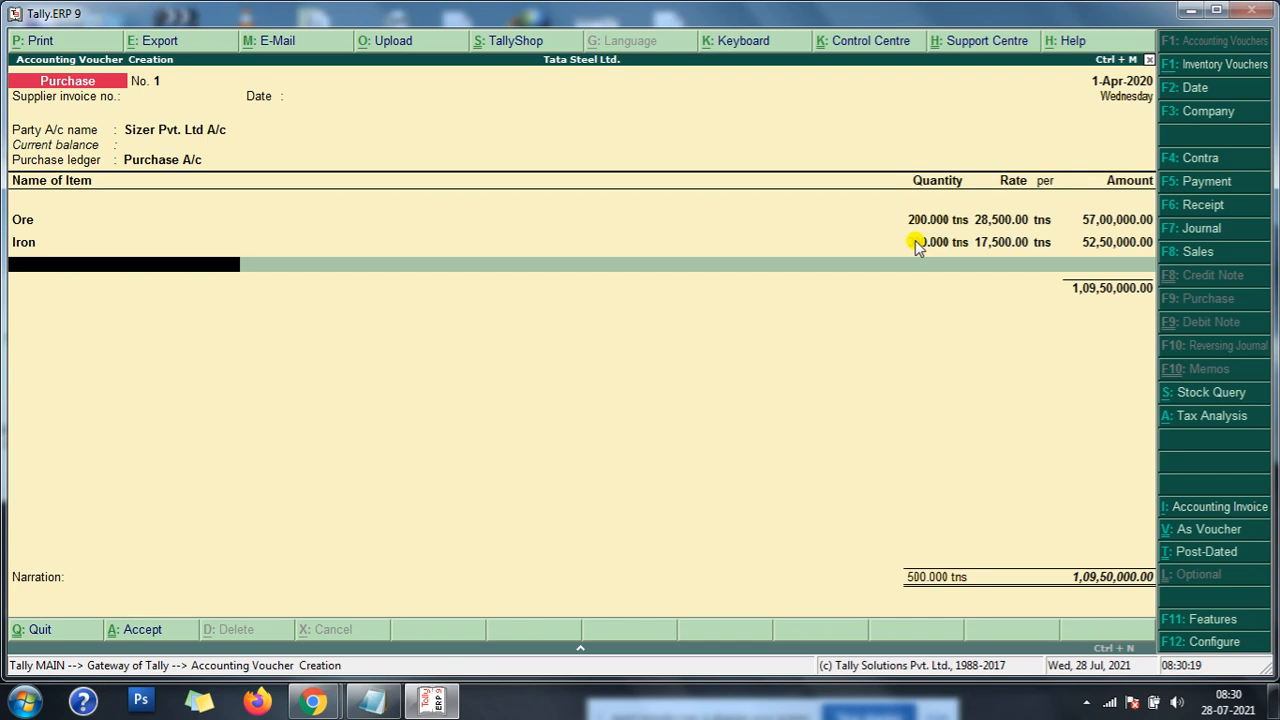
- Add Boxite as the third purchase item, with 280 tns at a rate of 34,500 in Main Location
text(I)
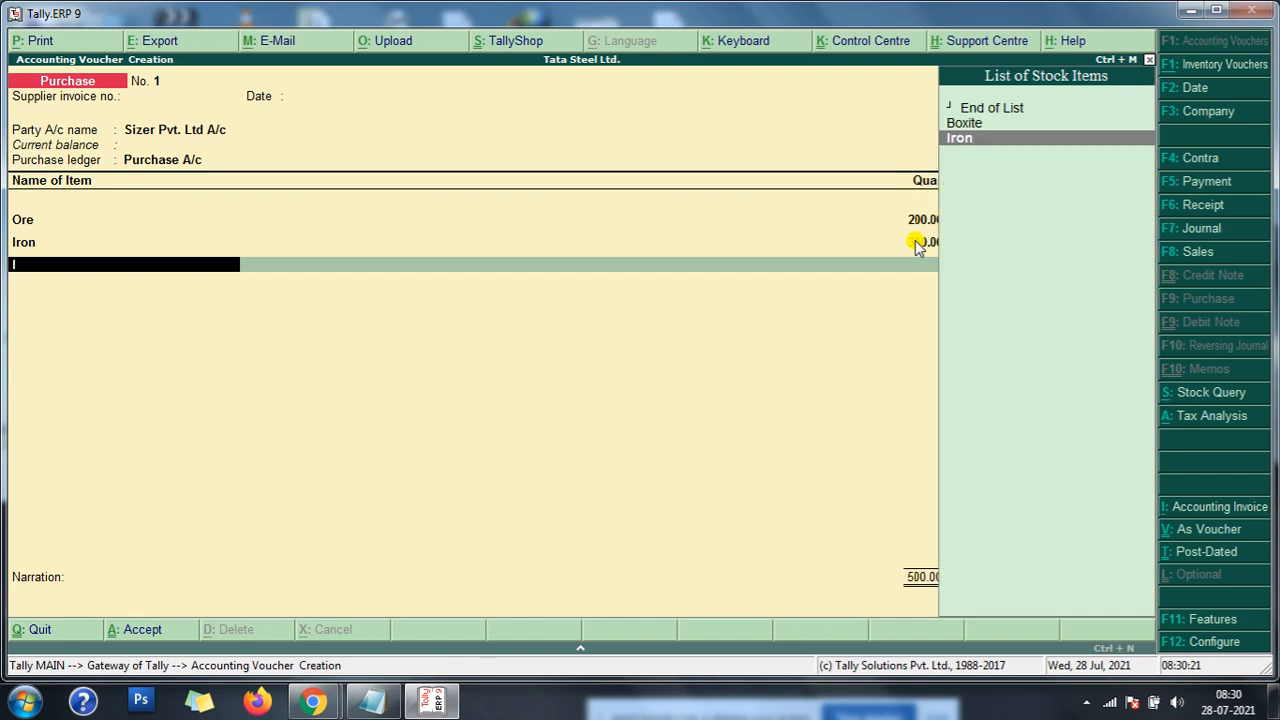
key(Up)
key(Return)
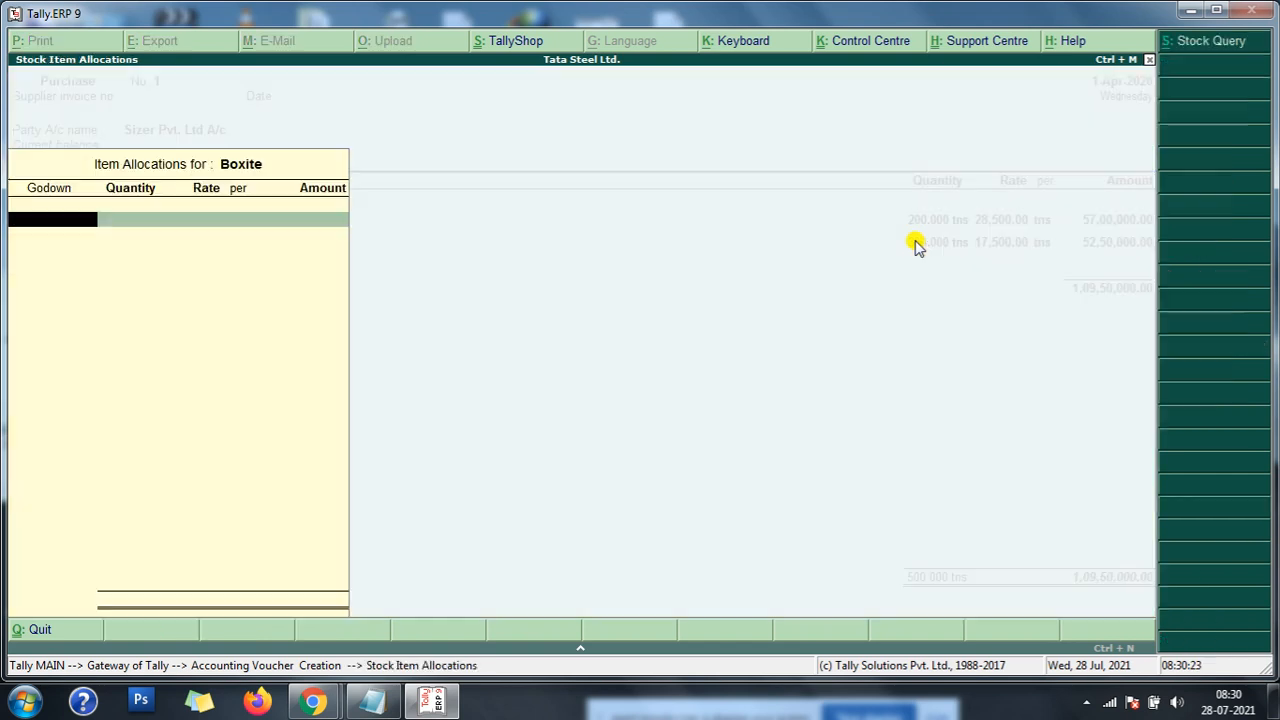
key(Return)
text(280)
key(Return)
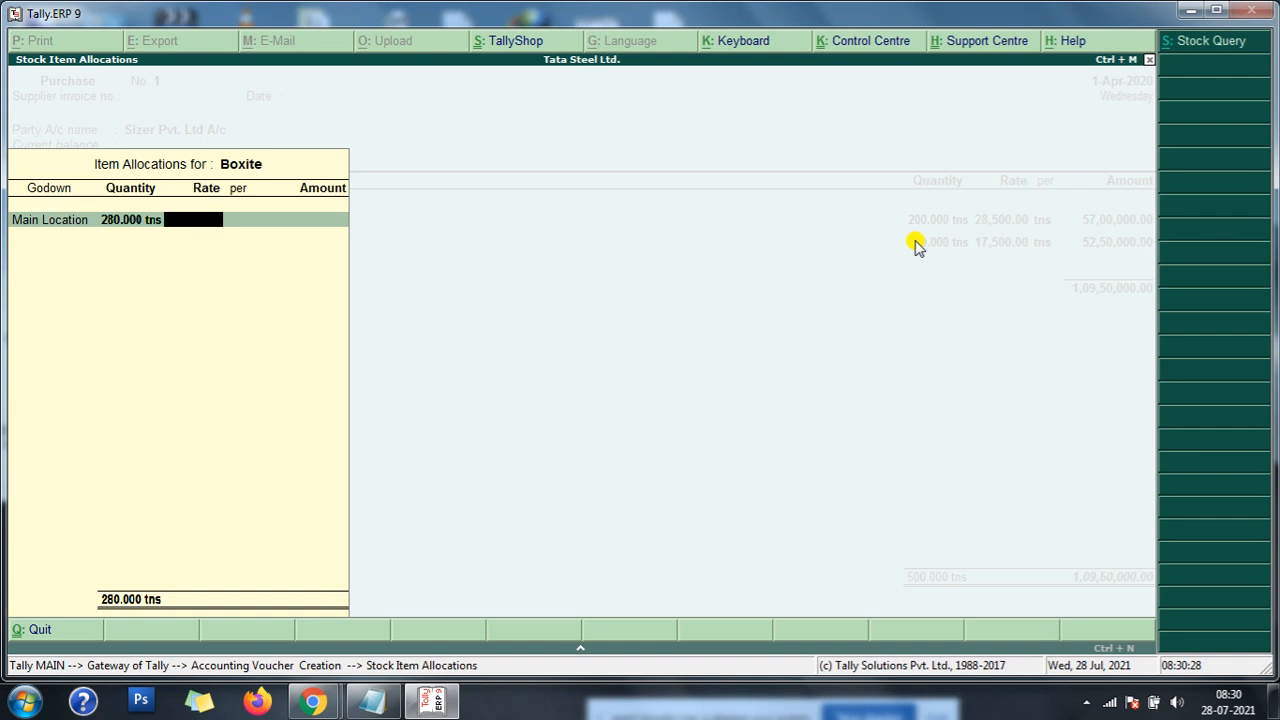
text(34,500)
key(Return)
key(Return)
key(Return)
key(Return)
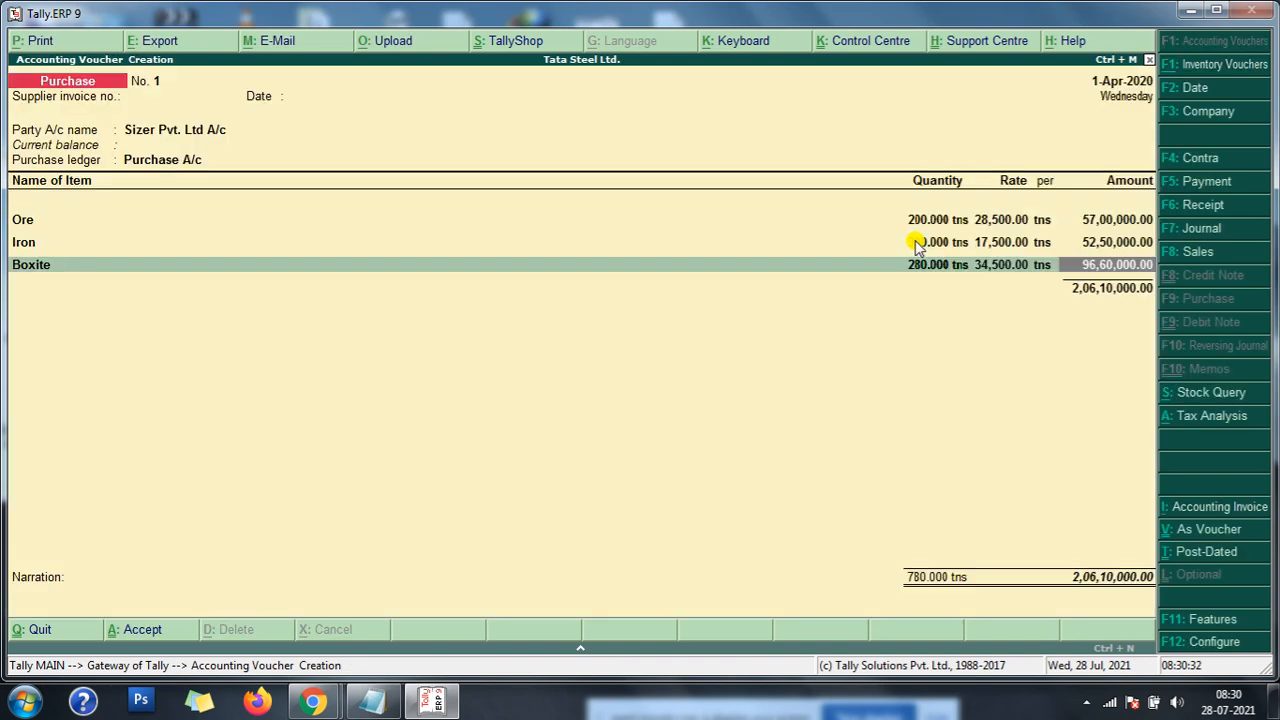
key(Return)
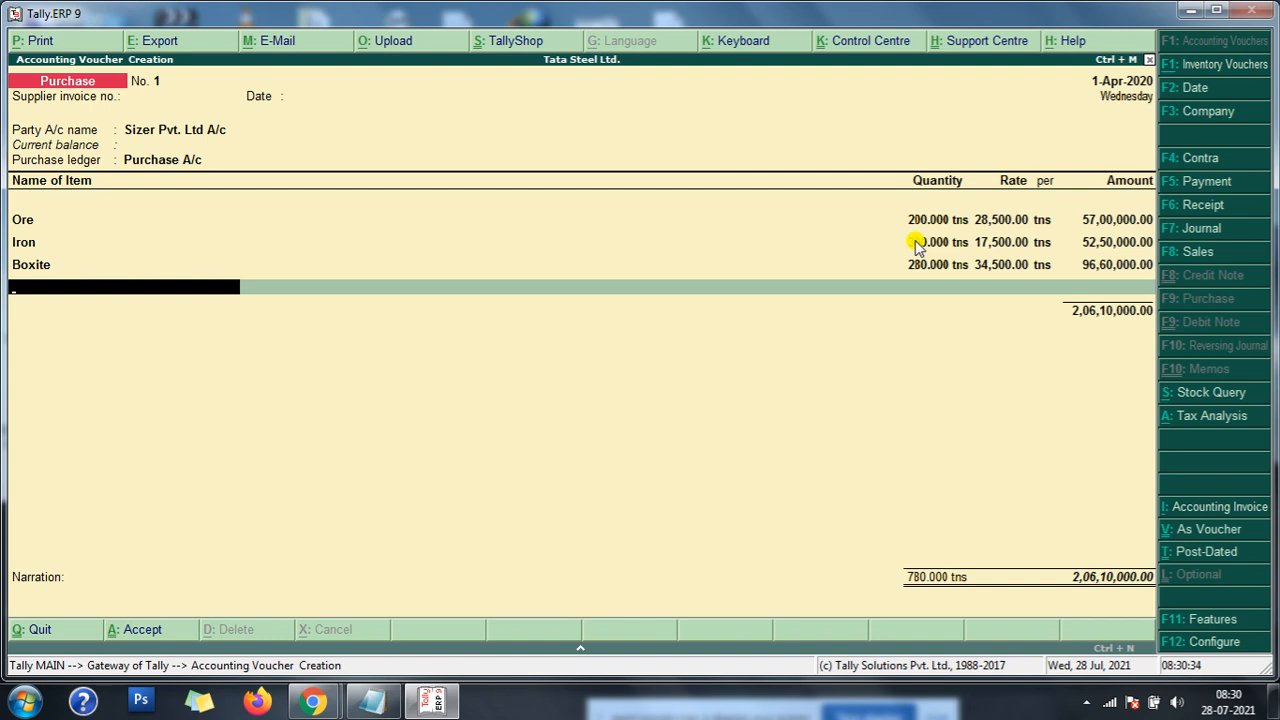
- Add Coal as the fourth purchase item with a quantity of 580 tns in Main Location
text(O)
key(Up)
key(Up)
key(Return)
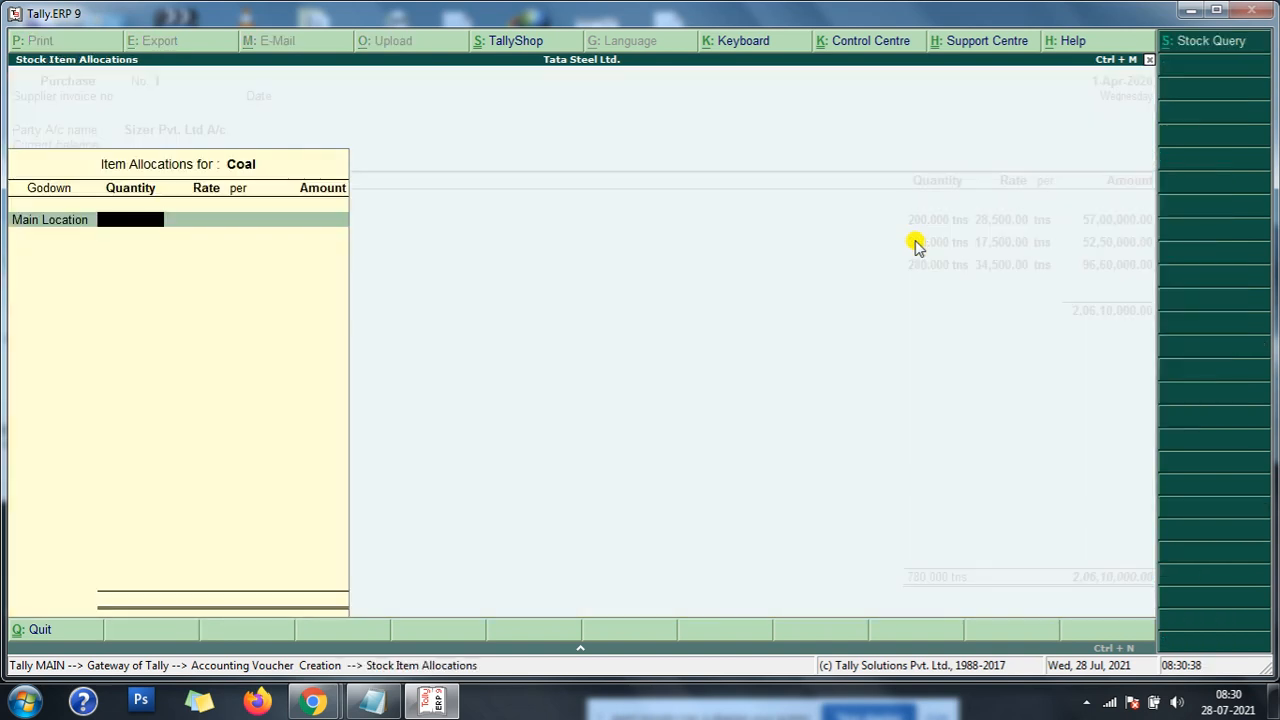
text(580)
key(Return)
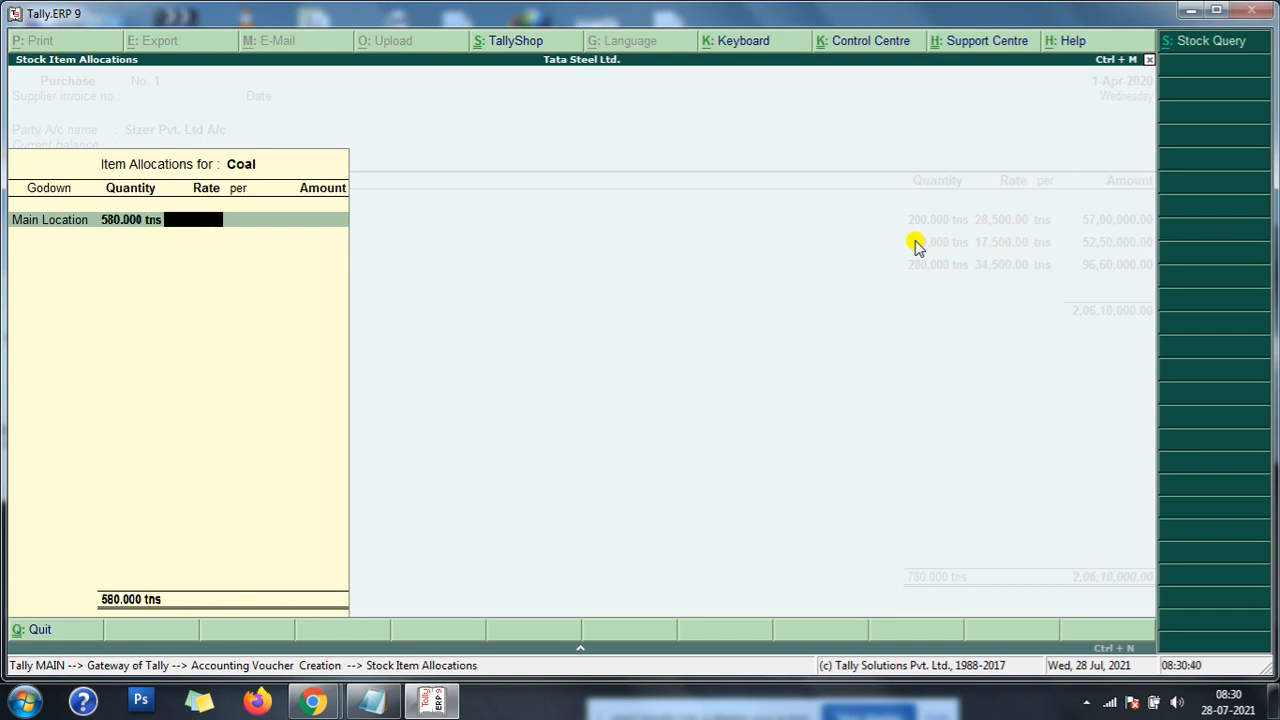
- Set Coal's rate to 8,000 per tns, checking the exercise notes in Notepad, and complete the item line
text(345)
text(00)
key(BackSpace)
key(BackSpace)
key(BackSpace)
key(BackSpace)
key(BackSpace)
text(800)
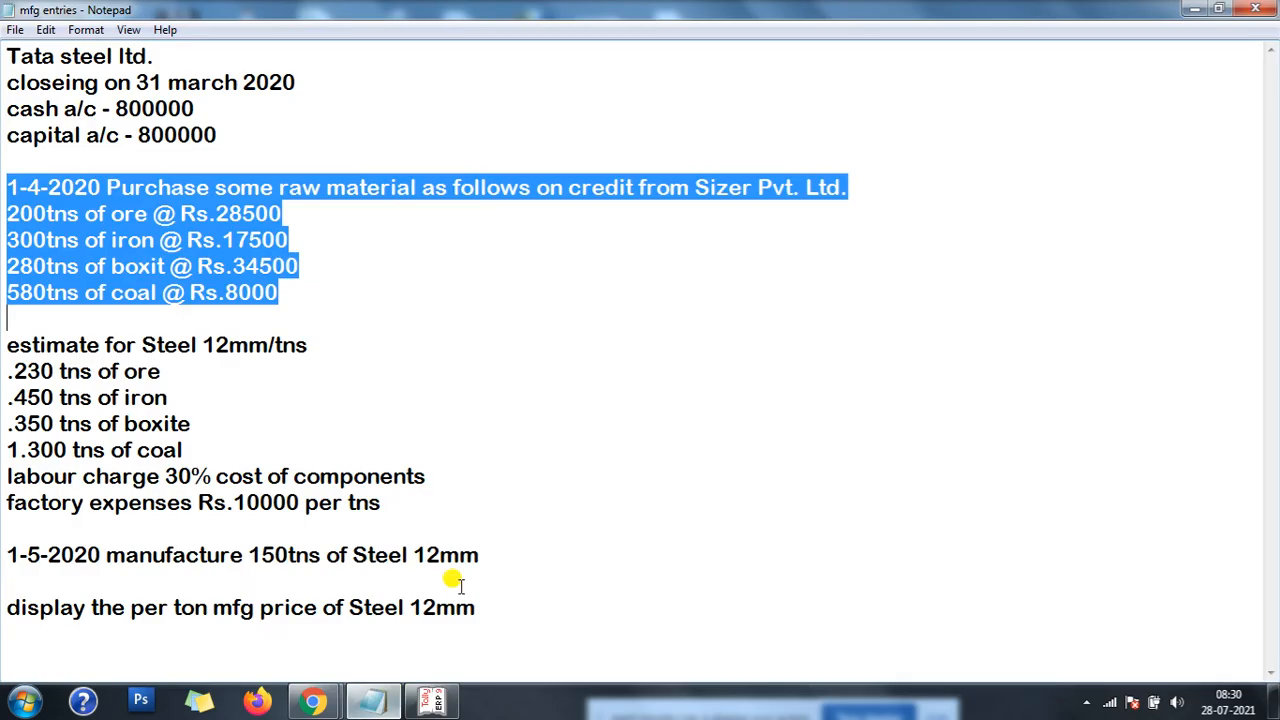
click(370, 703)
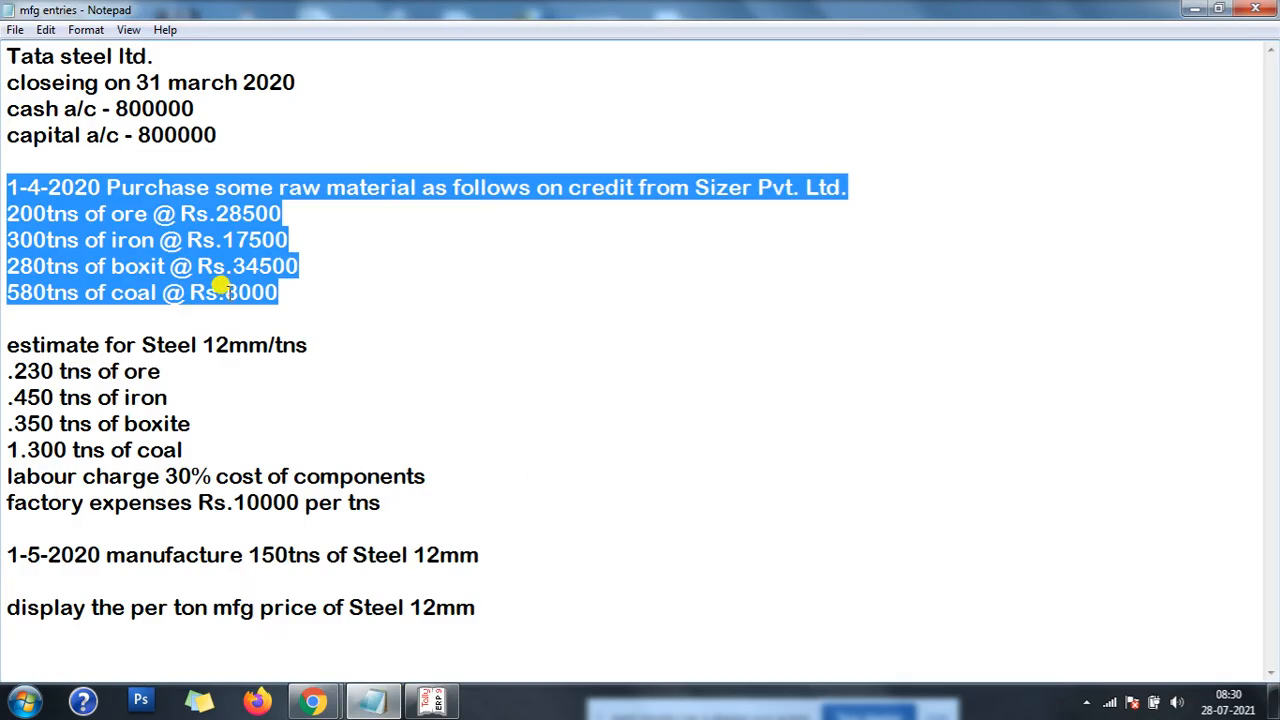
click(432, 703)
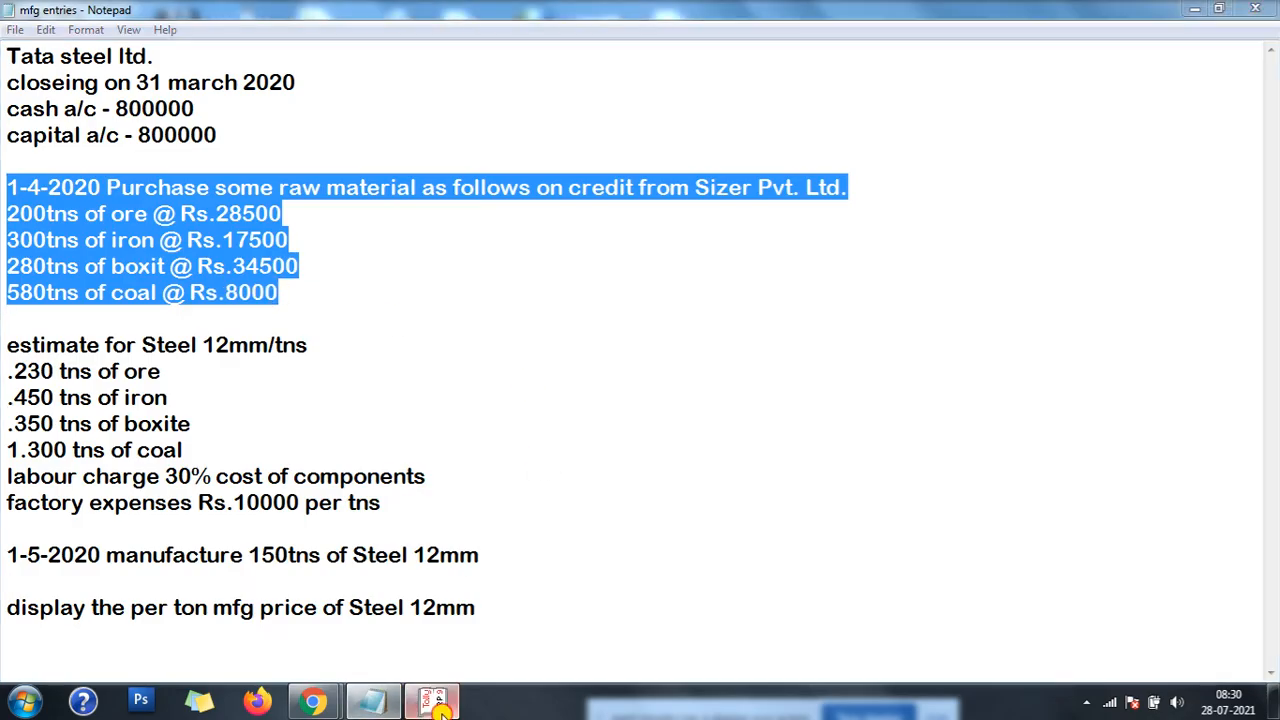
text(000)
key(Return)
key(Return)
key(Return)
key(Return)
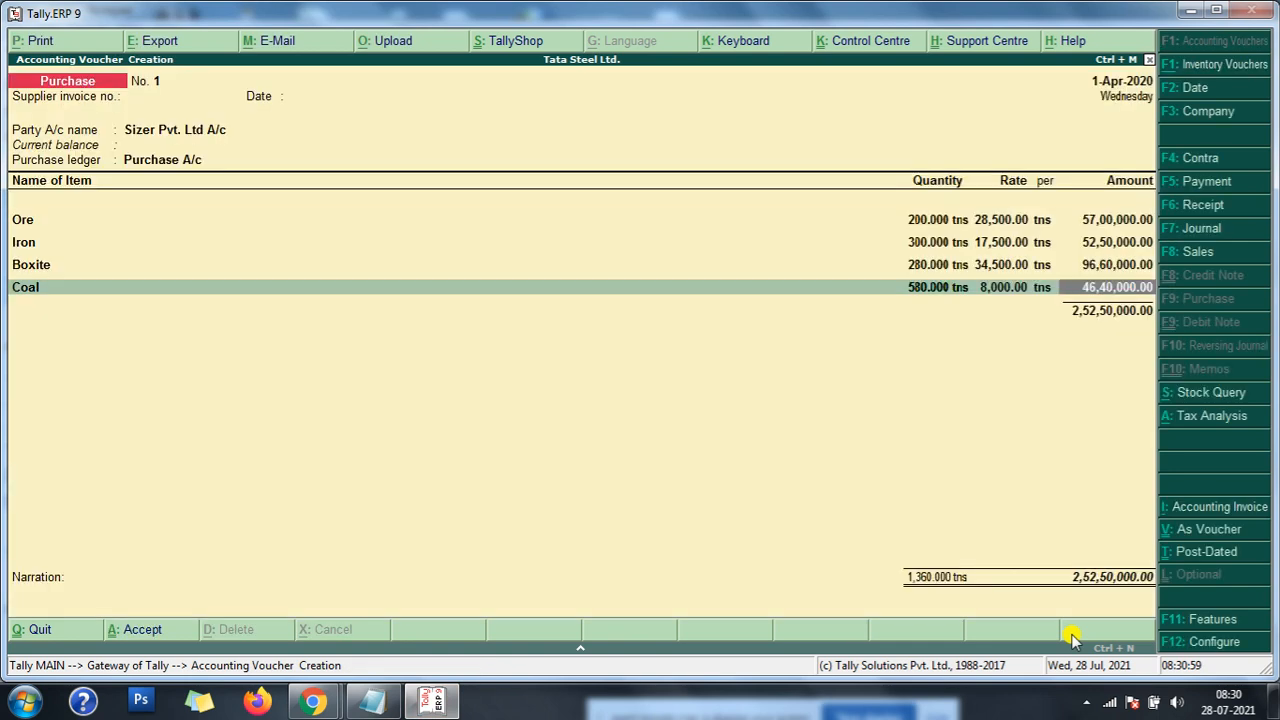
key(Return)
key(Return)
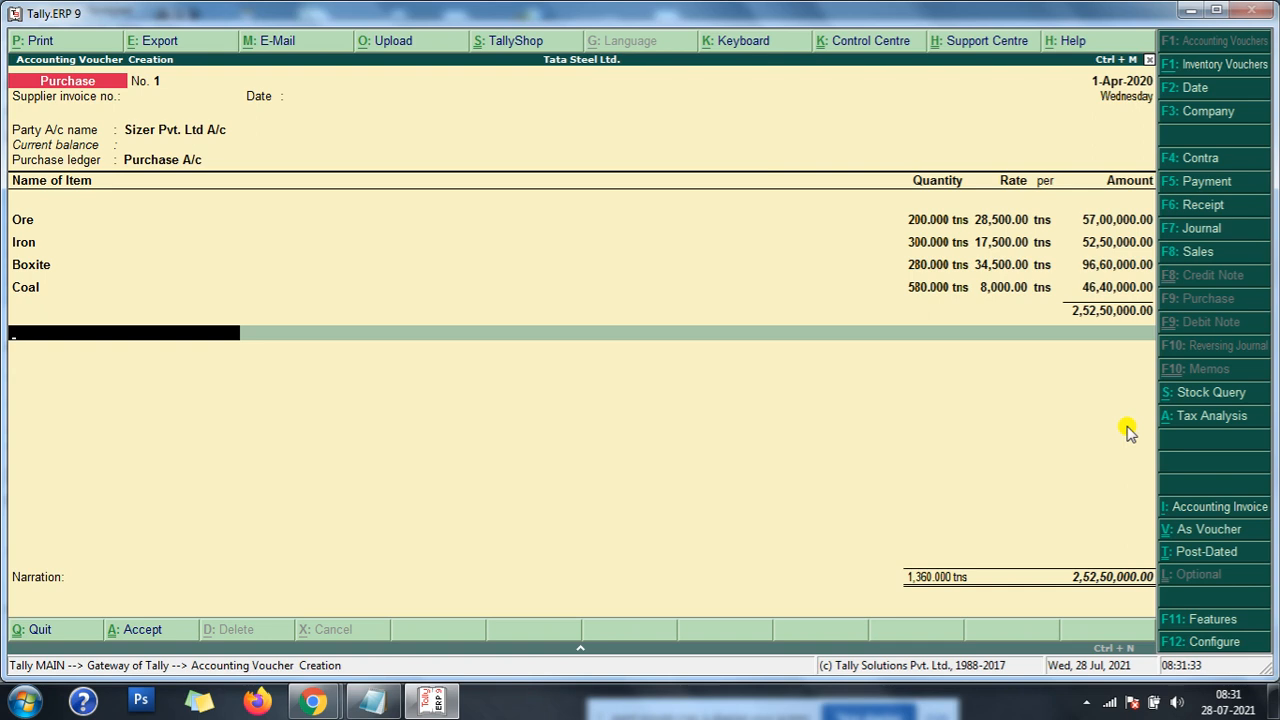
- Finish the item list and save the purchase voucher without a narration
key(Return)
key(Return)
key(Return)
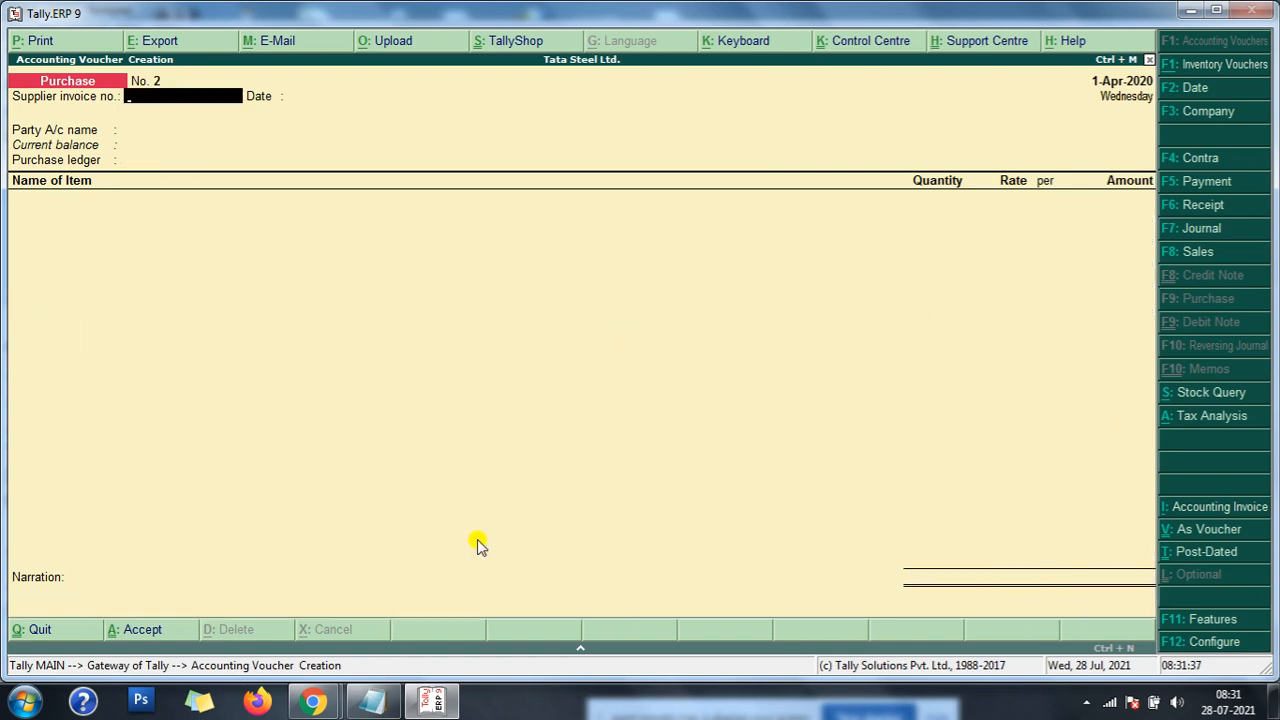
- Switch to the mfg entries notes in Notepad, highlight the Steel 12mm component estimate, and return to Tally.ERP 9
click(372, 700)
drag(8, 340, 373, 435)
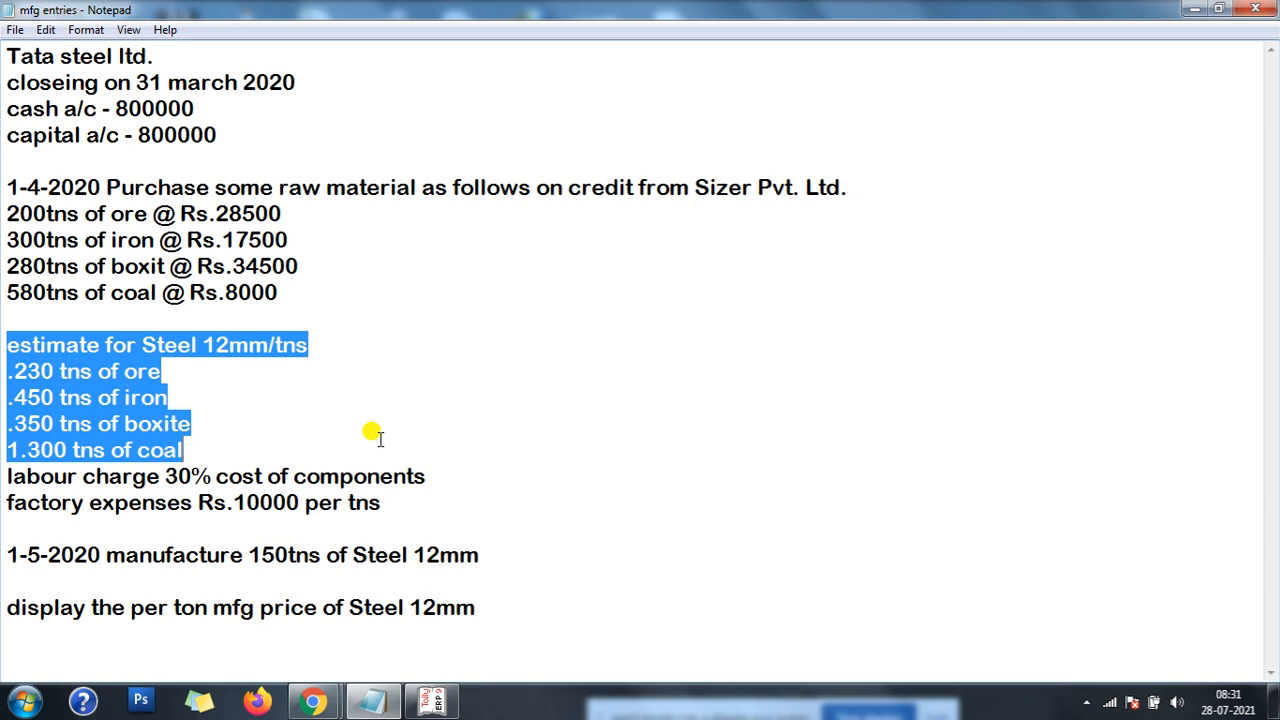
click(431, 701)
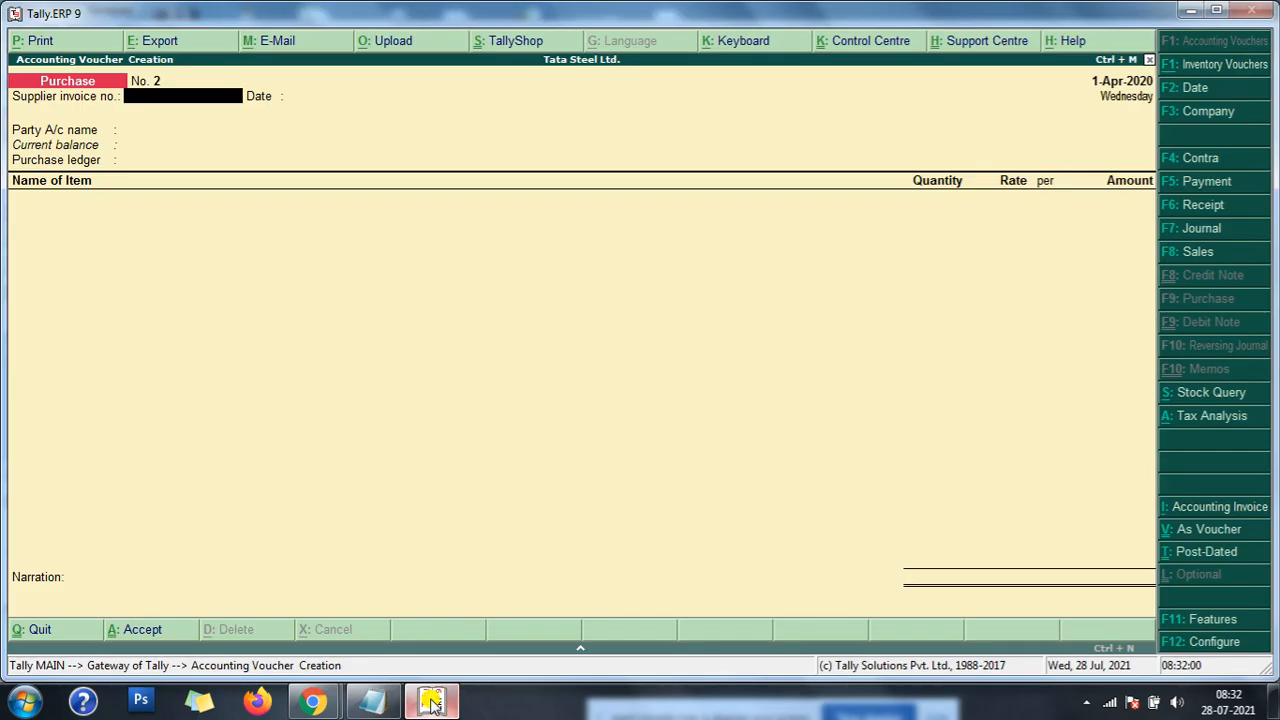
- Leave purchase voucher entry and open the inventory masters
key(Escape)
key(Return)
key(Up)
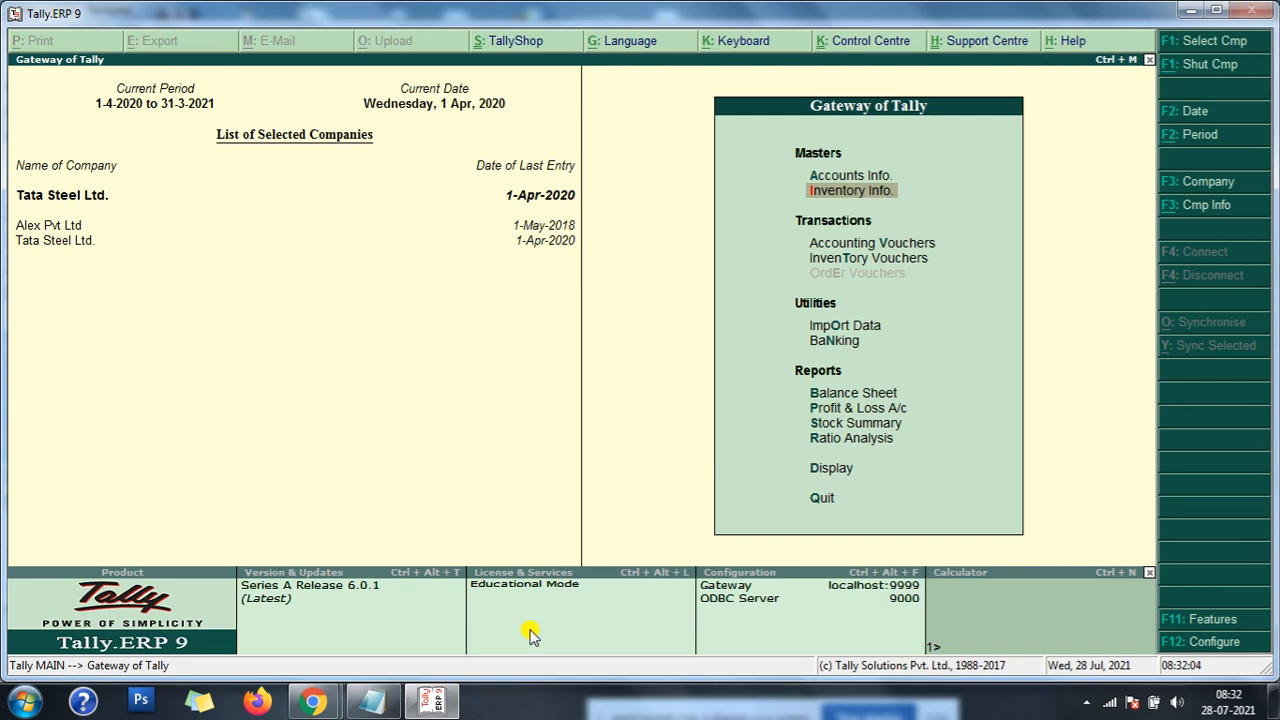
key(Return)
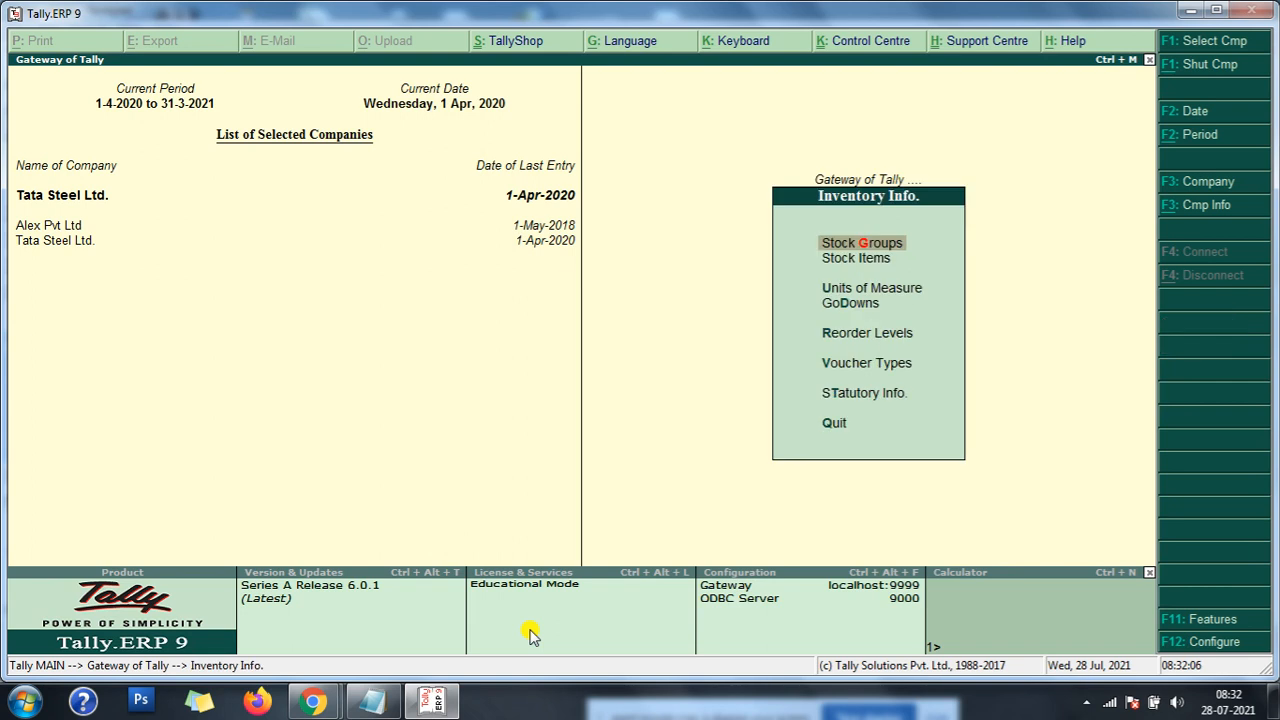
key(Return)
key(Down)
key(Return)
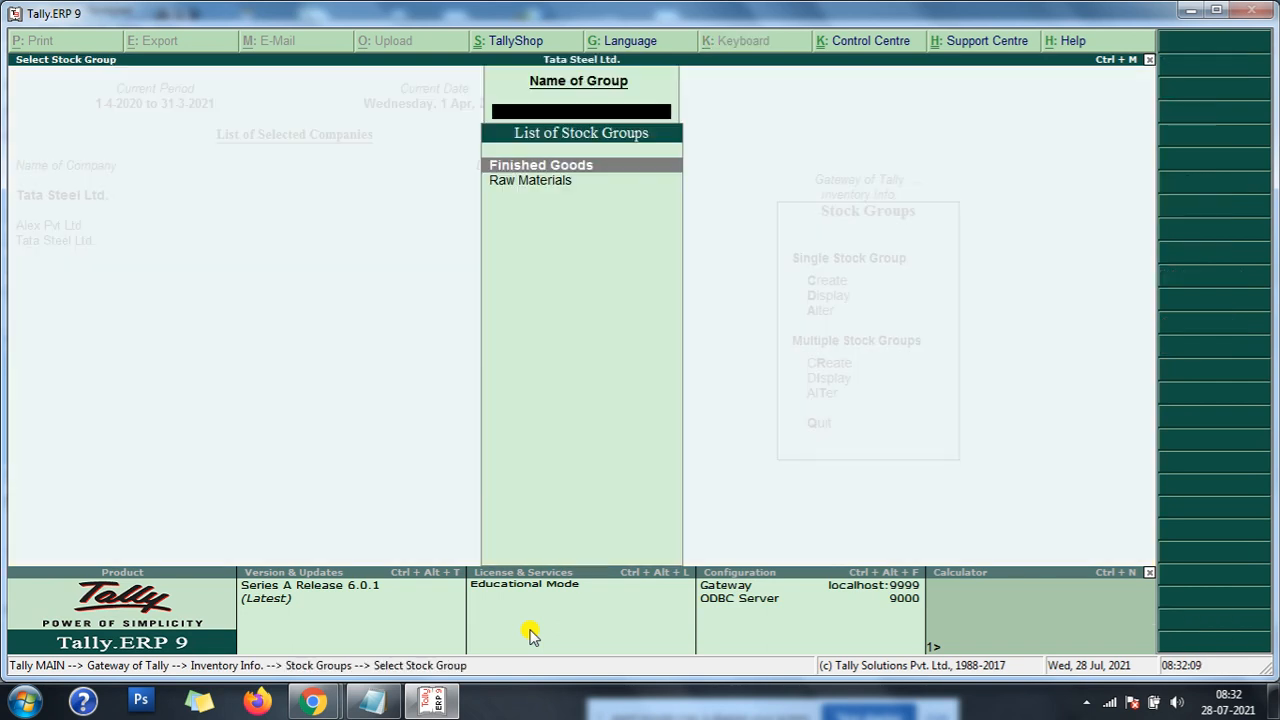
key(Escape)
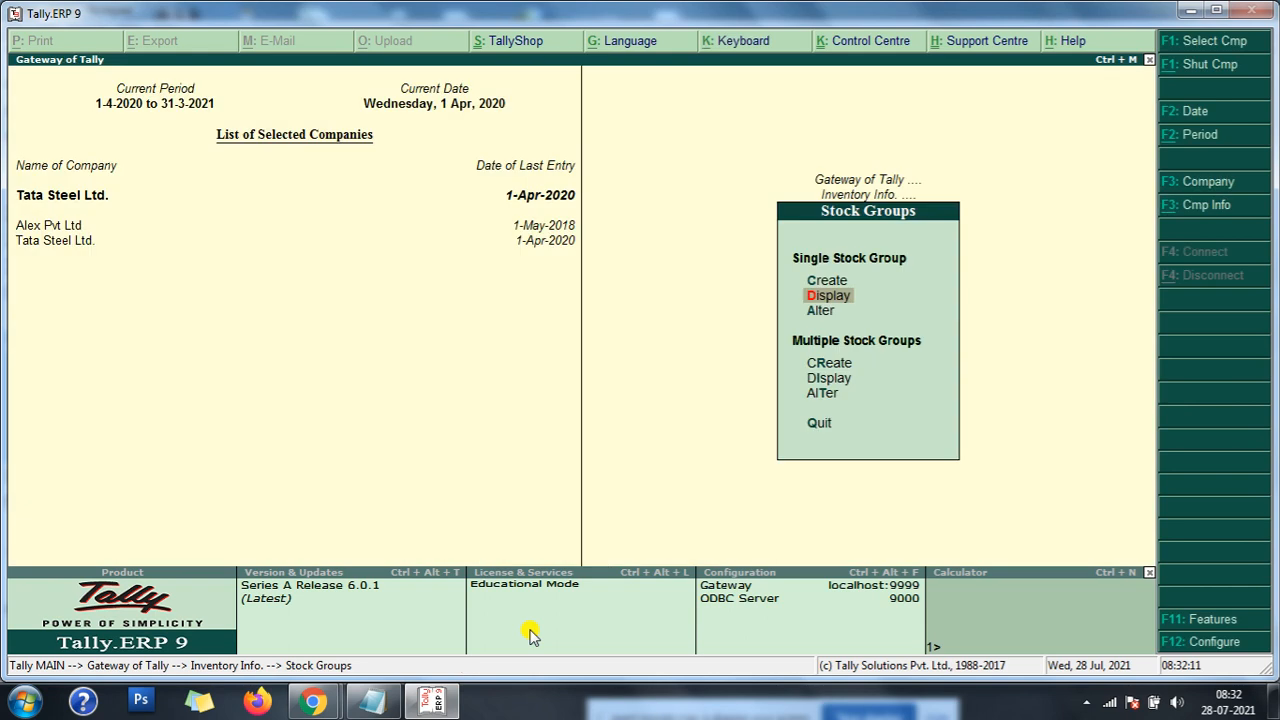
key(Escape)
- Start creating a single stock item
key(Down)
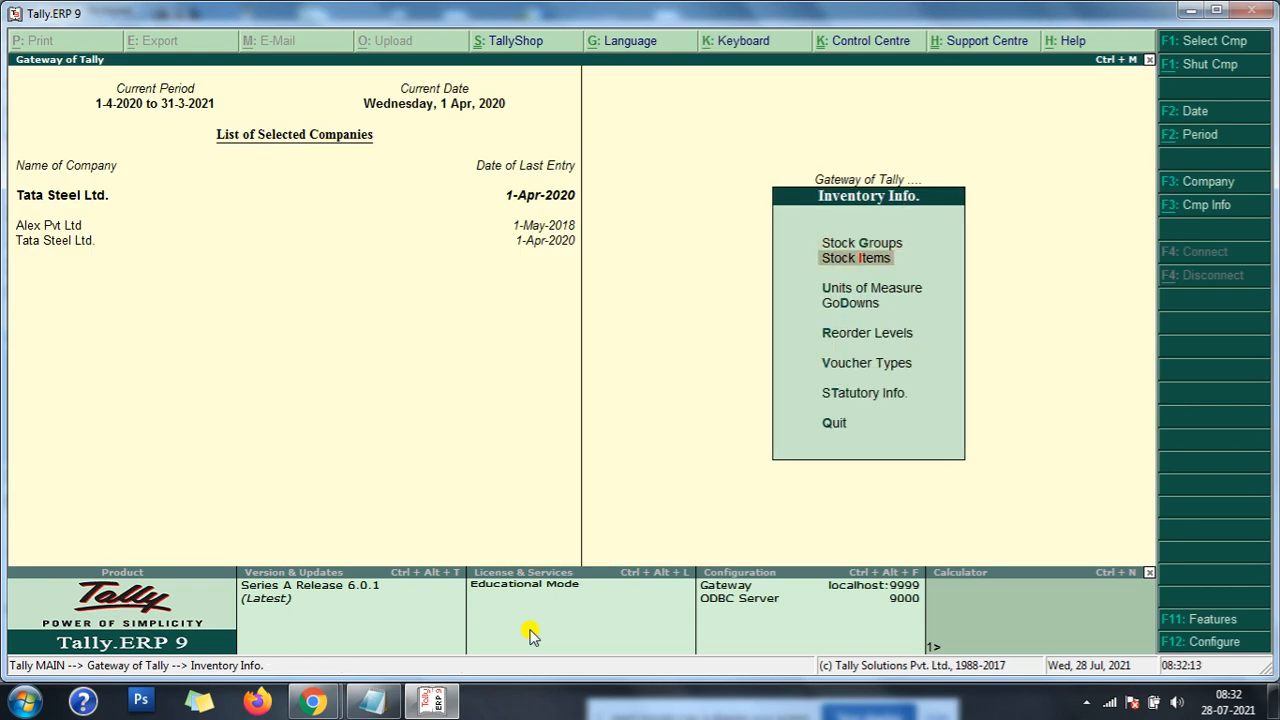
key(Return)
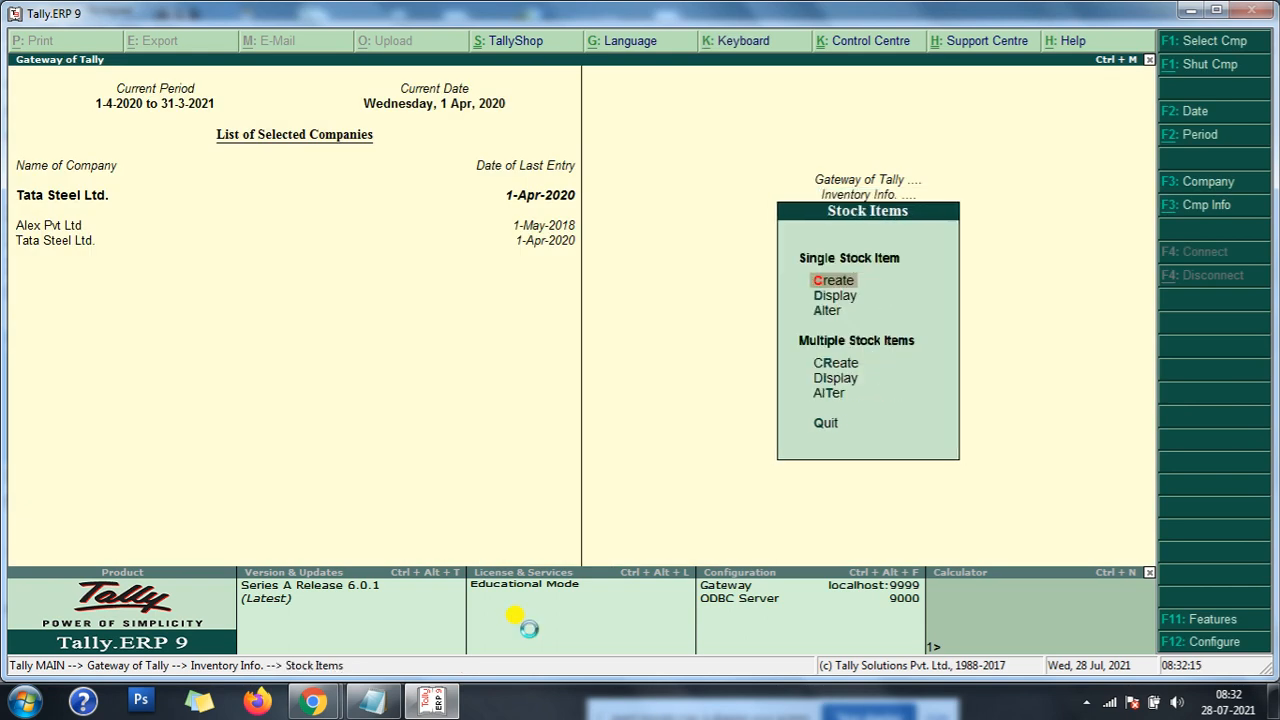
key(Return)
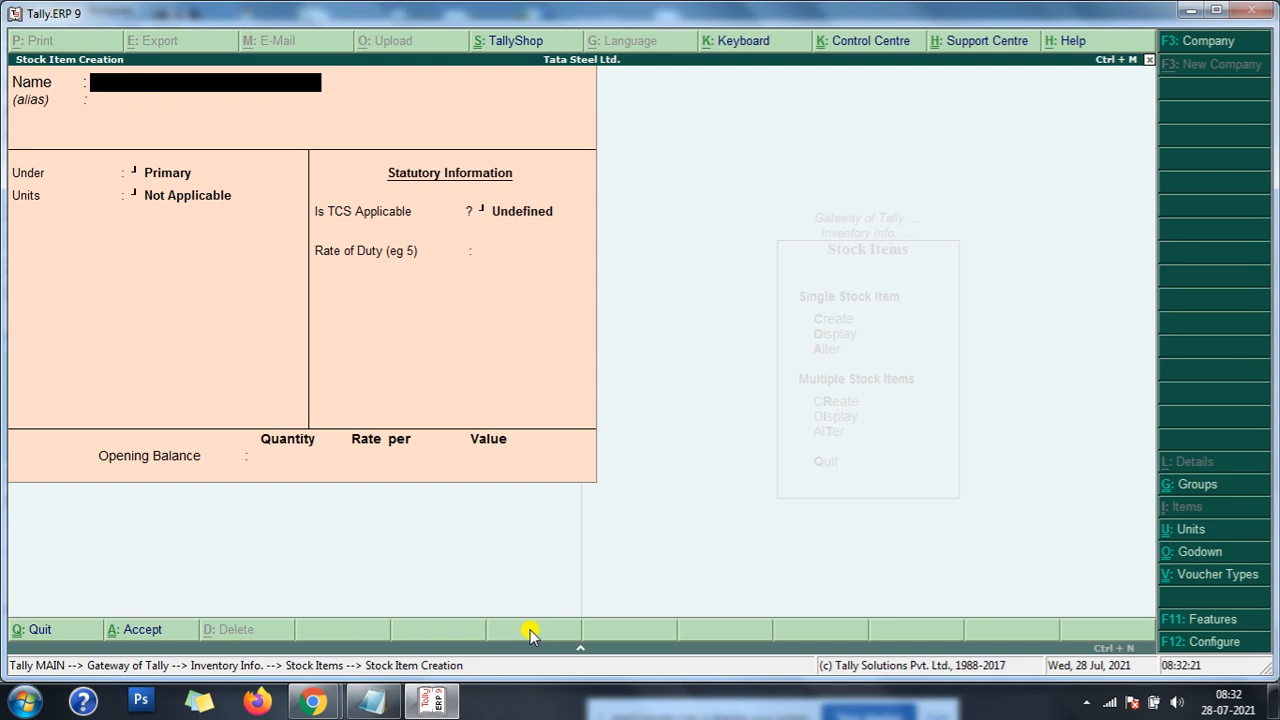
- Enable component list details (Bill of Materials) in the stock item configuration
key(F12)
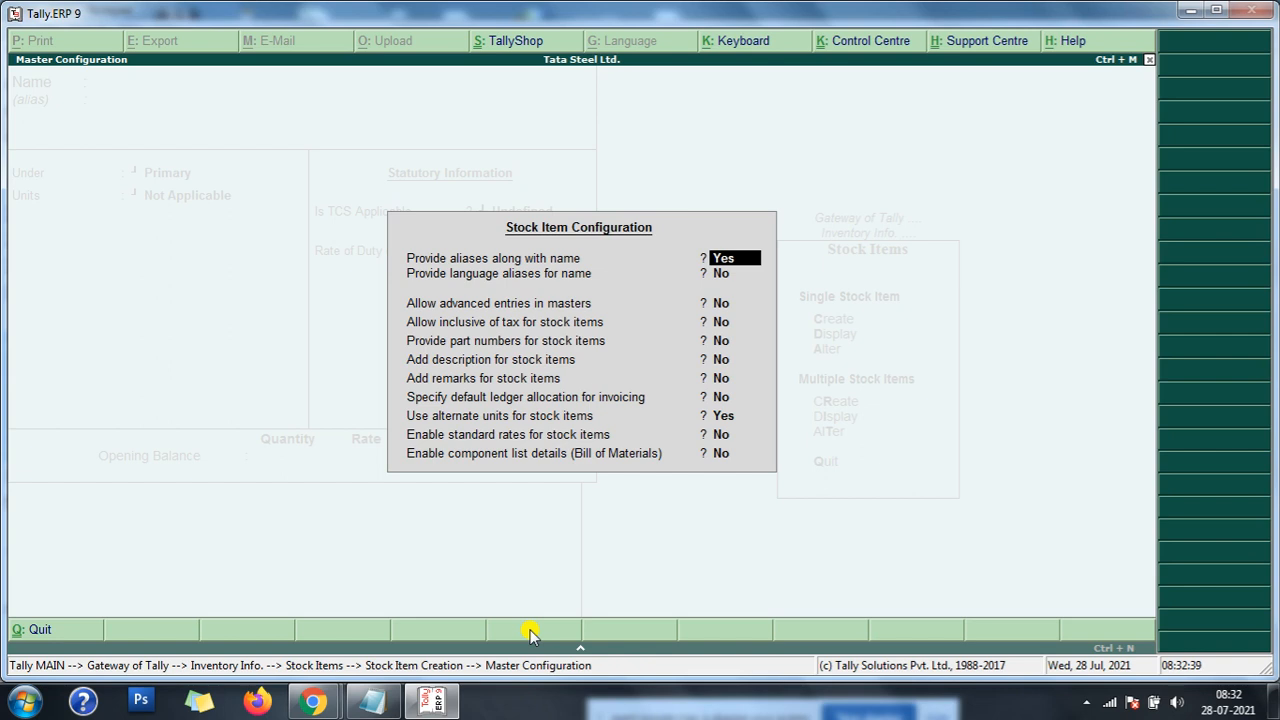
key(Return)
key(Return)
key(Return)
key(Return)
key(Return)
key(Return)
key(Return)
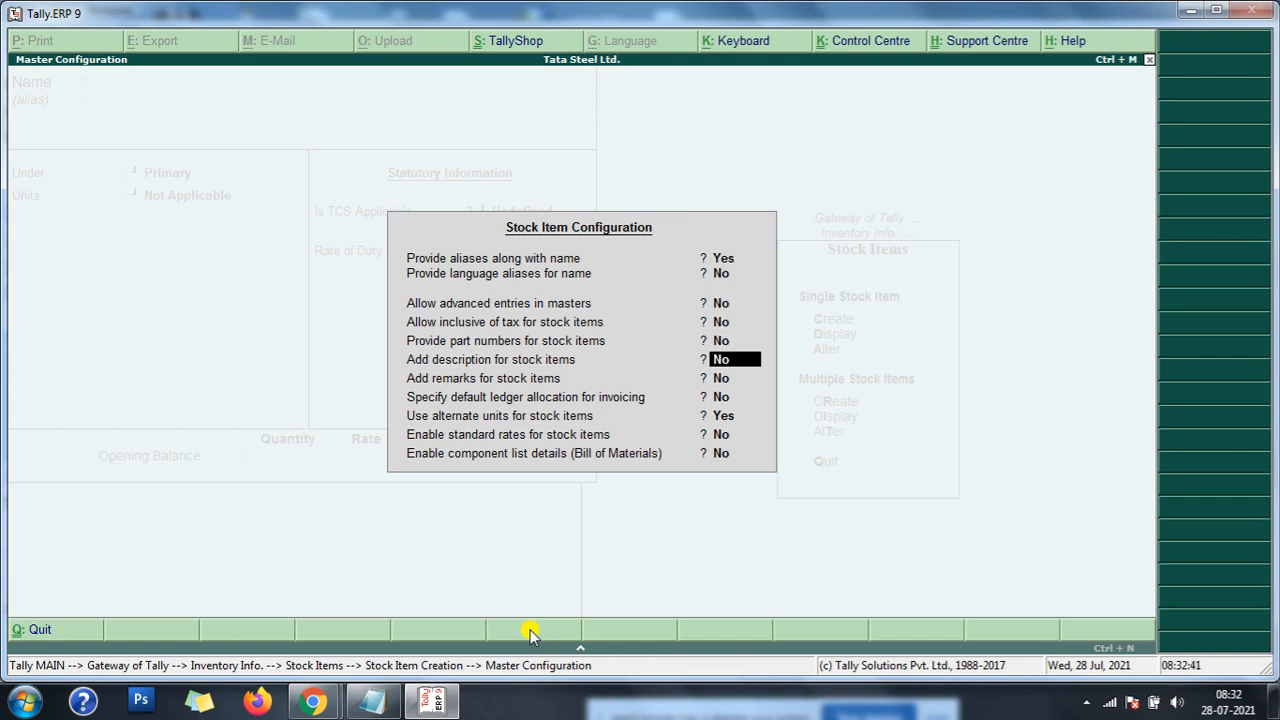
key(Return)
key(Return)
key(Return)
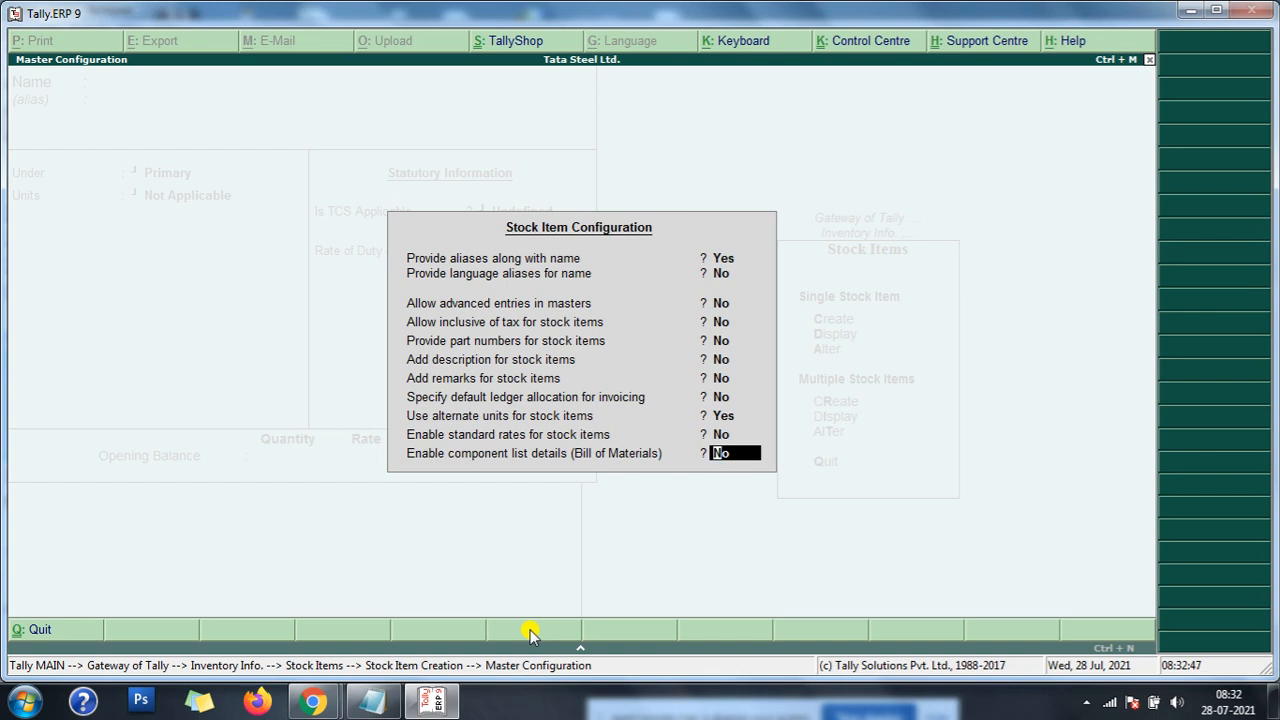
text(y)
key(Return)
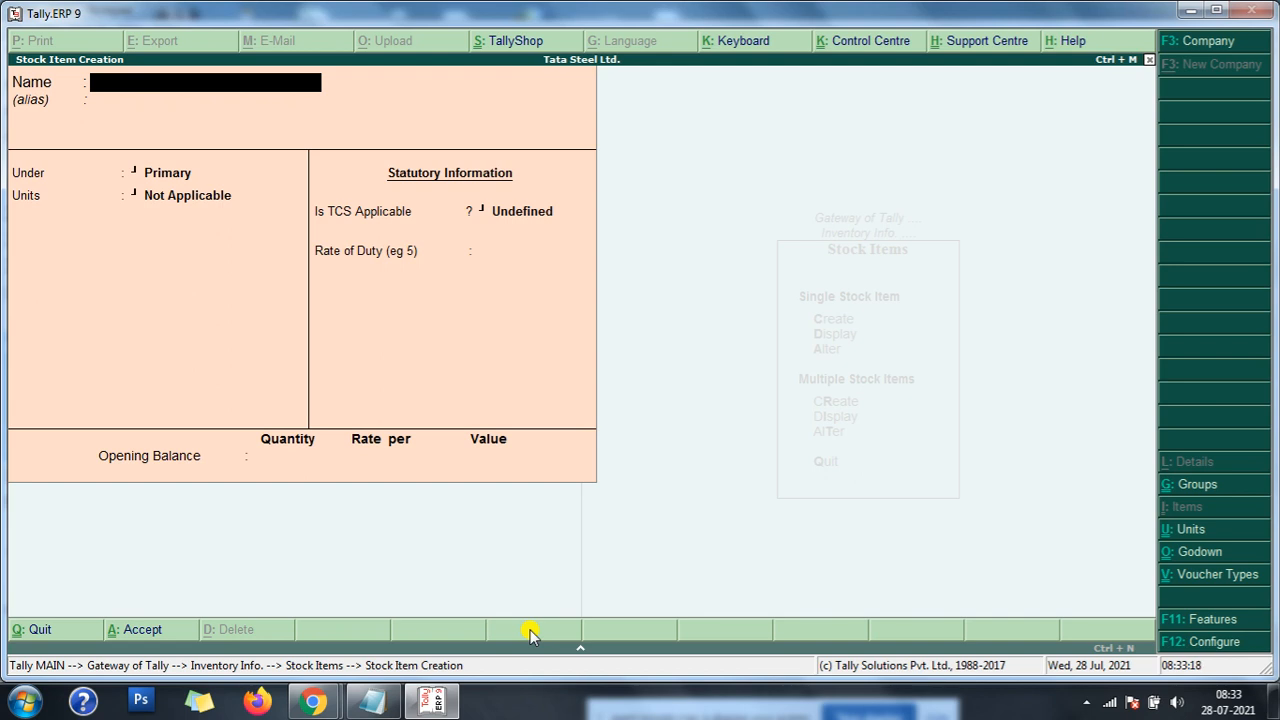
- Name the new stock item Steel 12mm and leave its alias blank
text(Steel 12 m)
key(BackSpace)
text(mm)
key(BackSpace)
key(BackSpace)
key(BackSpace)
text(mm)
key(Return)
key(Return)
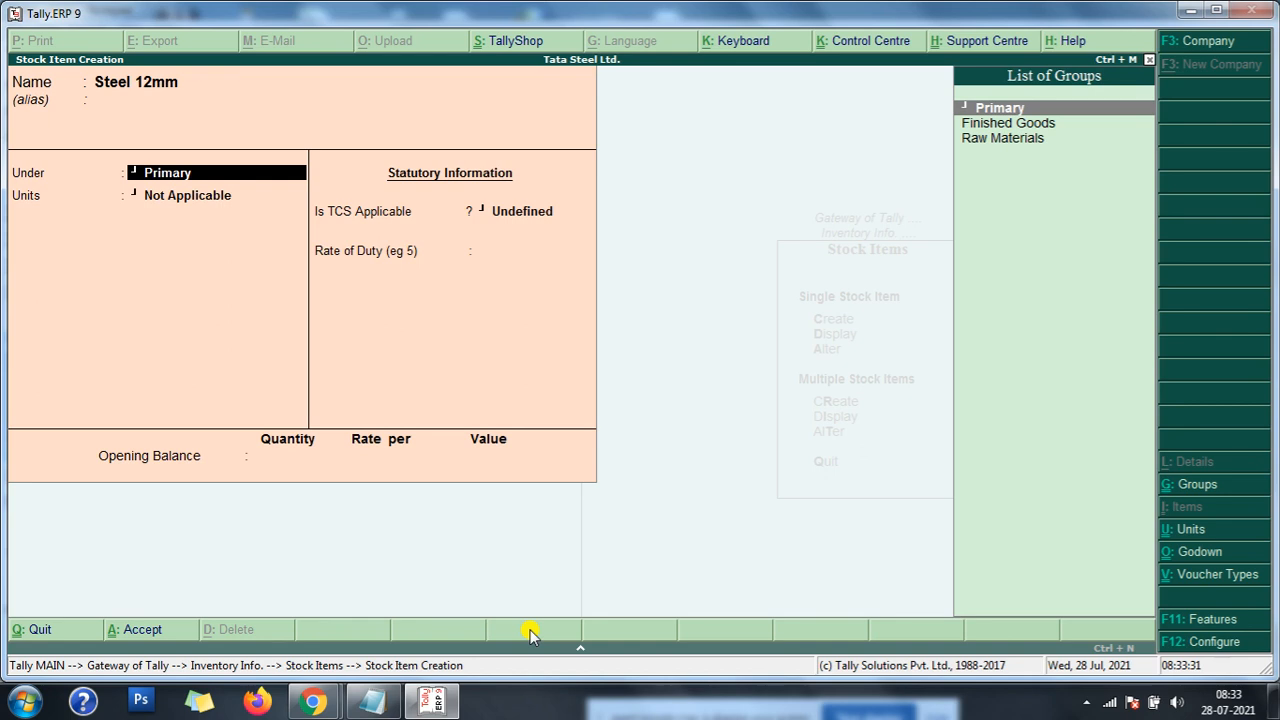
- Place Steel 12mm under Finished Goods with tns as its unit and no alternate unit
key(Down)
key(Down)
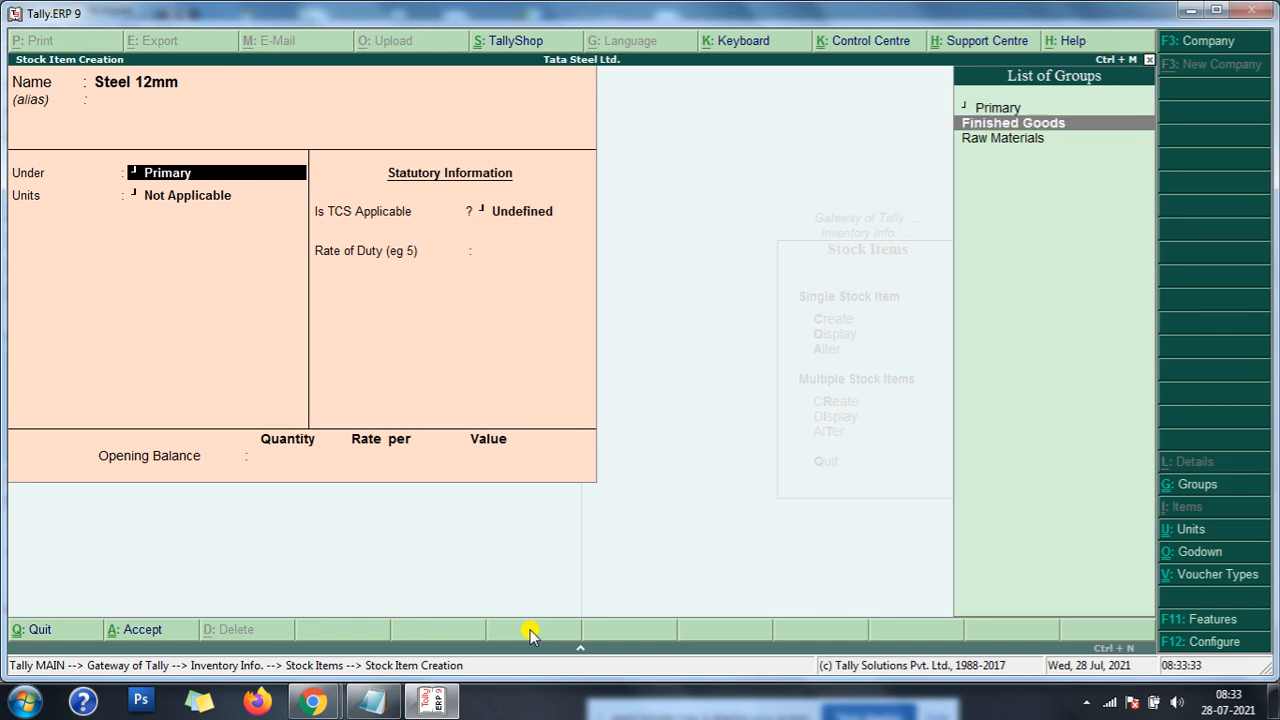
key(Up)
key(Return)
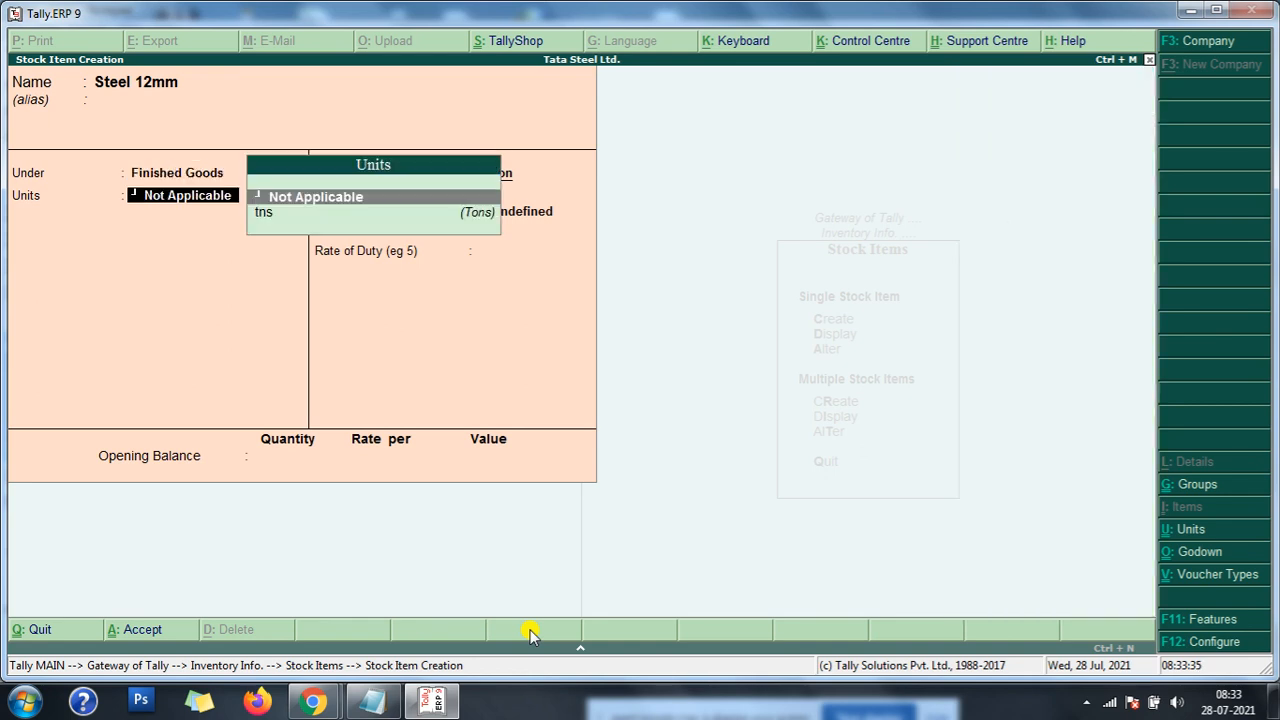
key(Down)
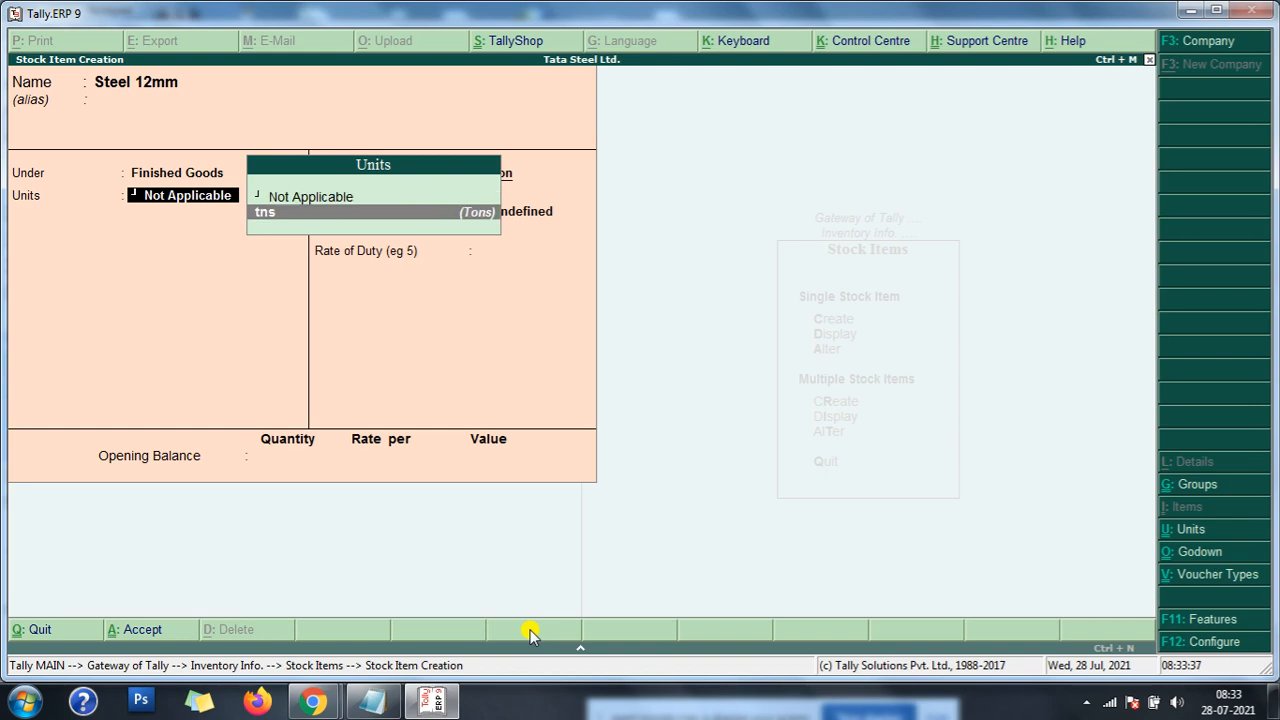
key(Return)
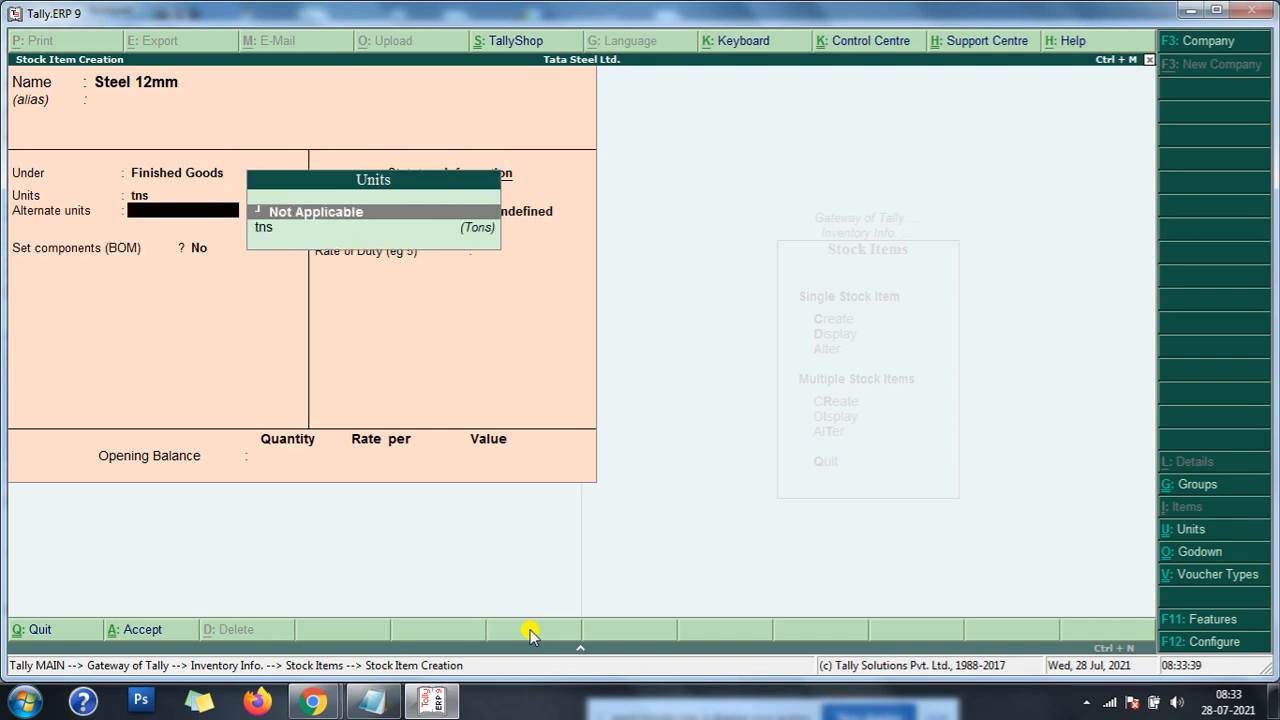
key(Return)
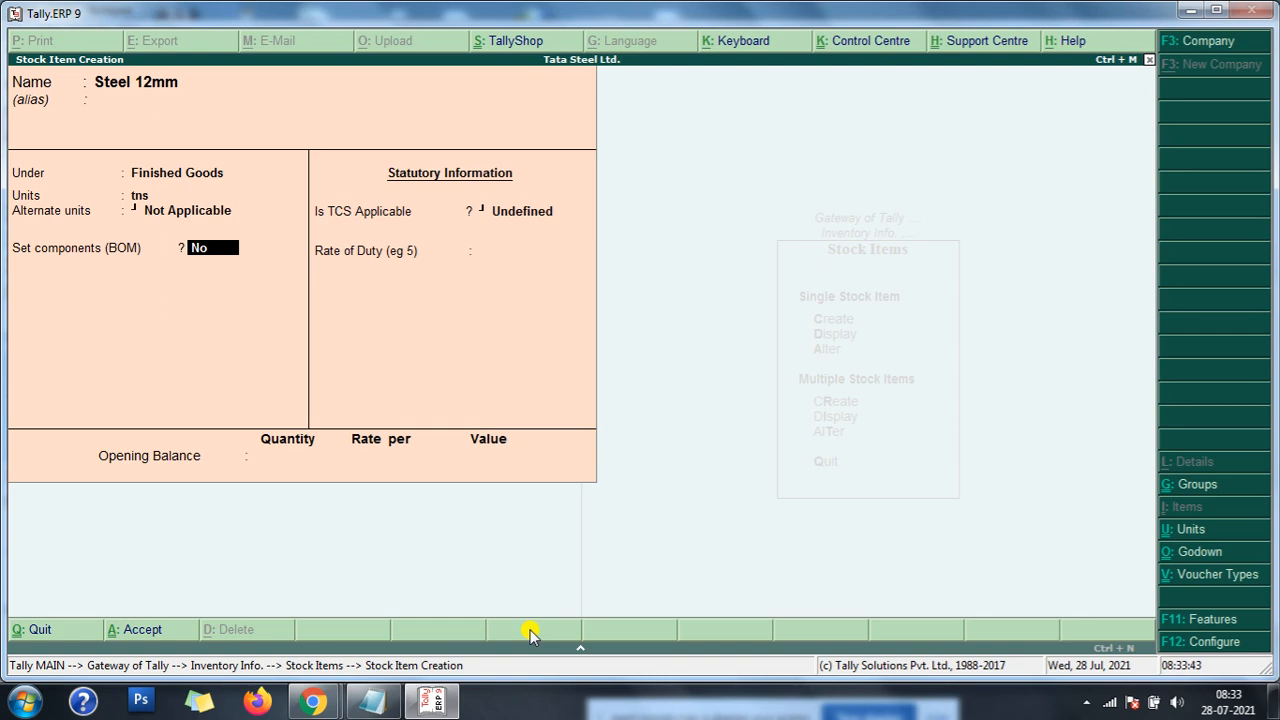
- Enable BOM components for Steel 12mm and create the BOM 1may2020 with a unit of manufacture of 1 tns
text(y)
key(Return)
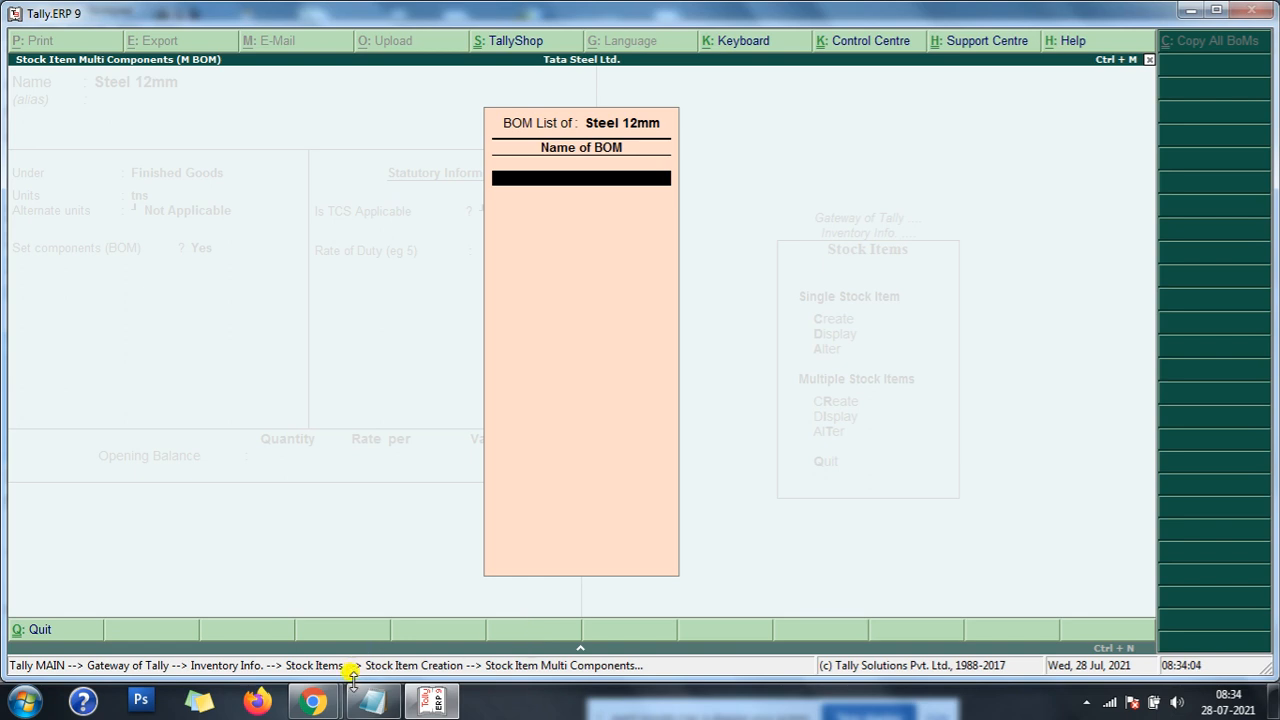
click(373, 703)
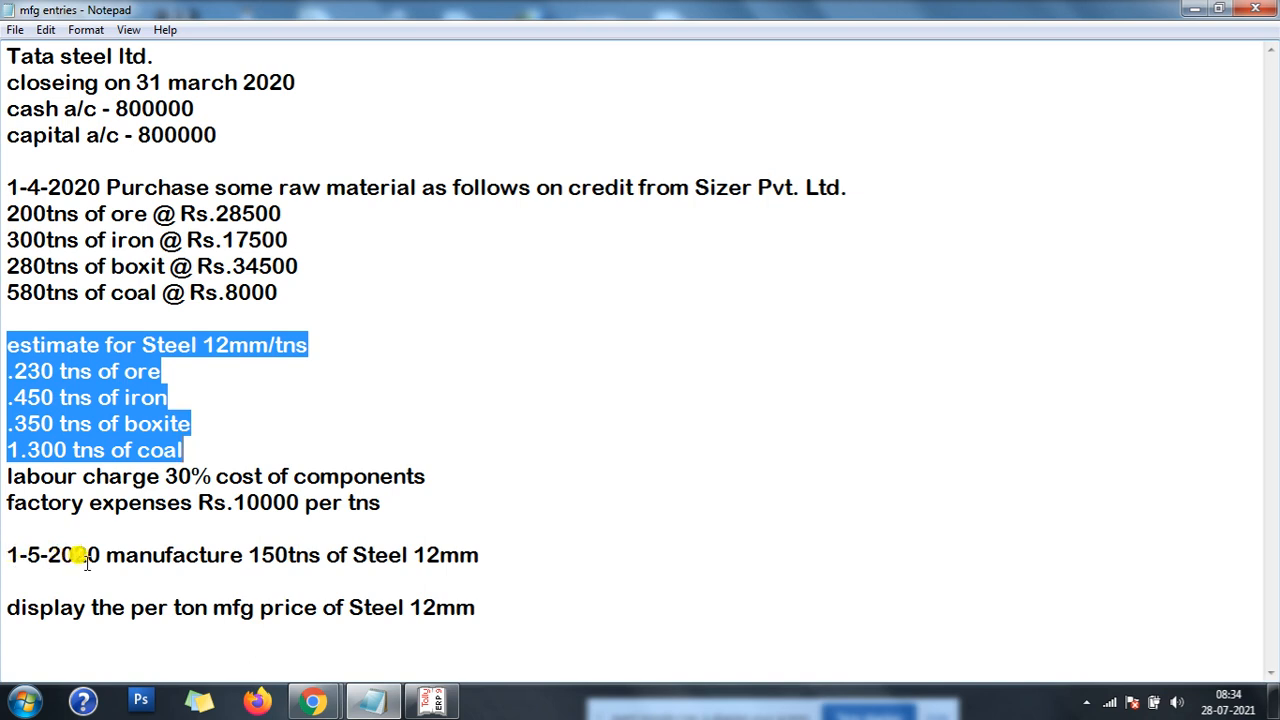
click(432, 701)
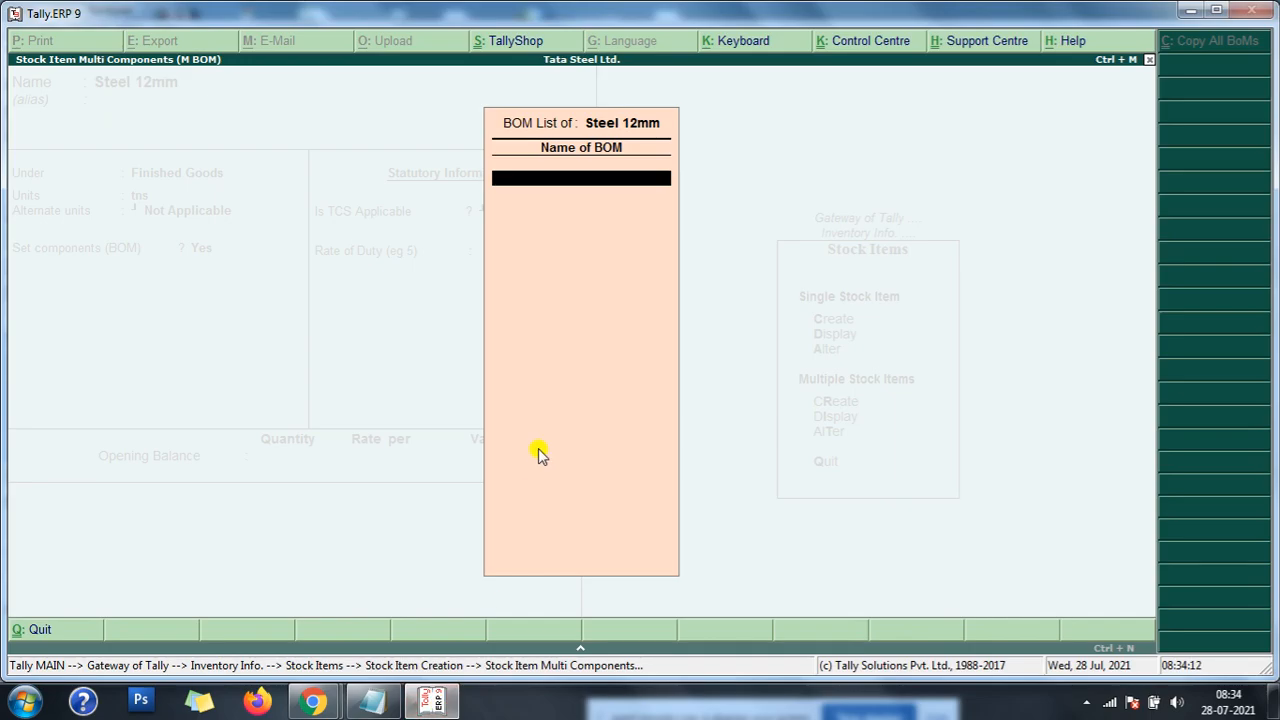
text(1may2020)
key(Return)
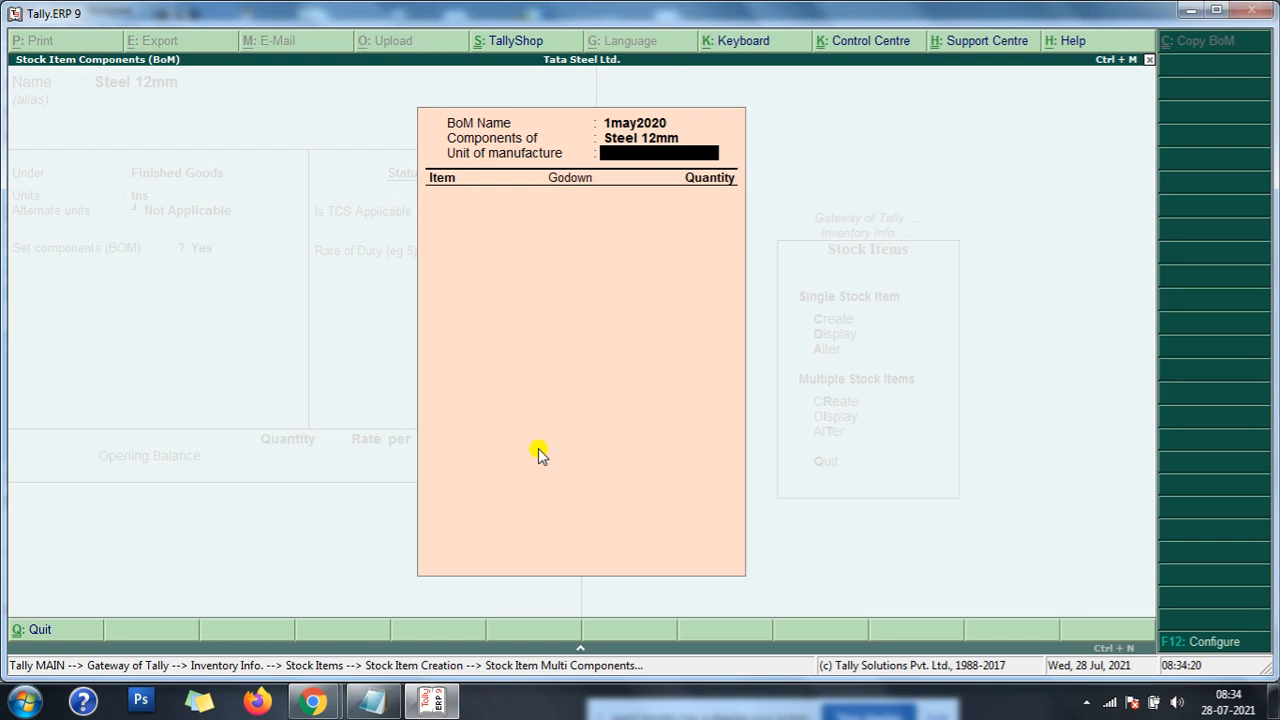
text(1)
key(Return)
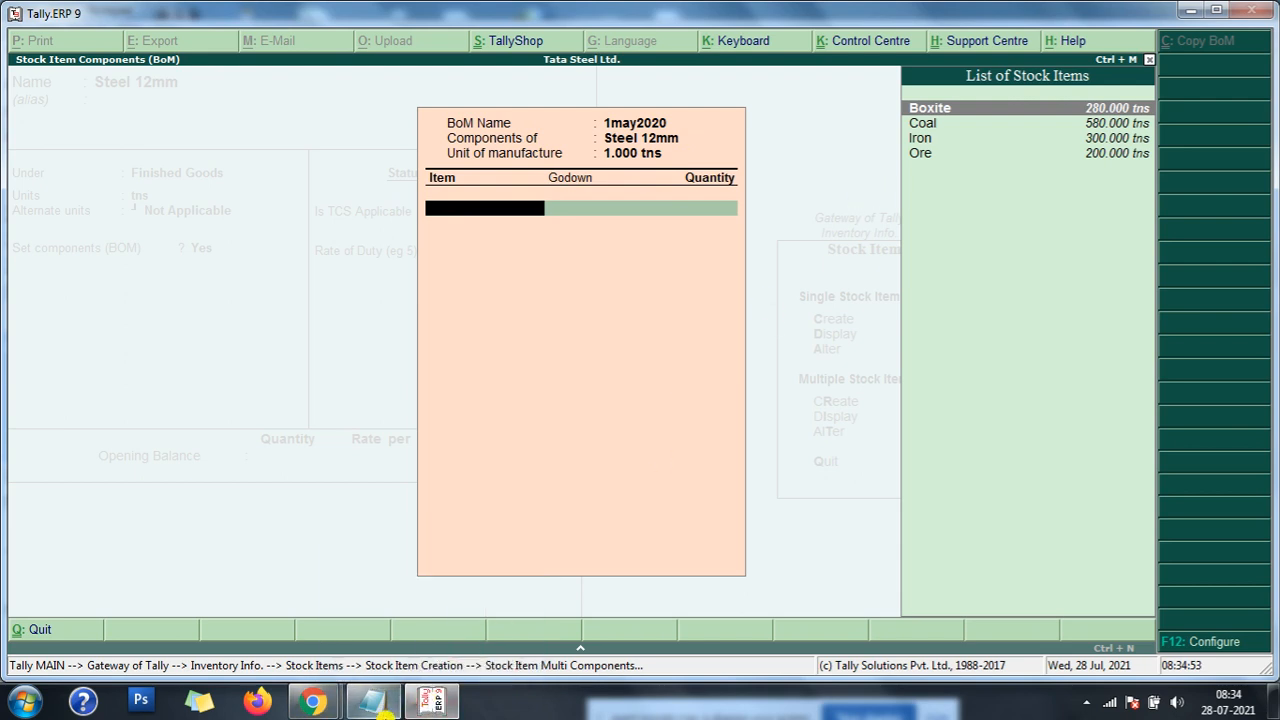
- Check the Steel 12mm estimate in the mfg entries notes and add Ore from Main Location as a component with quantity 0.230 tns
click(373, 705)
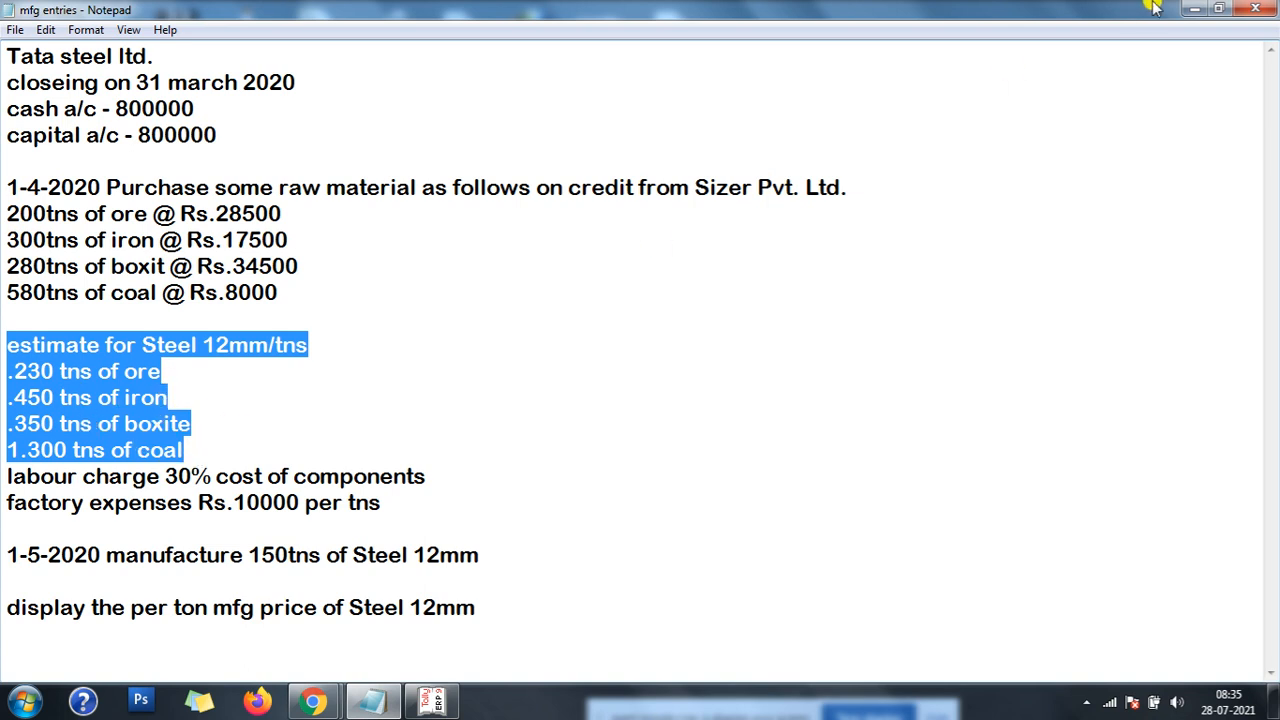
click(1195, 9)
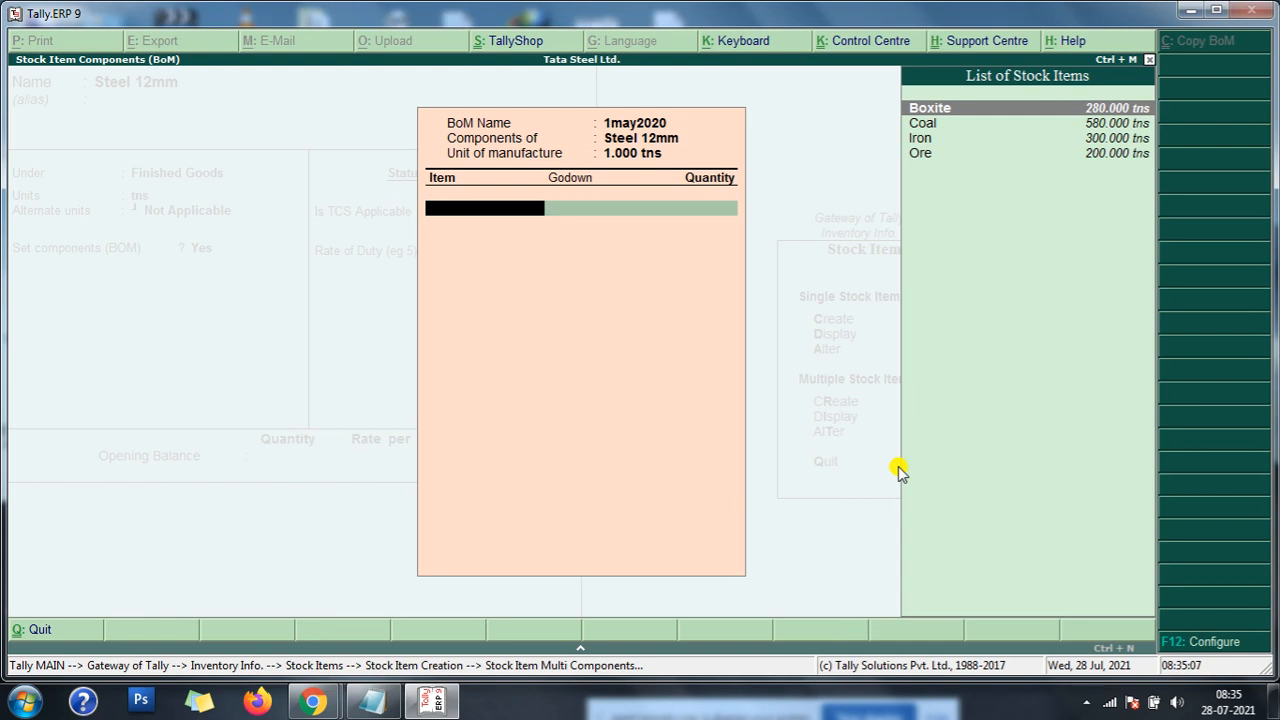
key(Down)
key(Down)
key(Down)
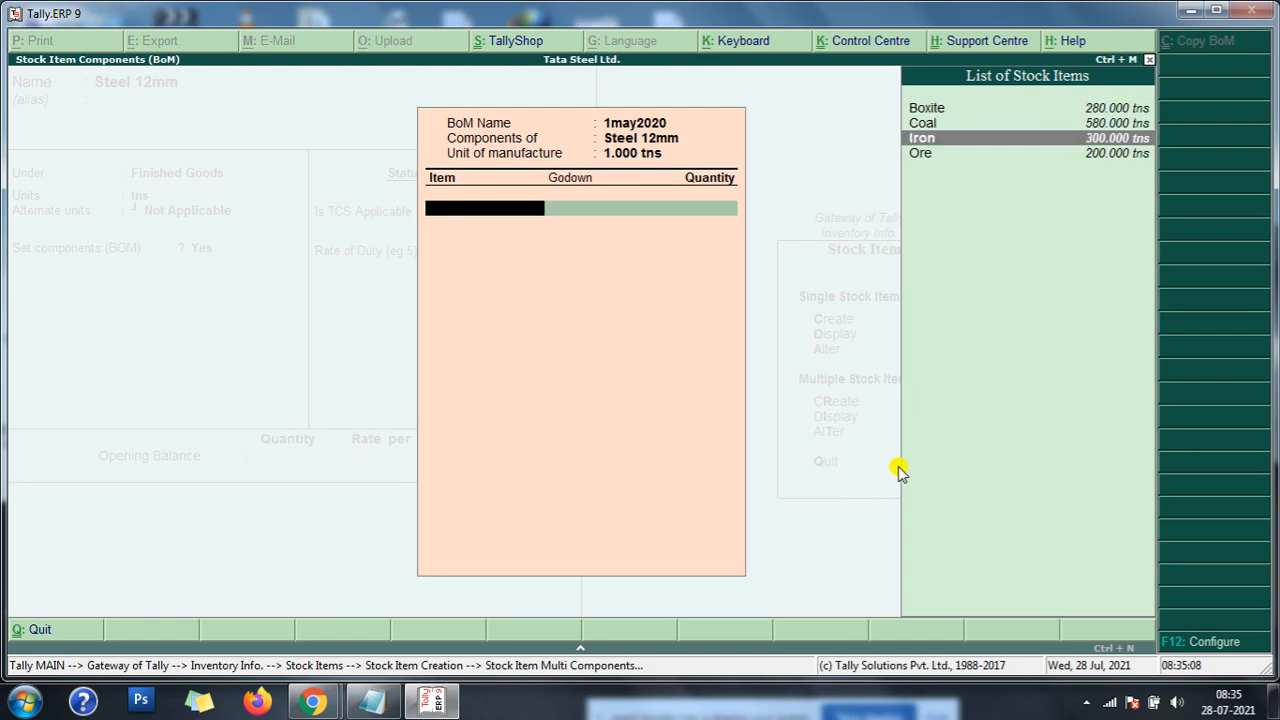
key(Return)
key(Return)
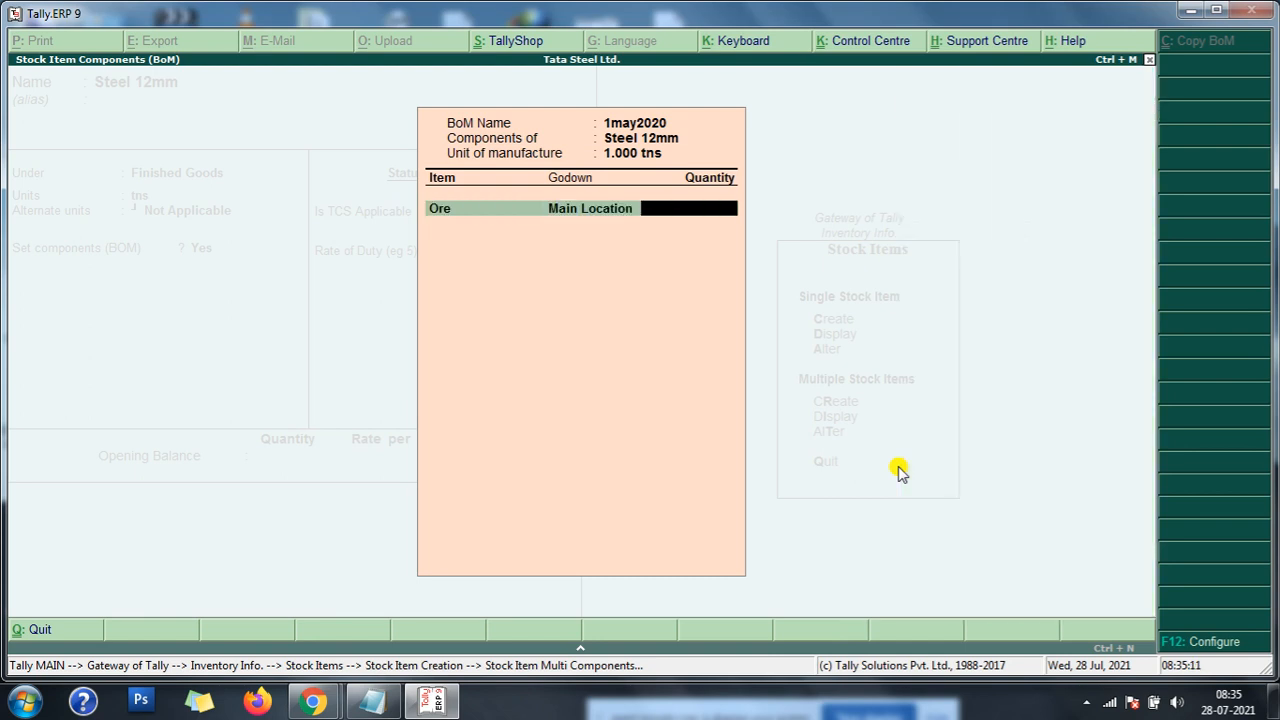
text(.230)
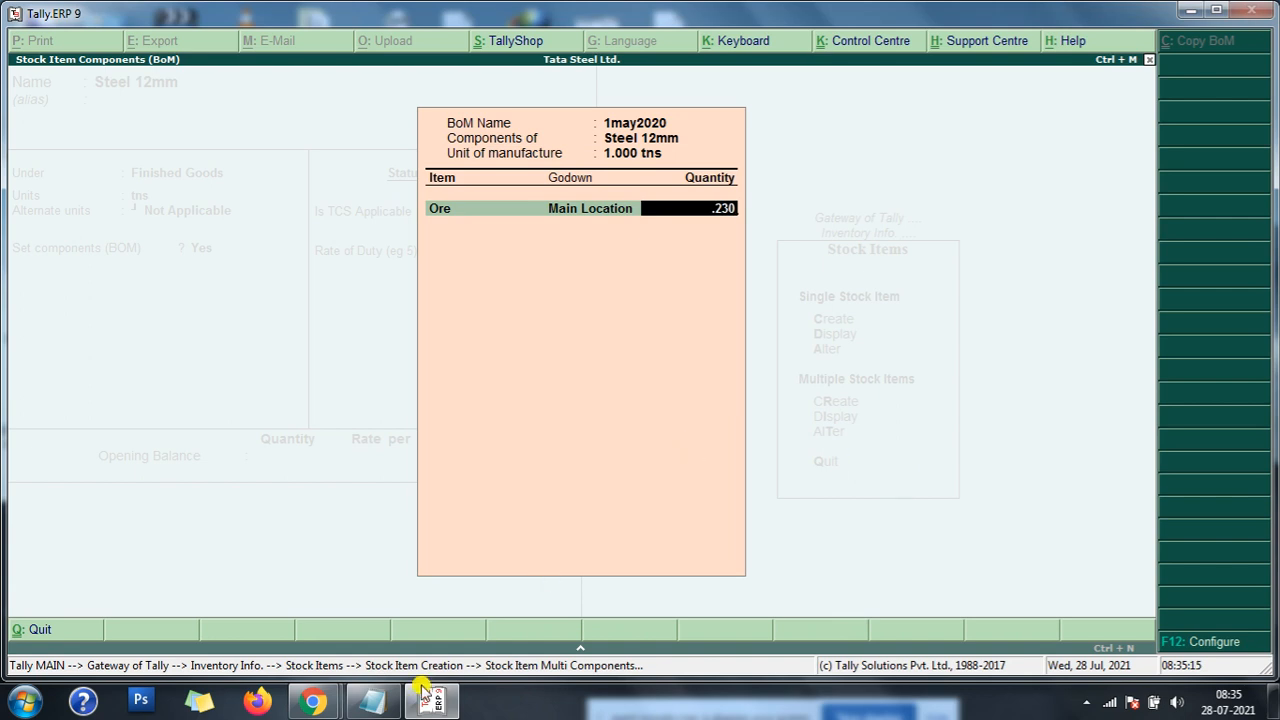
click(372, 701)
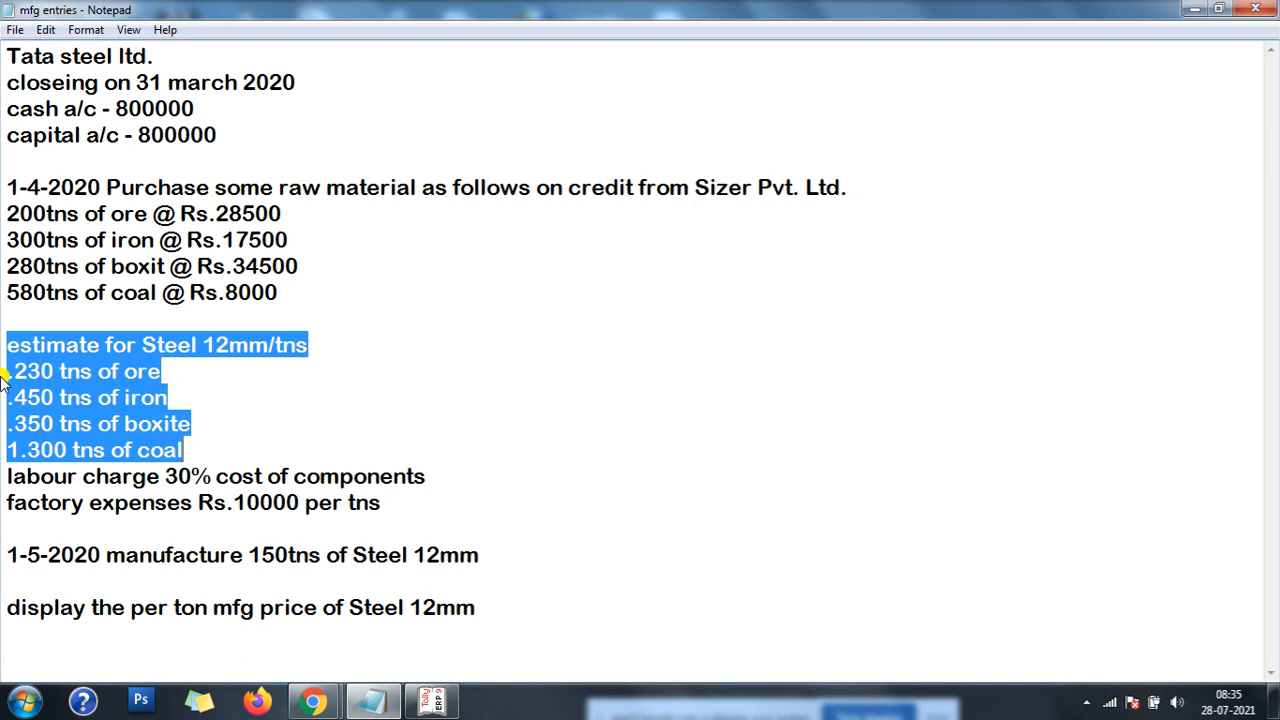
click(1195, 10)
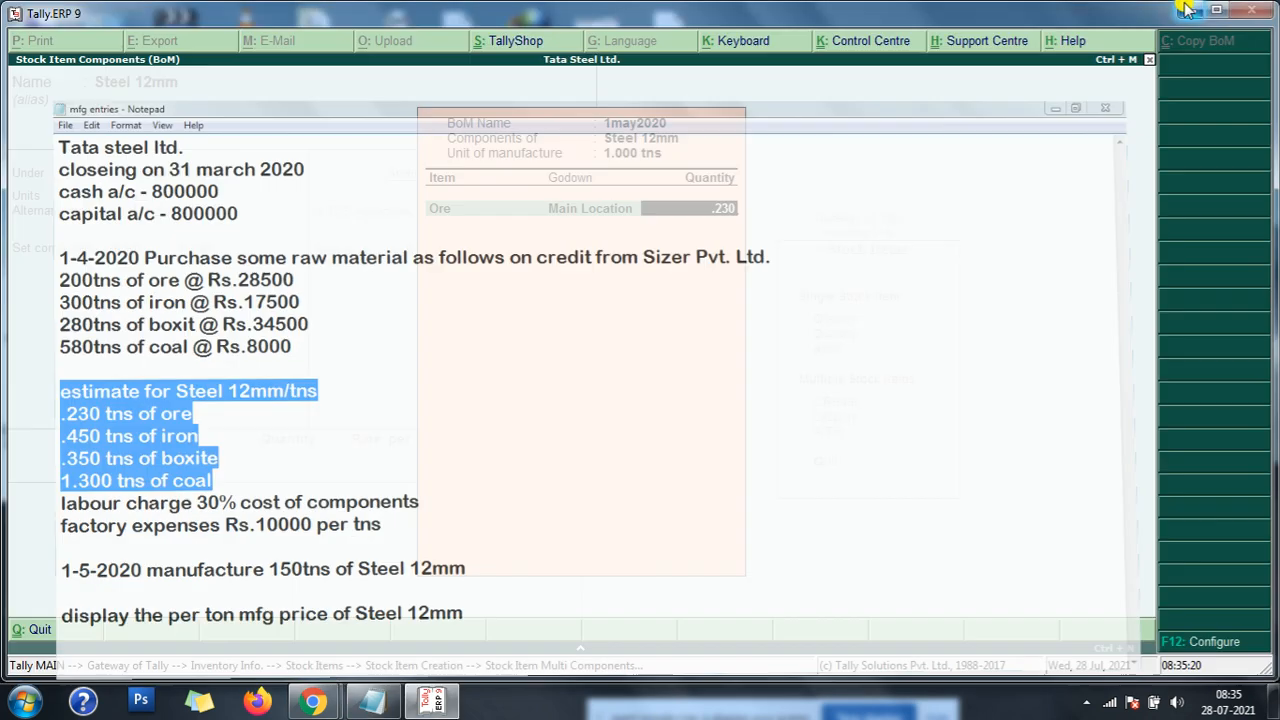
key(Return)
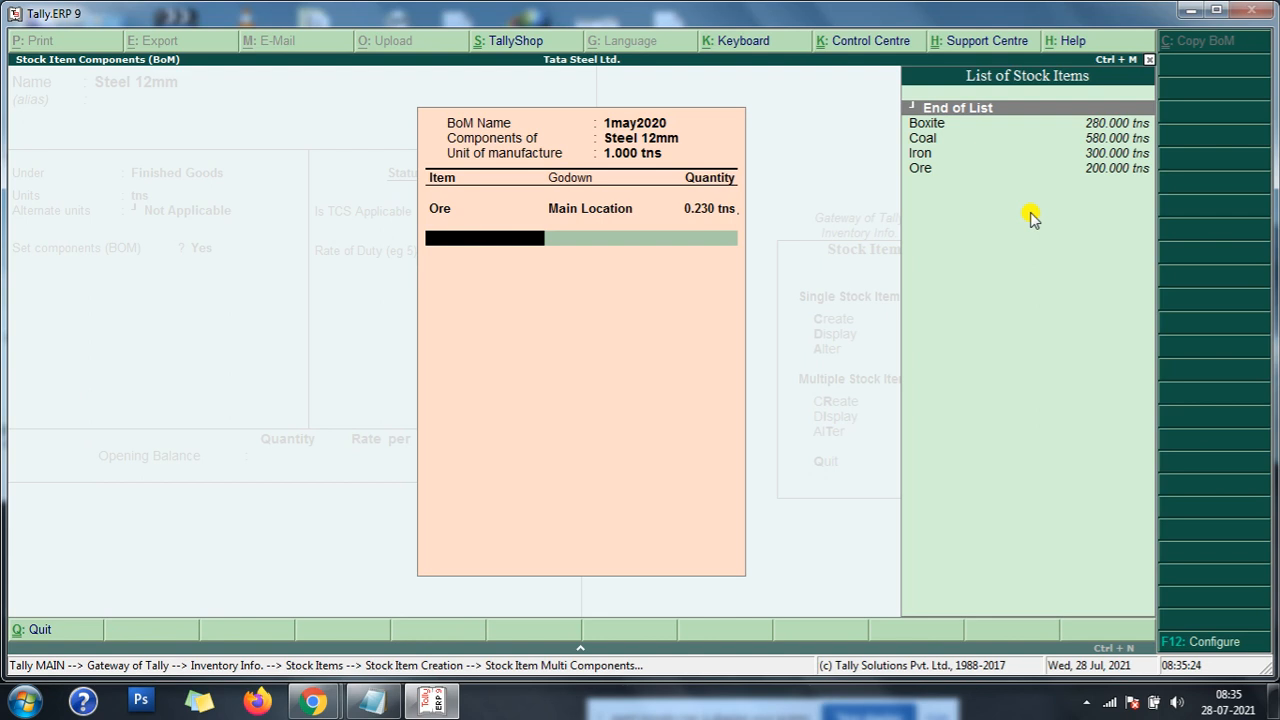
- Add Iron from Main Location to the 1may2020 BOM with a quantity of 0.450 tns
key(Down)
key(Down)
key(Down)
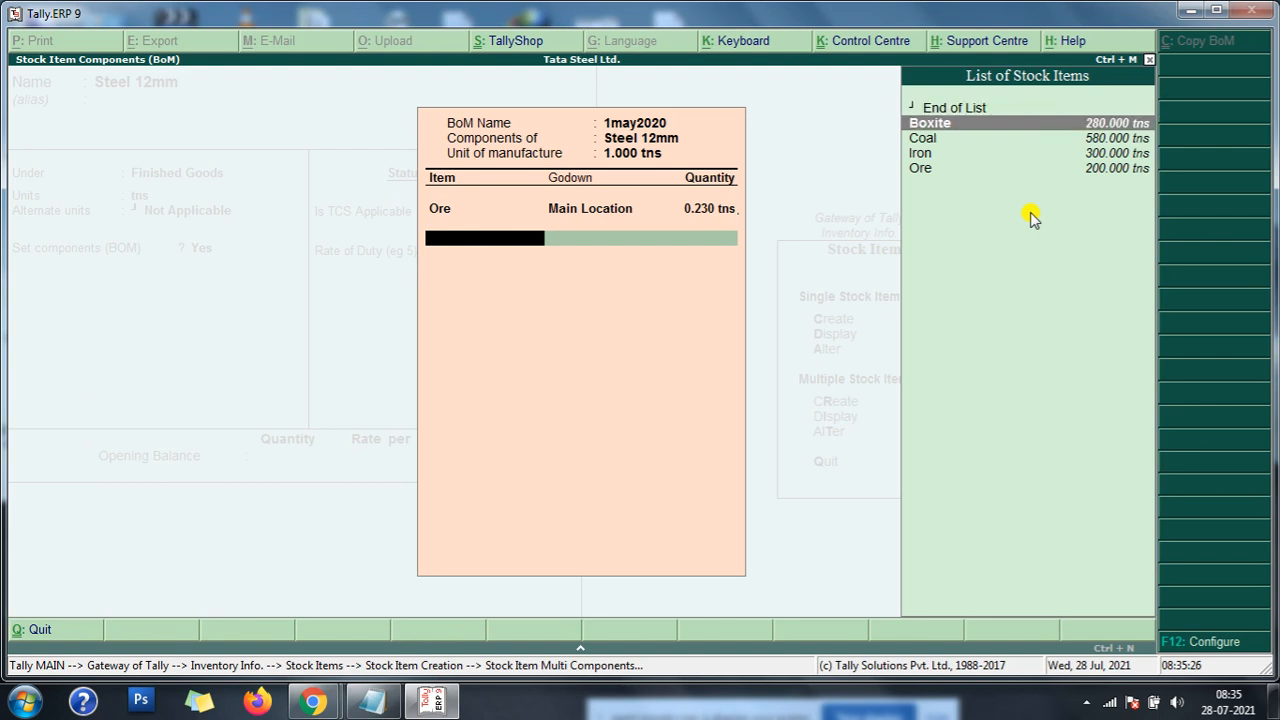
key(Return)
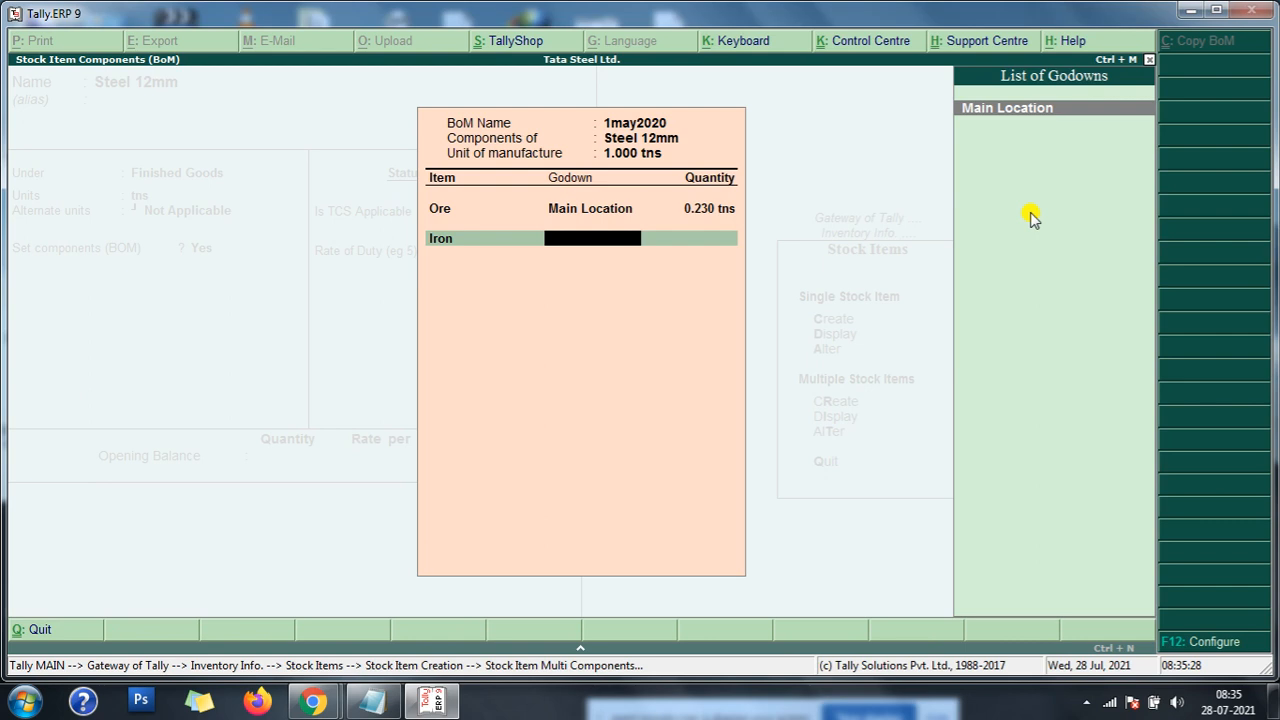
key(Return)
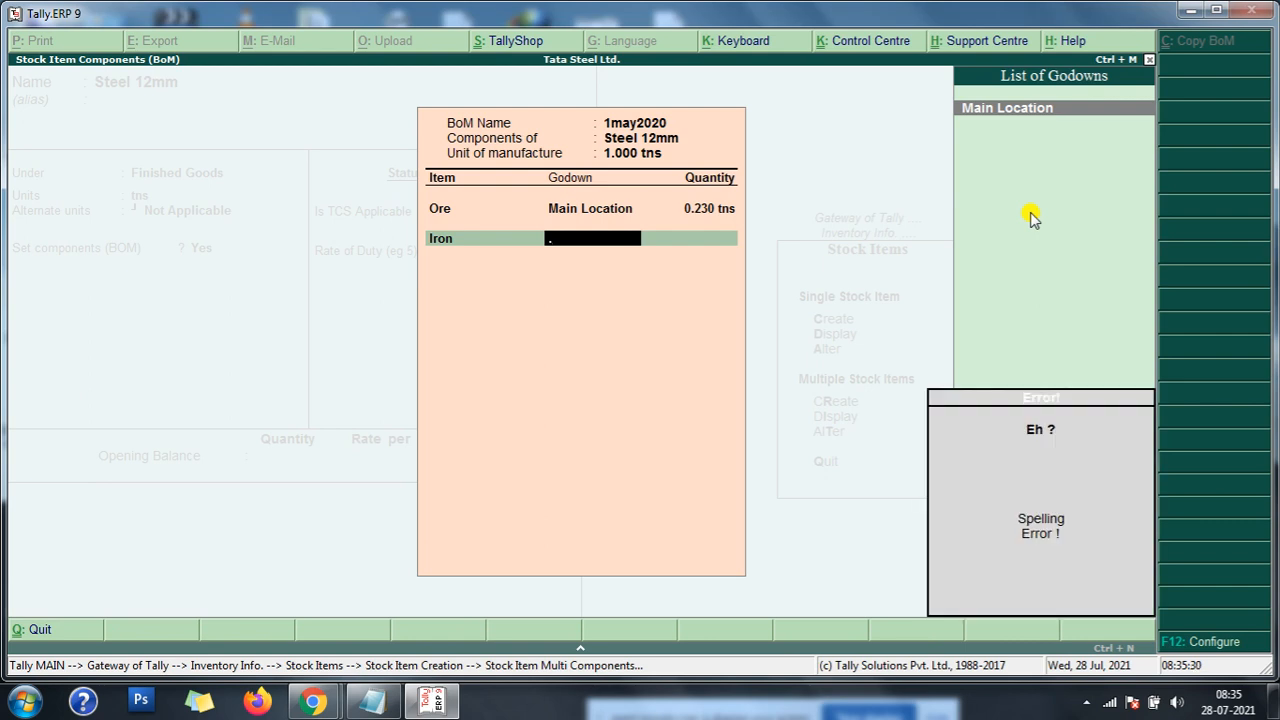
key(BackSpace)
key(Return)
text(.45)
key(Return)
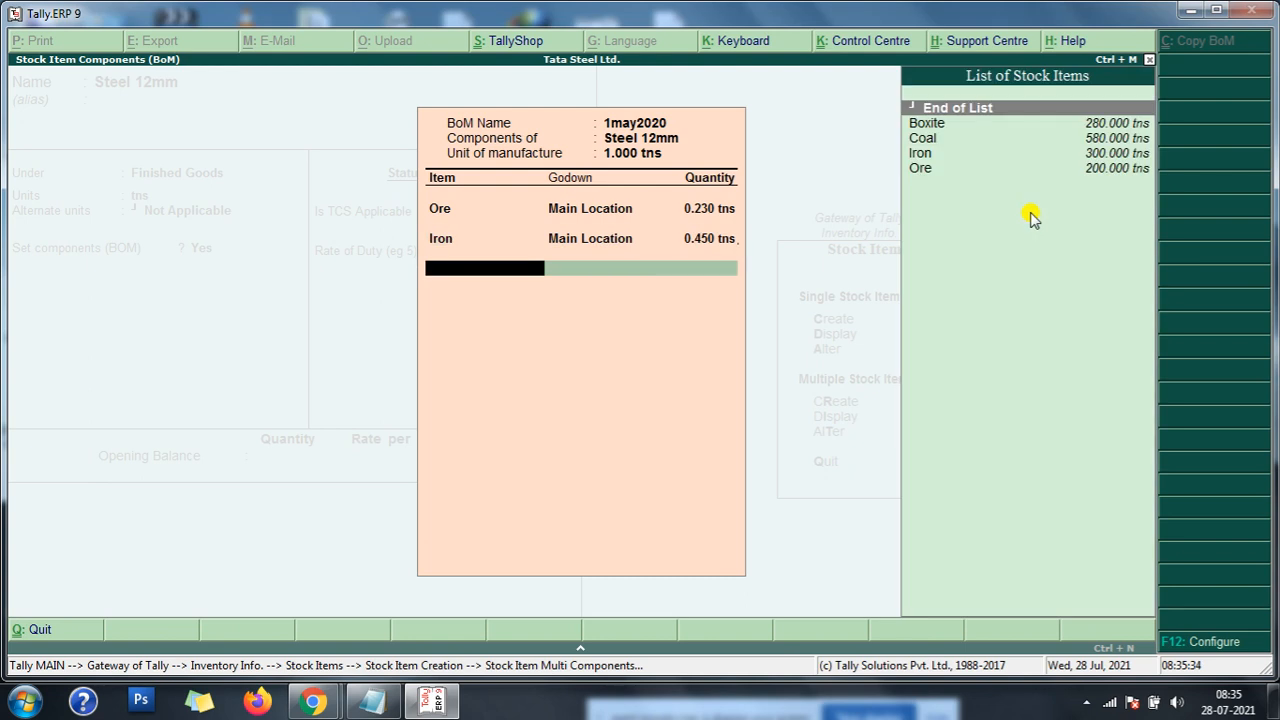
- Add Boxite from Main Location to the 1may2020 BOM with a quantity of 0.350 tns
key(Down)
key(Down)
key(Down)
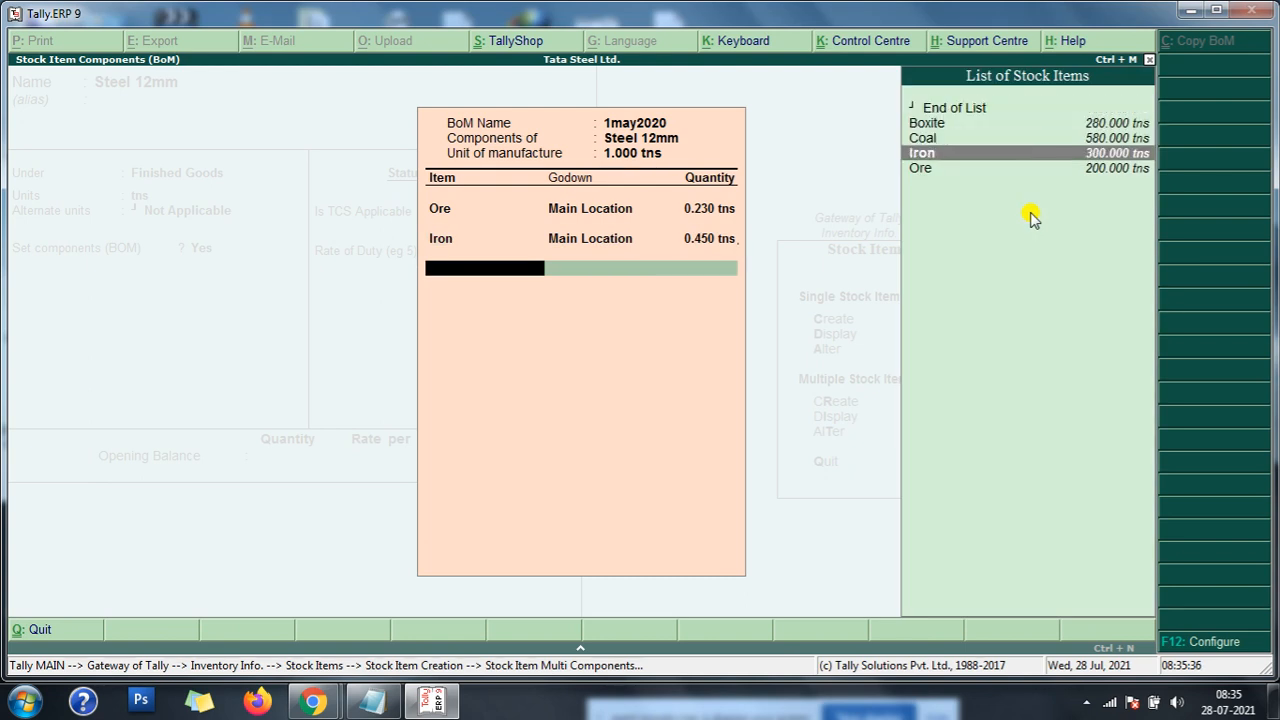
key(Up)
key(Up)
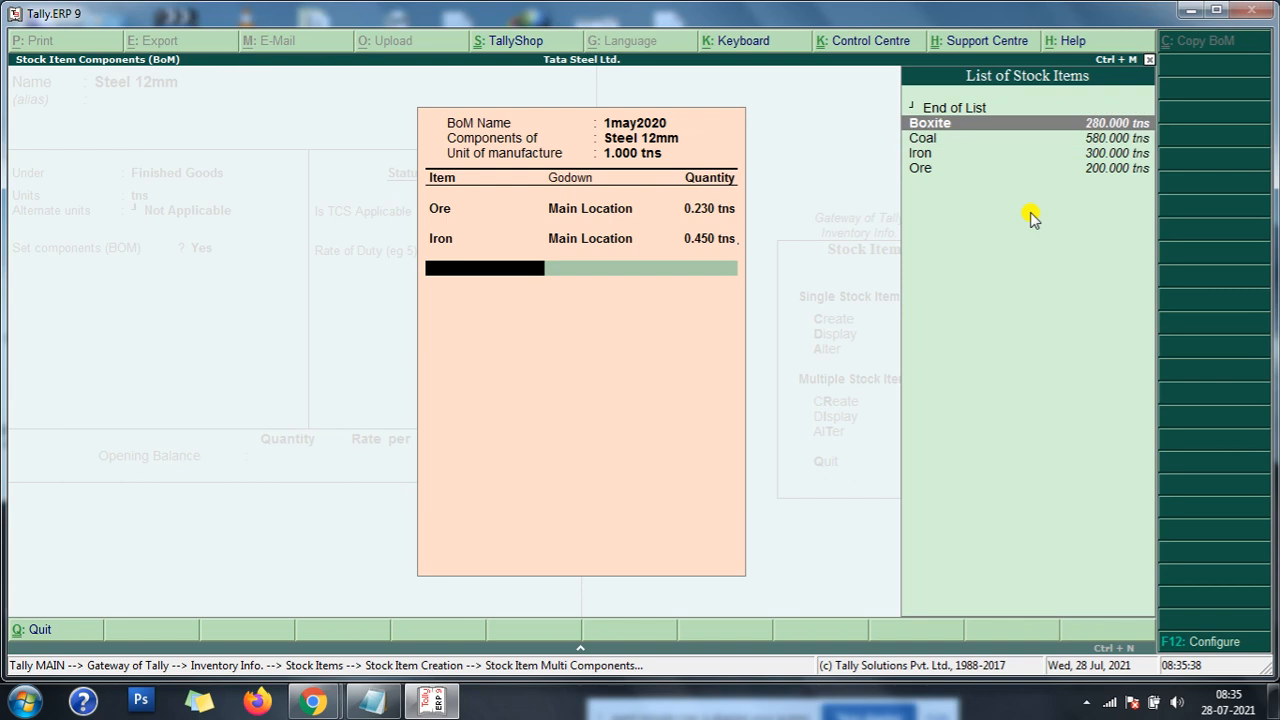
key(Return)
key(Return)
text(.350)
key(Return)
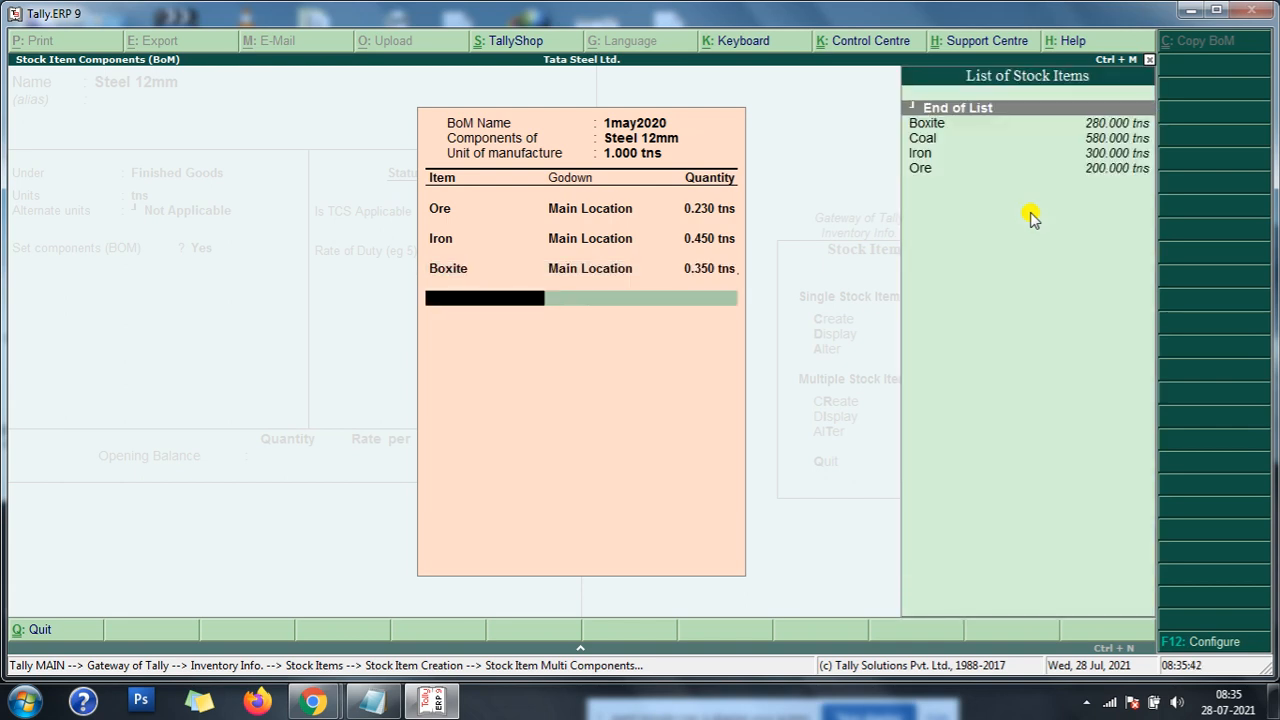
- Add Coal from Main Location to the BOM with a quantity of 1.300 tns, checked against the notes, and end the component list
key(Down)
key(Down)
key(Down)
key(Down)
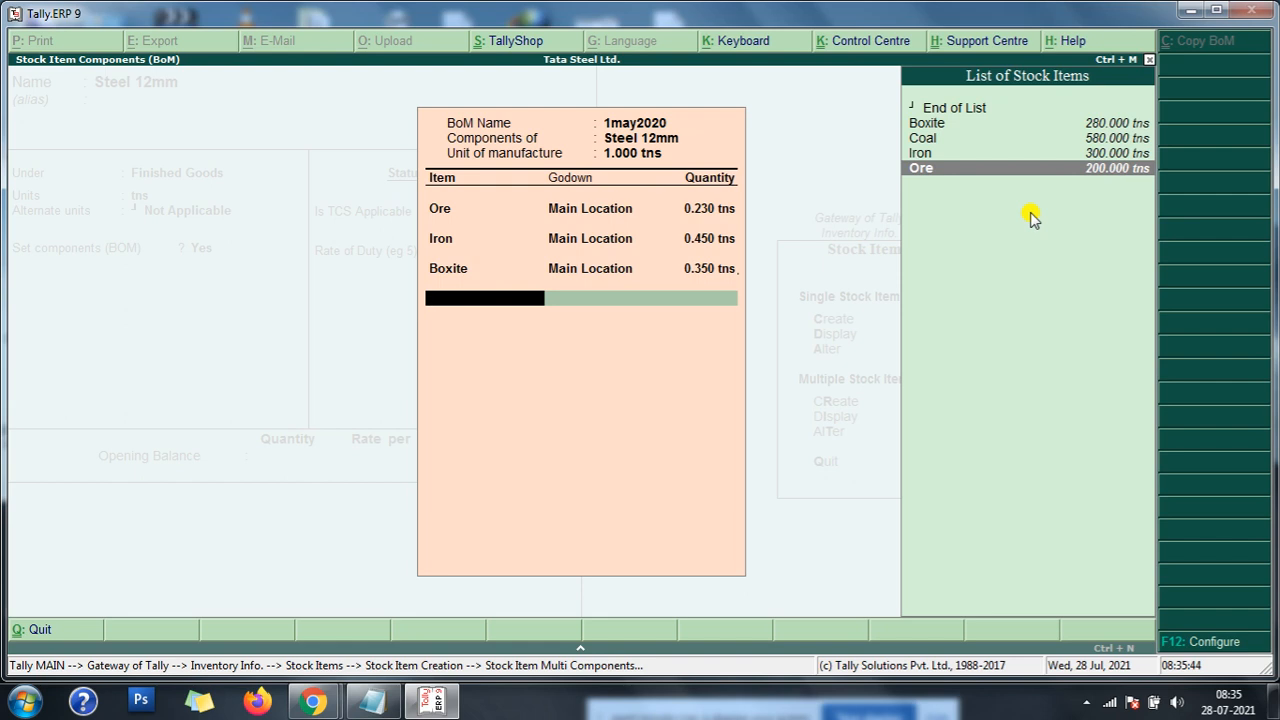
key(Up)
key(Up)
key(Return)
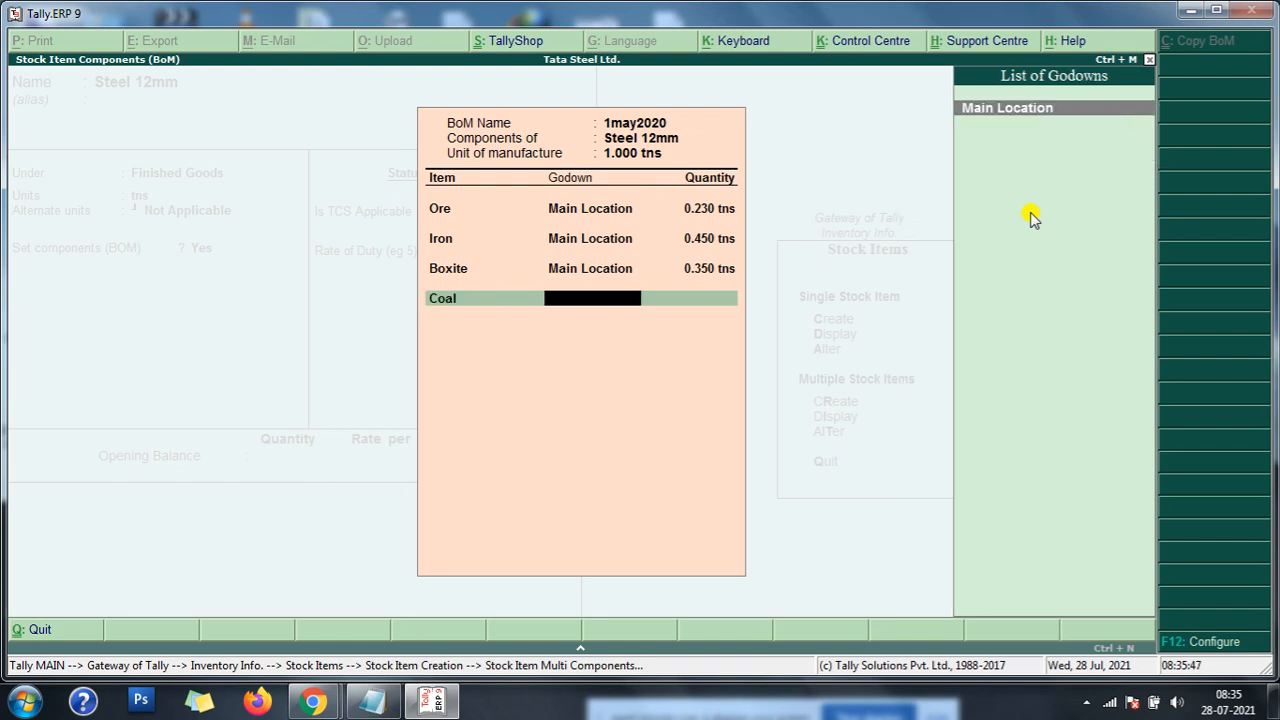
key(Return)
text(1.)
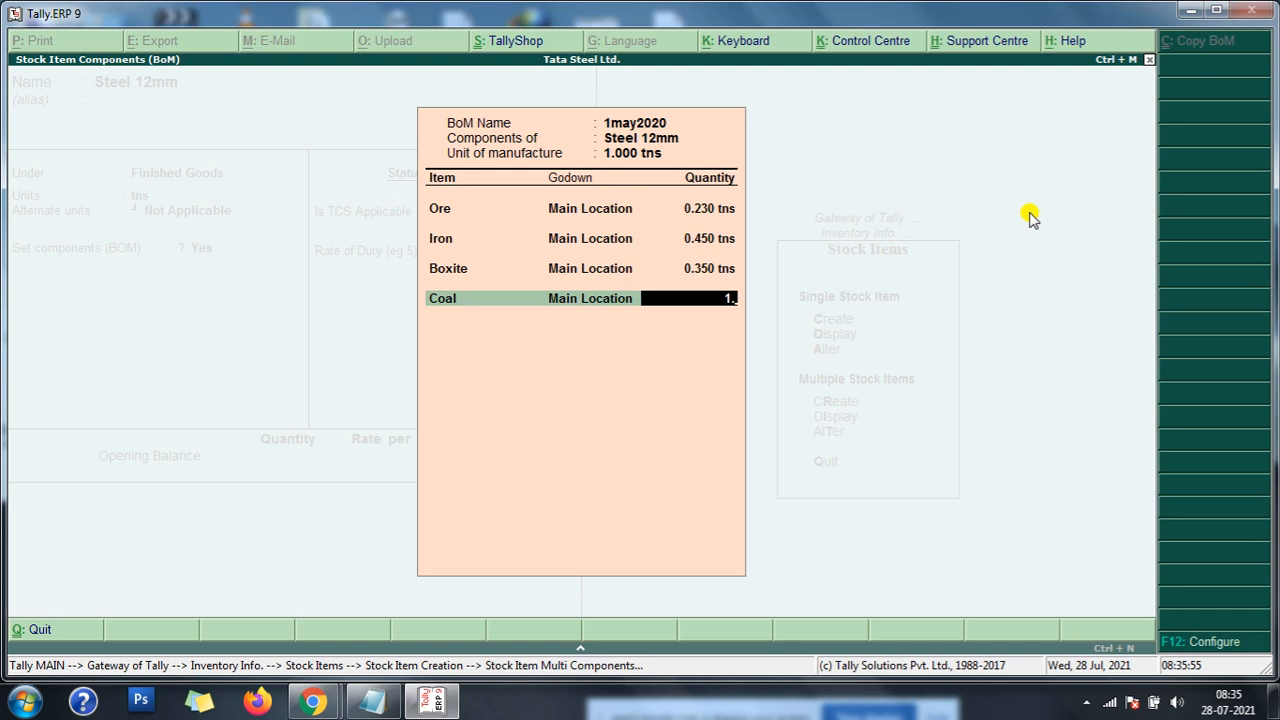
click(372, 702)
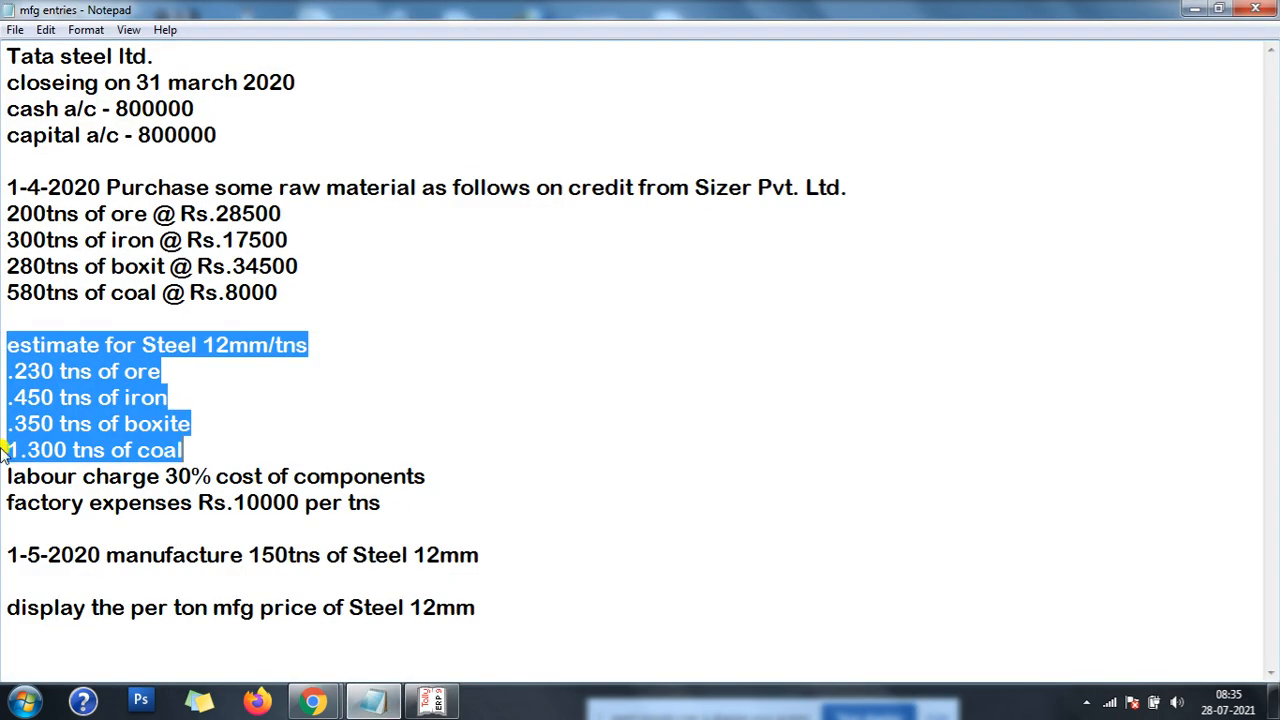
click(428, 702)
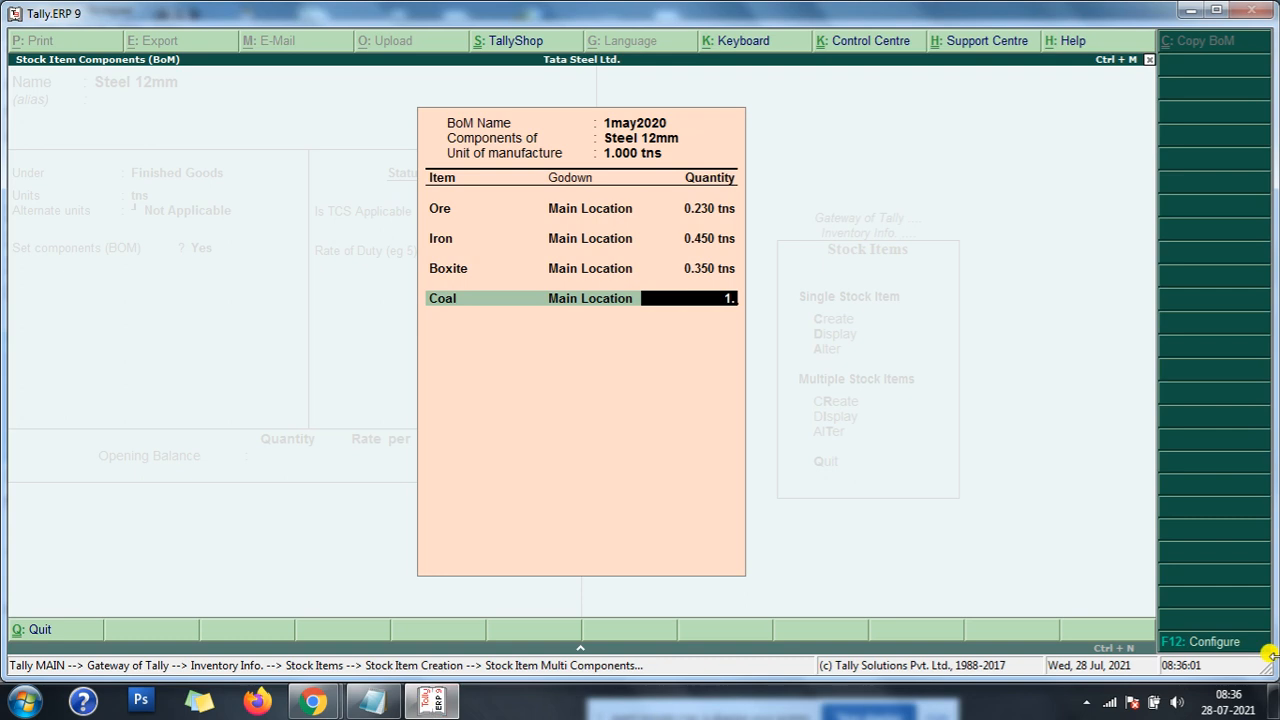
text(300)
key(Return)
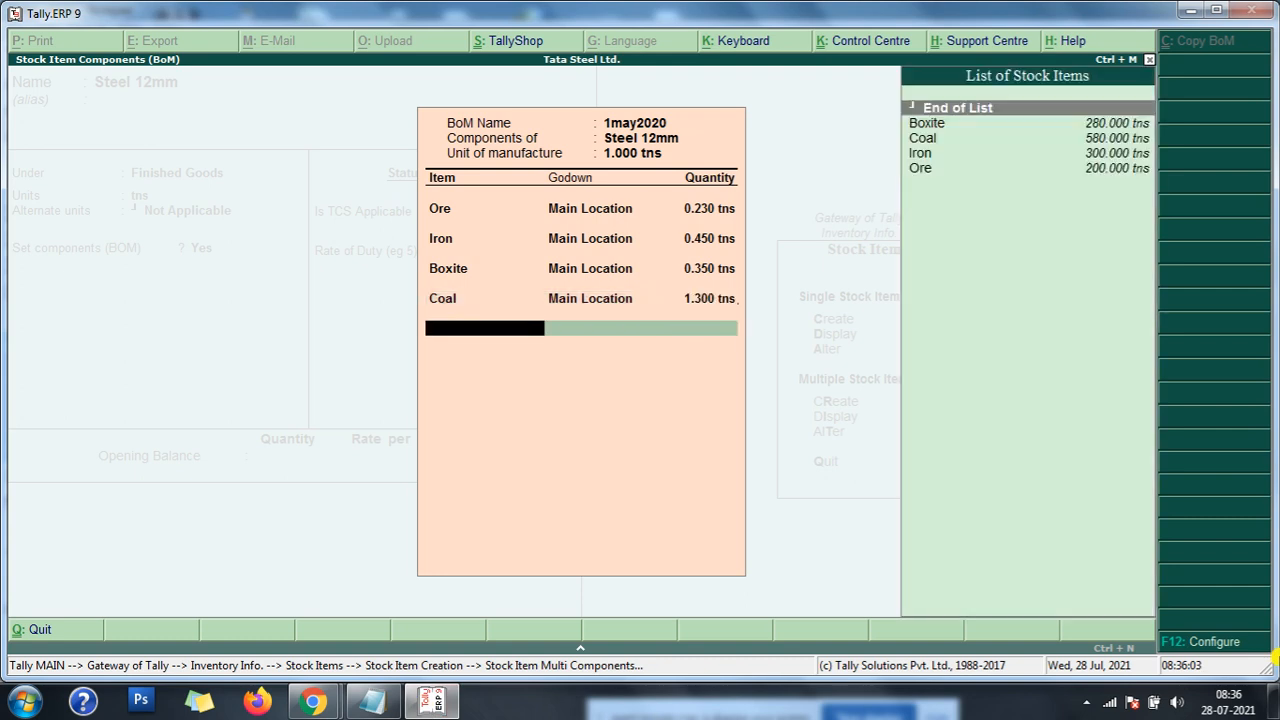
key(Return)
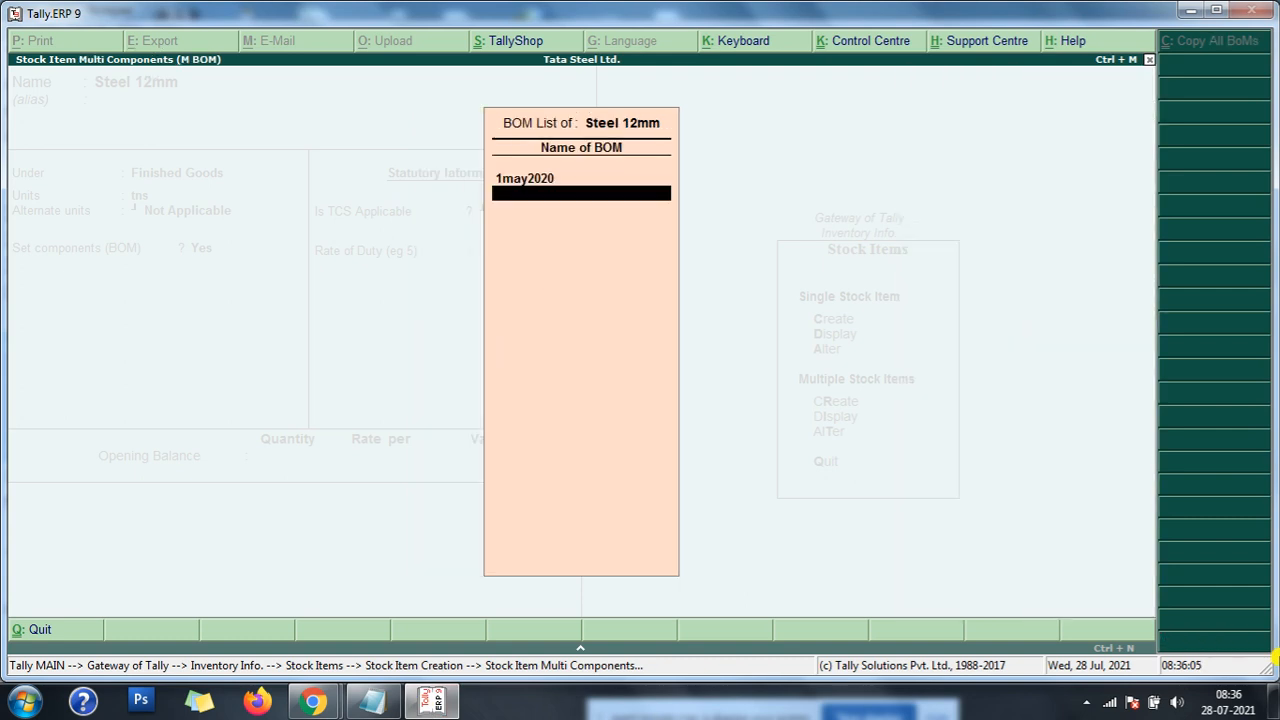
- Reopen the 1may2020 BOM to review its component lines and return to the Steel 12mm item details
key(Up)
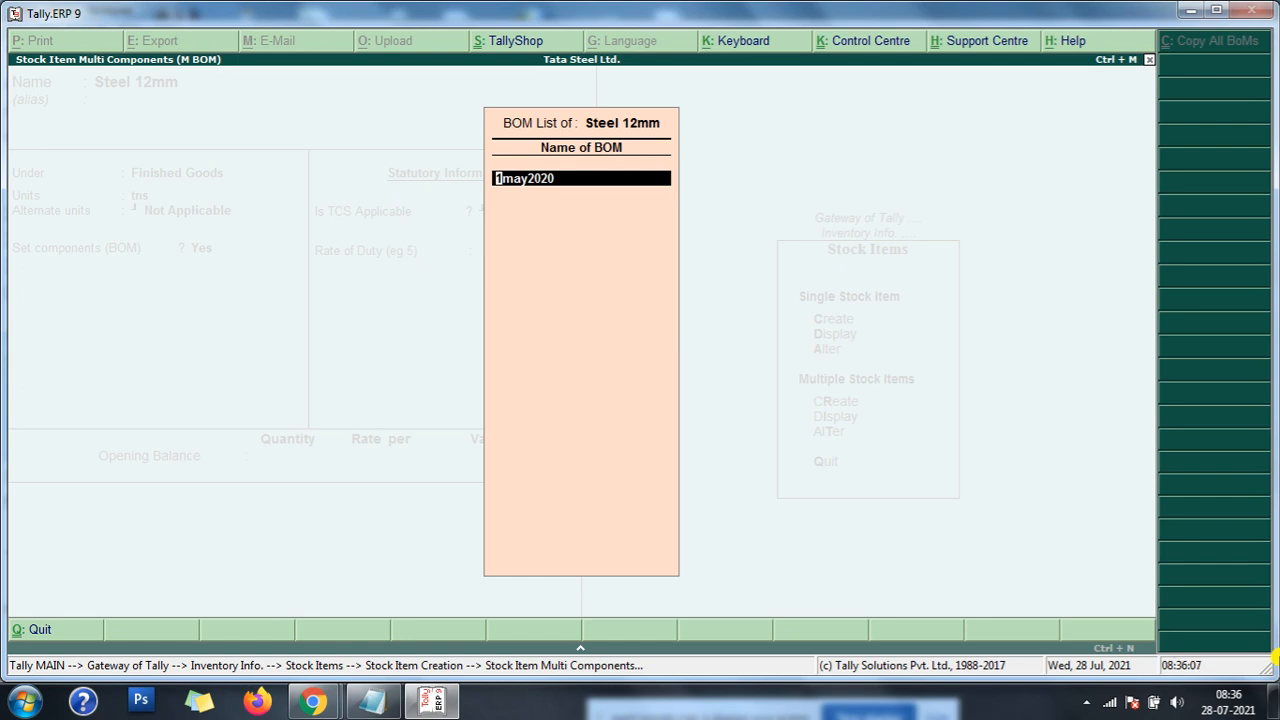
key(Return)
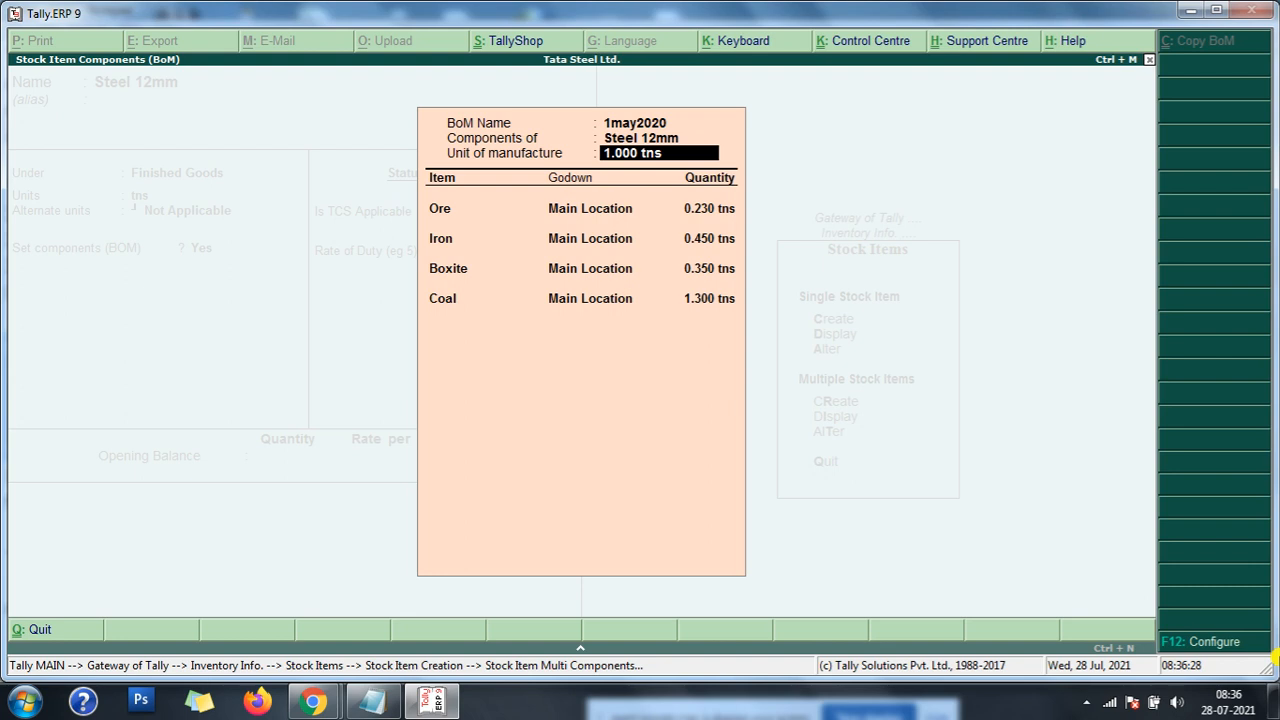
key(Return)
key(Return)
key(Return)
key(Return)
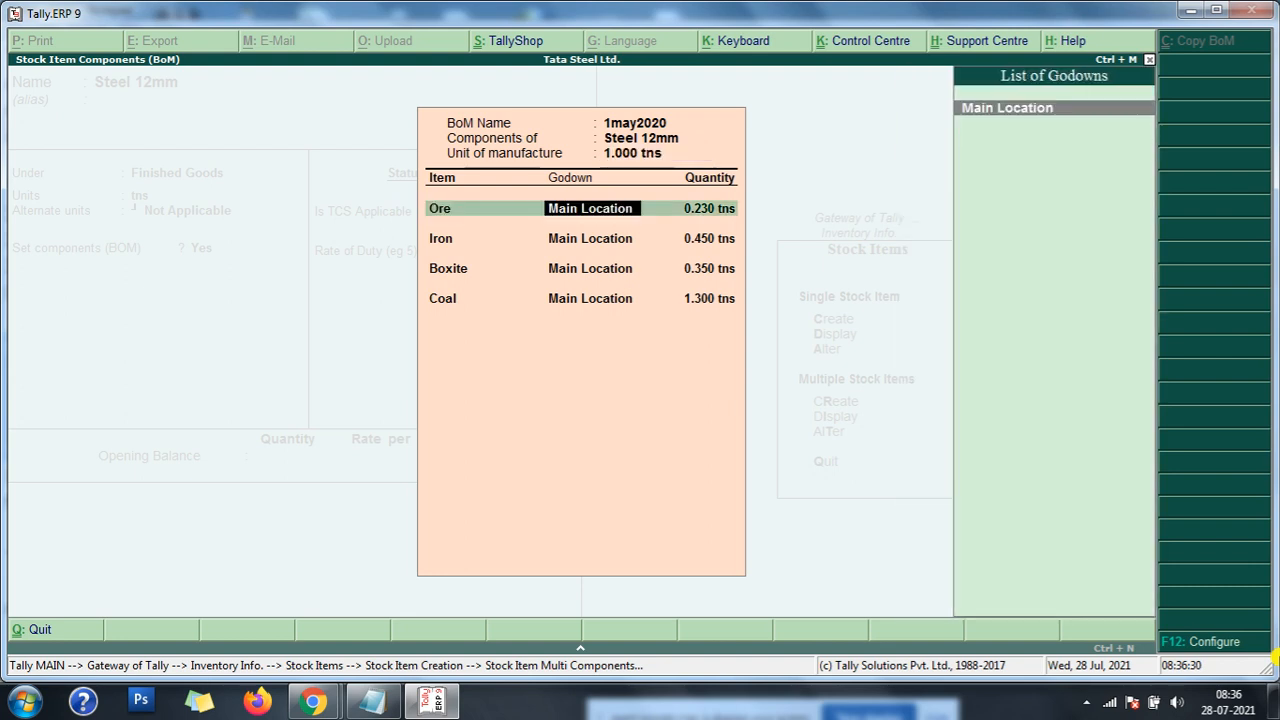
key(Return)
key(Return)
key(Return)
key(Return)
key(Return)
key(Return)
key(Return)
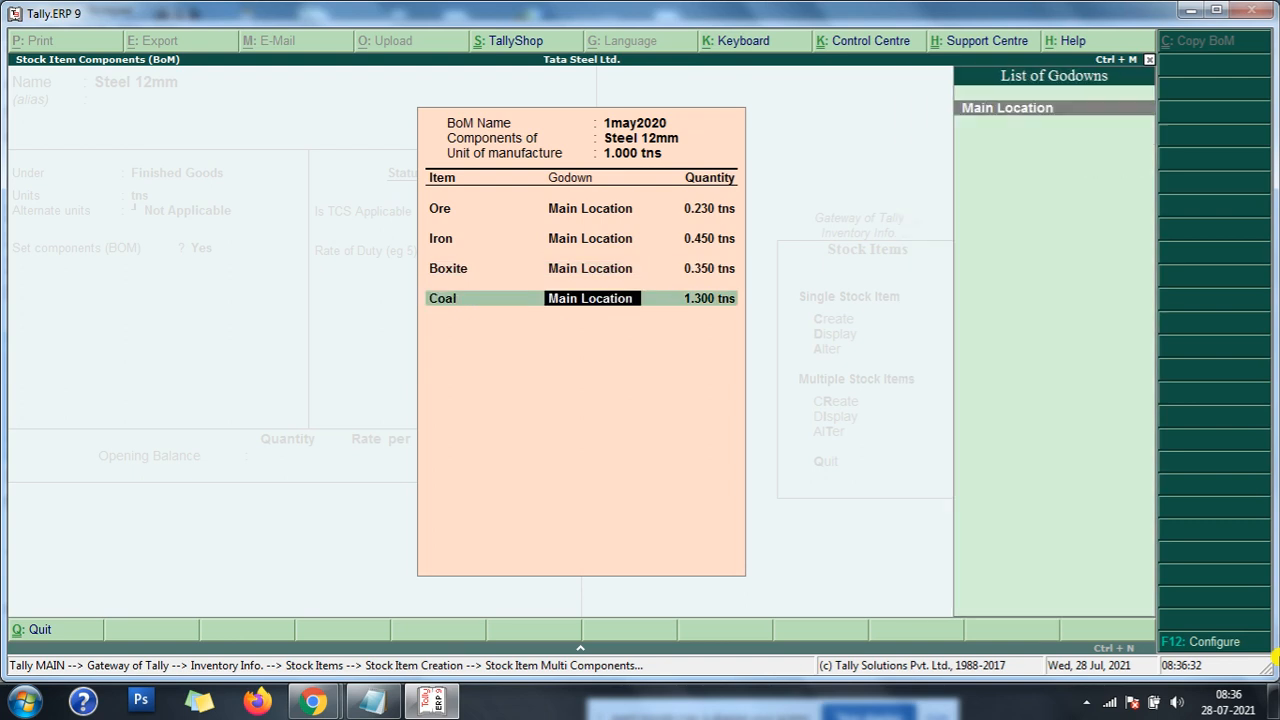
key(Return)
key(Return)
key(Return)
key(Return)
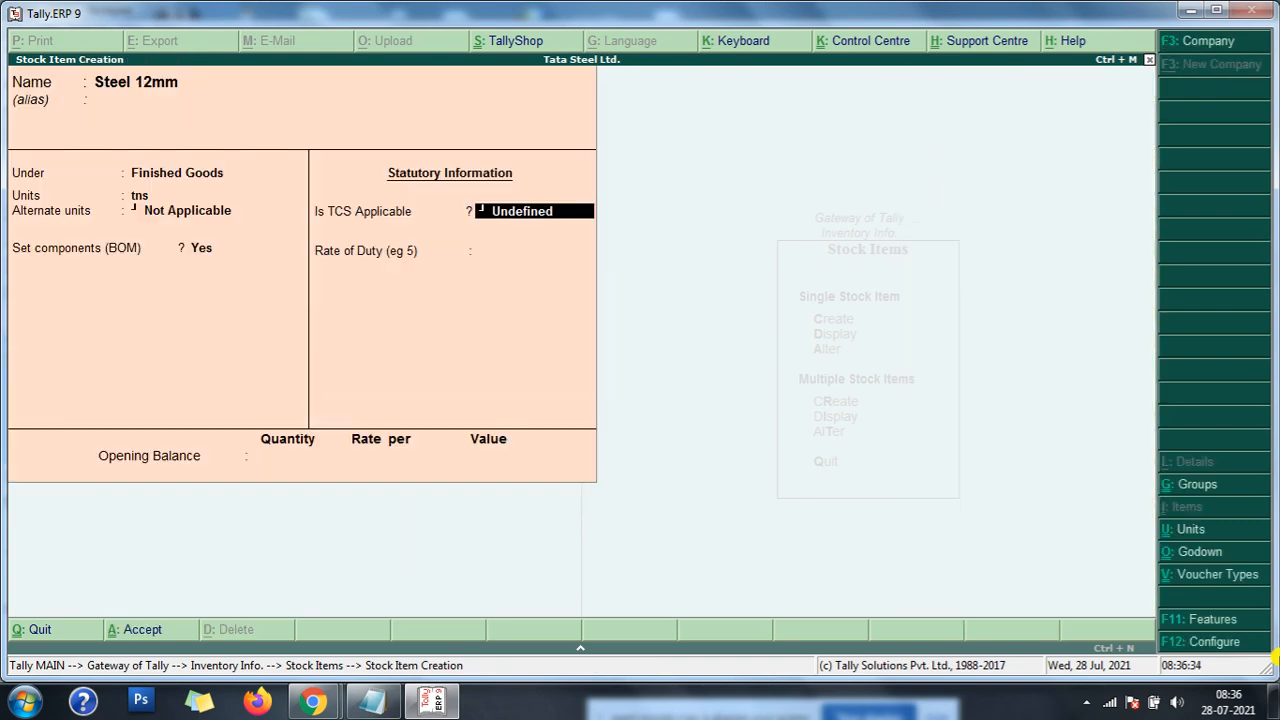
- Leave TCS applicability undefined, the rate of duty at 0 and the opening balance blank, and save the Steel 12mm stock item
key(Return)
key(Return)
key(Return)
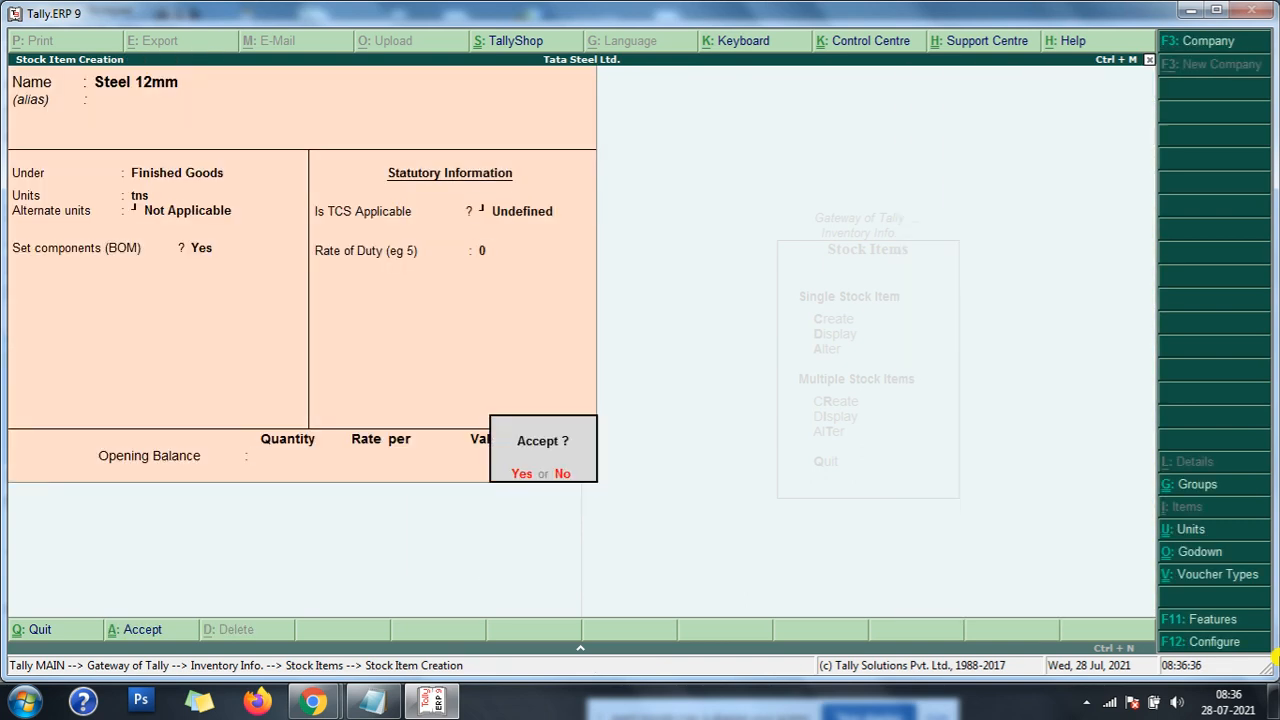
key(Return)
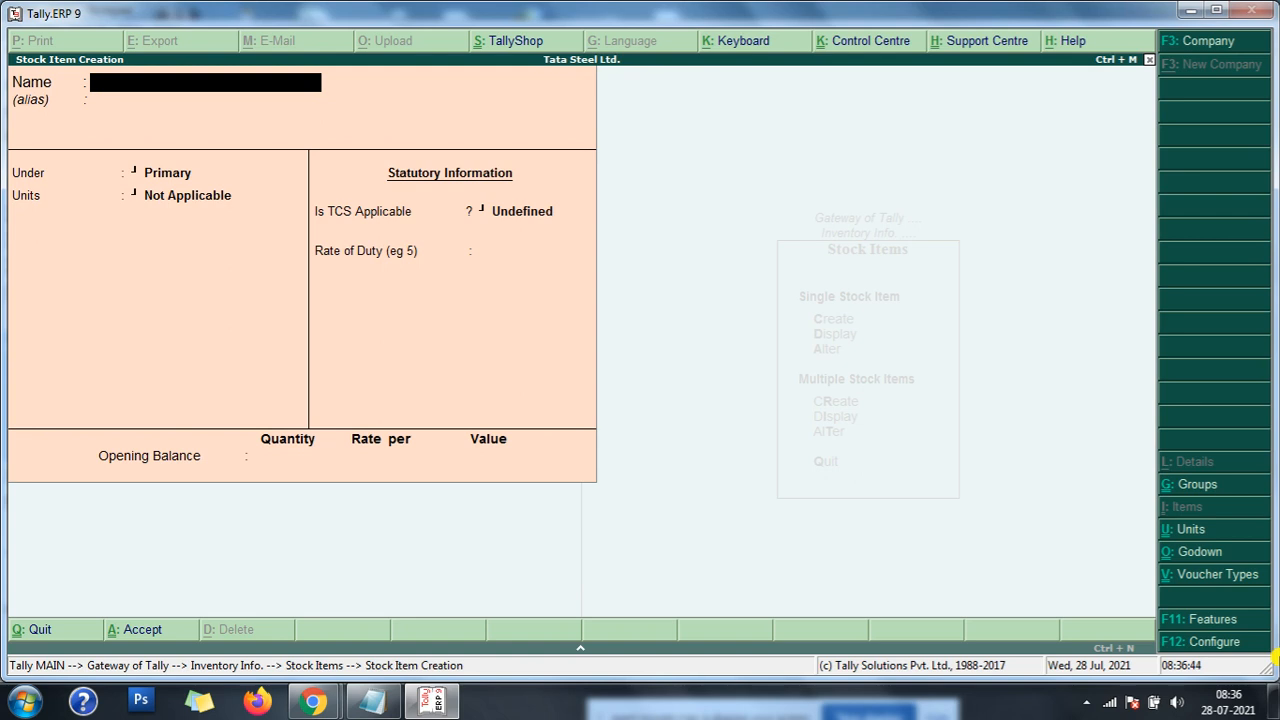
- Review the 1-5-2020 manufacture entry, labour charge and factory expenses in the Notepad mfg entries notes and return to Tally.ERP 9
mouse_move(305, 705)
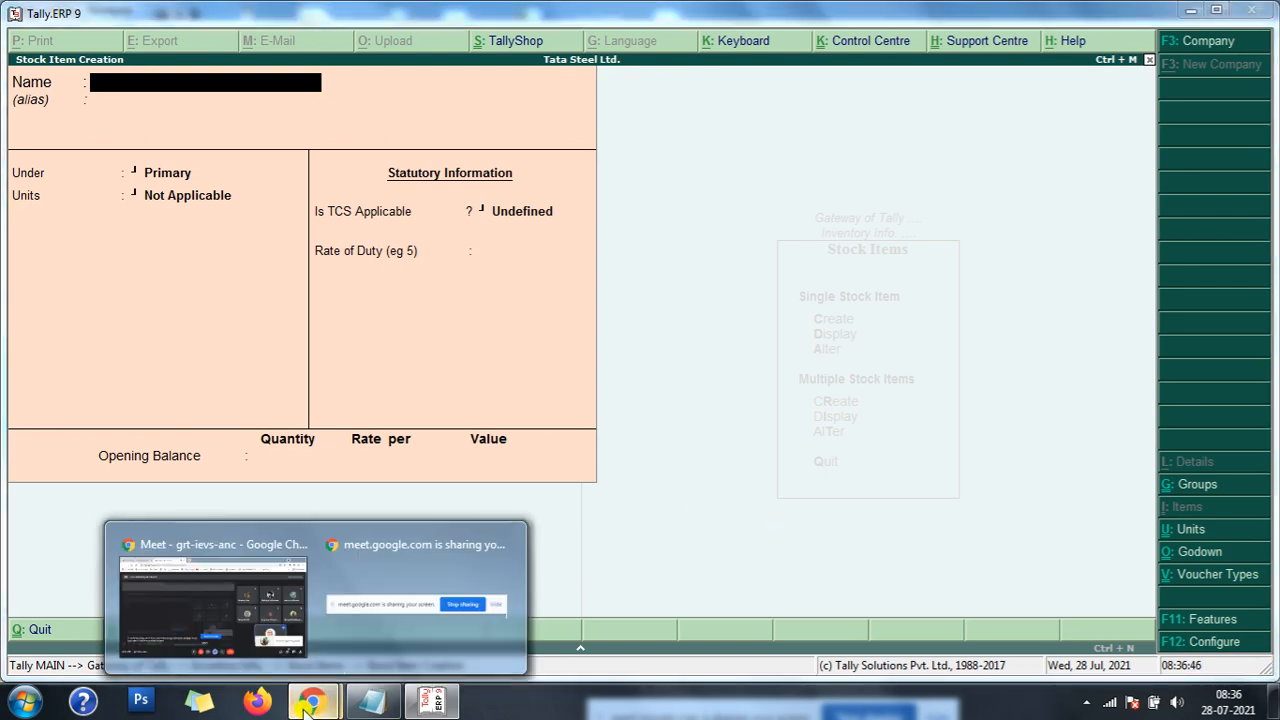
click(368, 702)
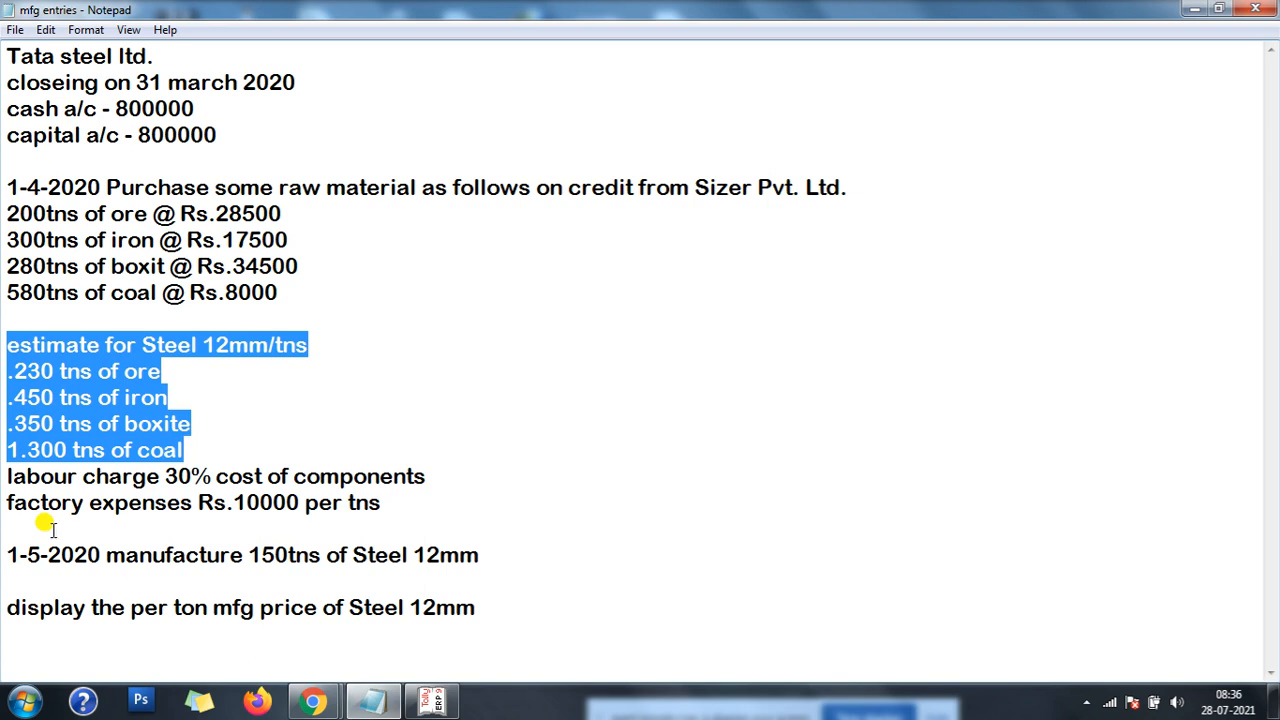
drag(8, 554, 498, 567)
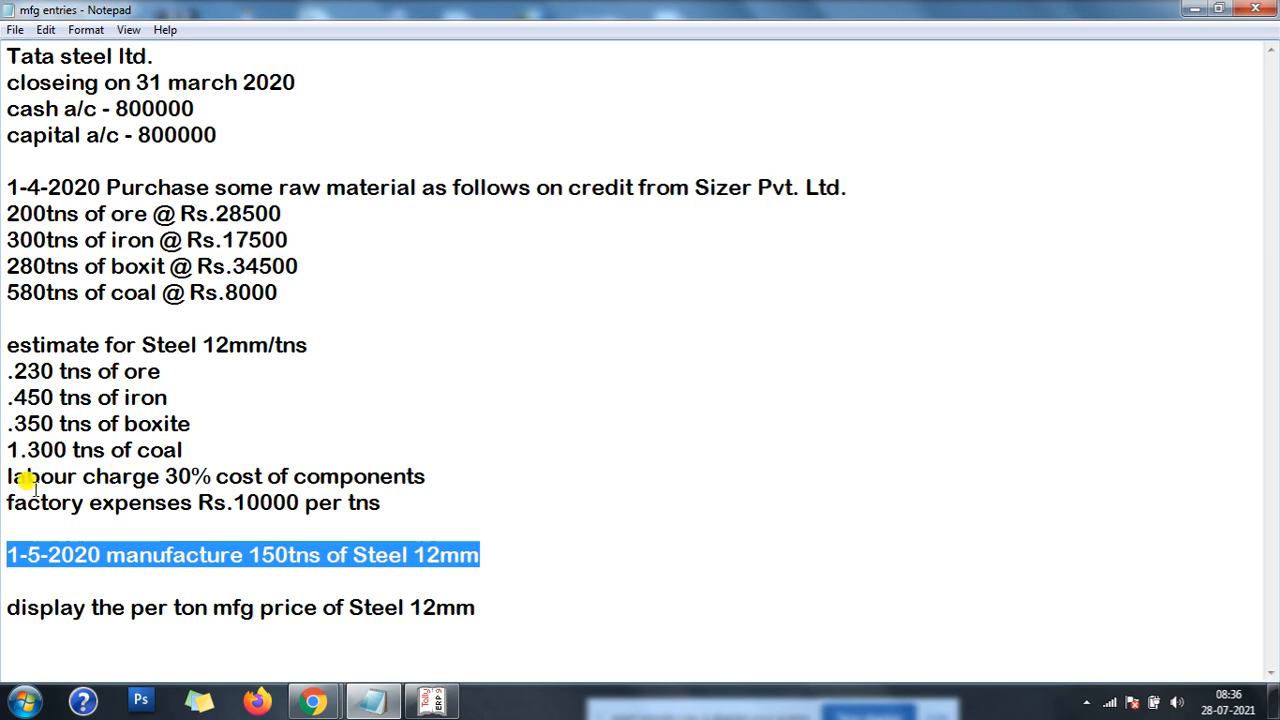
drag(6, 476, 258, 478)
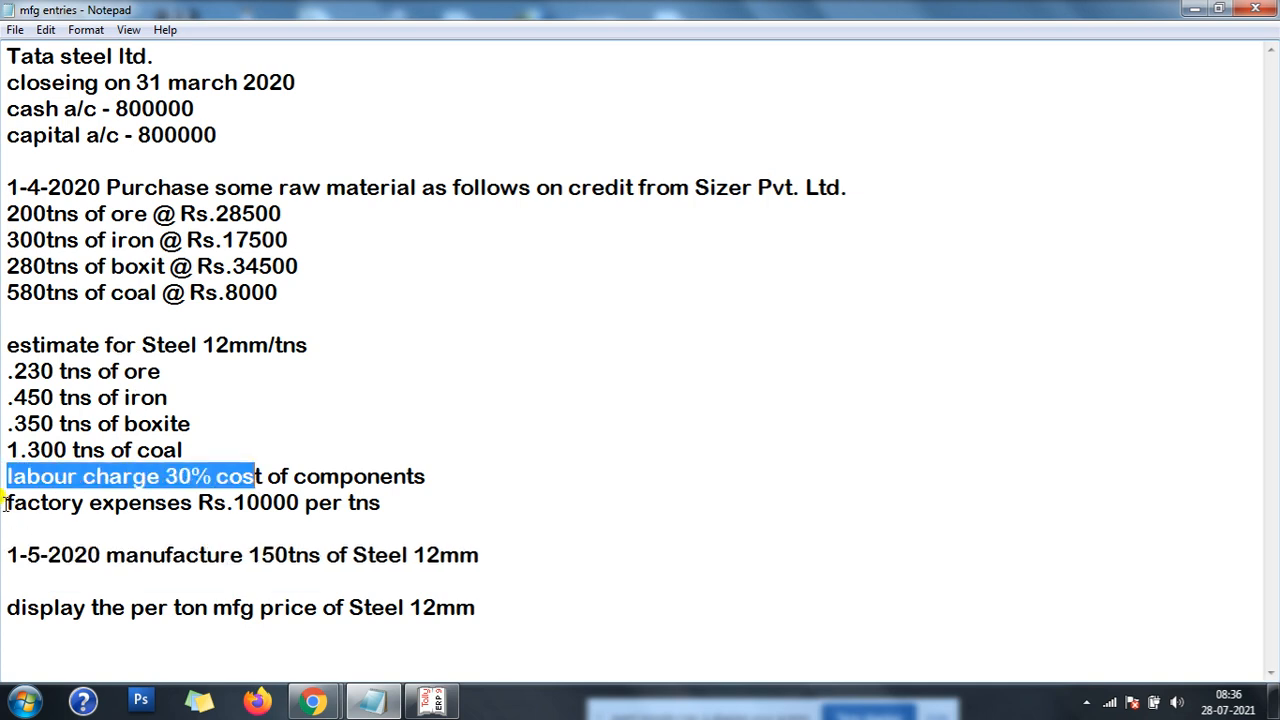
drag(5, 504, 7, 528)
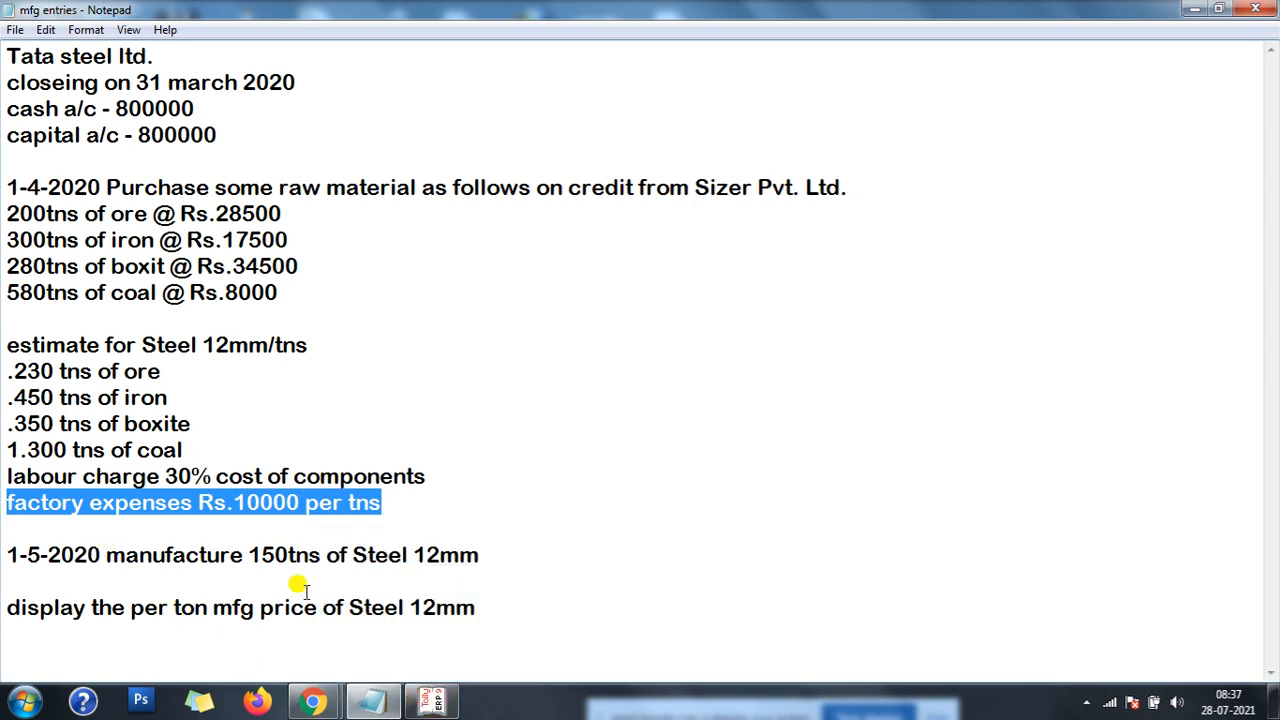
click(430, 701)
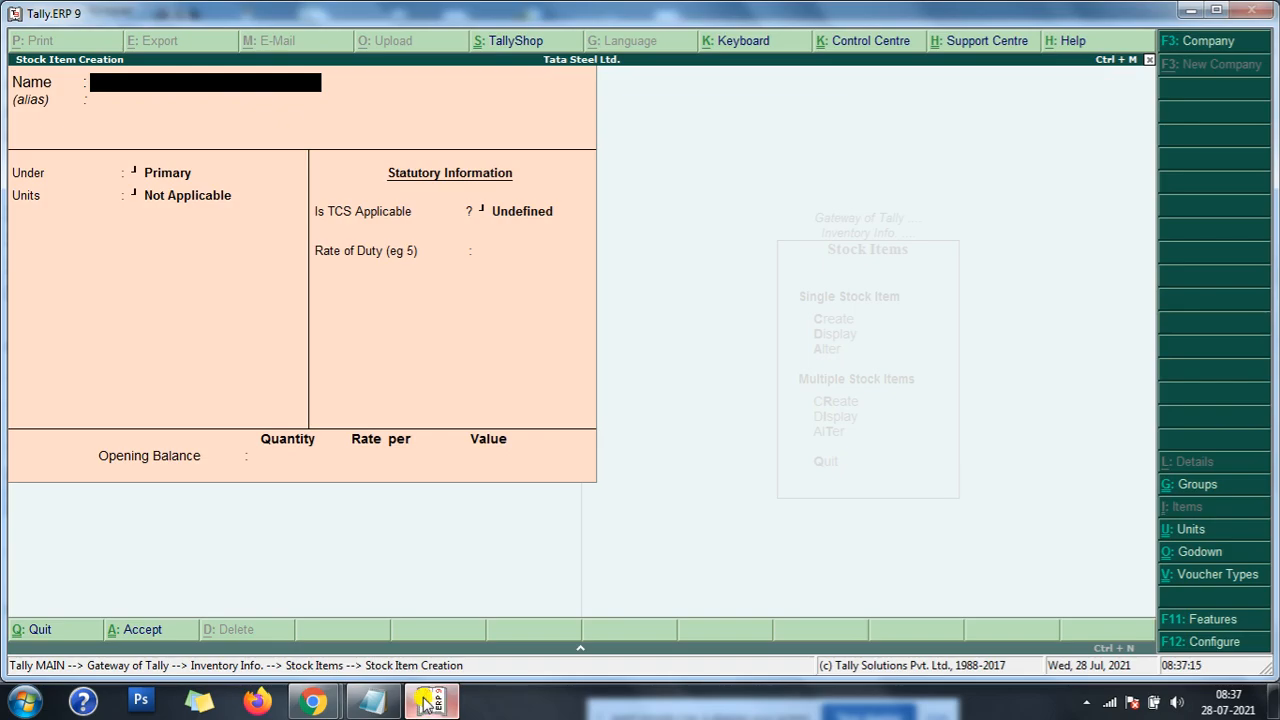
- Quit the blank stock item creation form and return to the Gateway of Tally
key(Escape)
key(Return)
key(Escape)
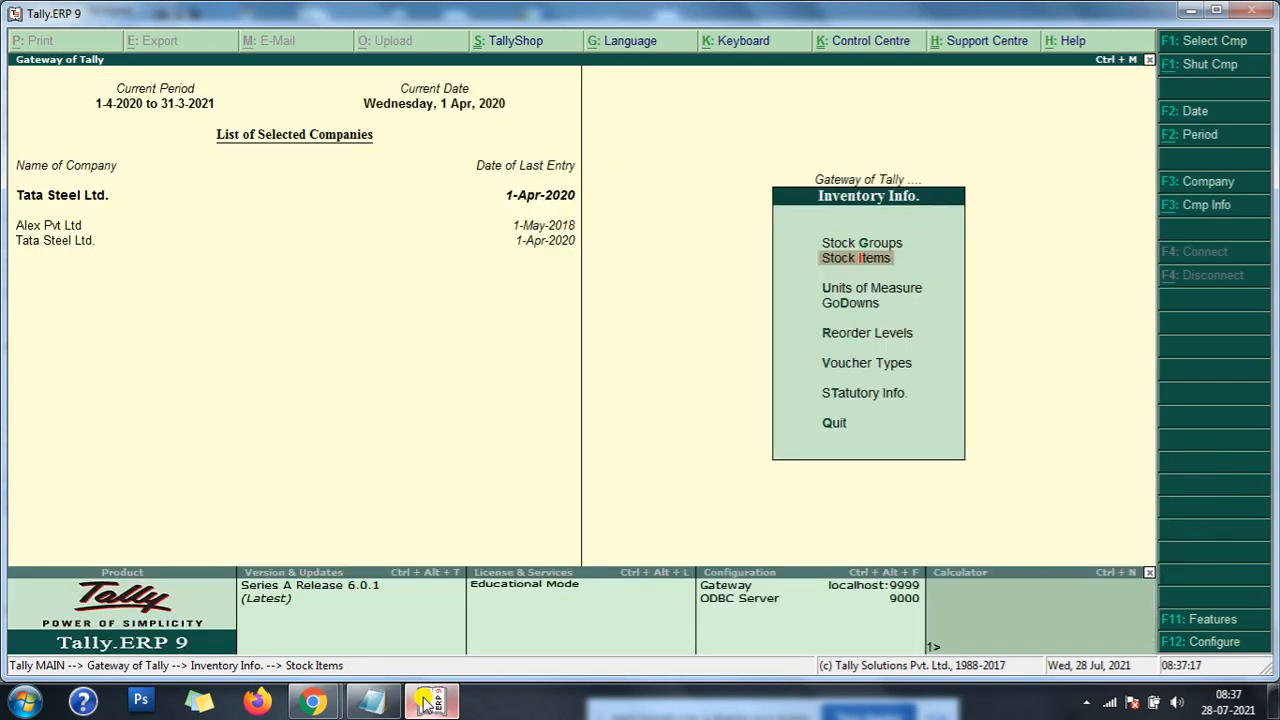
key(Escape)
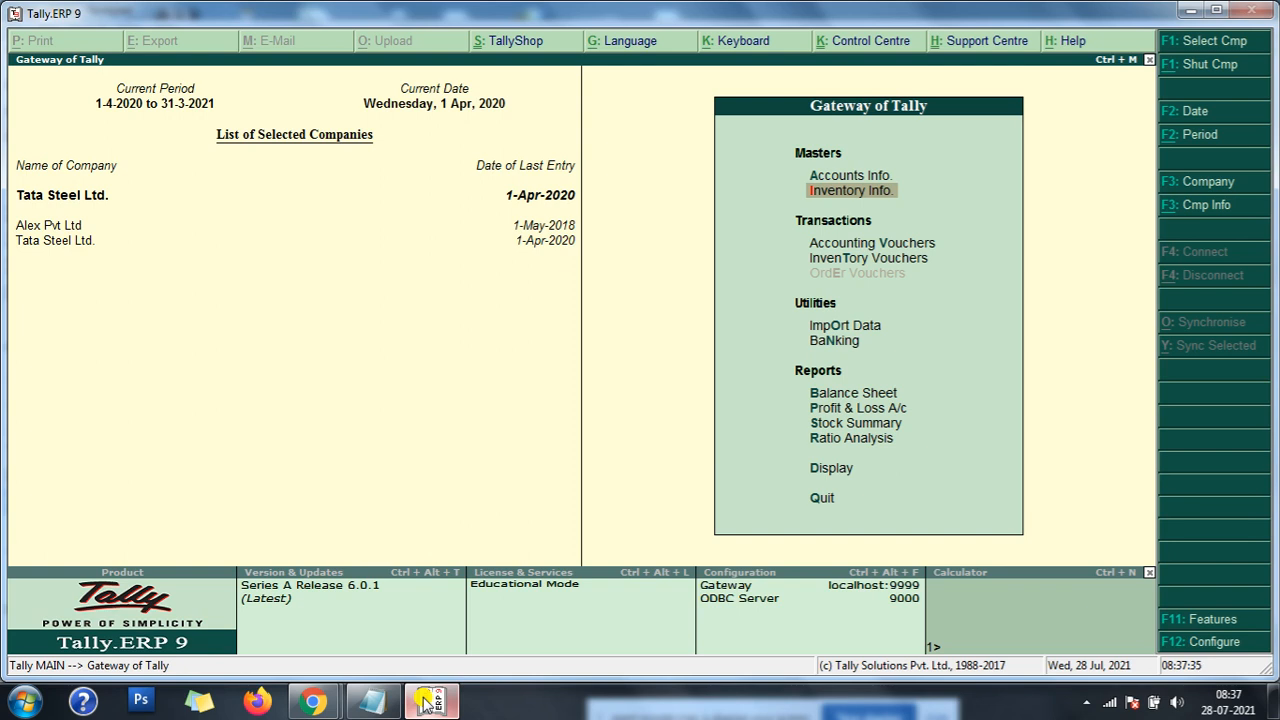
key(Up)
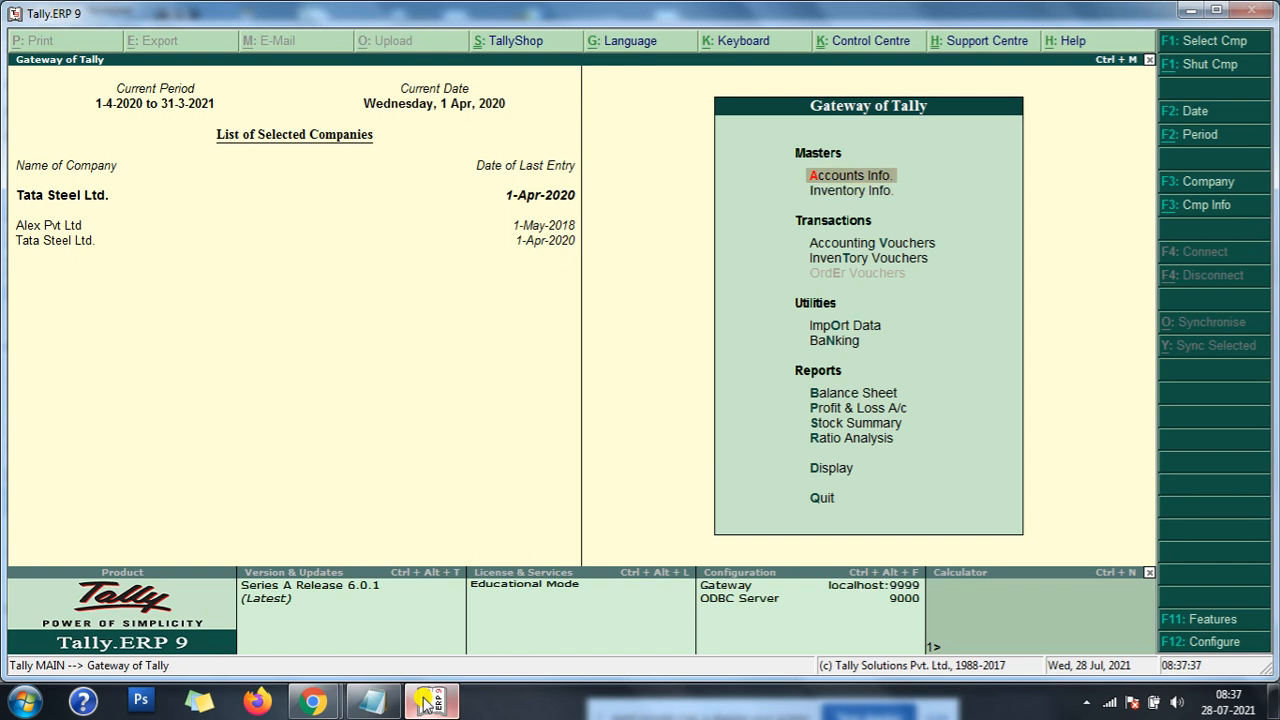
key(Down)
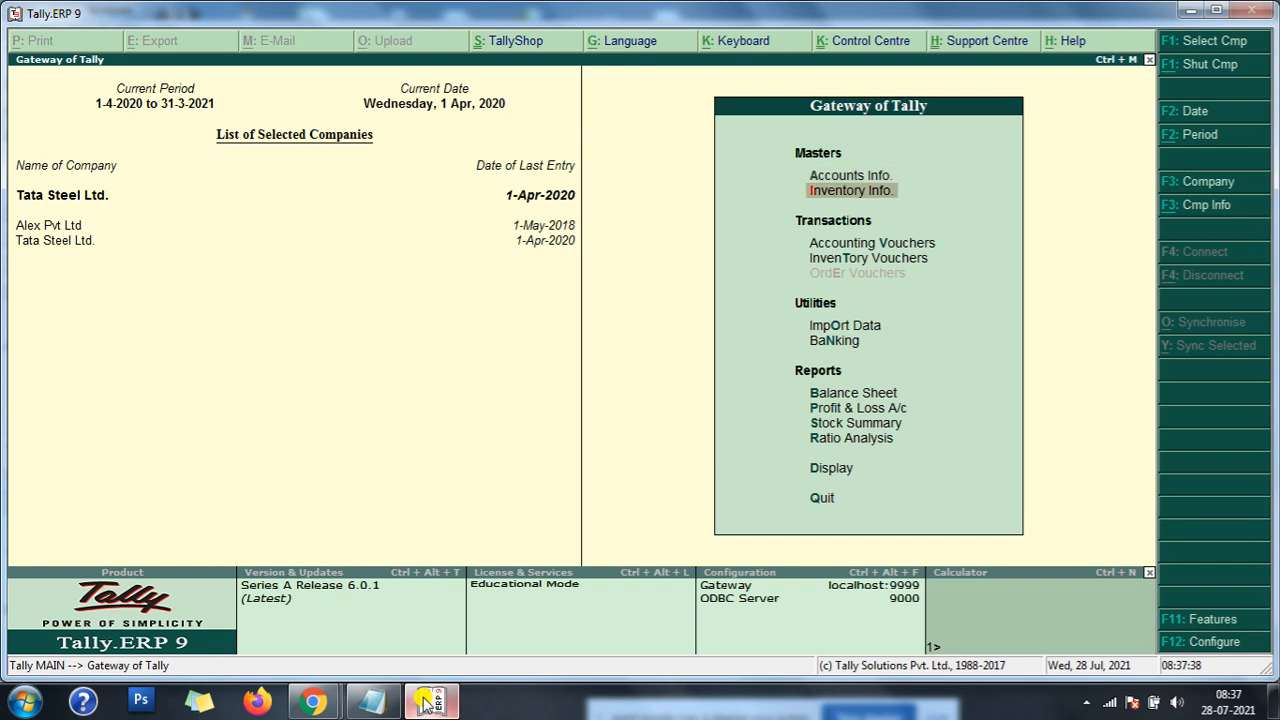
key(Up)
key(Return)
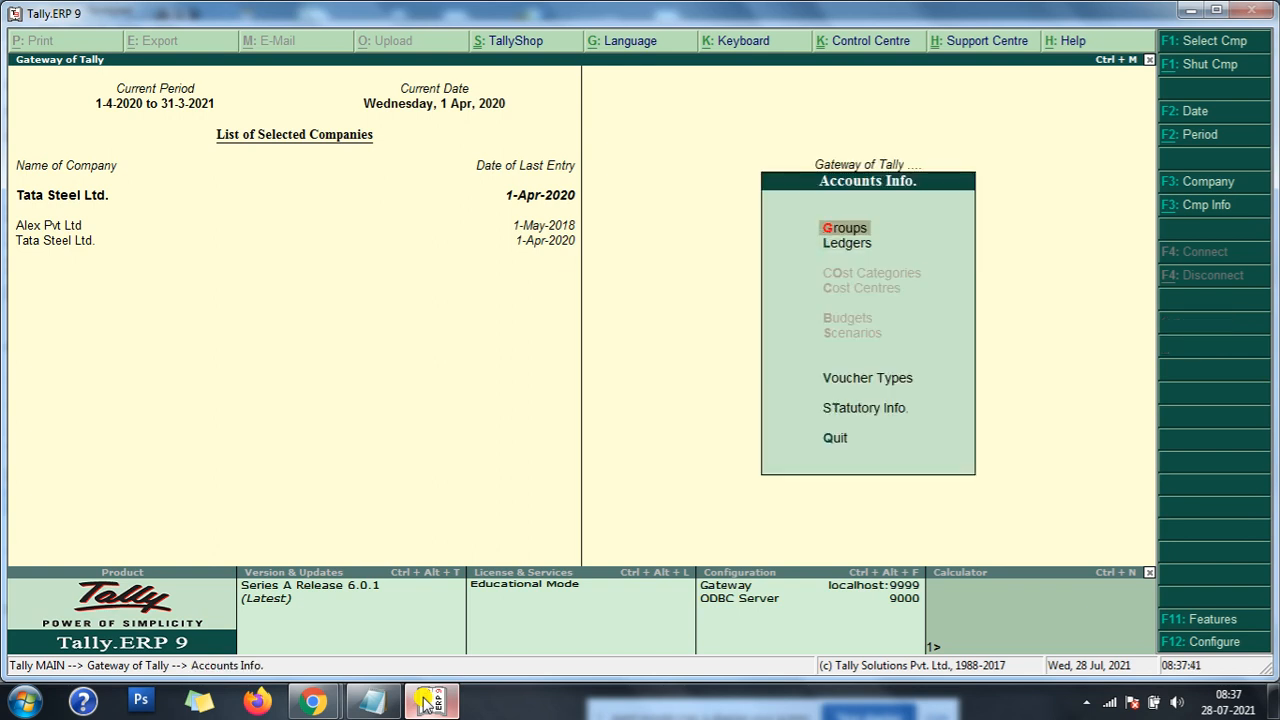
key(Down)
key(Down)
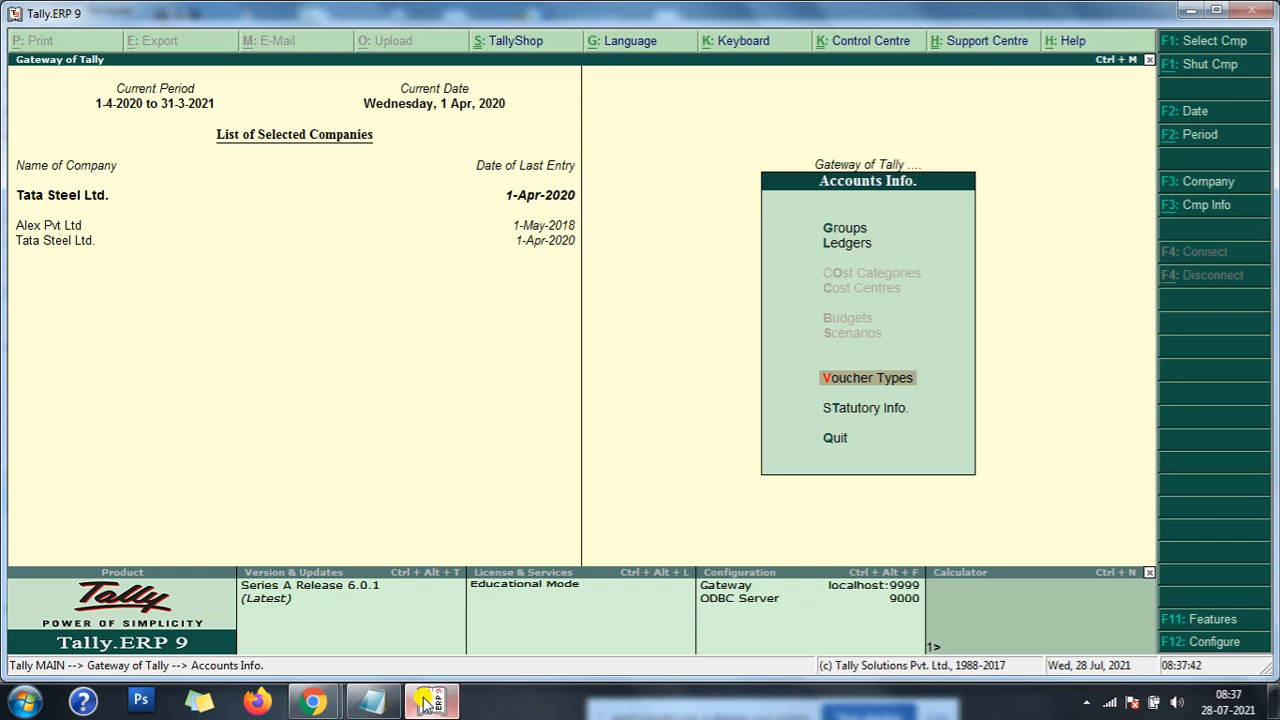
key(Escape)
- Open the creation form for a new voucher type from the inventory masters
key(Down)
key(Return)
key(Down)
key(Down)
key(Down)
key(Down)
key(Down)
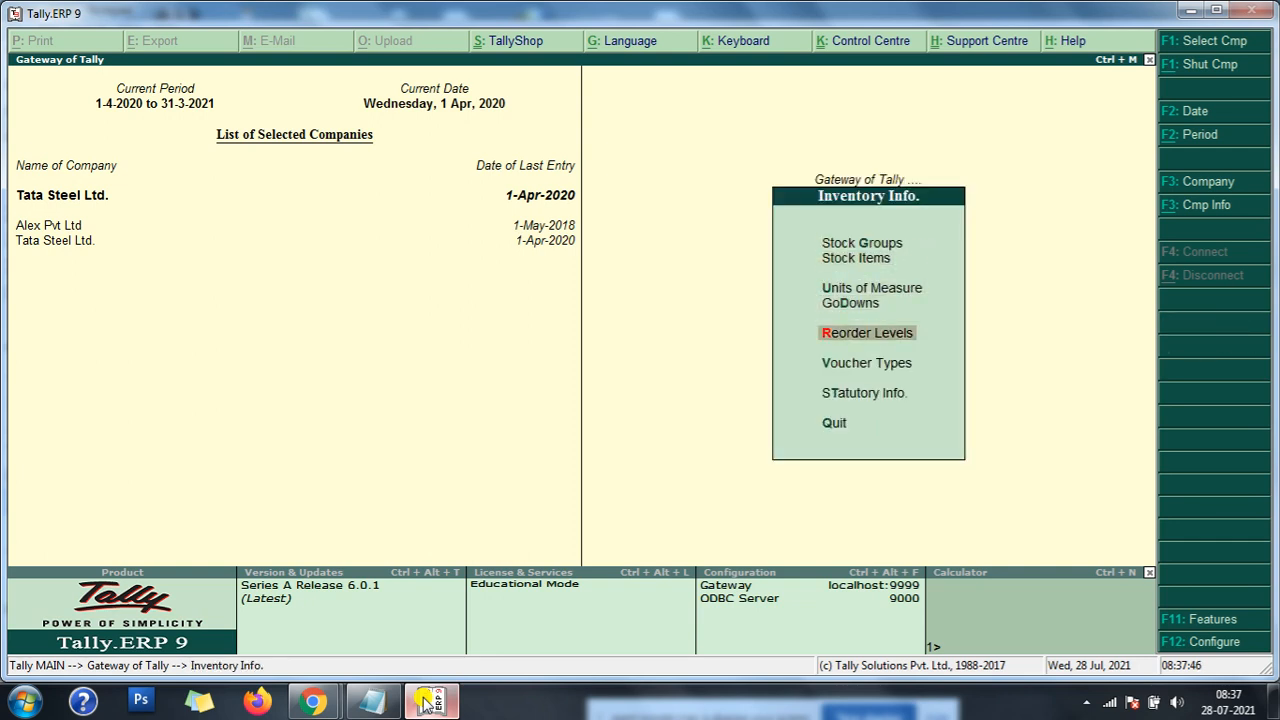
key(Return)
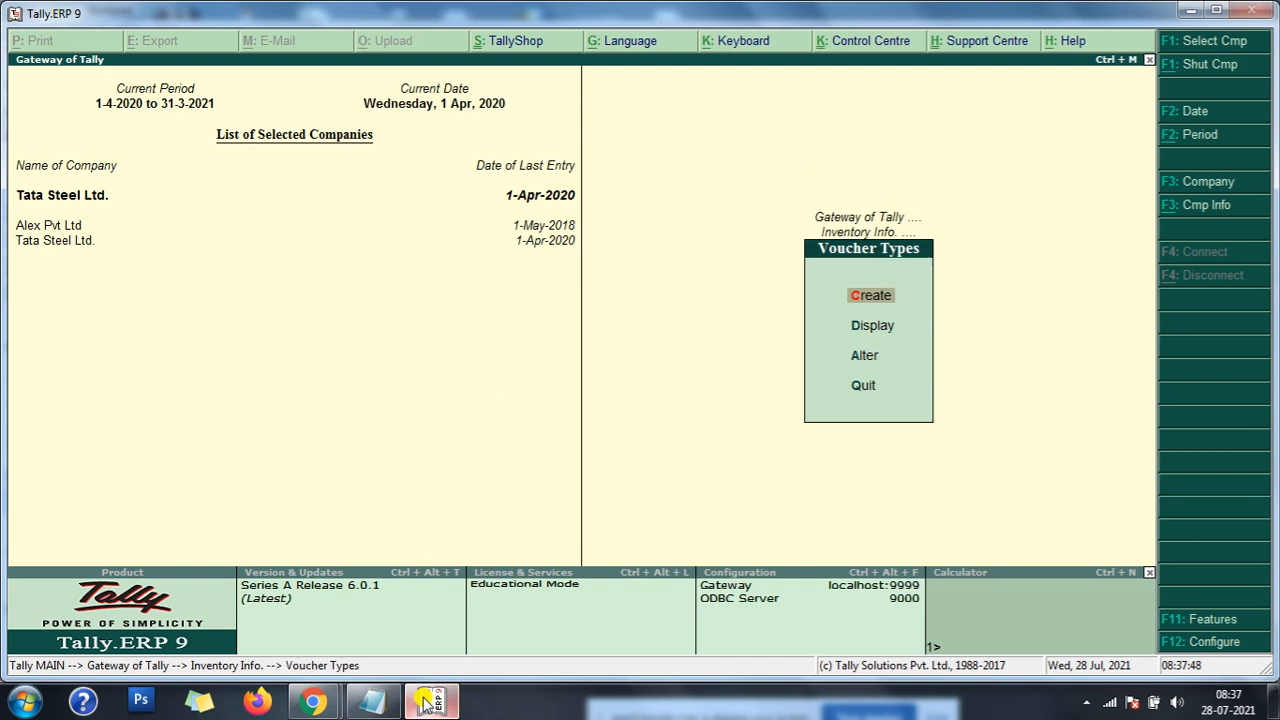
key(Return)
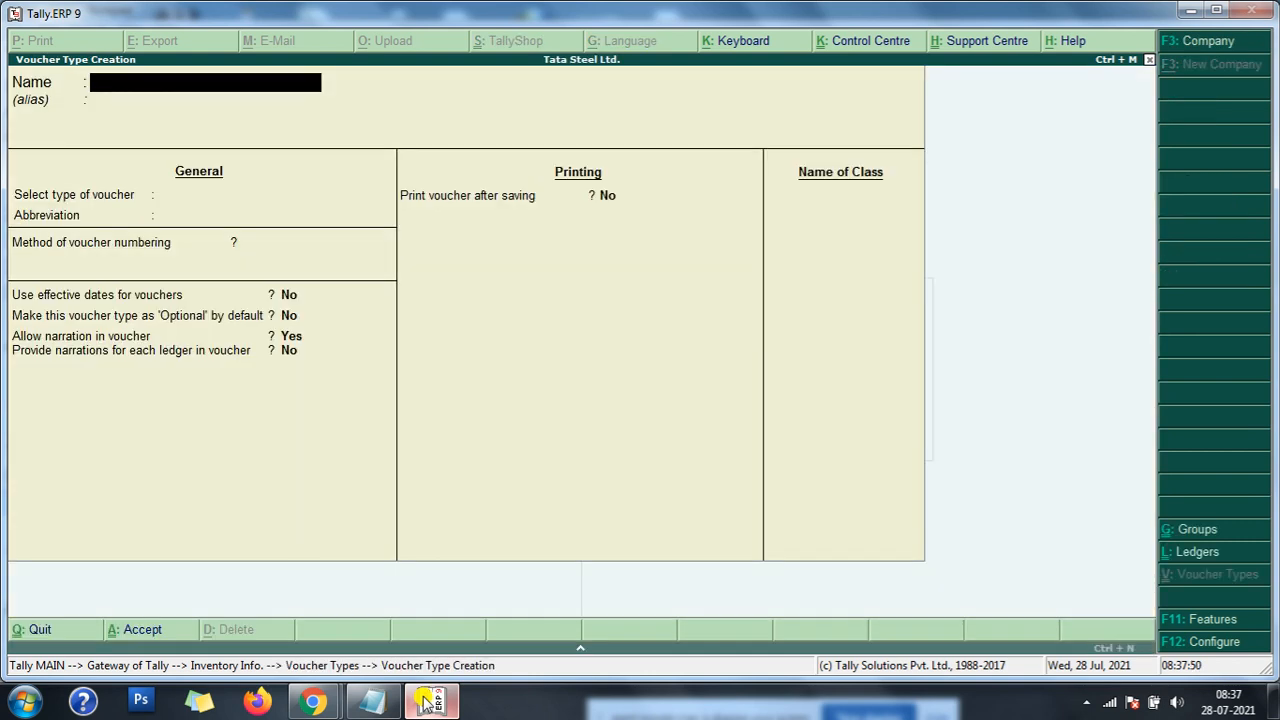
- Name the new voucher type Mfg Voucher and leave its alias blank
text(Mfg Voucher)
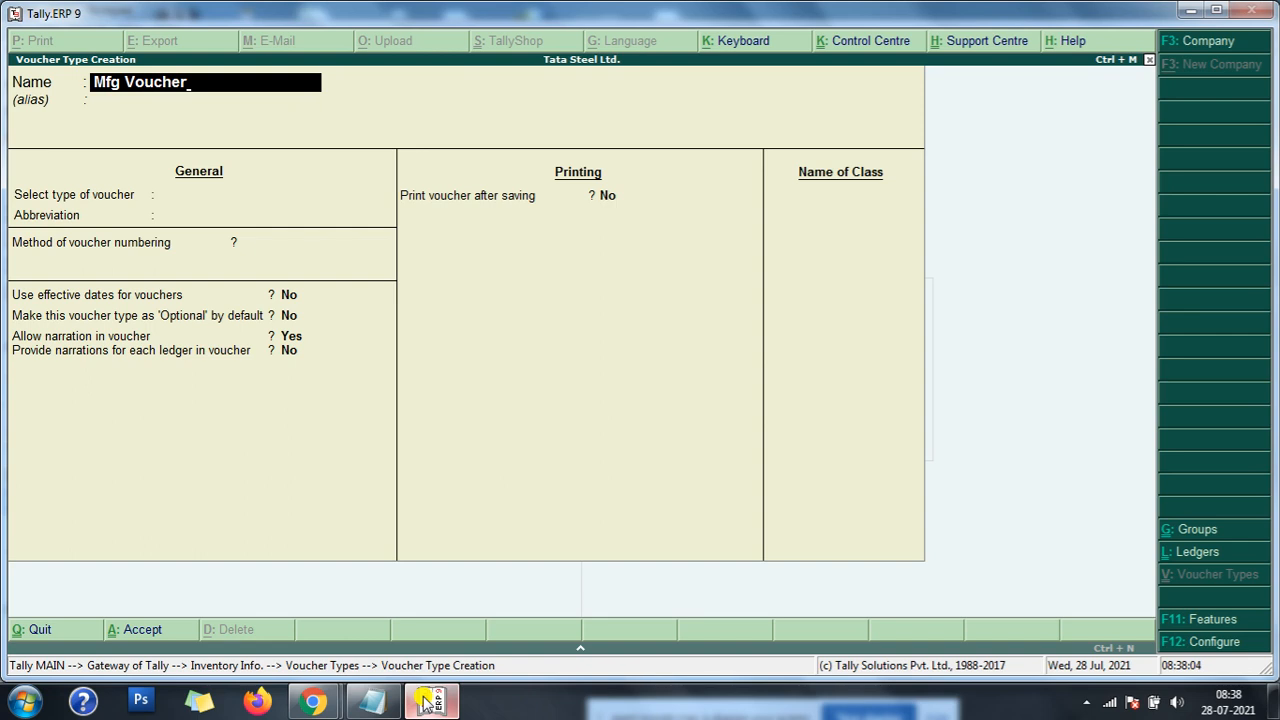
key(Return)
key(Return)
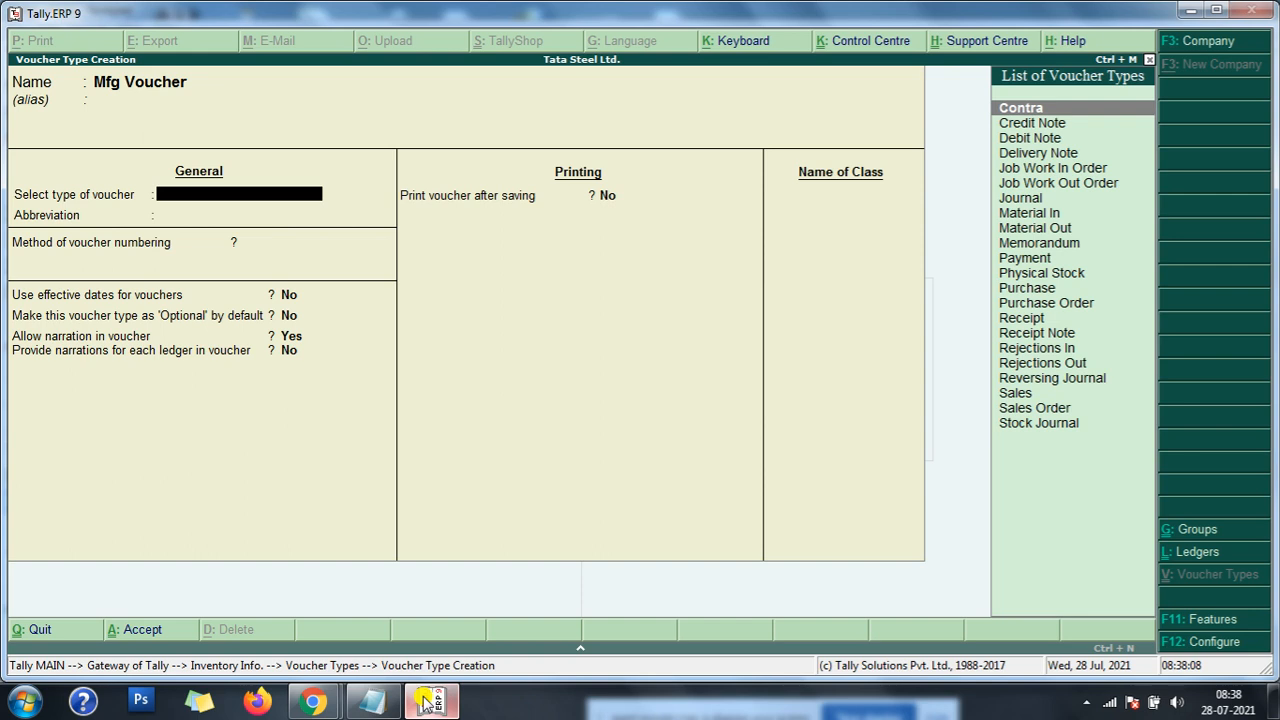
- Base the Mfg Voucher type on the Stock Journal voucher
key(Down)
key(Down)
key(Down)
key(Down)
key(Down)
key(Down)
key(Down)
key(Down)
key(Down)
key(Down)
key(Down)
key(Down)
key(Down)
key(Down)
key(Down)
key(Down)
key(Down)
key(Down)
key(Down)
key(Down)
key(Down)
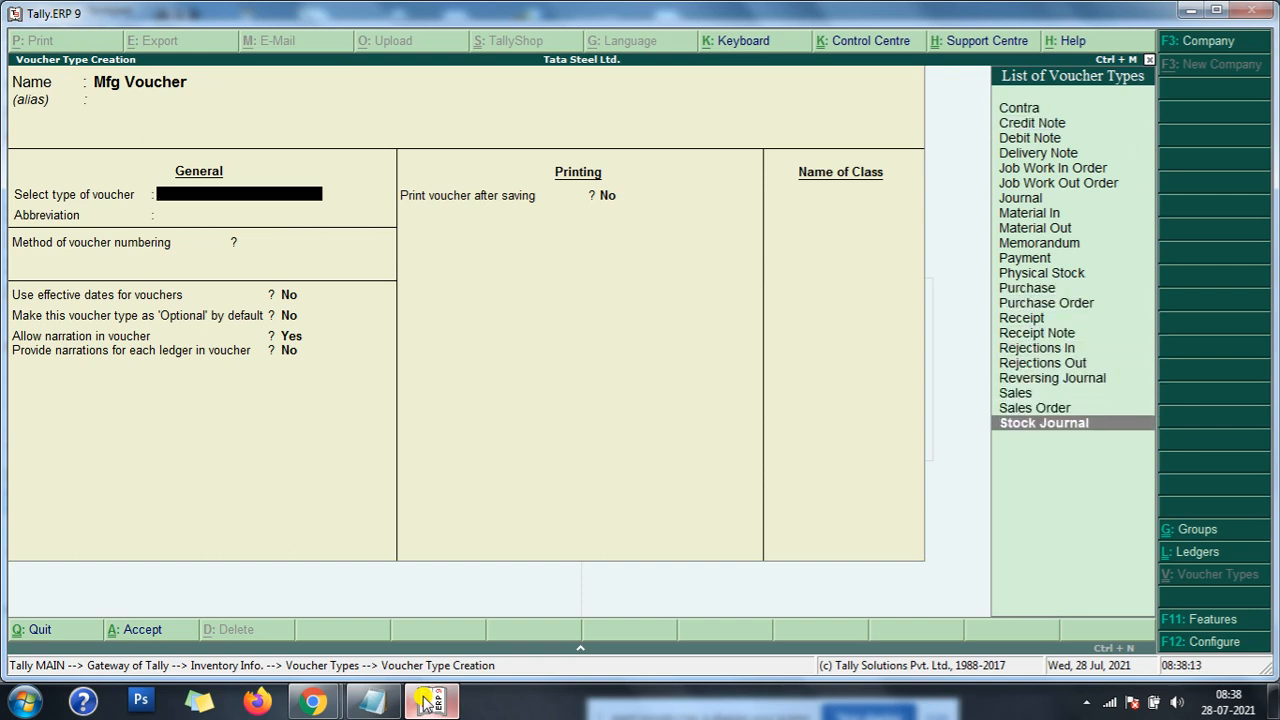
key(Return)
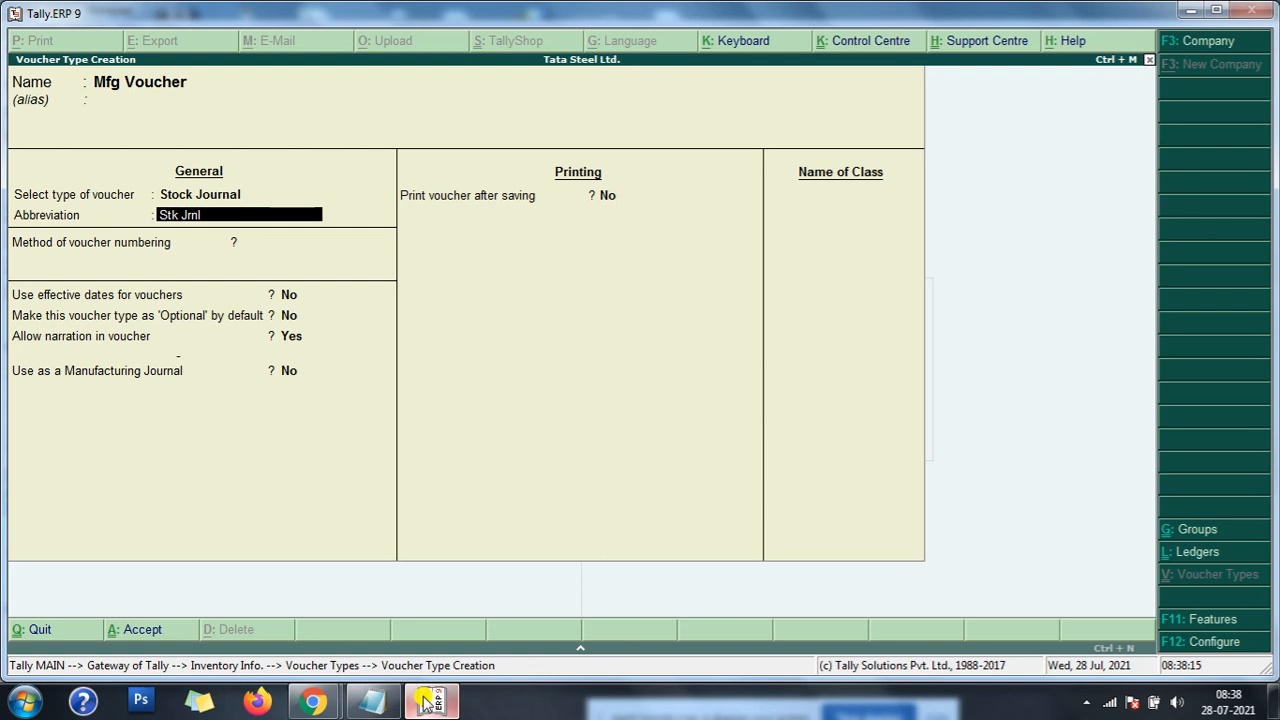
- Keep the Stk Jrnl abbreviation and automatic numbering, enable use as a Manufacturing Journal, and leave printing after saving at No
key(Return)
key(Return)
key(Return)
key(Return)
key(Return)
key(Return)
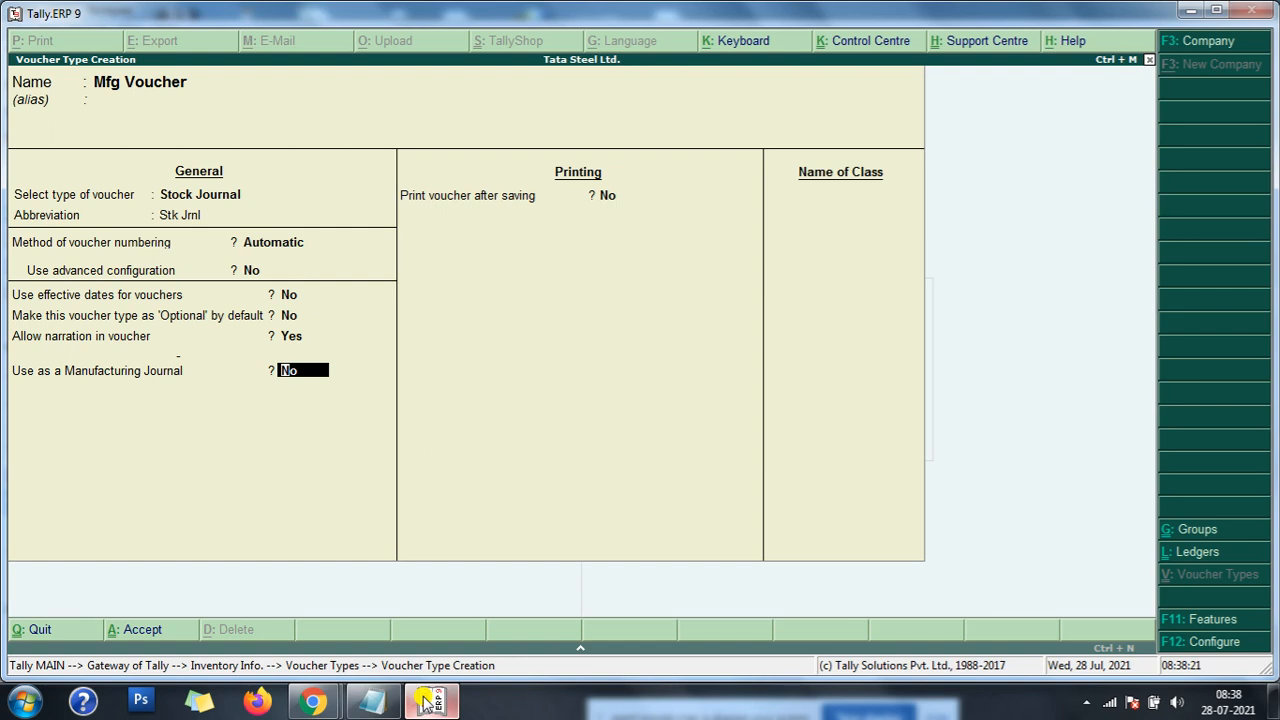
text(y)
key(Return)
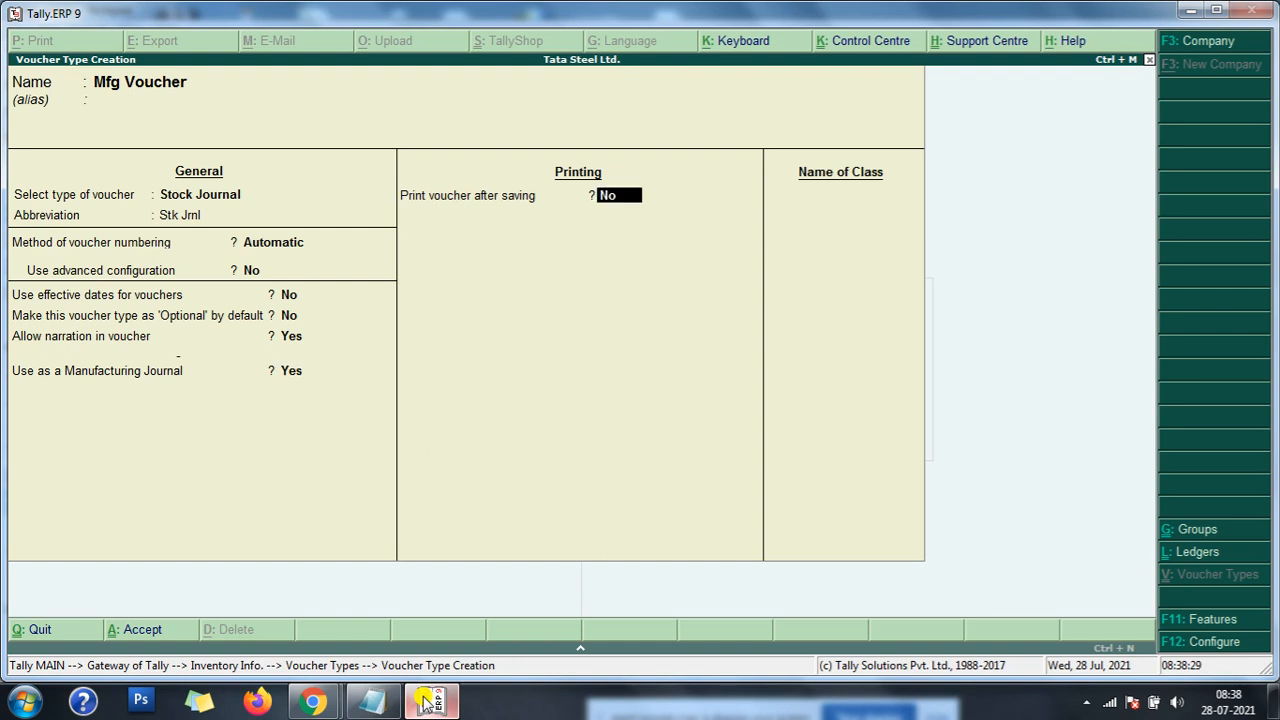
key(Return)
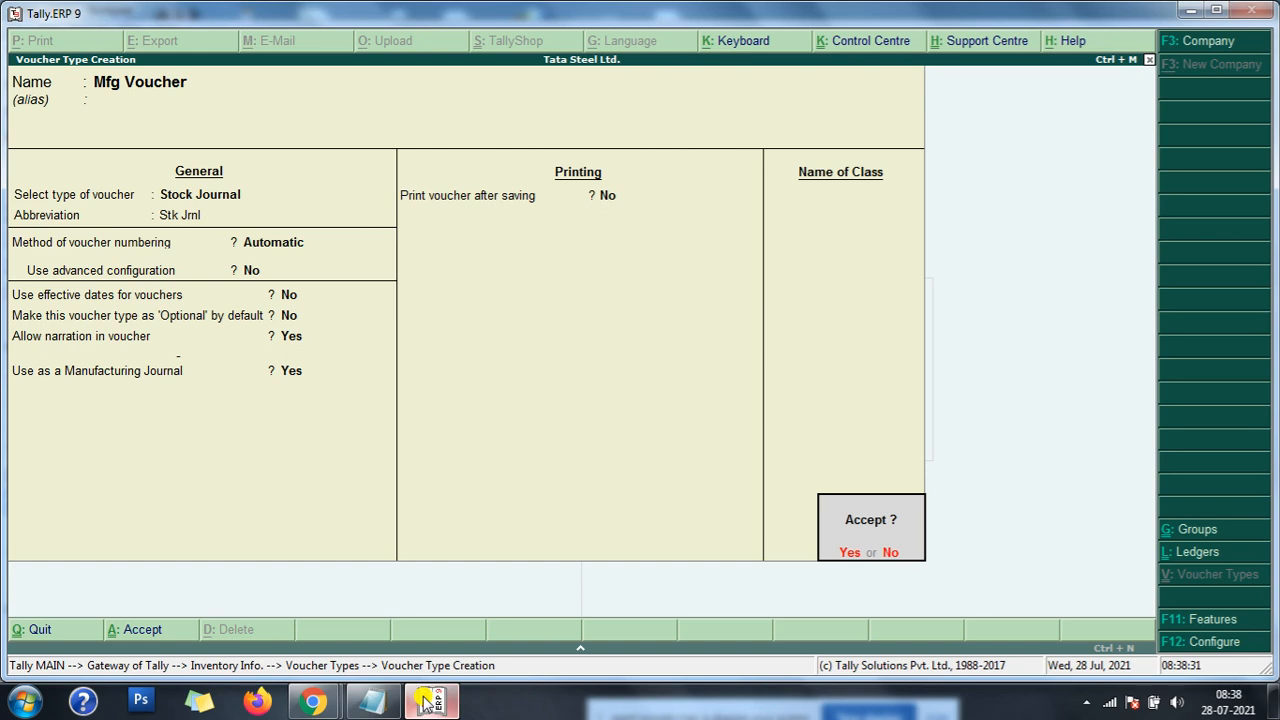
- Go back over the Mfg Voucher settings to review the voucher type selection and the Manufacturing Journal option before saving
key(n)
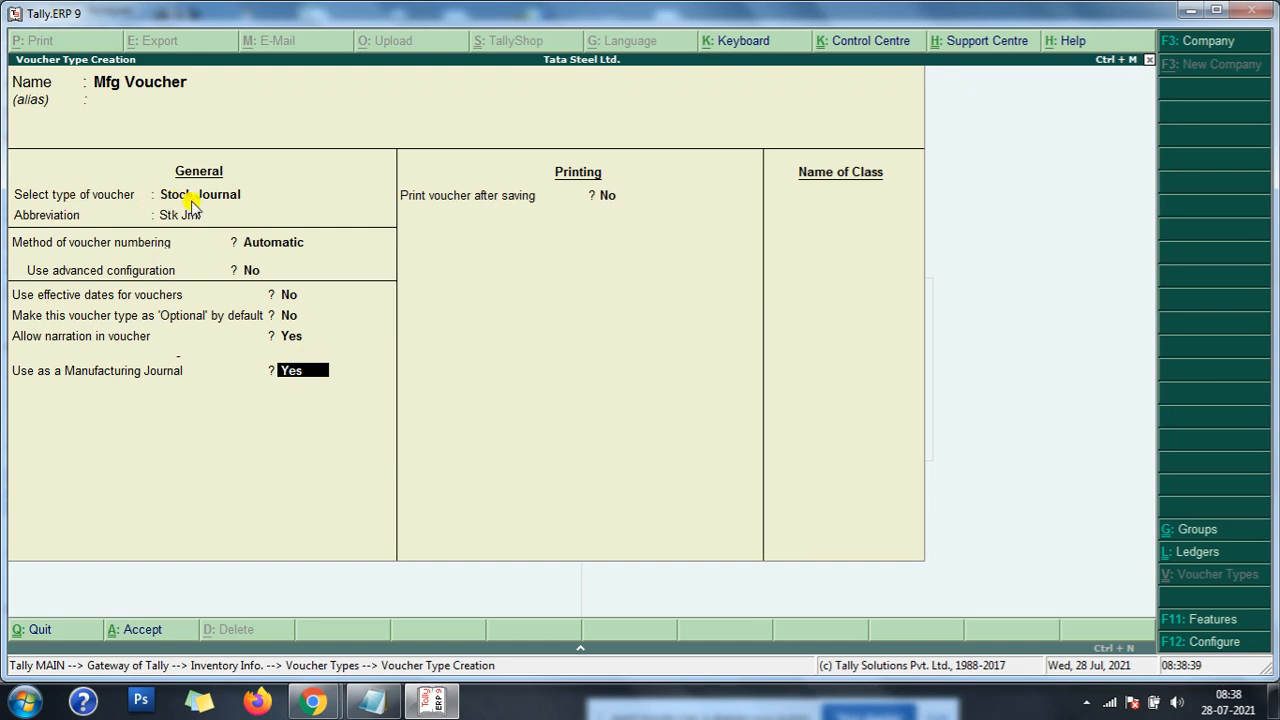
key(Up)
key(Up)
key(Up)
key(Up)
key(Up)
key(Up)
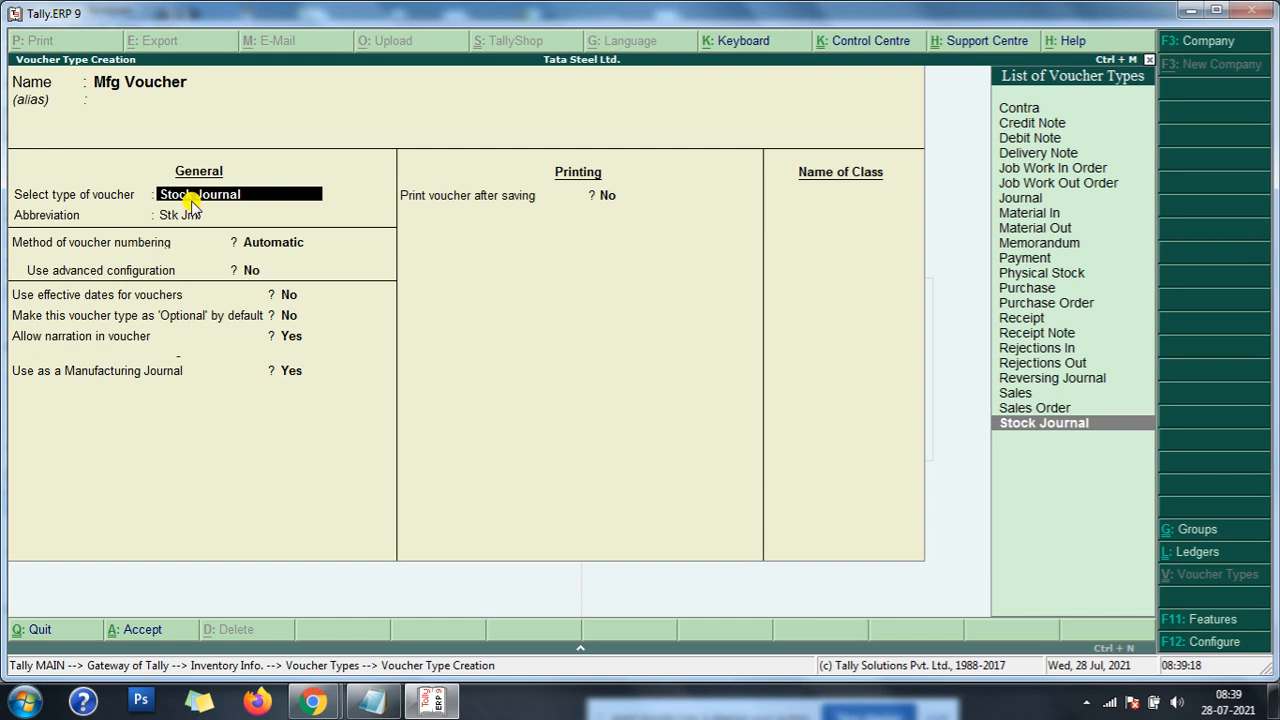
key(Return)
key(Return)
key(Return)
key(Return)
key(Return)
key(Return)
key(Return)
key(Return)
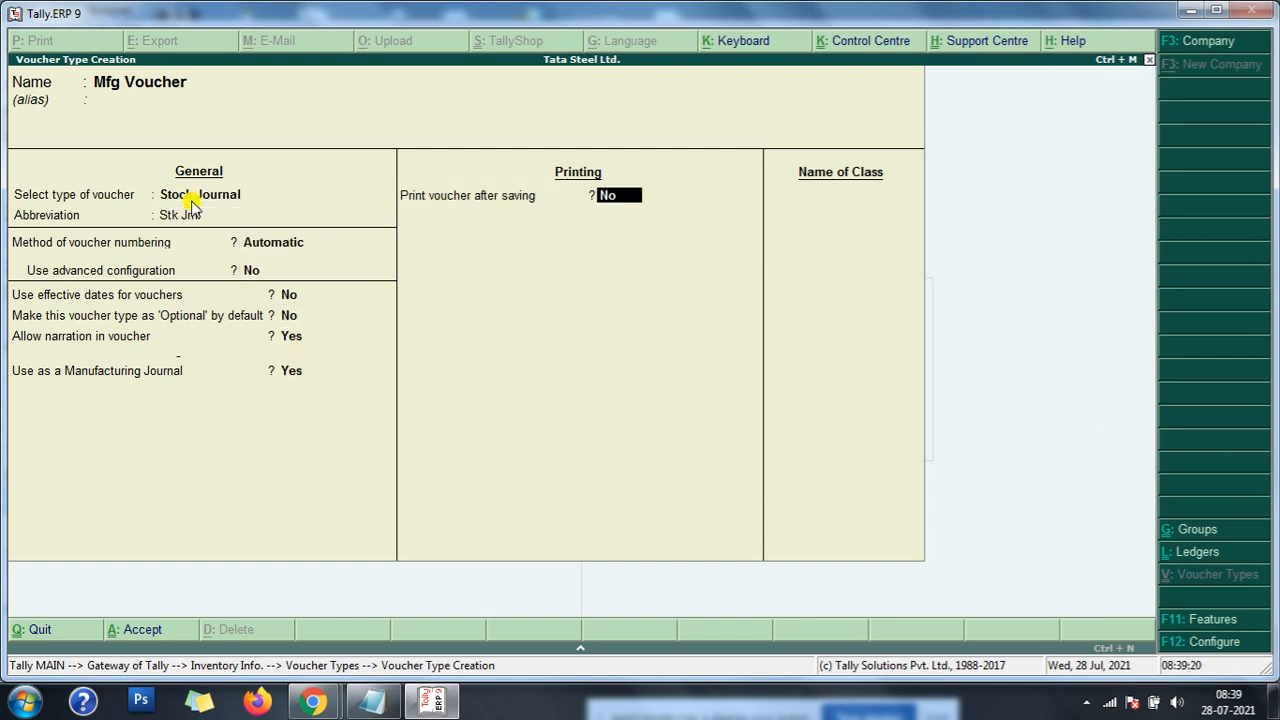
- Save the Mfg Voucher type and return to the Gateway of Tally
key(Return)
key(Return)
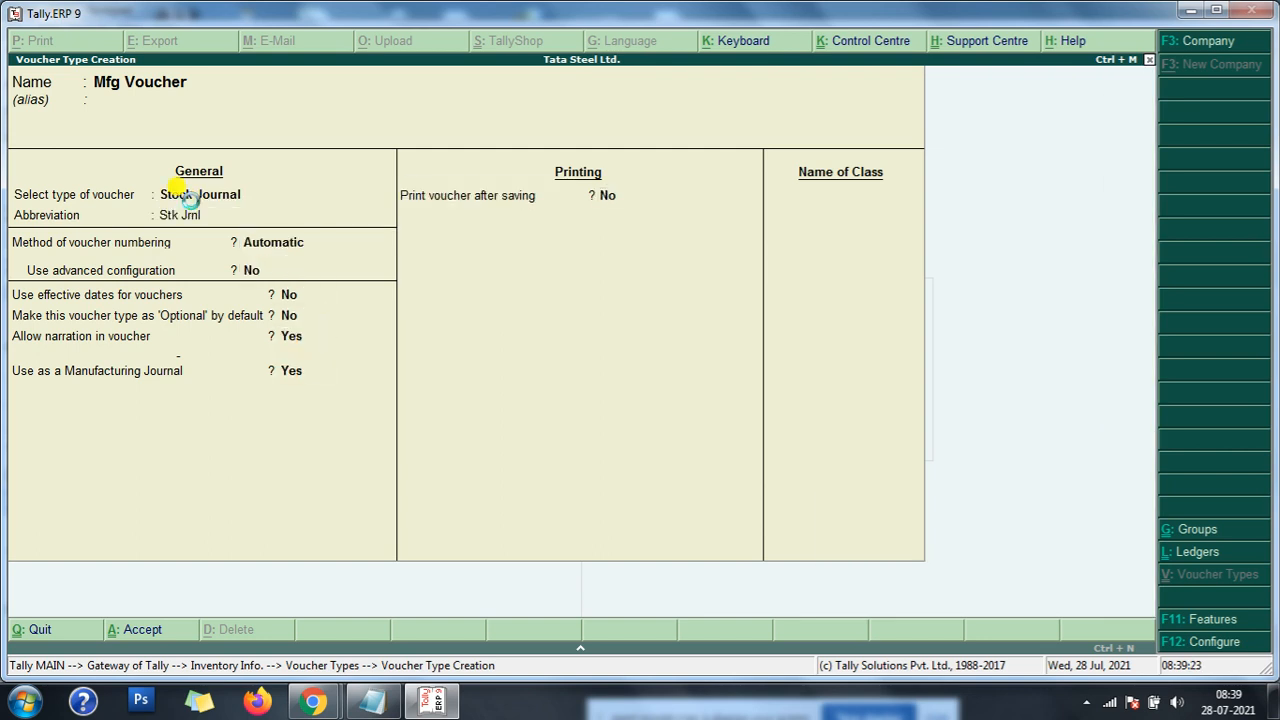
key(Escape)
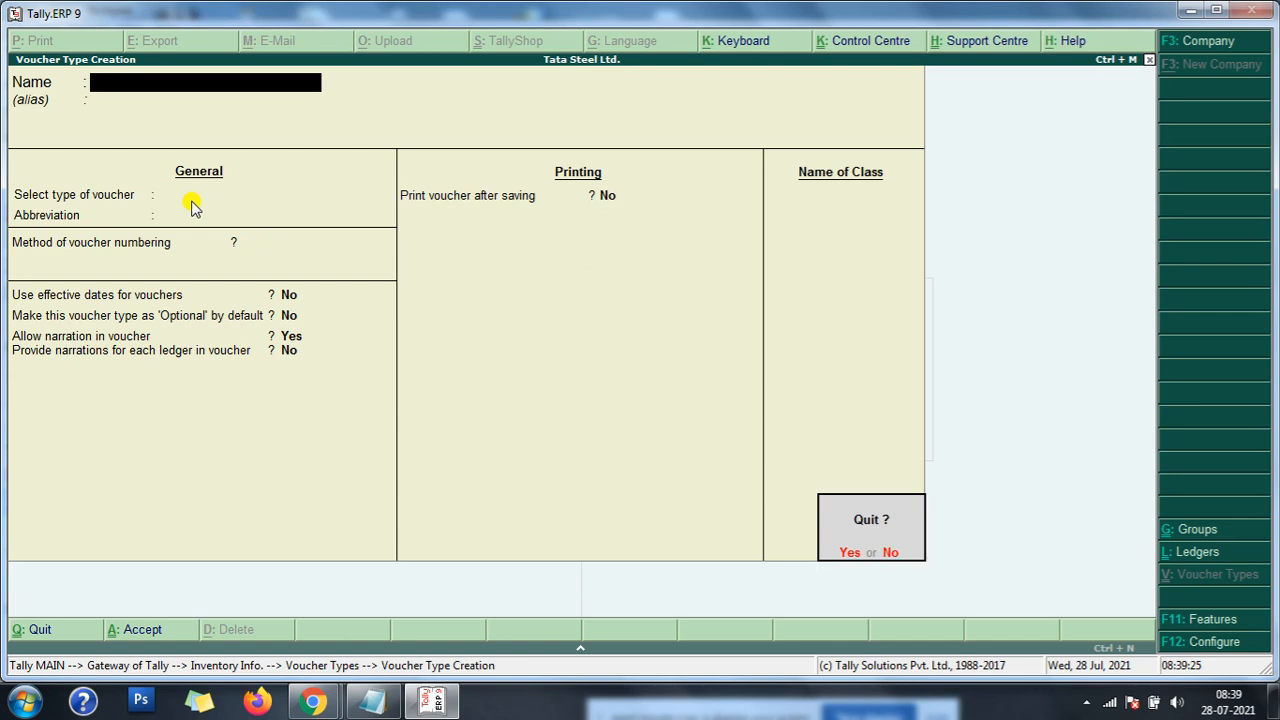
key(y)
key(Escape)
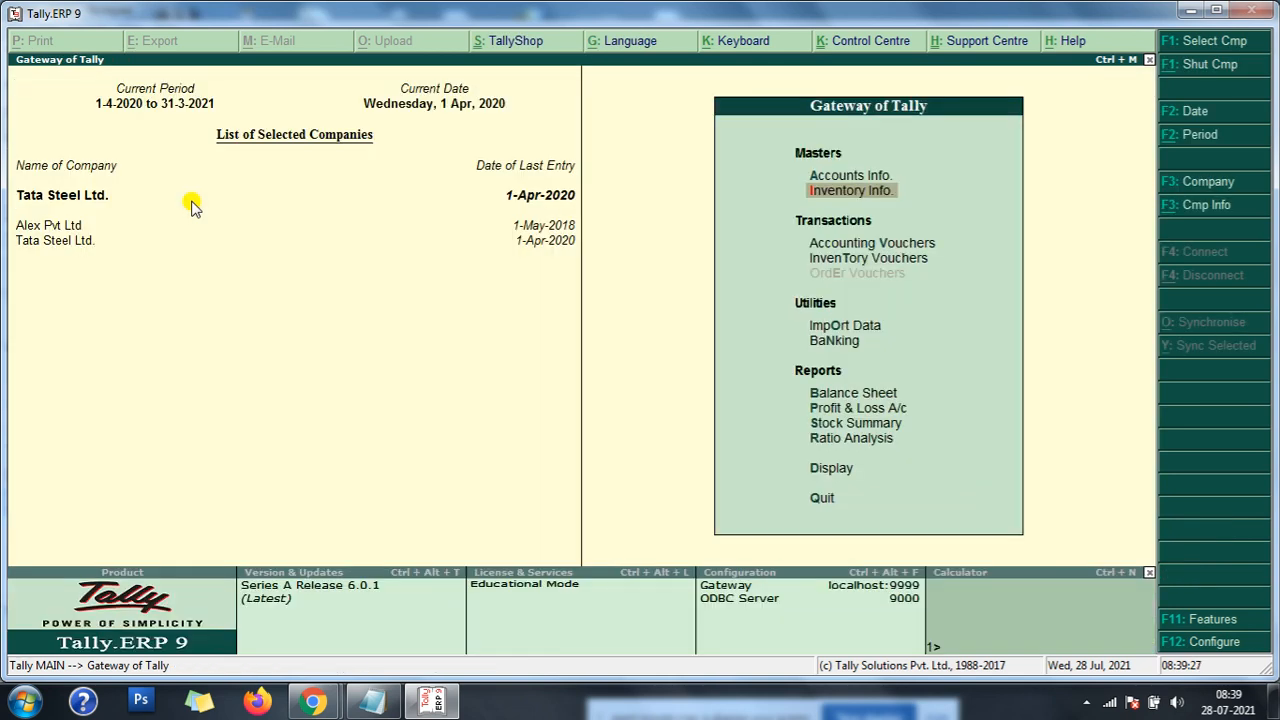
- Open voucher entry and bring up a Stock Journal voucher
key(Down)
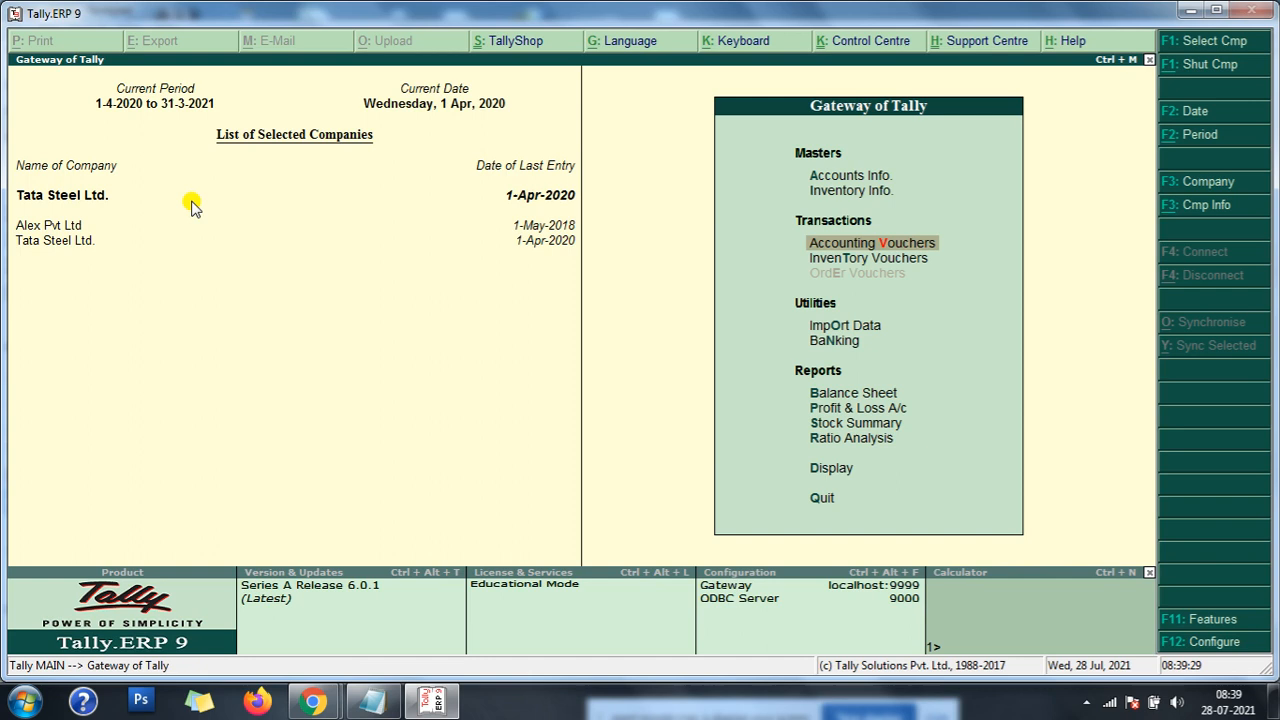
key(Return)
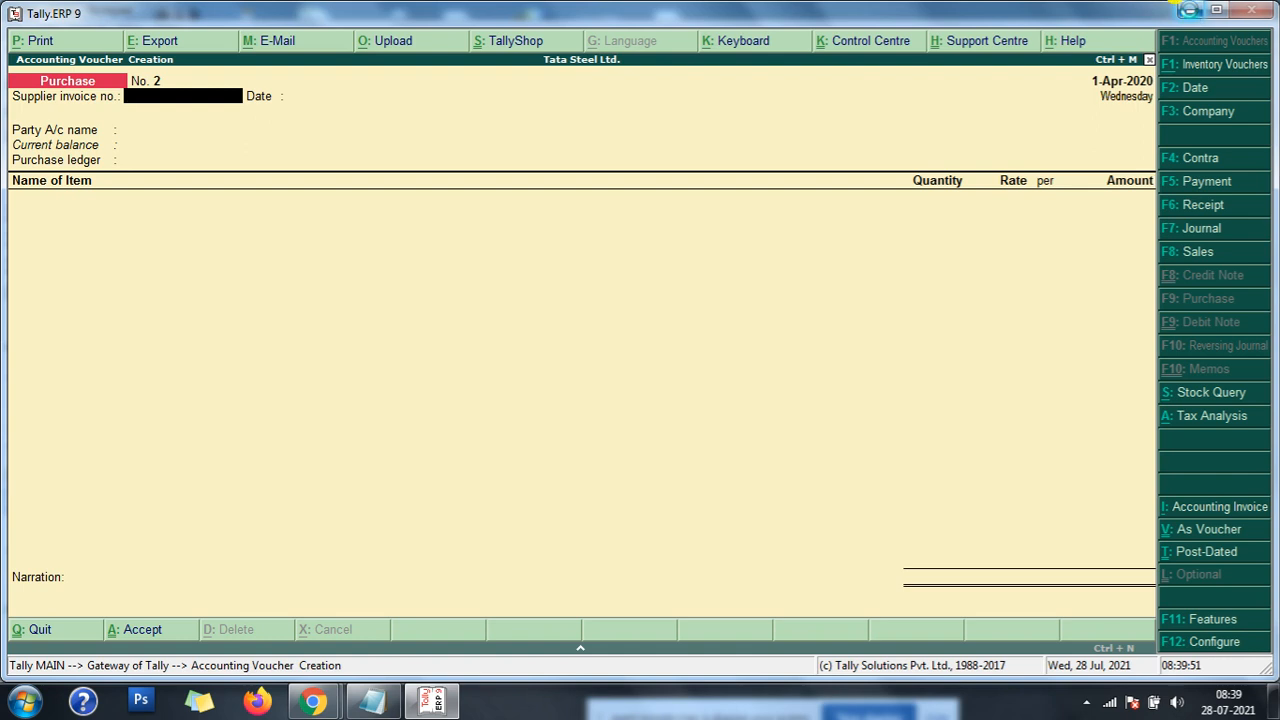
key(alt+F7)
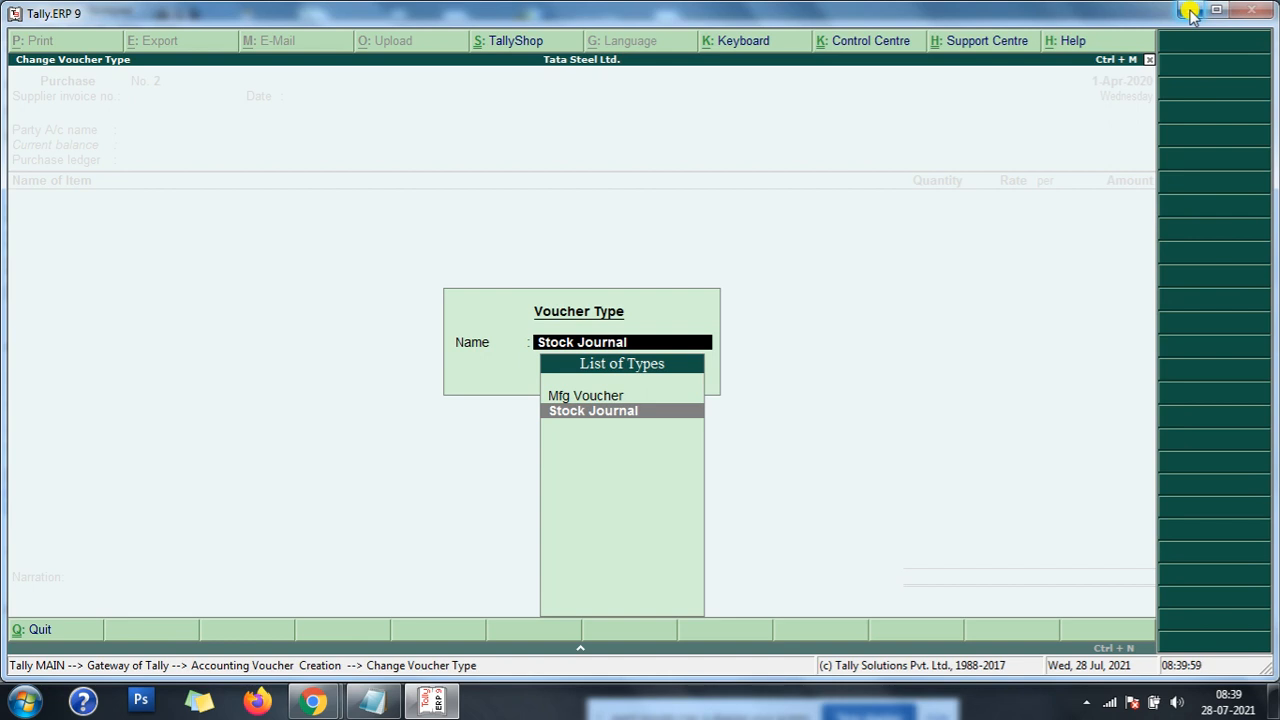
key(Return)
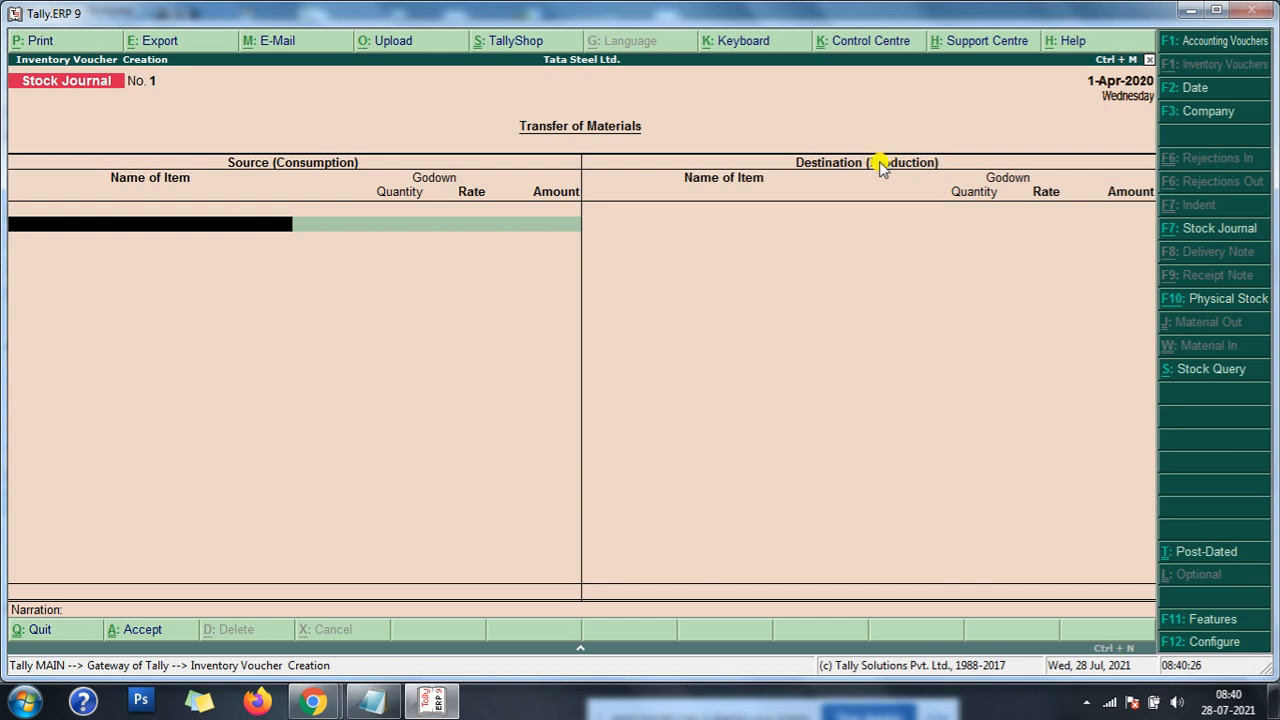
- Change the open Stock Journal entry's voucher type to Mfg Voucher
key(F7)
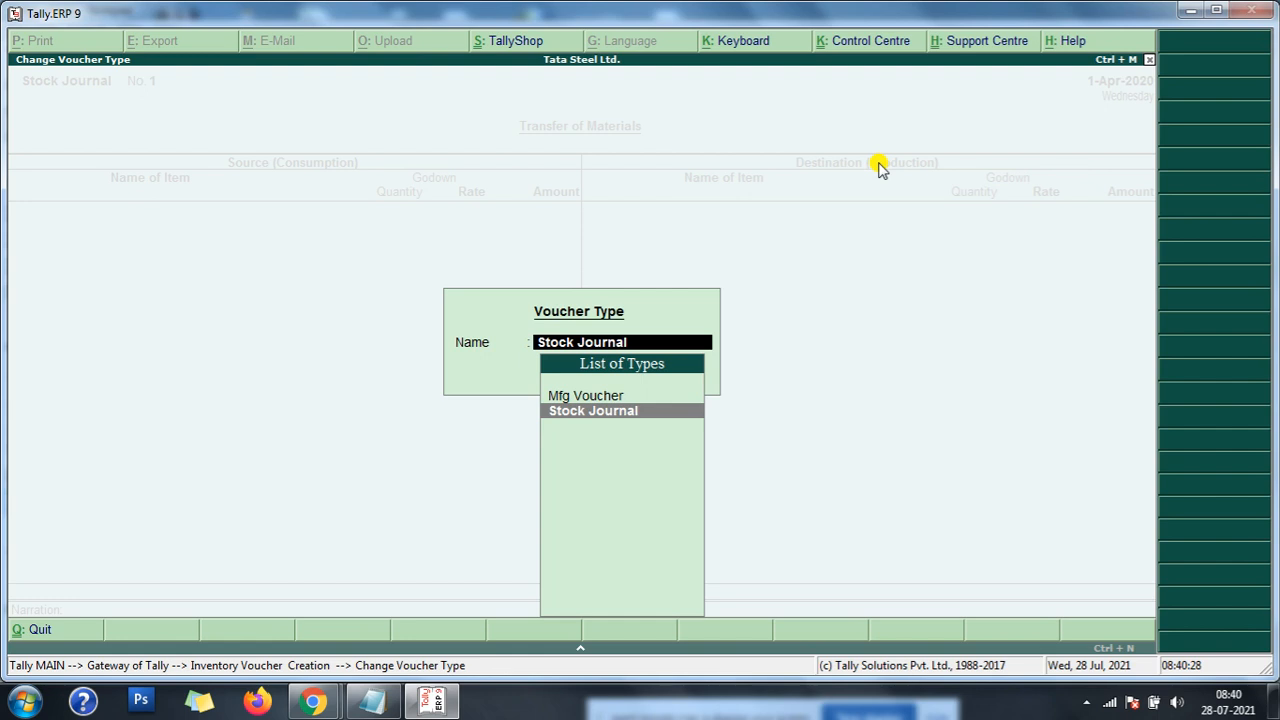
key(Up)
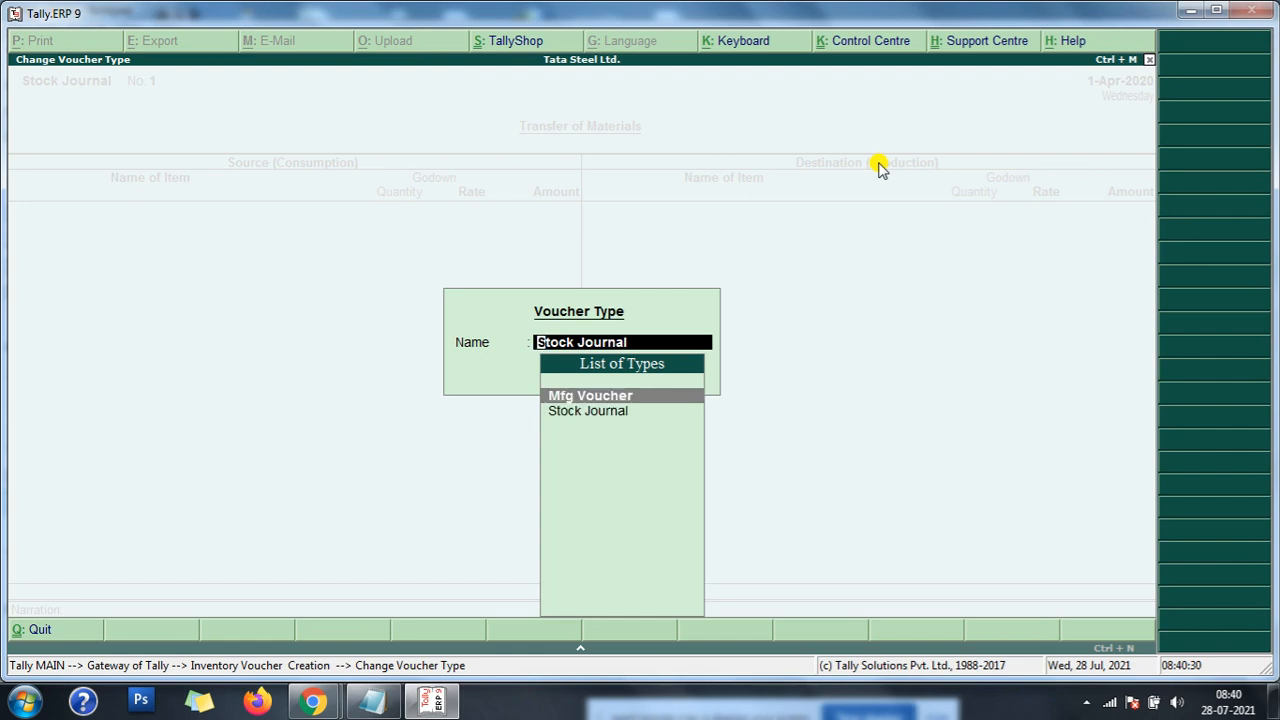
key(Return)
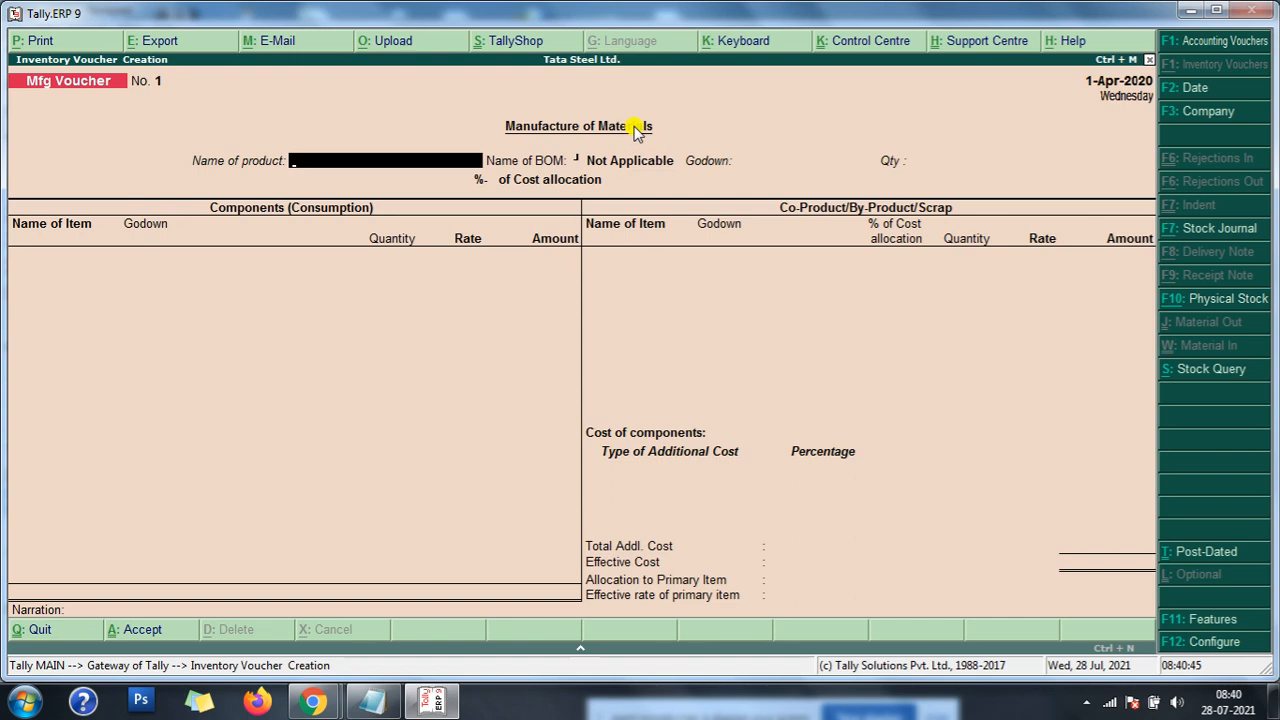
- Copy the manufacture date 1-5-2020 from the Notepad mfg entries notes and set it as the Mfg Voucher date in Tally.ERP 9
click(372, 700)
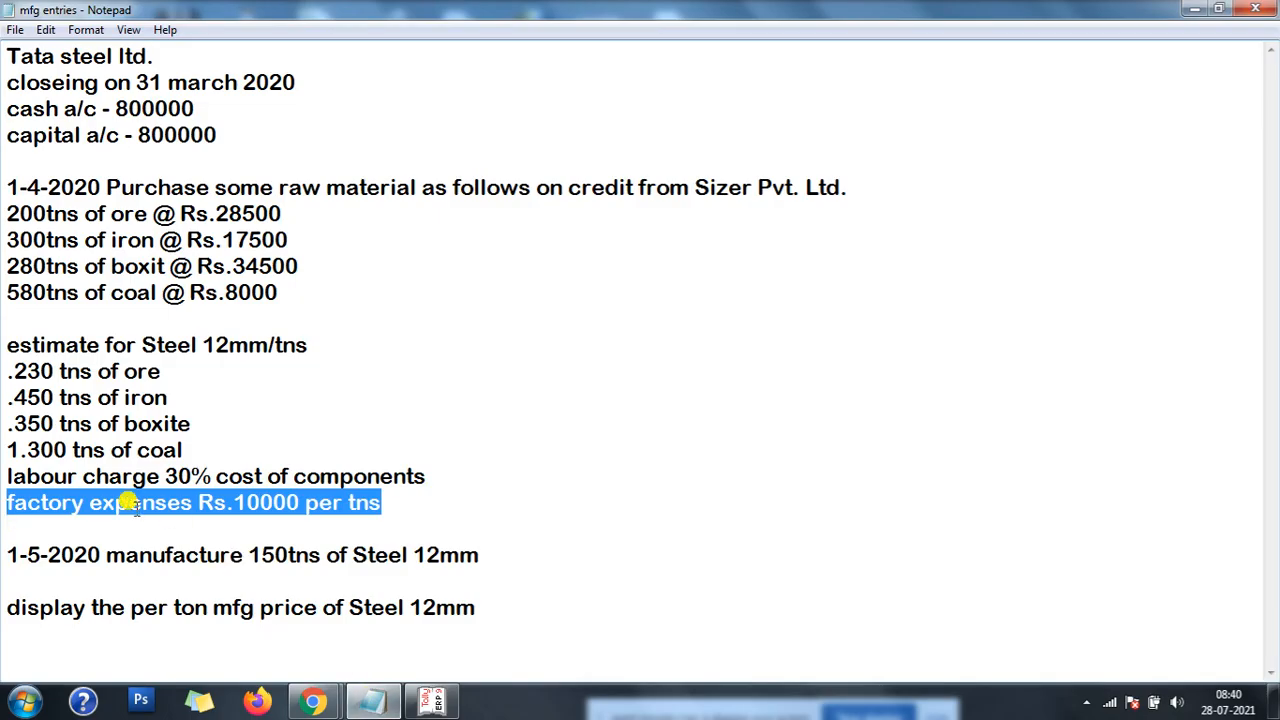
drag(8, 555, 101, 553)
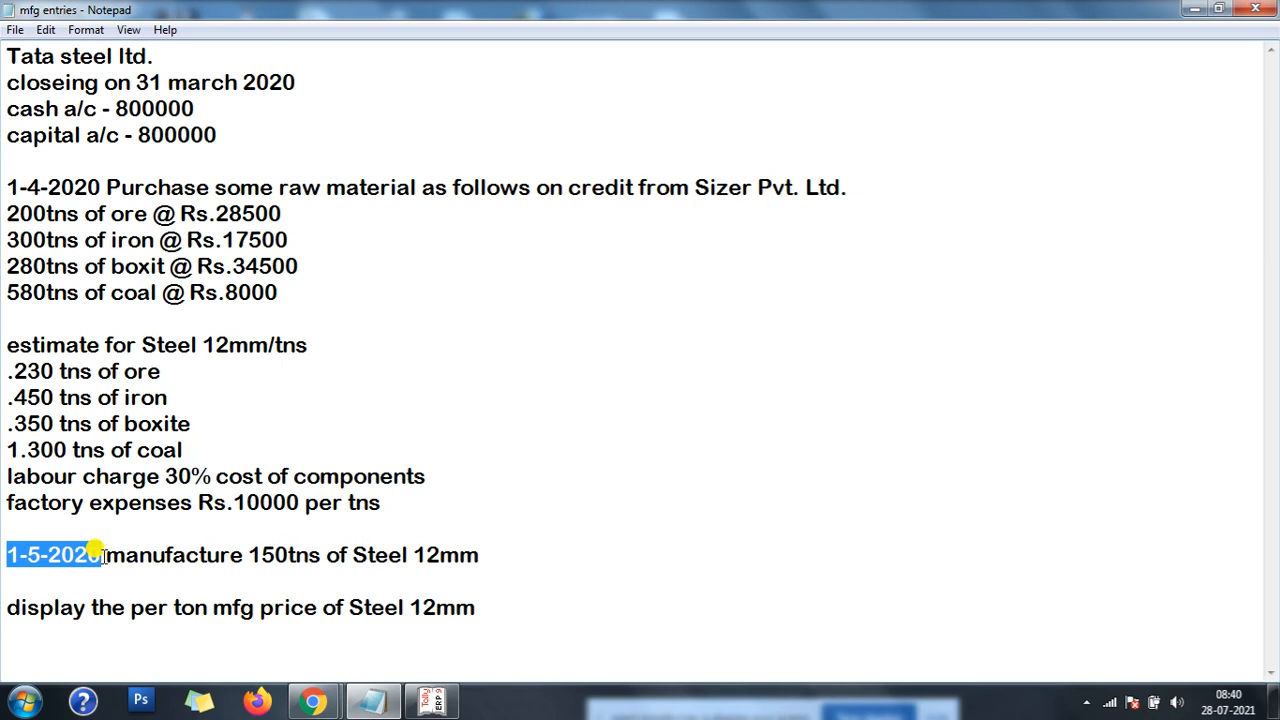
click(432, 700)
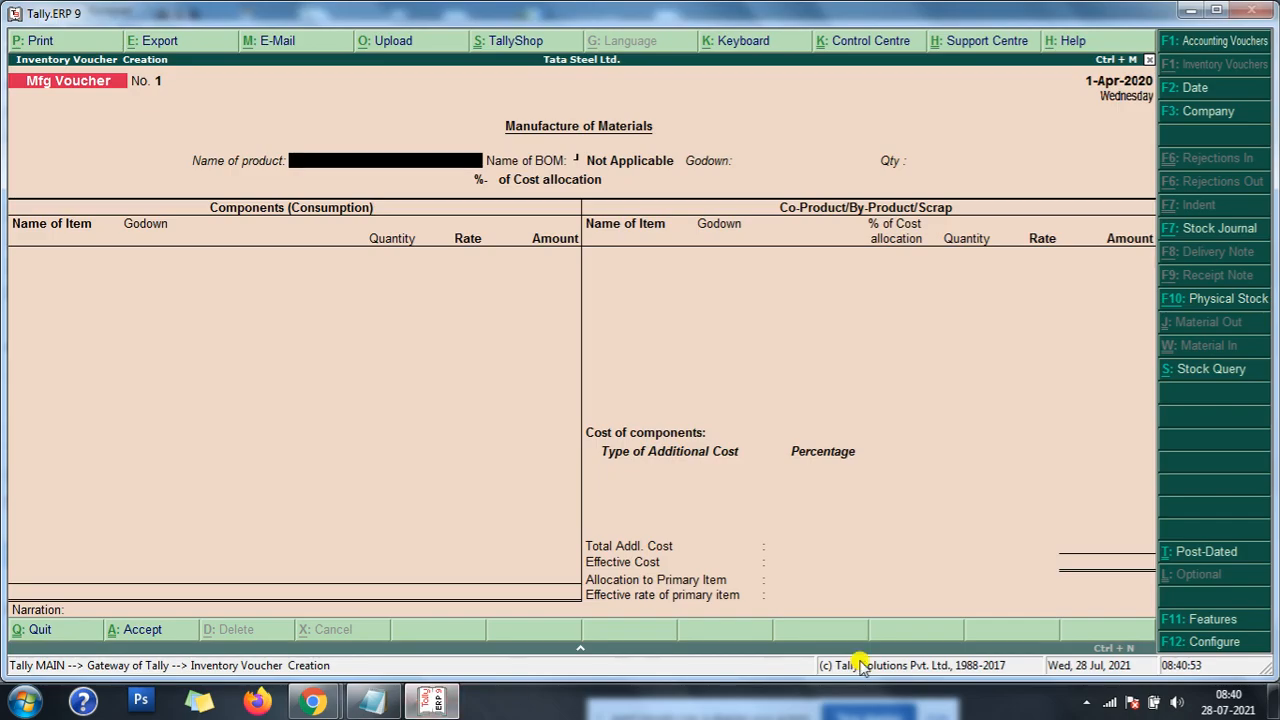
key(F2)
key(ctrl+alt+v)
key(Return)
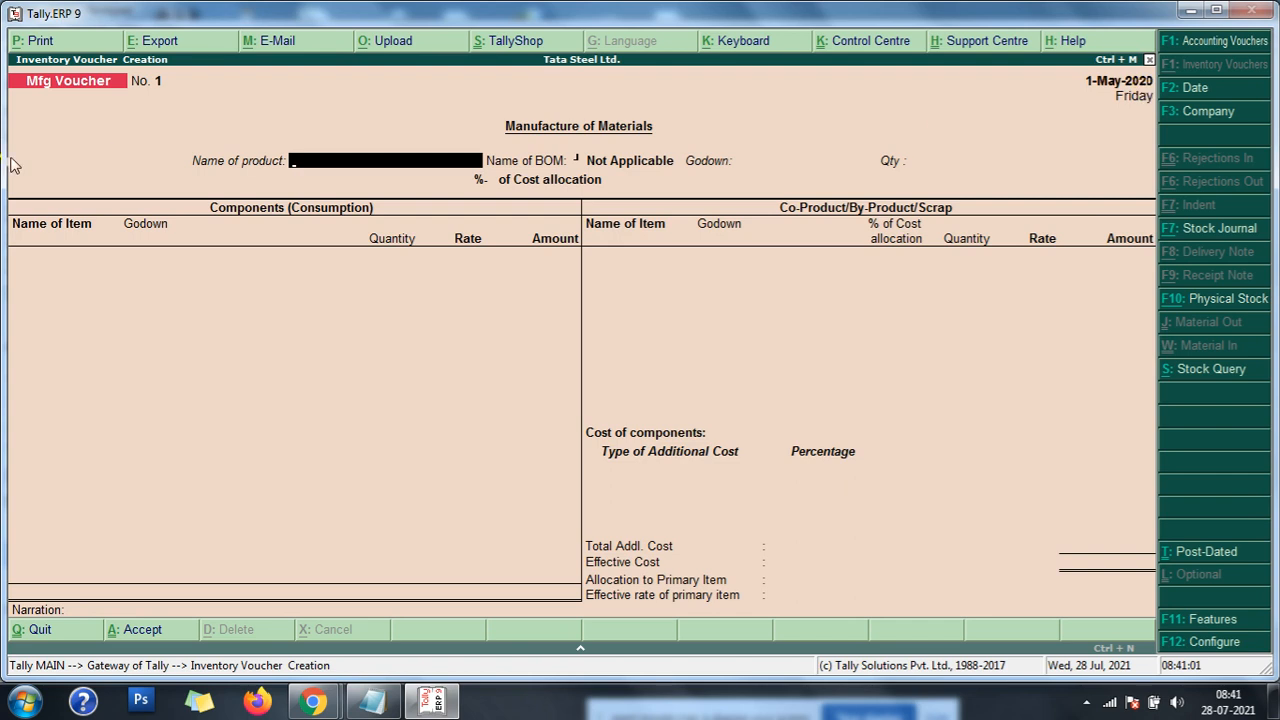
- Set the product to manufacture as Steel 12mm with BOM 1may2020, 100% cost allocation and the Main Location godown
click(333, 166)
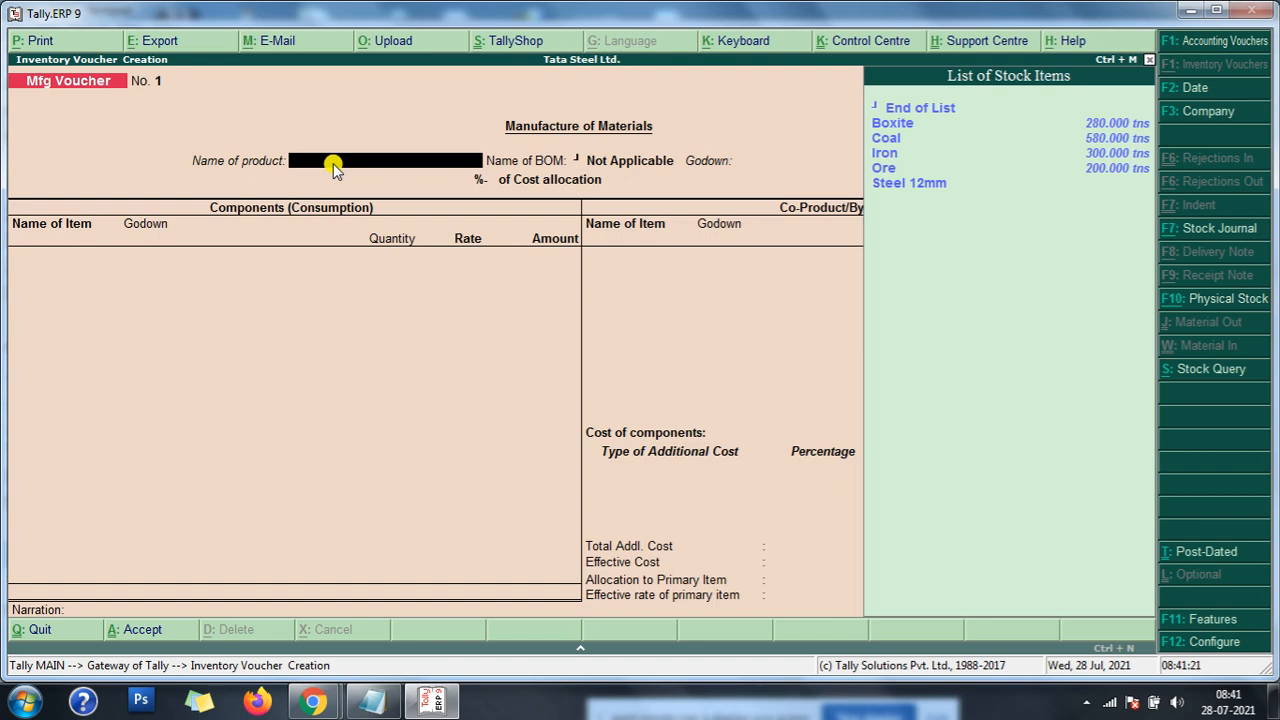
key(Down)
key(Down)
key(Down)
key(Down)
key(Down)
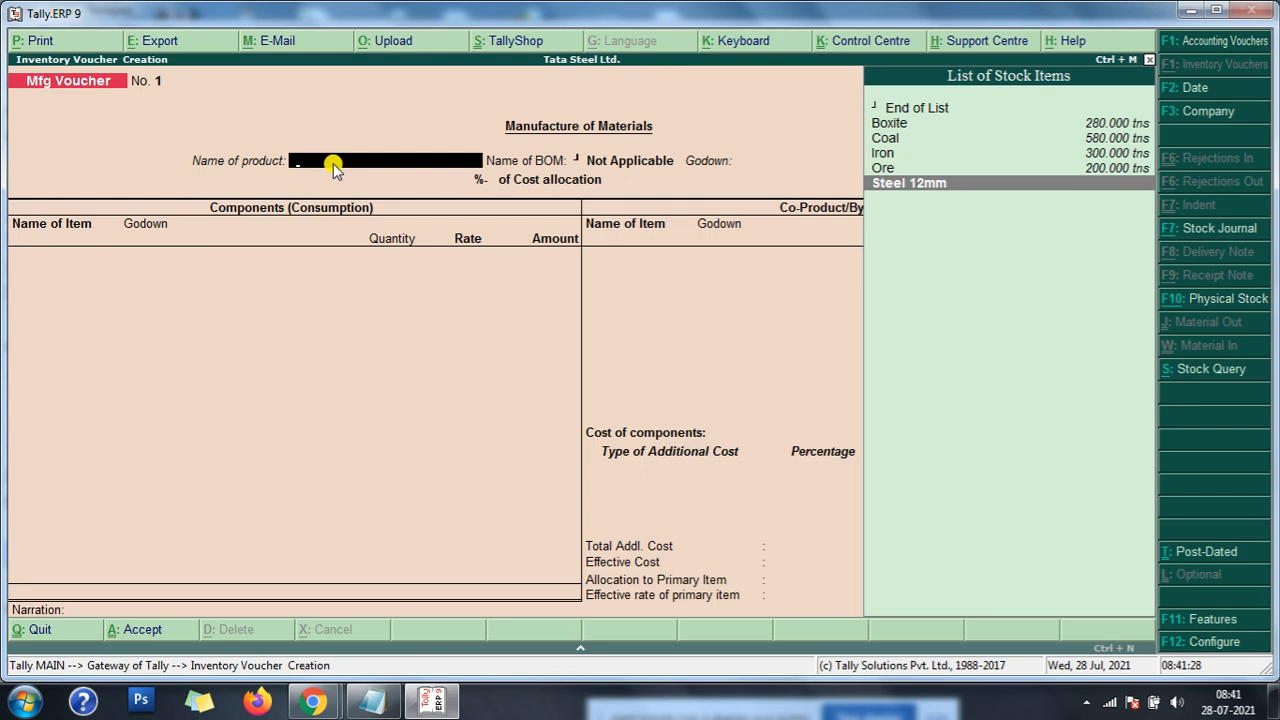
key(Return)
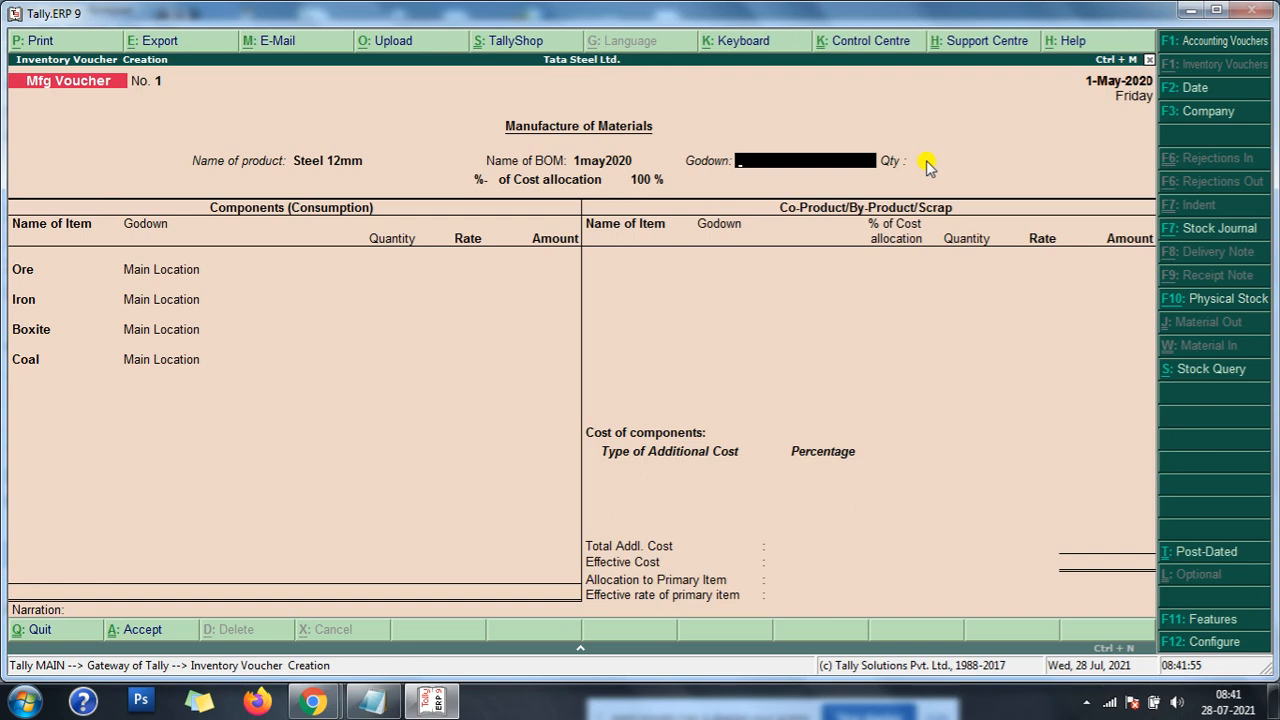
key(Return)
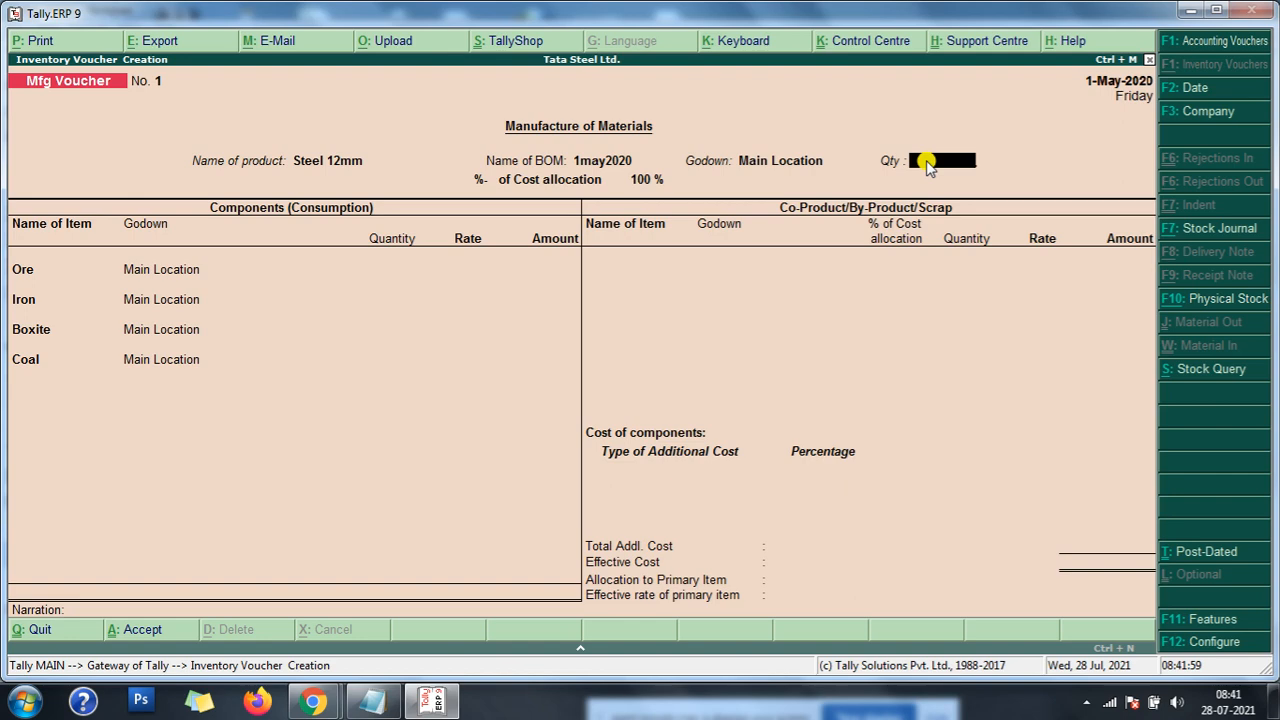
- Check the manufacture quantity in the Notepad mfg entries notes and set the Steel 12mm quantity to 150 tns in Tally.ERP 9
click(372, 700)
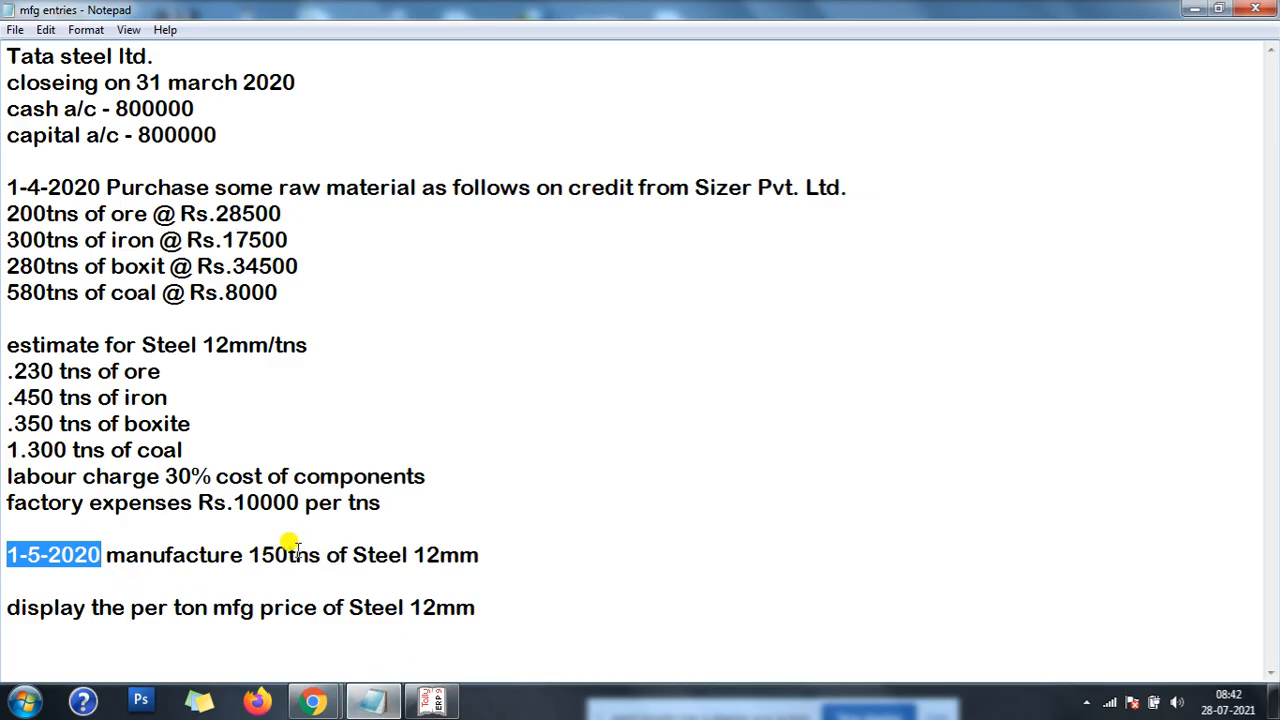
click(1196, 9)
text(150)
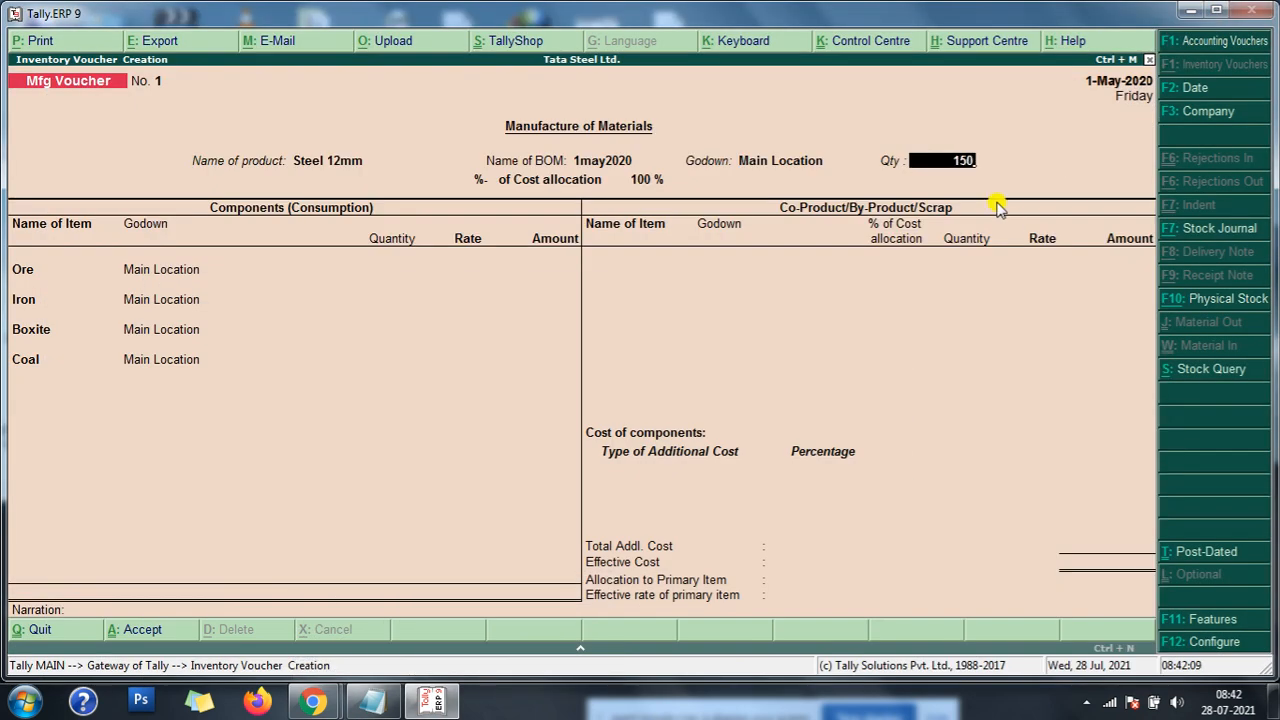
key(Return)
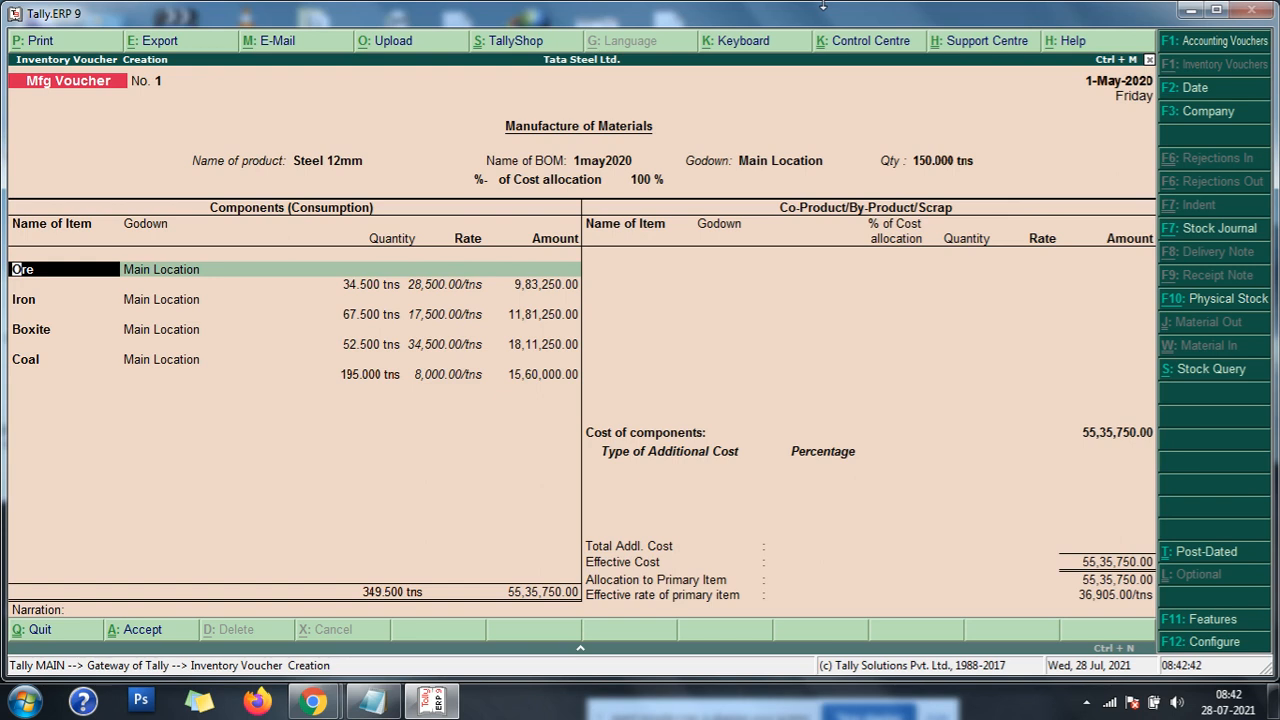
- Accept the Ore, Iron, Boxite and Coal component lines as filled in and end the co-product list without any items
key(Return)
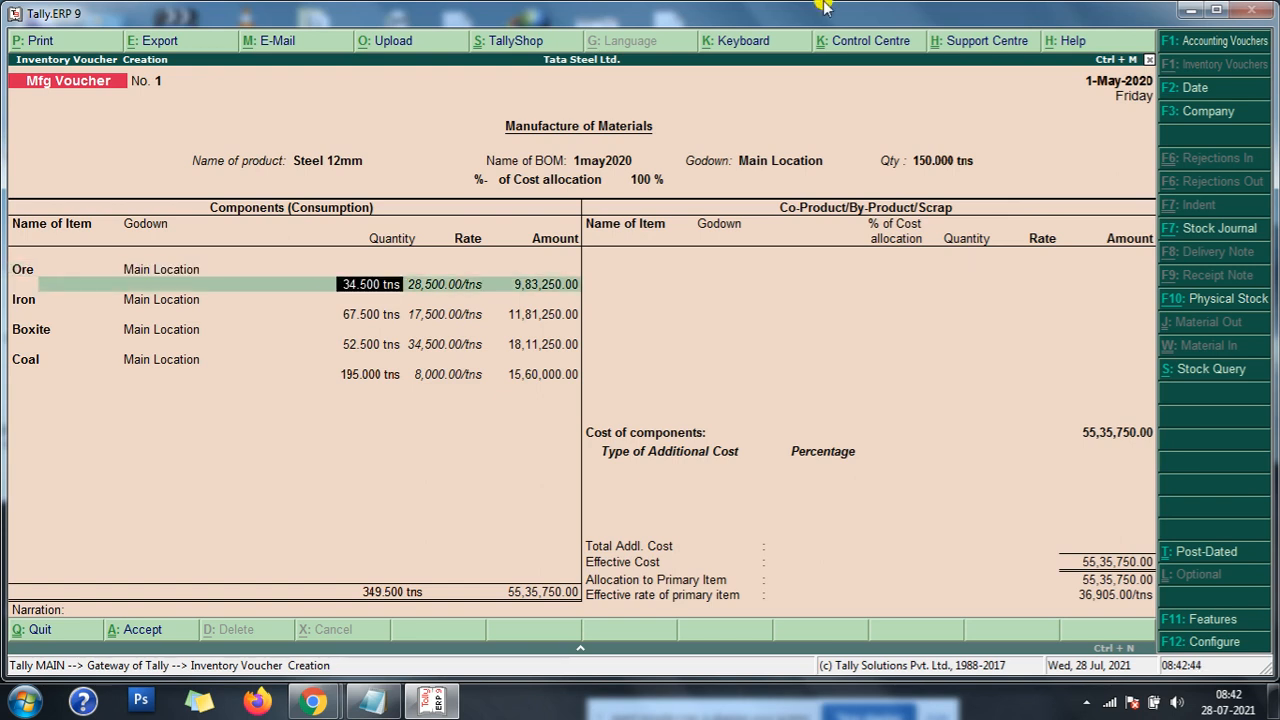
key(Return)
key(Return)
key(Return)
key(Return)
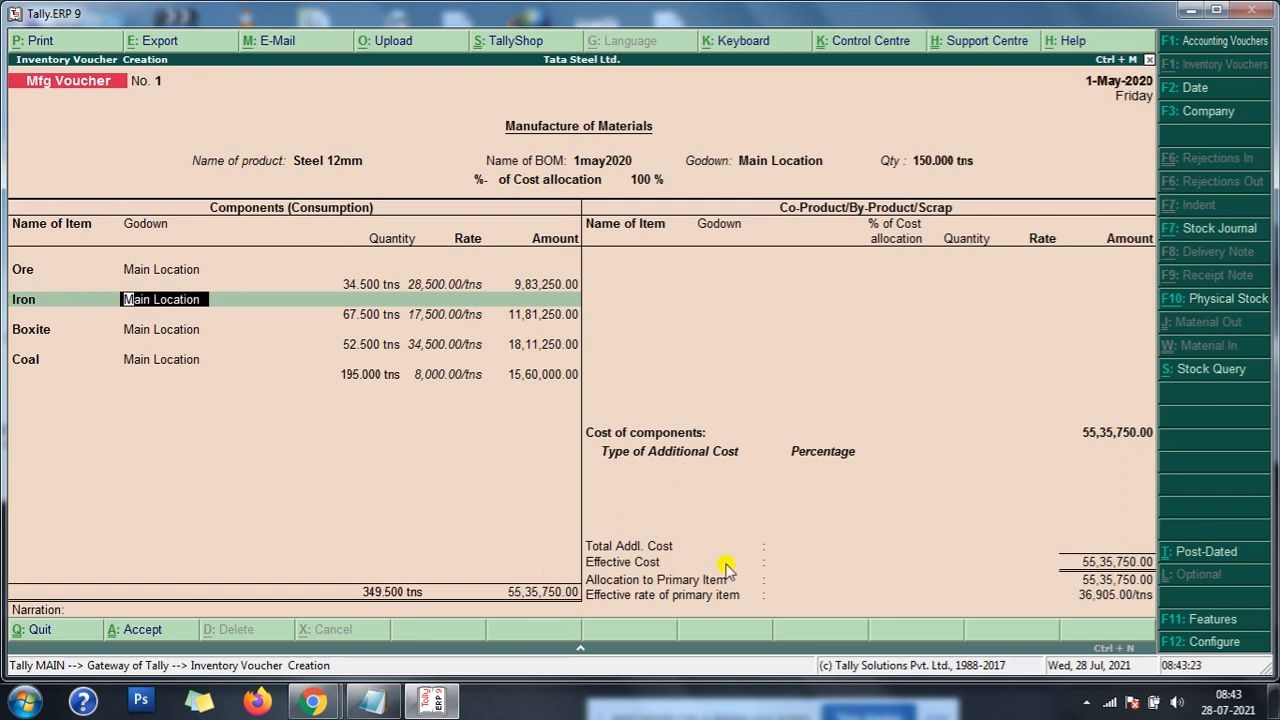
click(1100, 555)
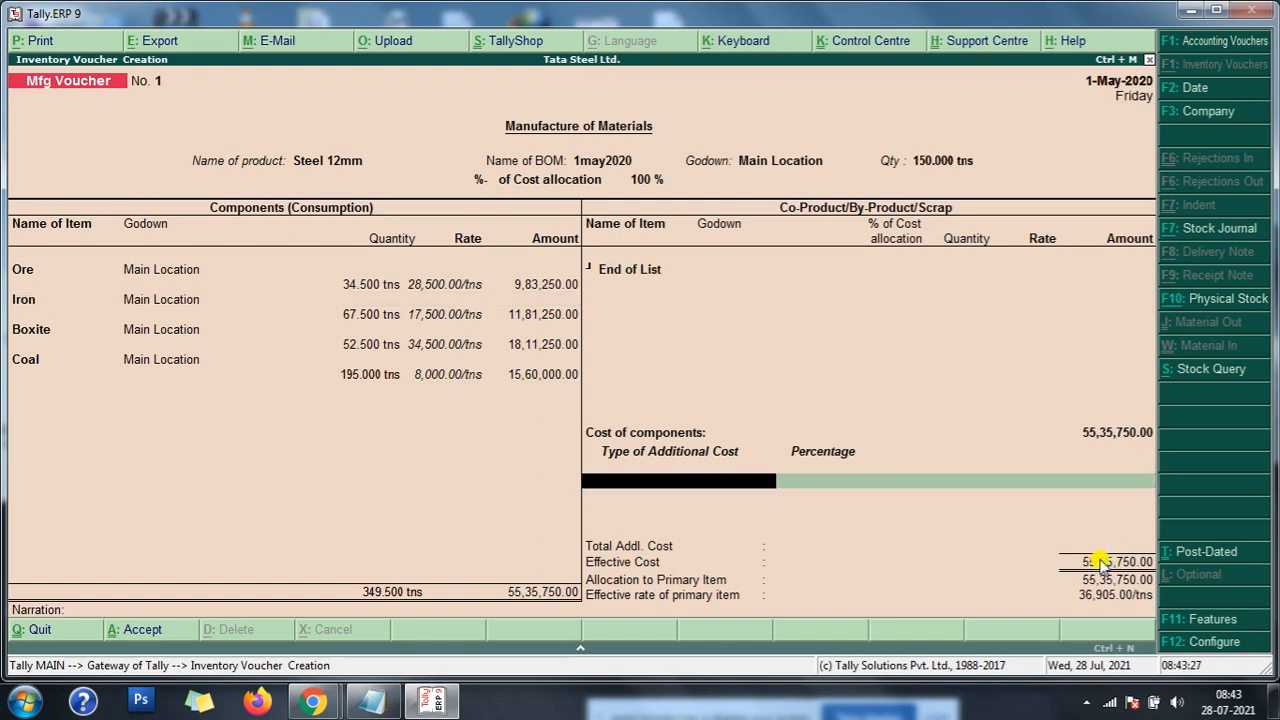
key(Return)
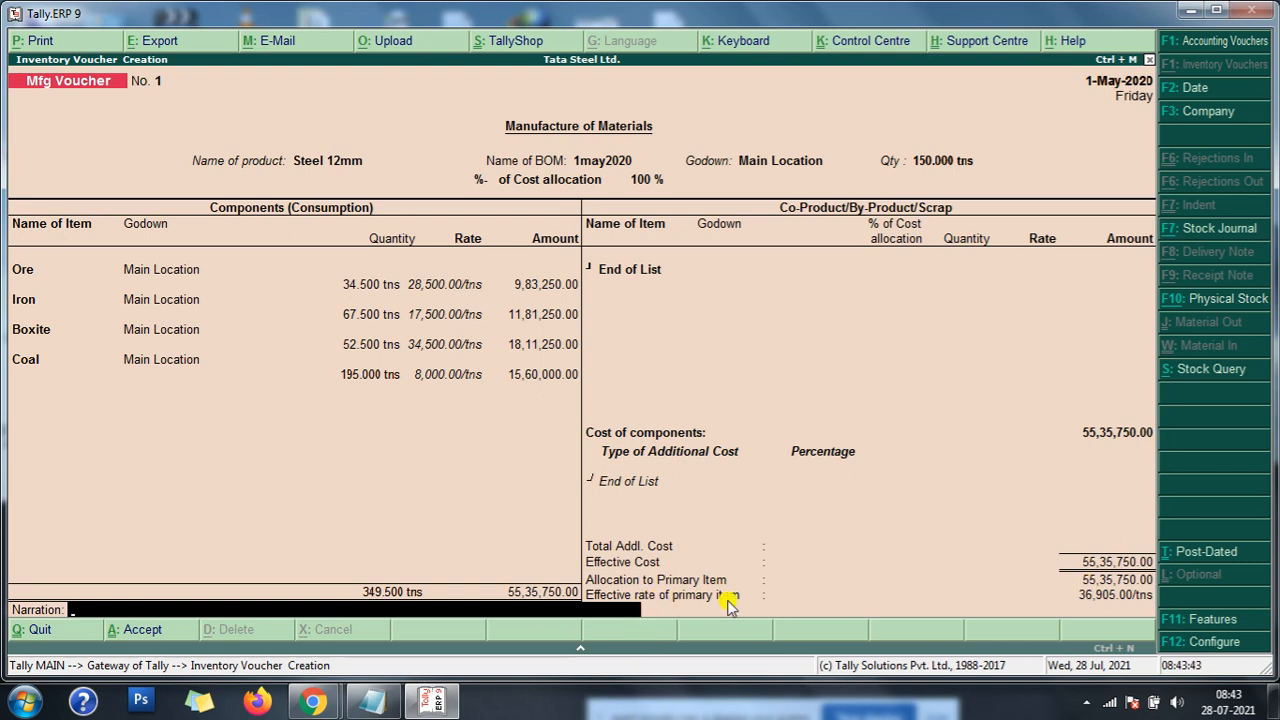
key(BackSpace)
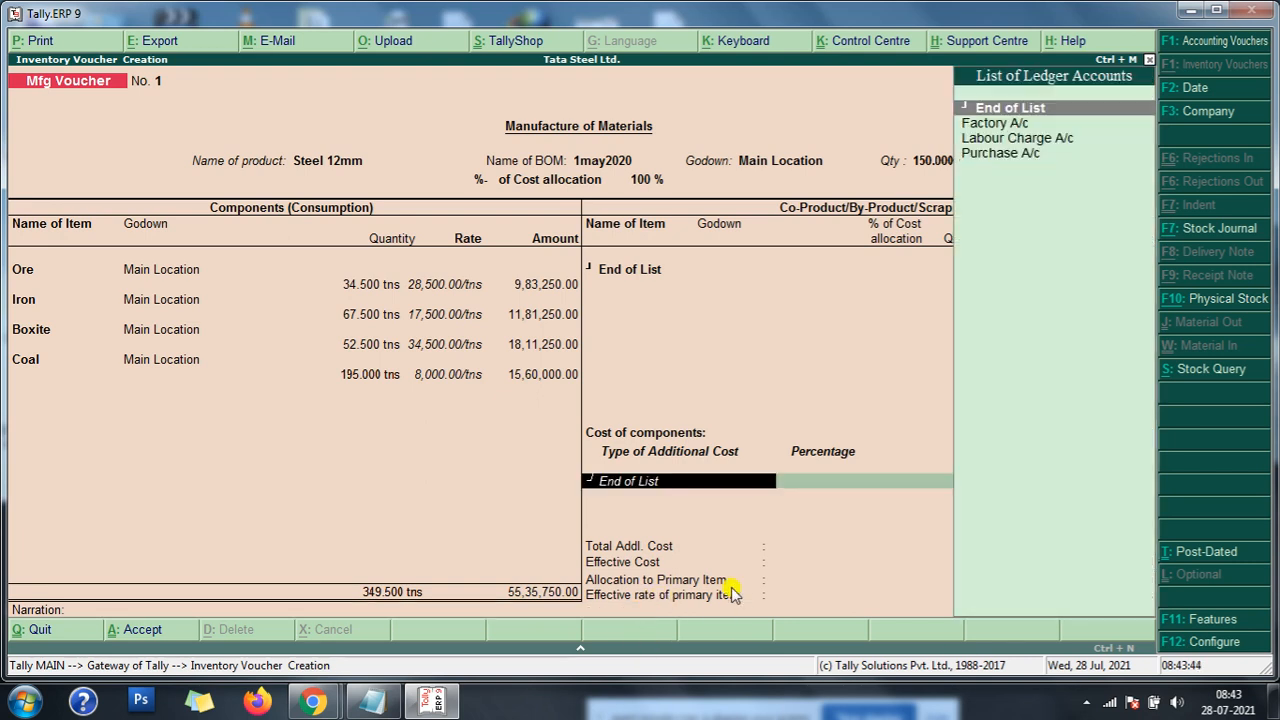
key(BackSpace)
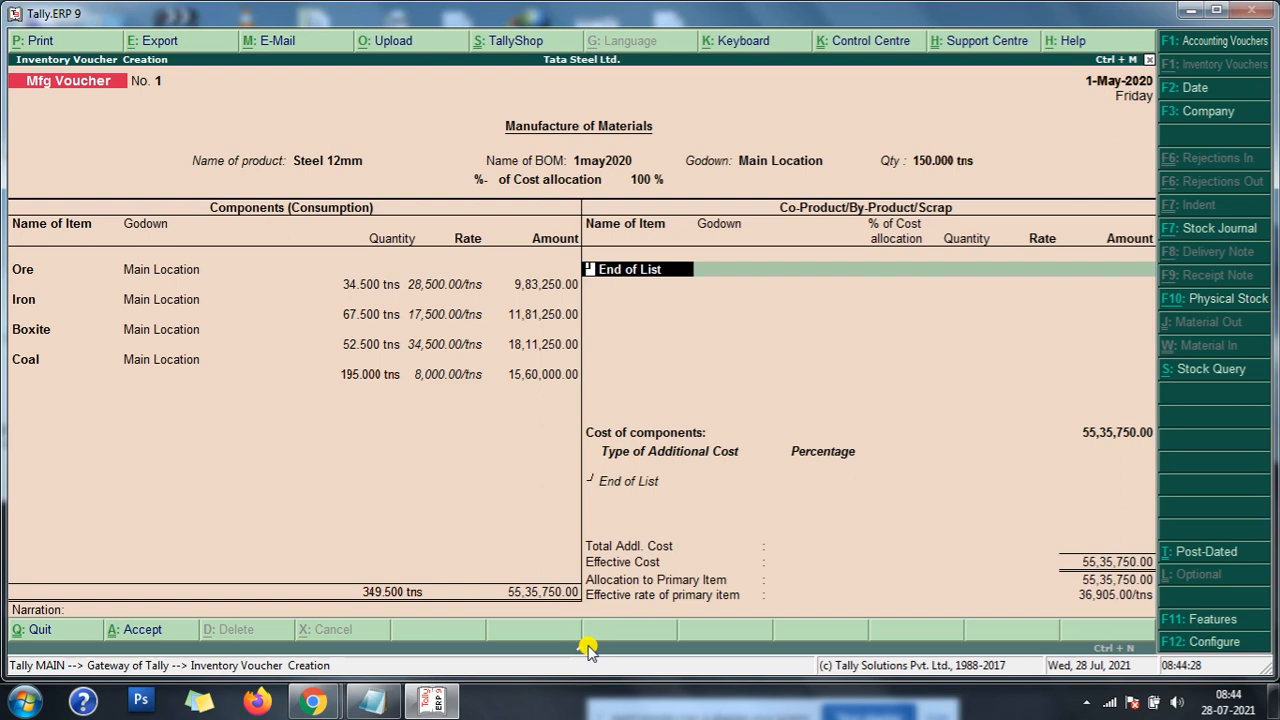
- Calculate the per-ton component cost as 5535750/150 in the built-in calculator, and return to the Mfg Voucher
click(579, 643)
click(948, 638)
text(5535)
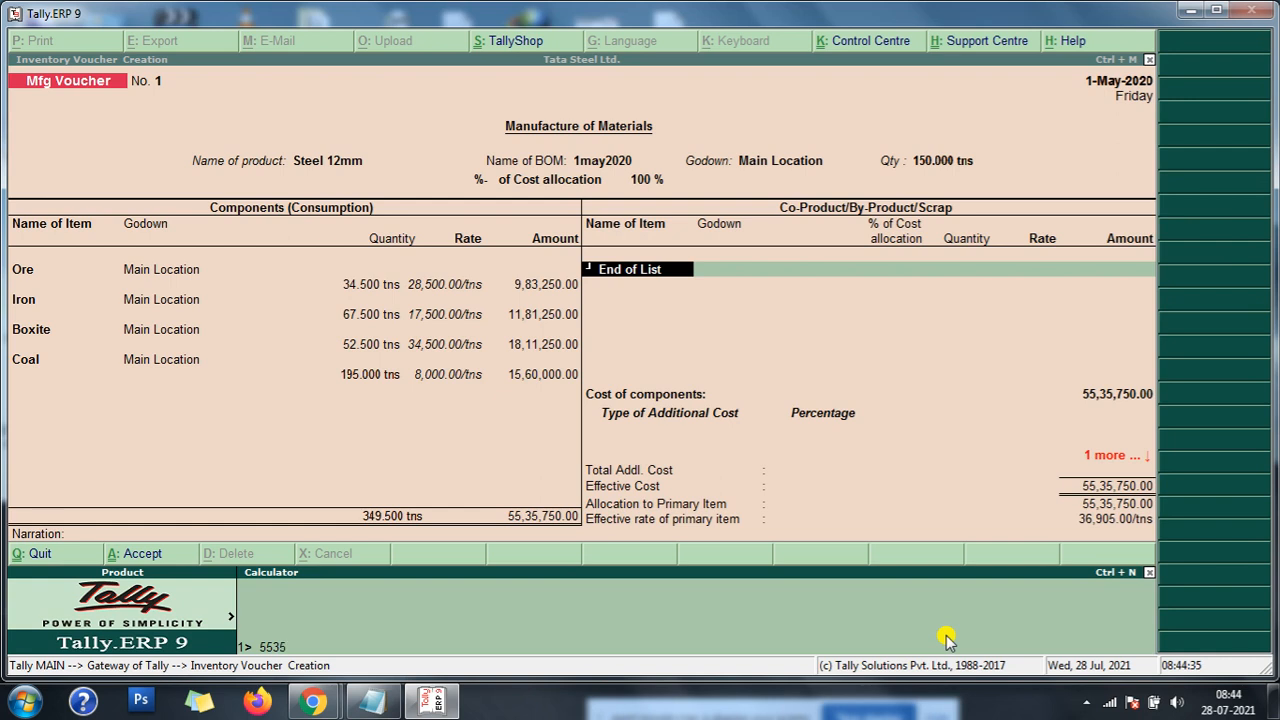
text(750/150)
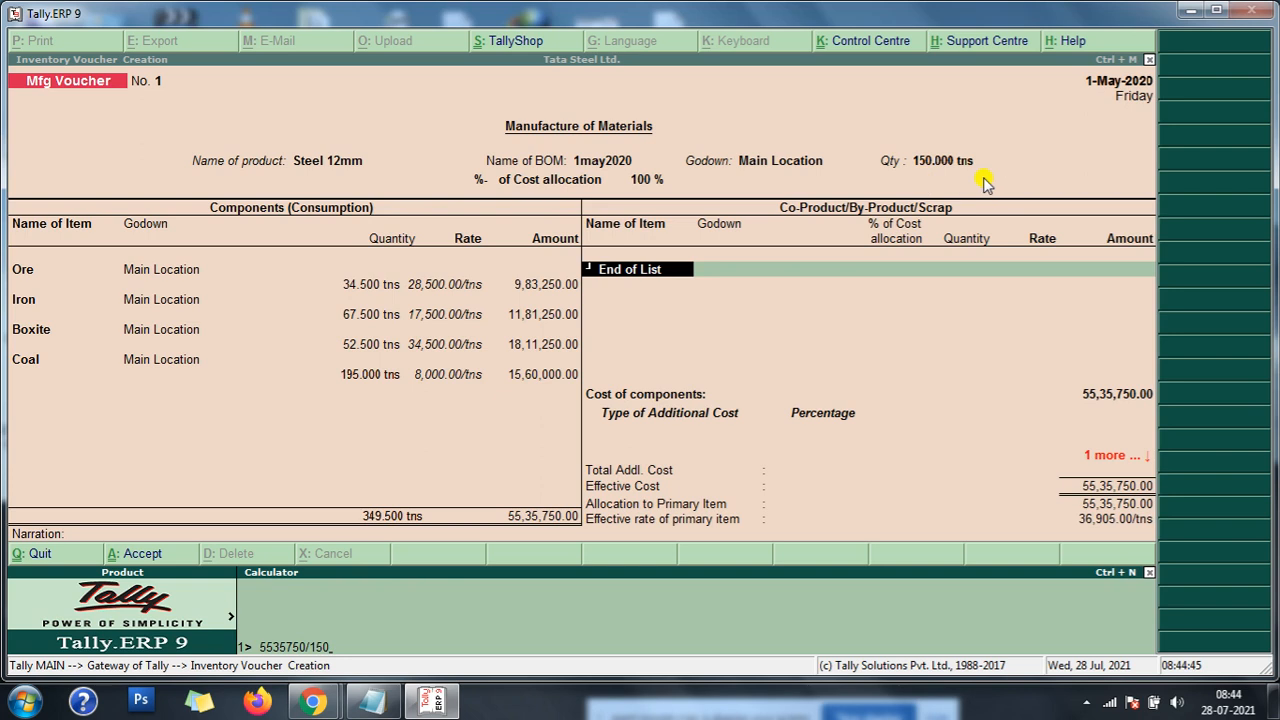
key(Return)
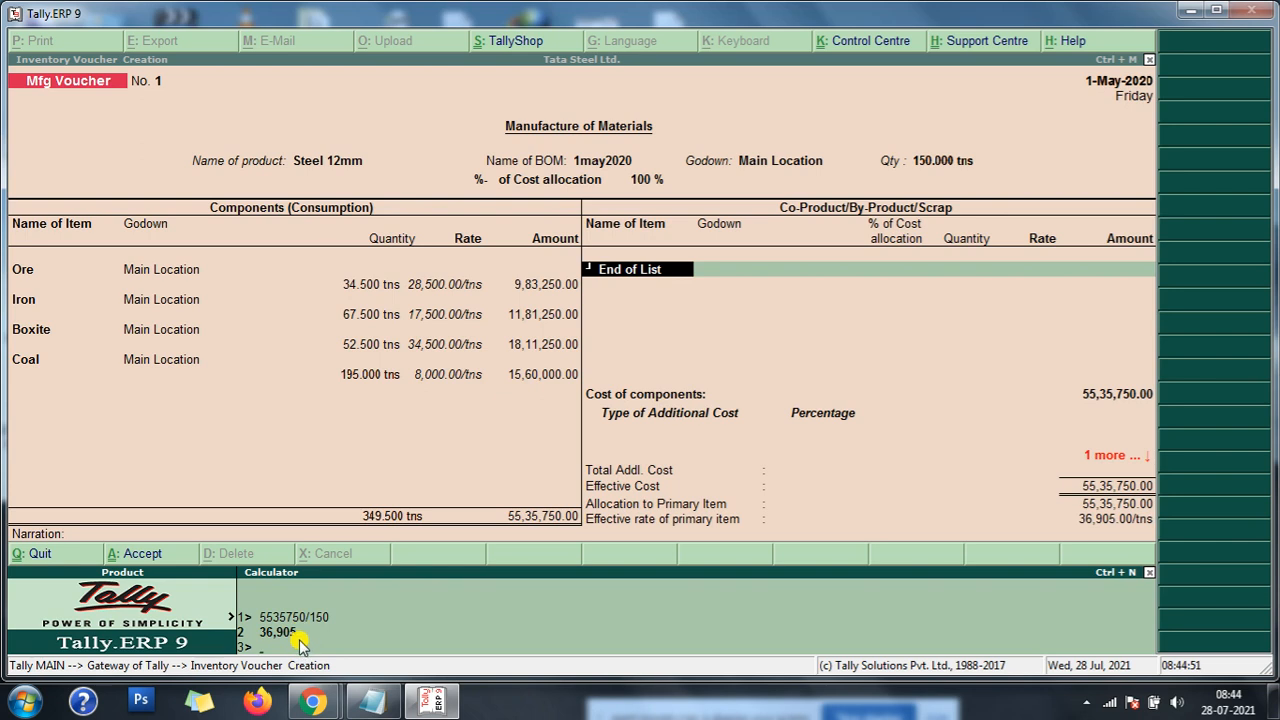
click(1088, 524)
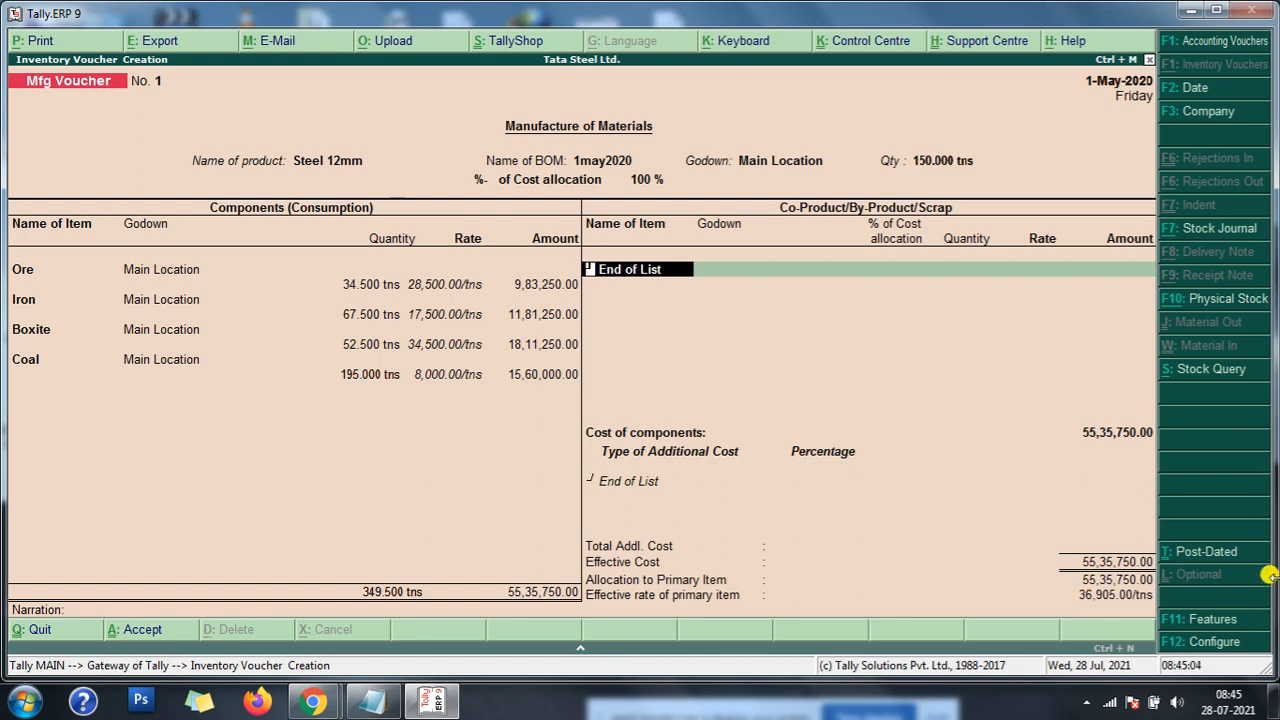
- Move on to the voucher's additional costs and check the labour charge and factory expenses lines in the Notepad mfg entries notes
key(Return)
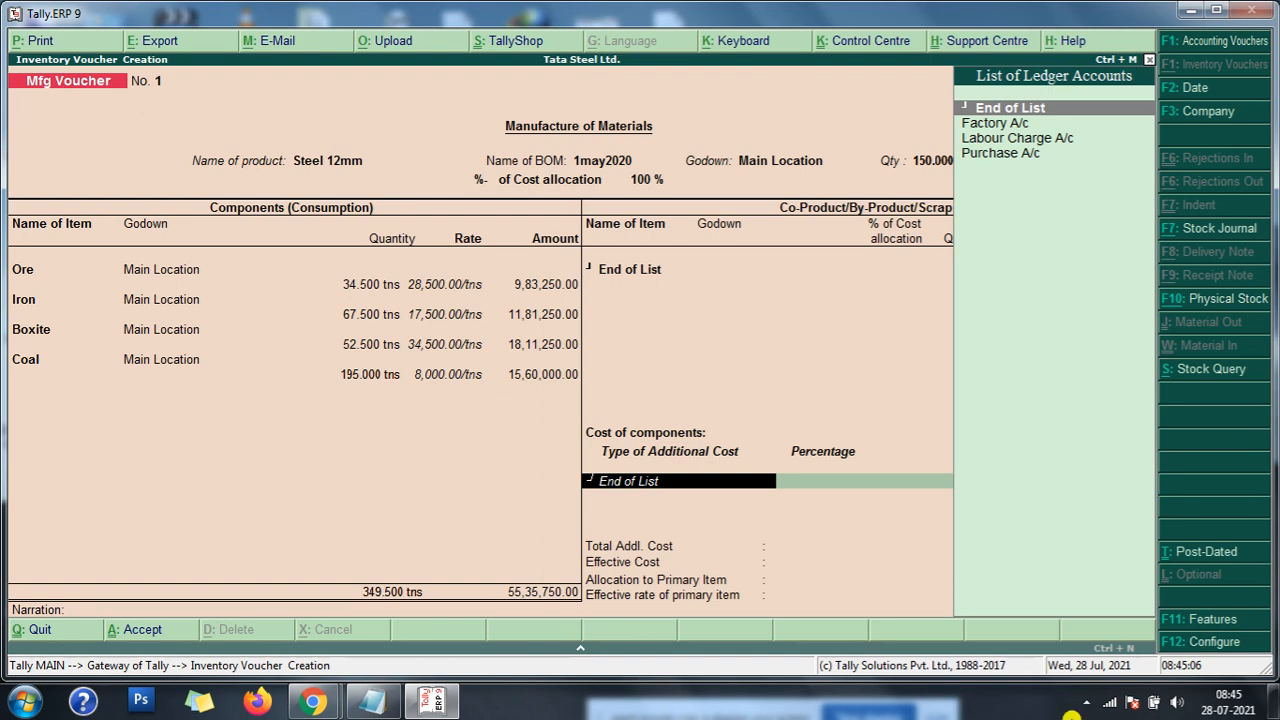
click(375, 705)
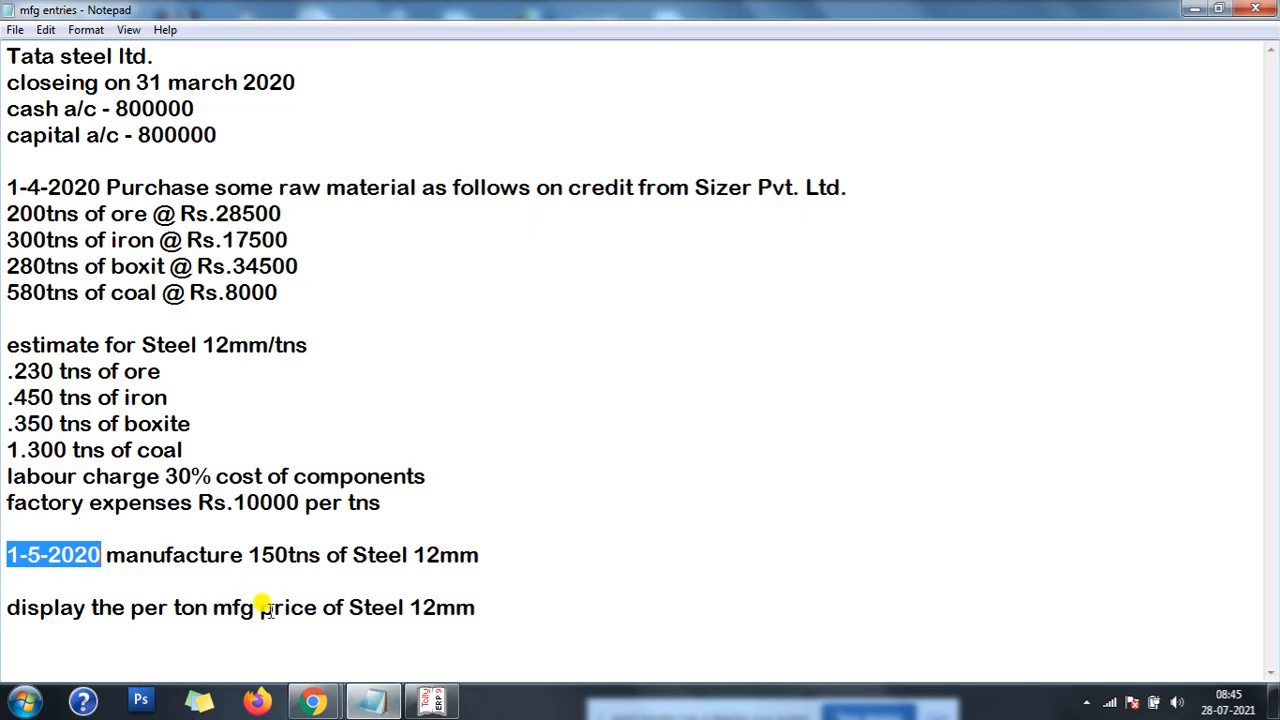
click(3, 476)
drag(3, 476, 429, 517)
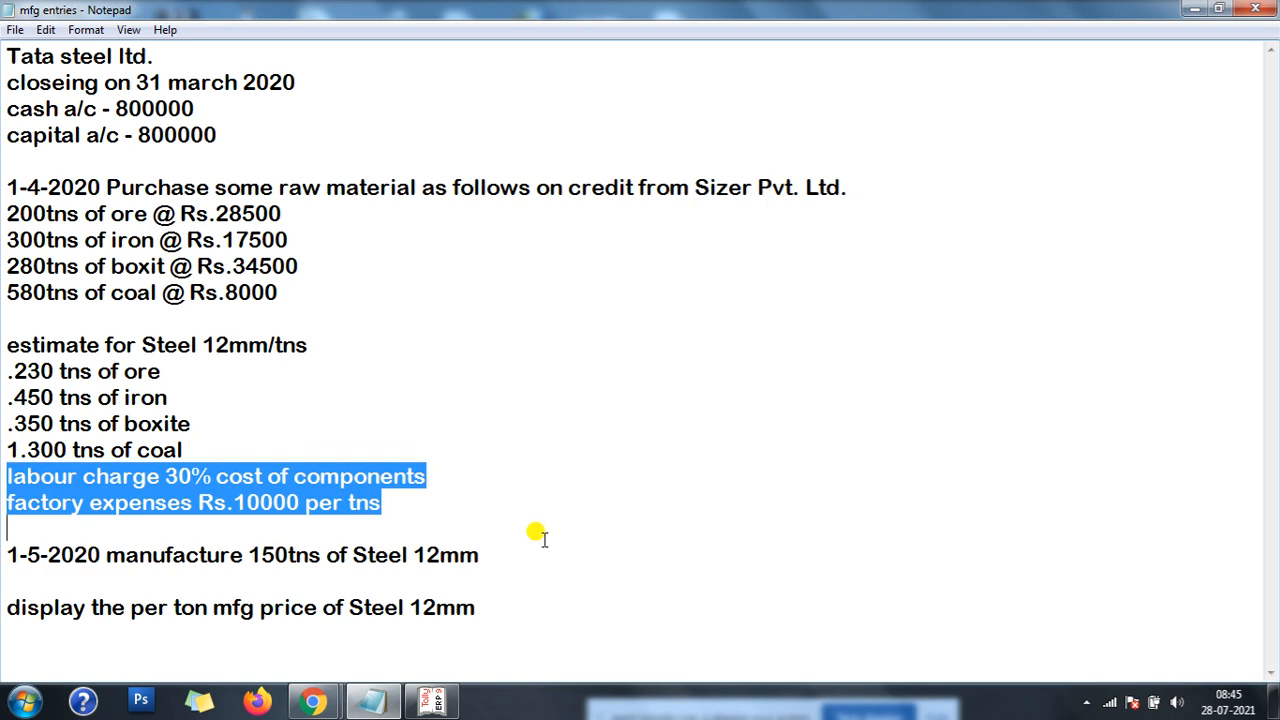
click(428, 703)
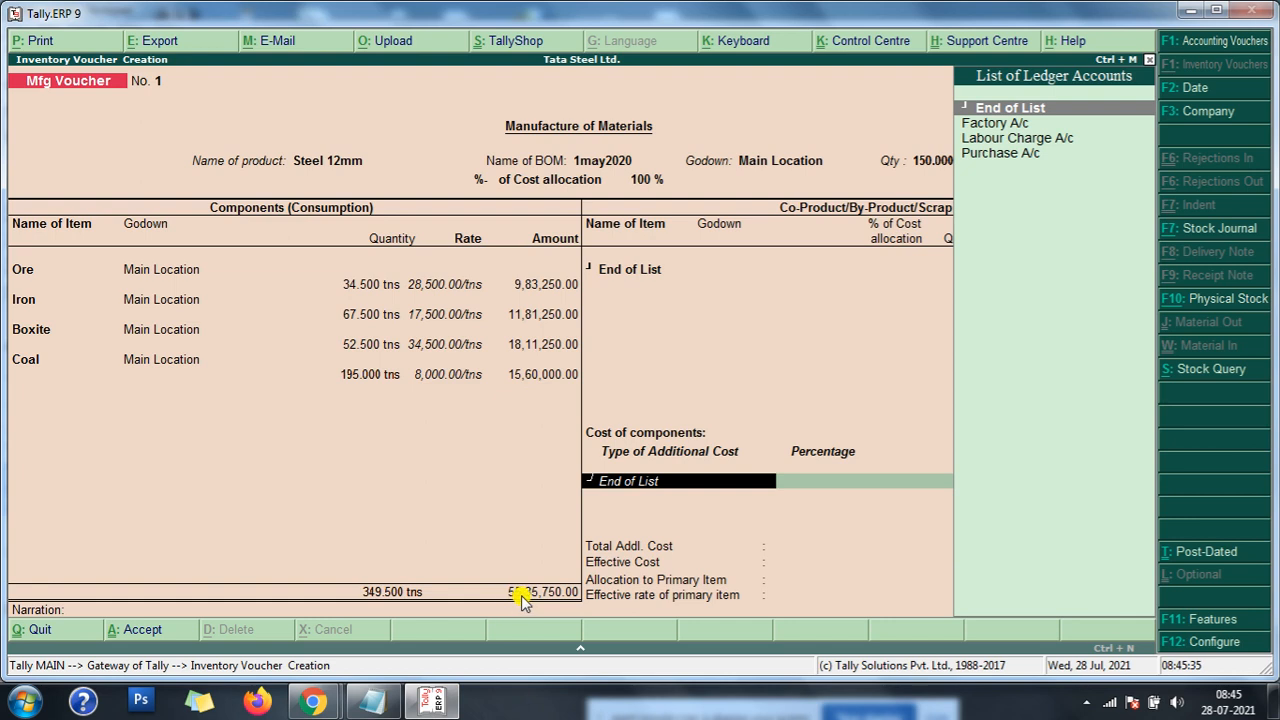
key(Down)
key(Down)
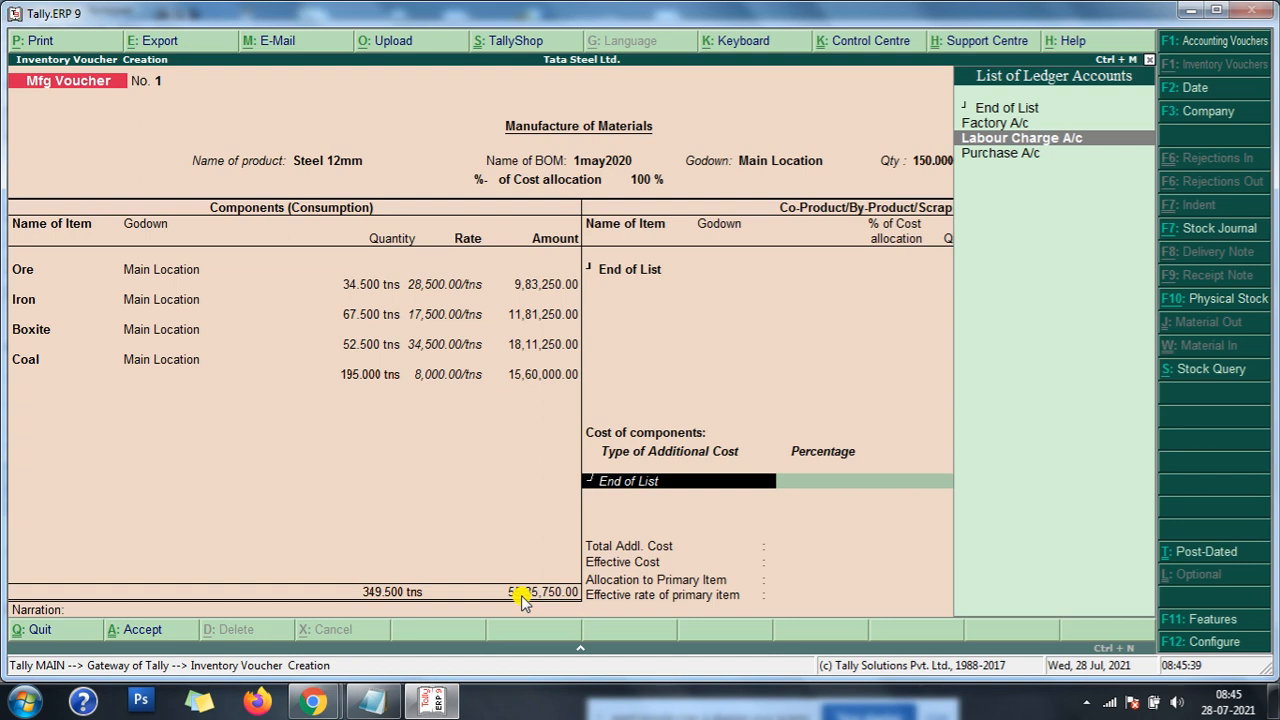
key(Up)
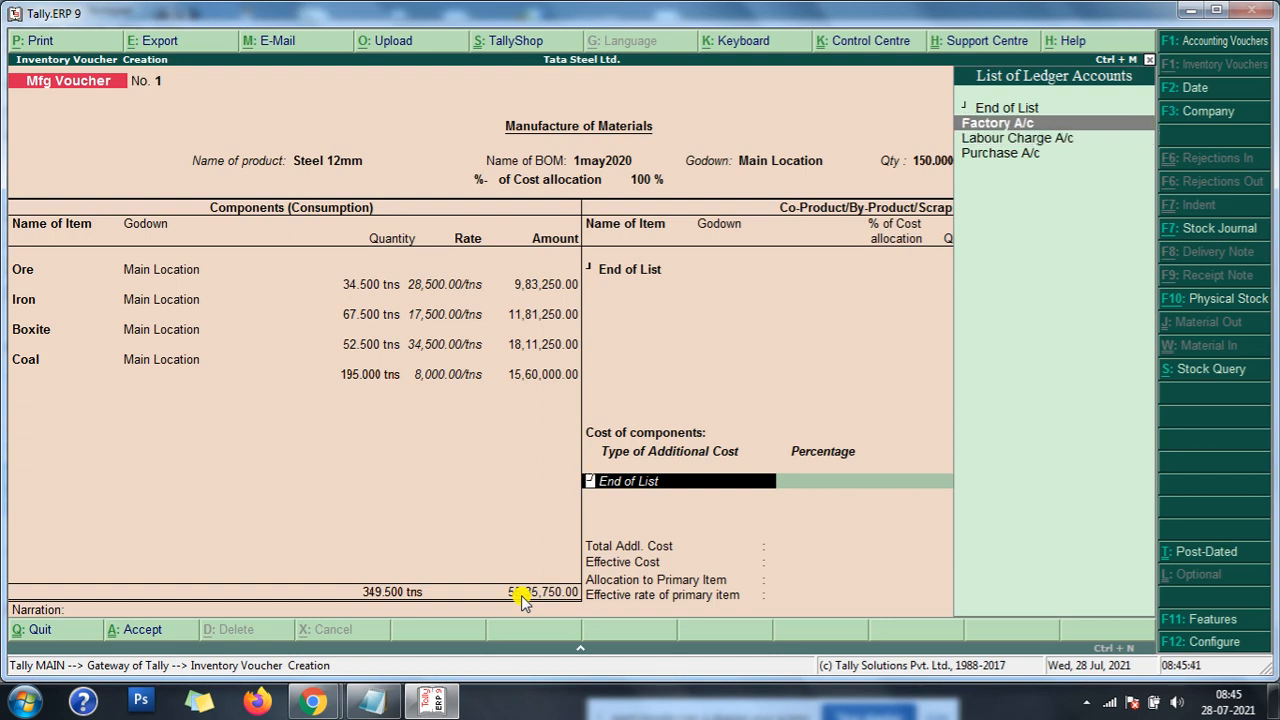
key(Return)
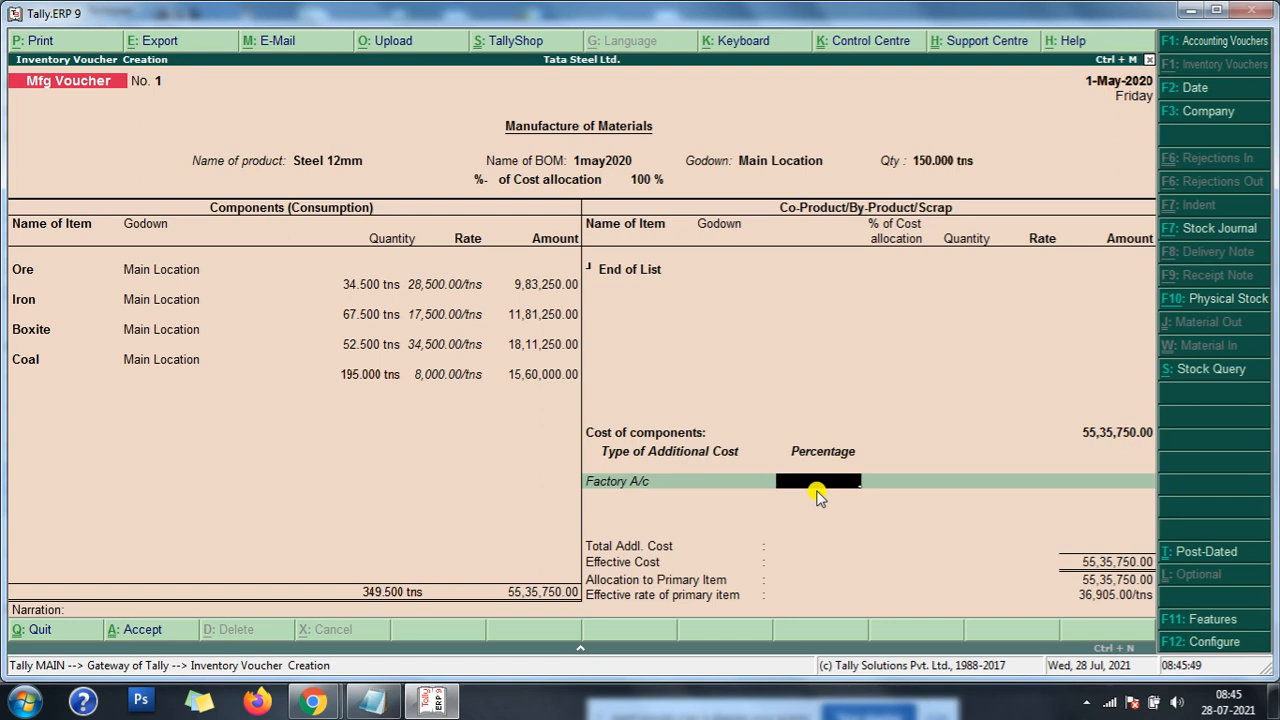
key(BackSpace)
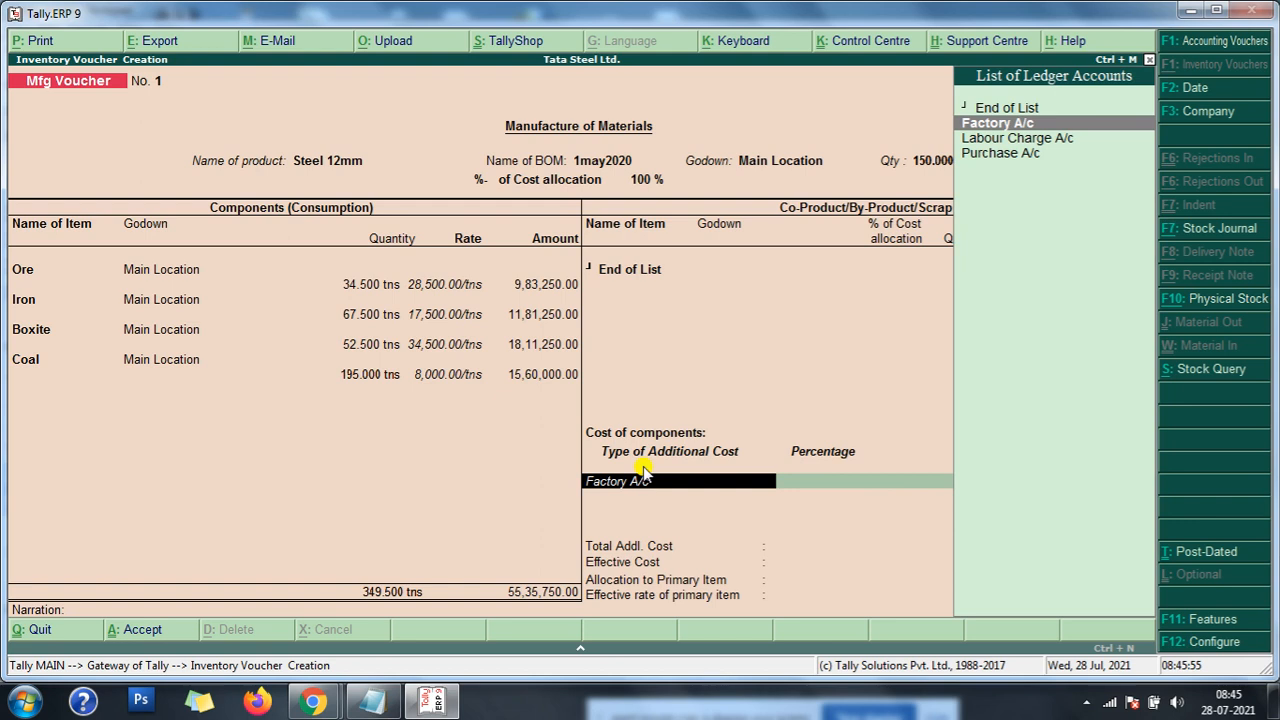
- Start a new ledger from the additional cost line and name it Factory Expenses A/c
key(alt+c)
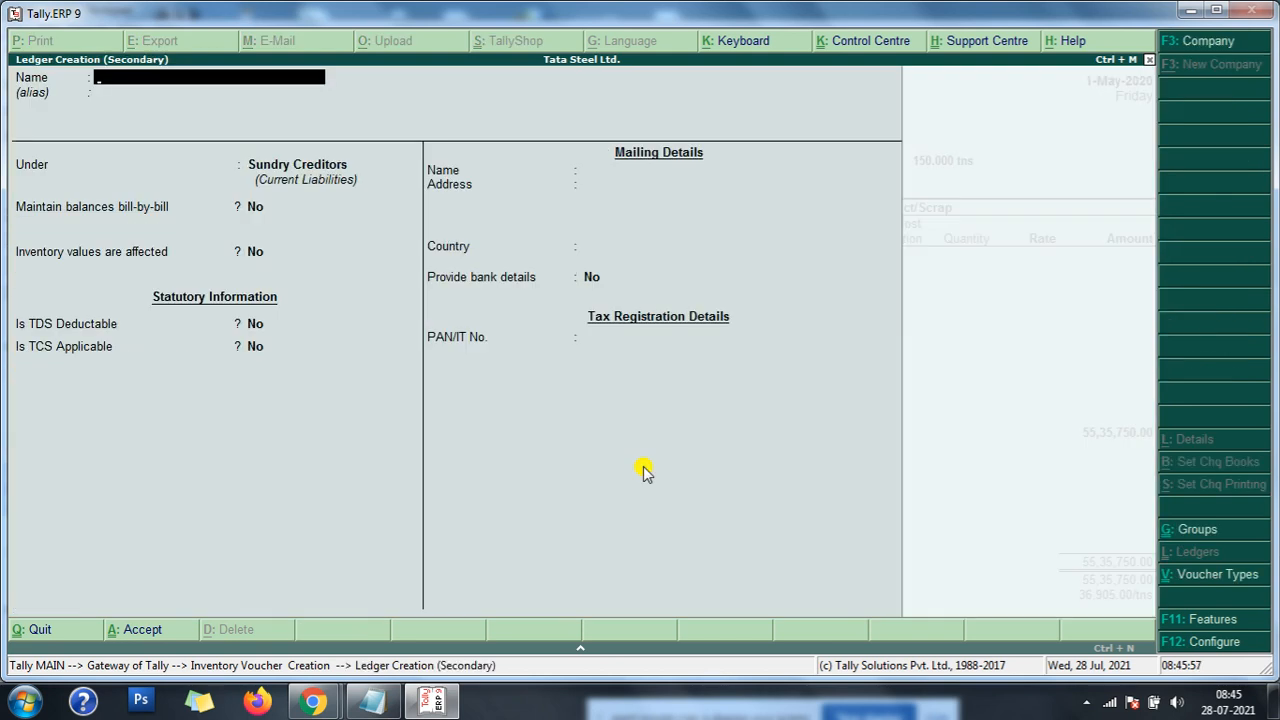
text(Factory Expenses)
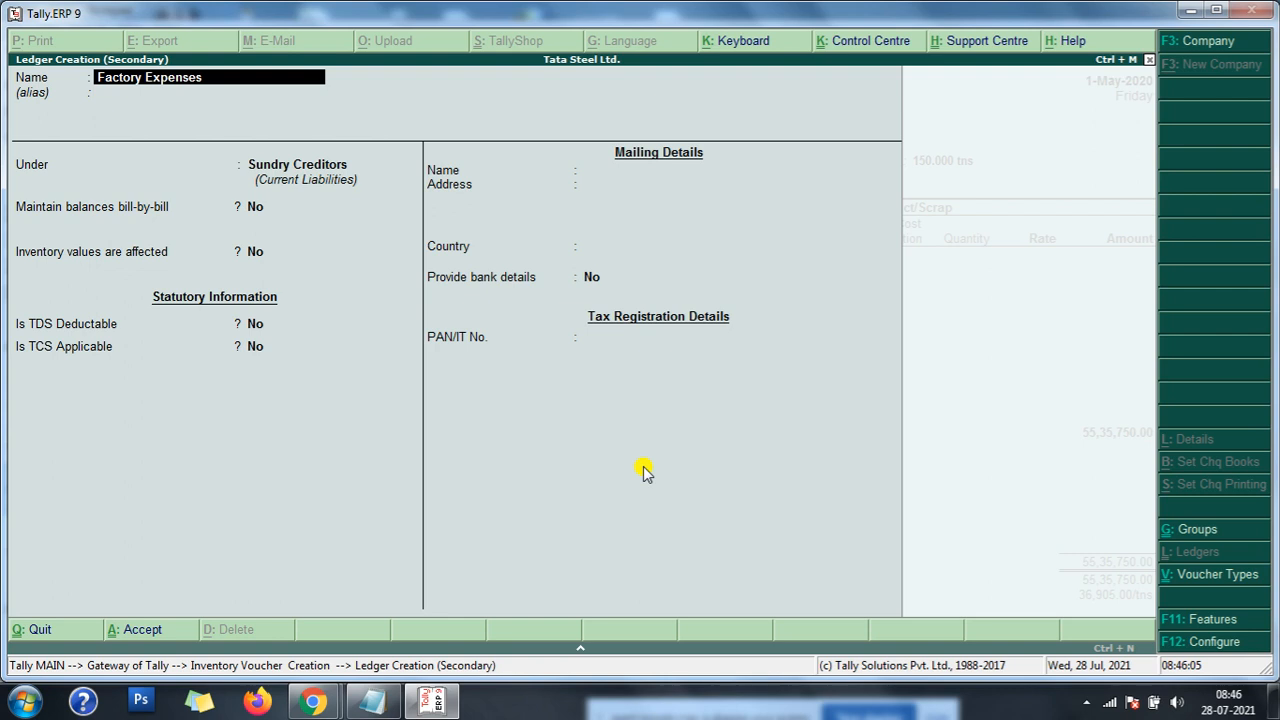
text( a/c)
key(Return)
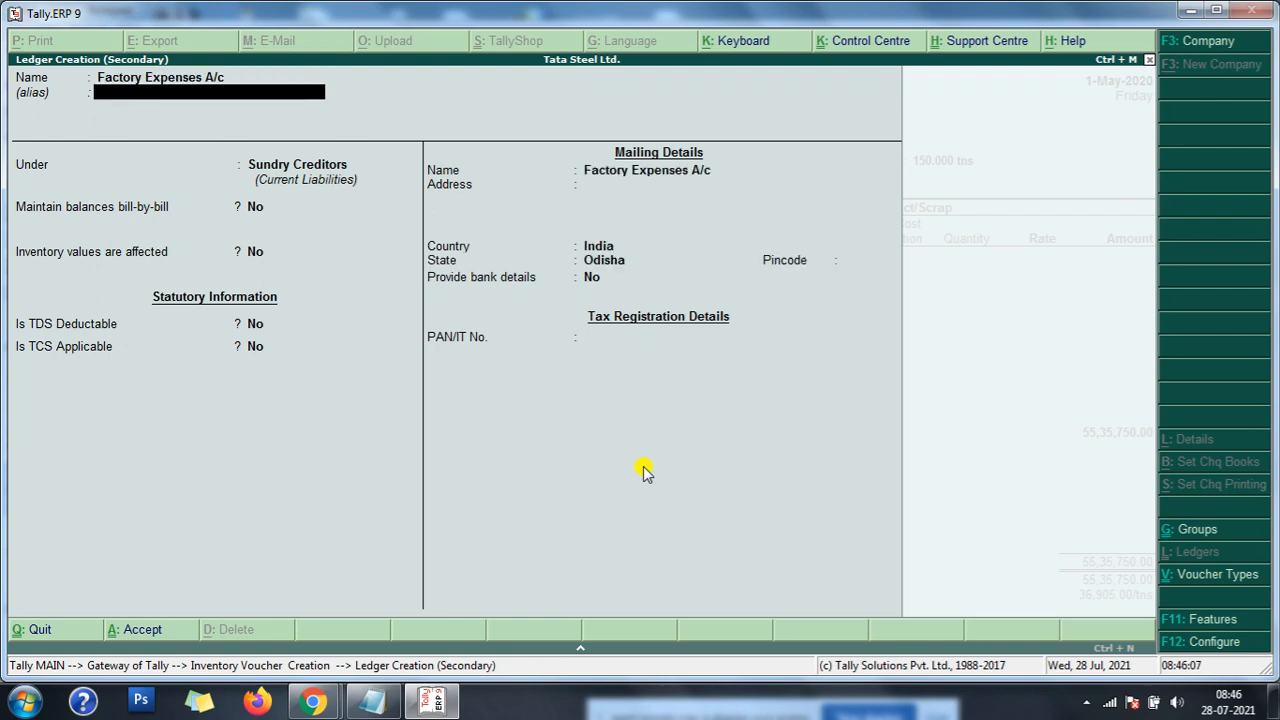
- Put the Factory Expenses A/c ledger under Direct Expenses and save it for use as the voucher's additional cost
key(Return)
text(d)
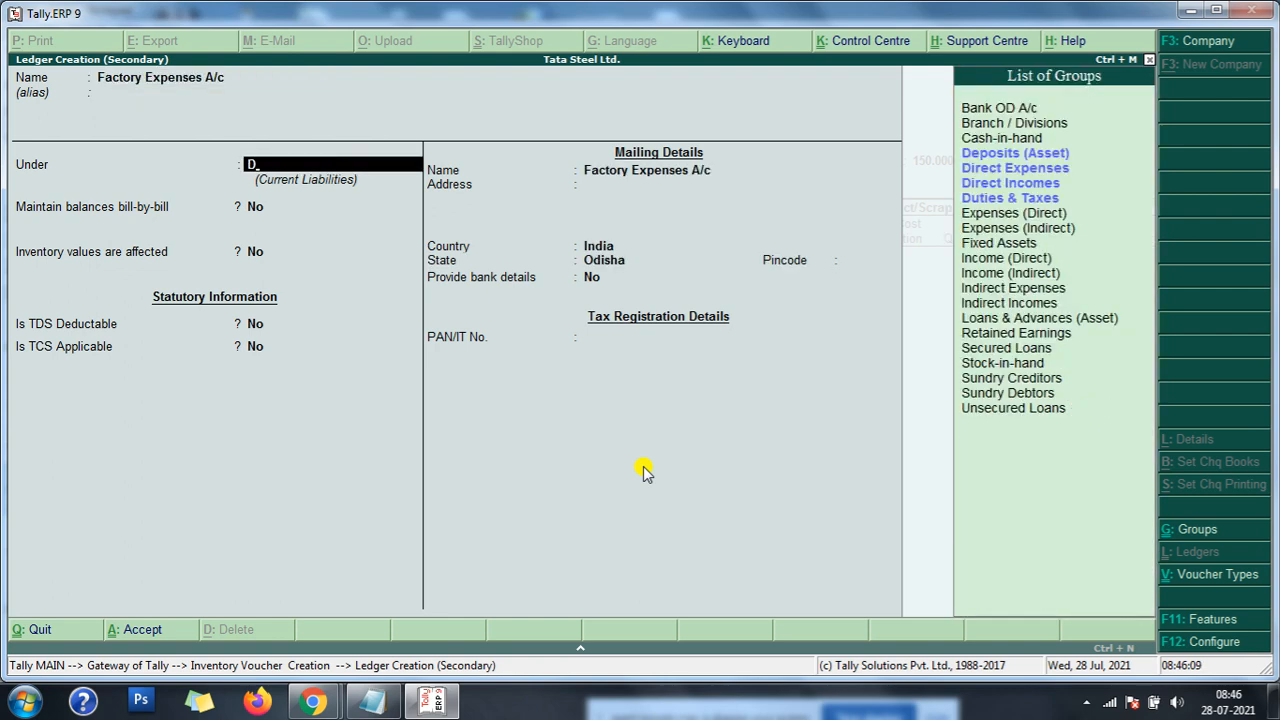
key(Down)
key(Down)
key(Down)
key(Up)
key(Return)
key(Return)
key(Return)
key(Return)
key(Return)
key(Return)
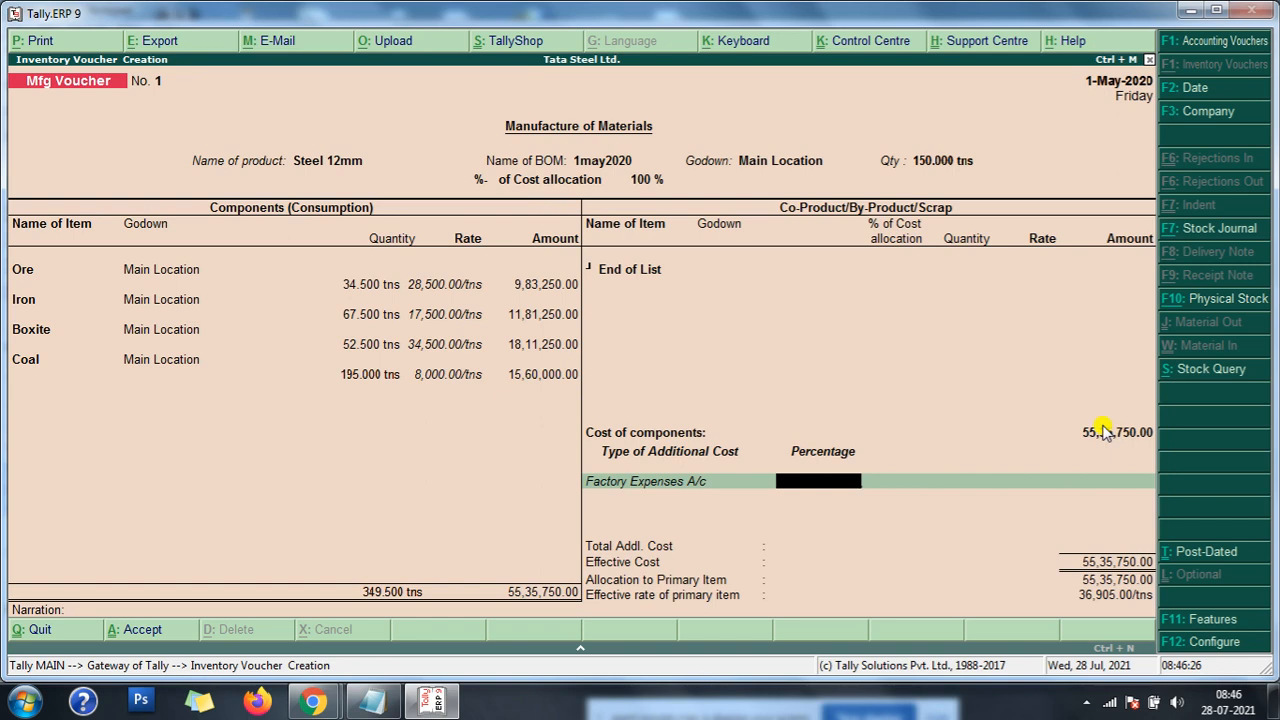
- Set the percentage of the first additional cost line to 30% and accept the calculated amount
text(30)
key(Return)
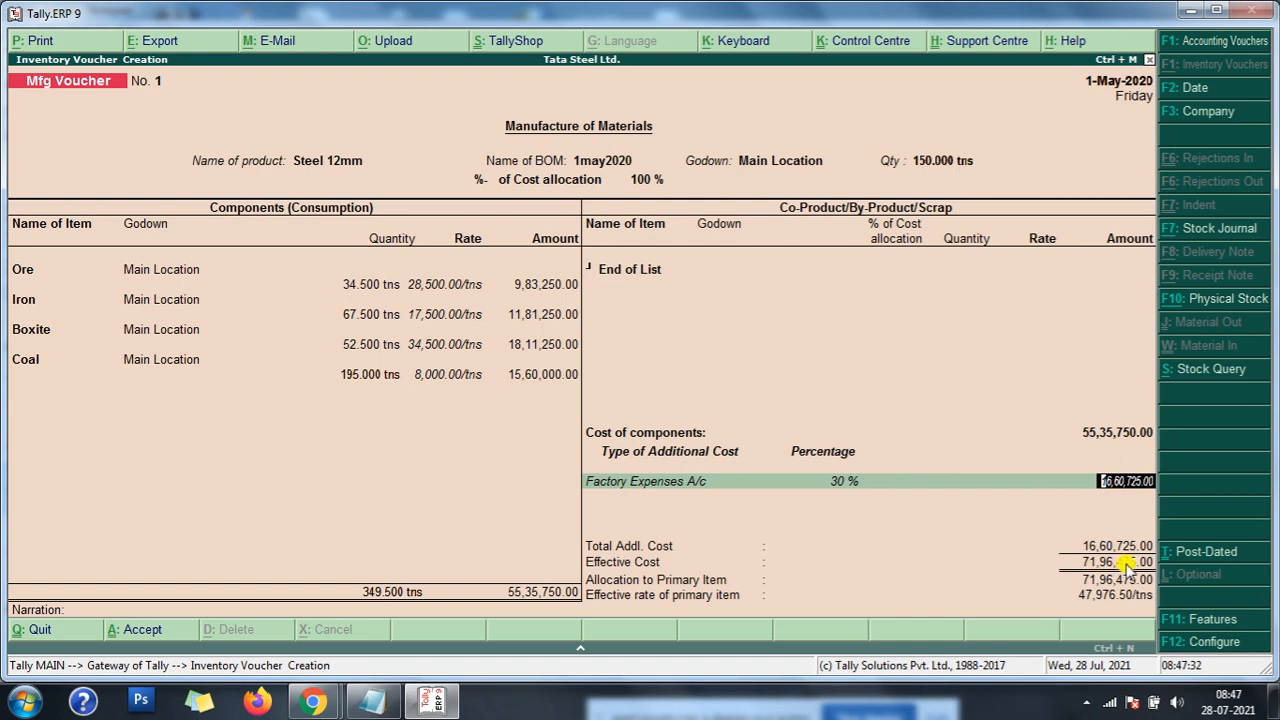
key(Return)
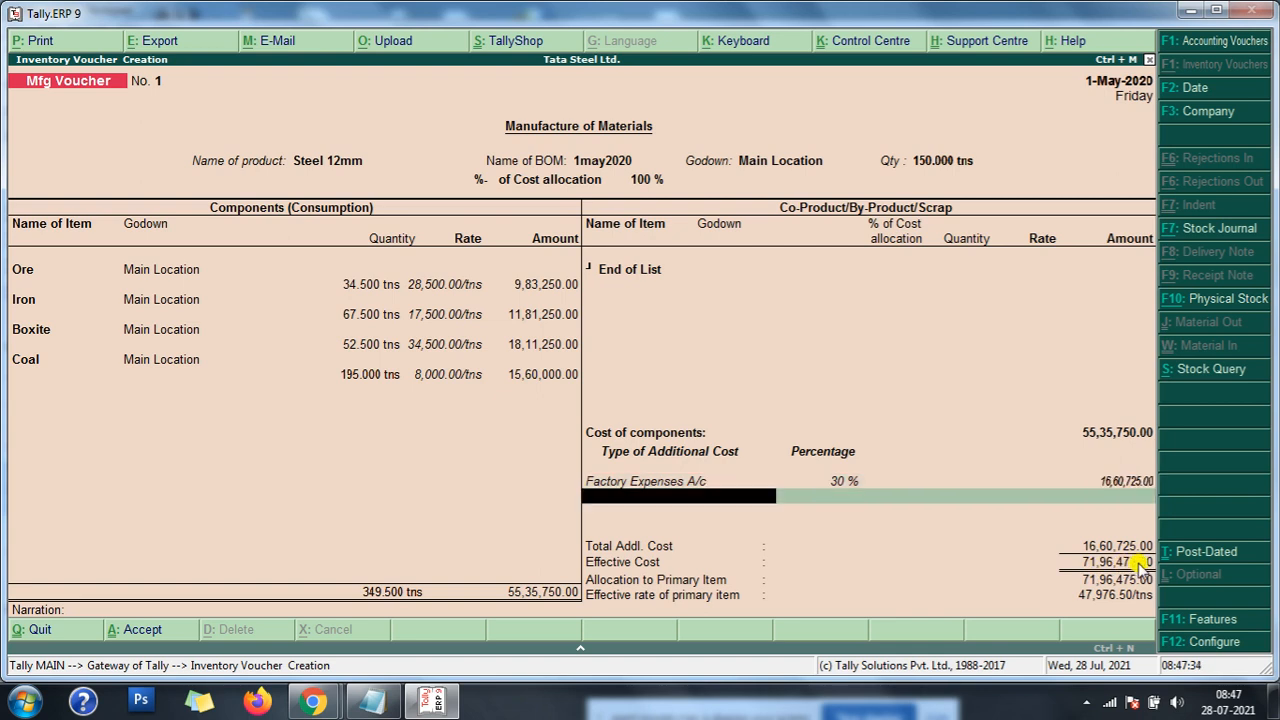
key(Return)
key(Return)
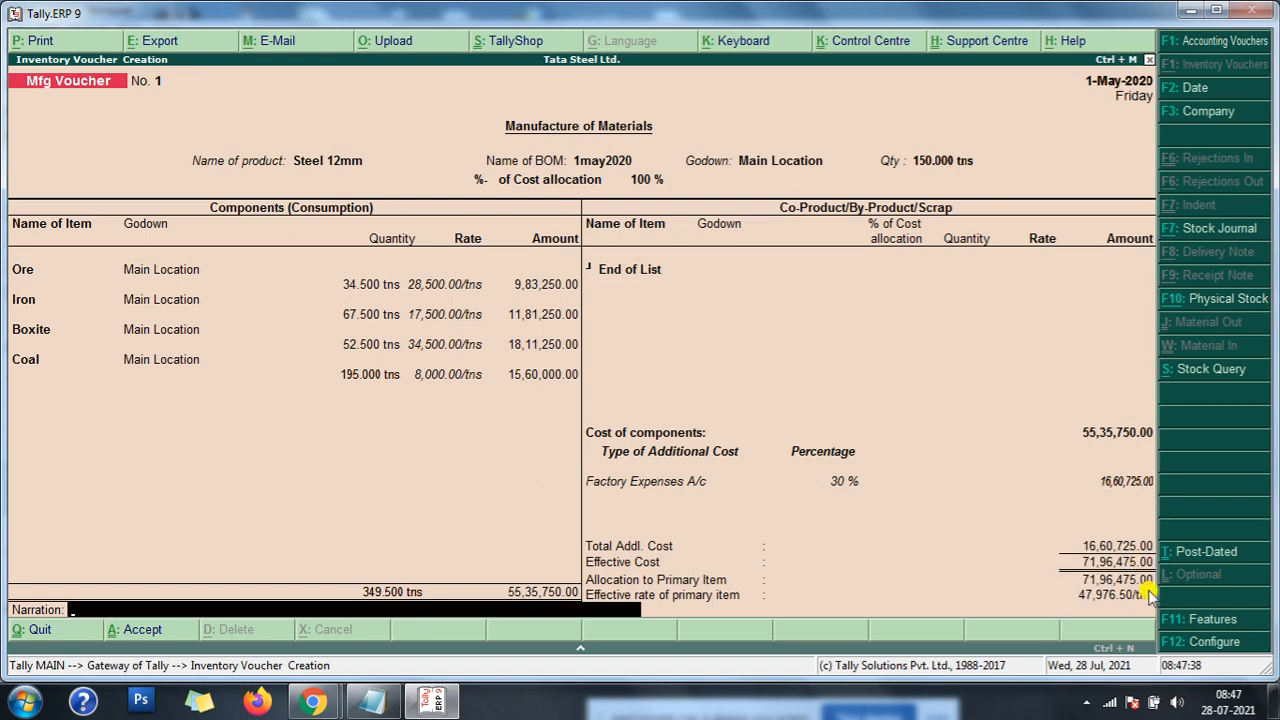
- Return to the additional costs from the narration and add Labour Charge A/c as the second line
key(Up)
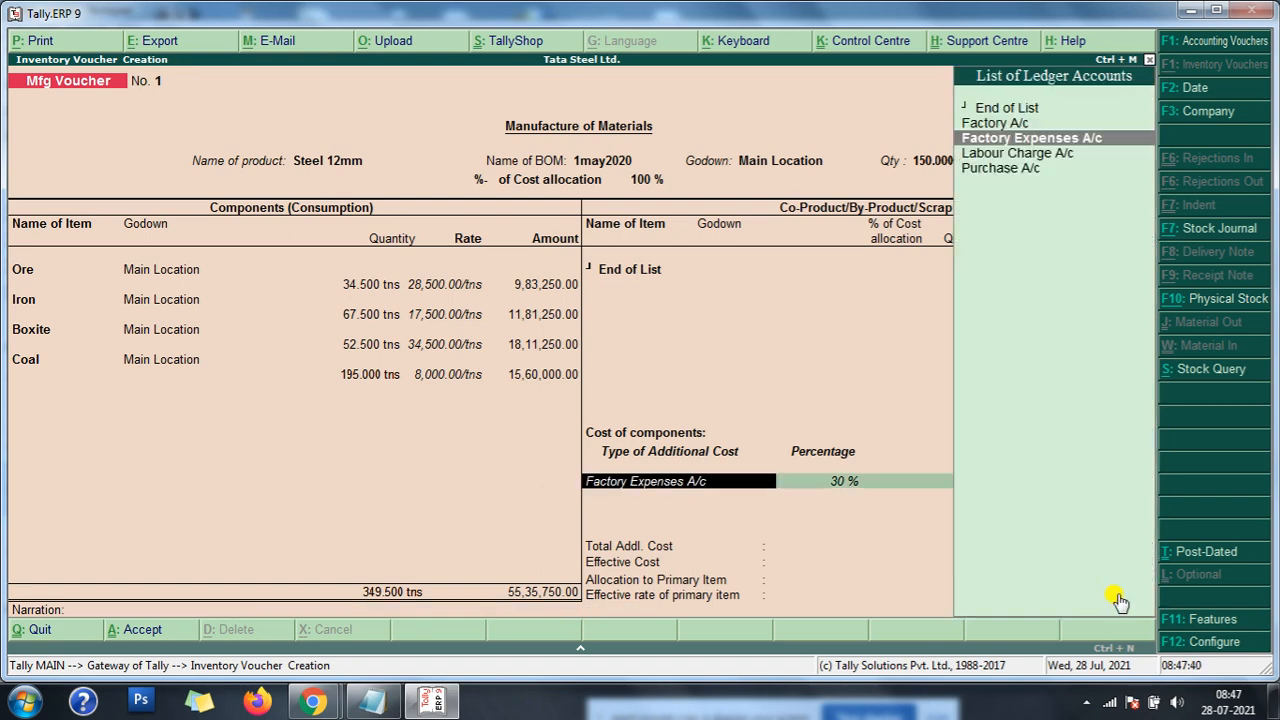
key(Return)
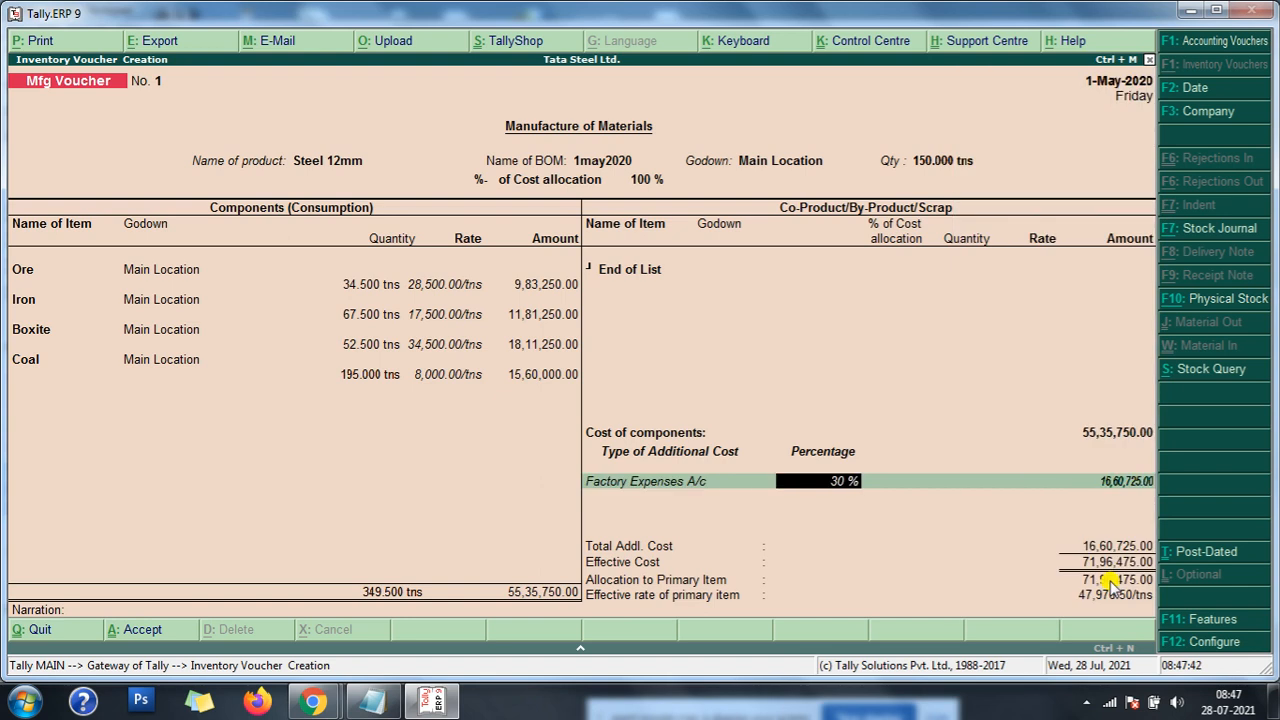
key(Return)
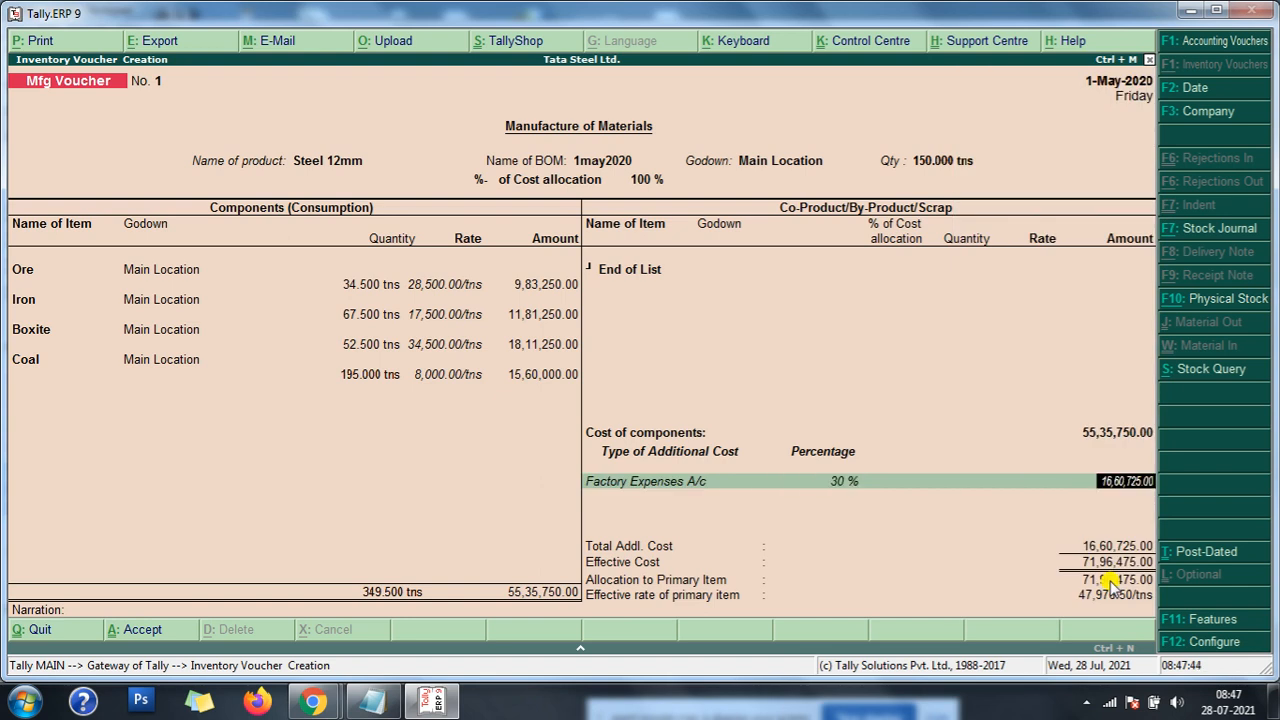
key(Return)
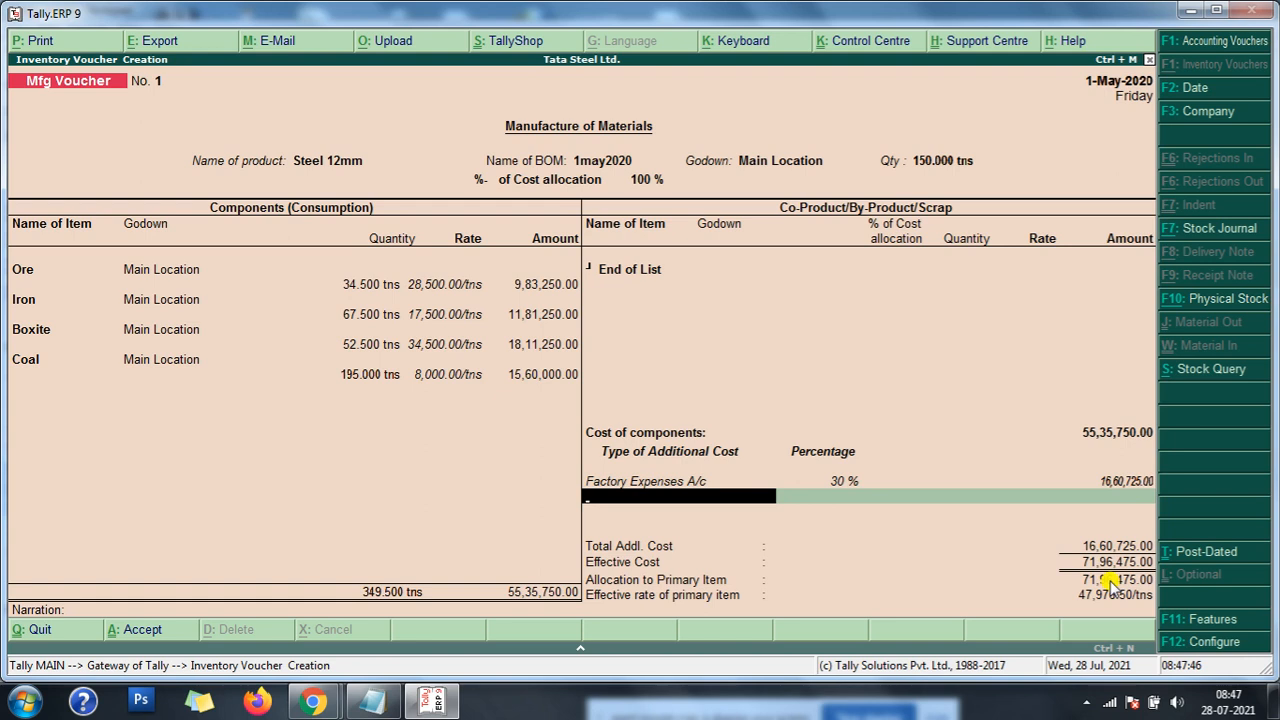
text(L)
key(Return)
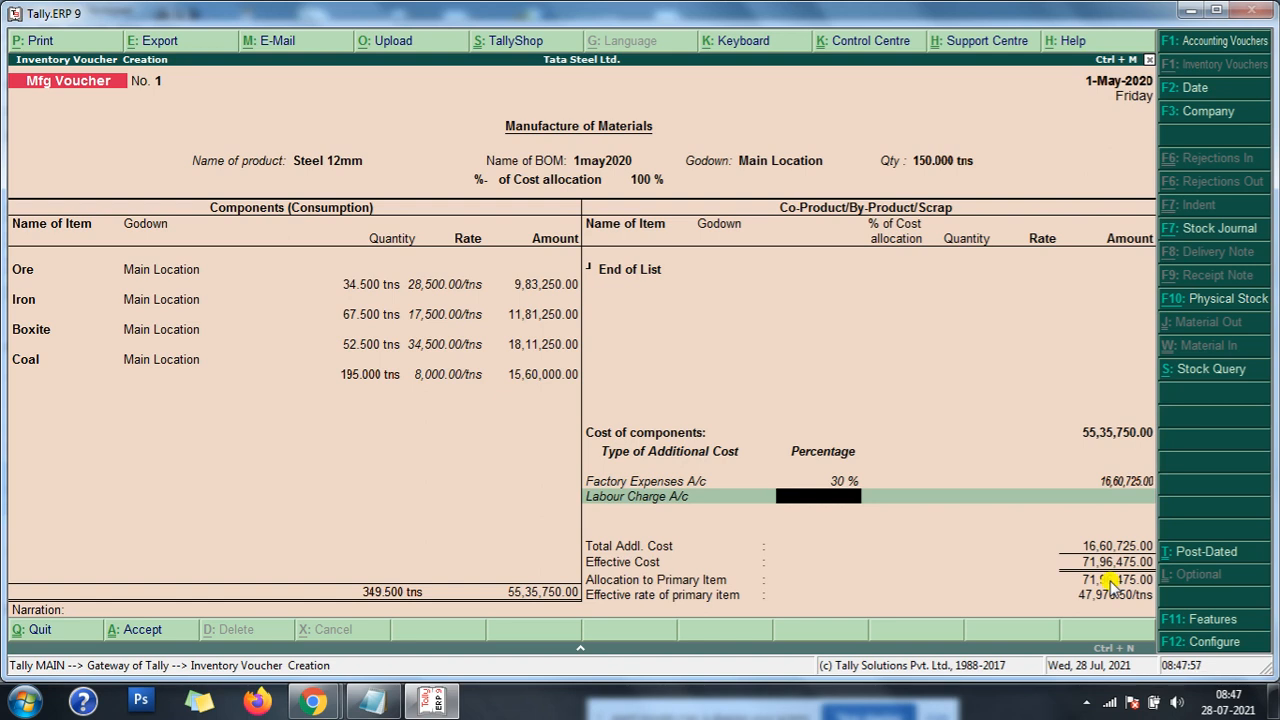
- Recheck the Notepad cost notes, change the first additional cost to Labour Charge A/c at 30% and the second to Factory Expenses A/c
click(371, 700)
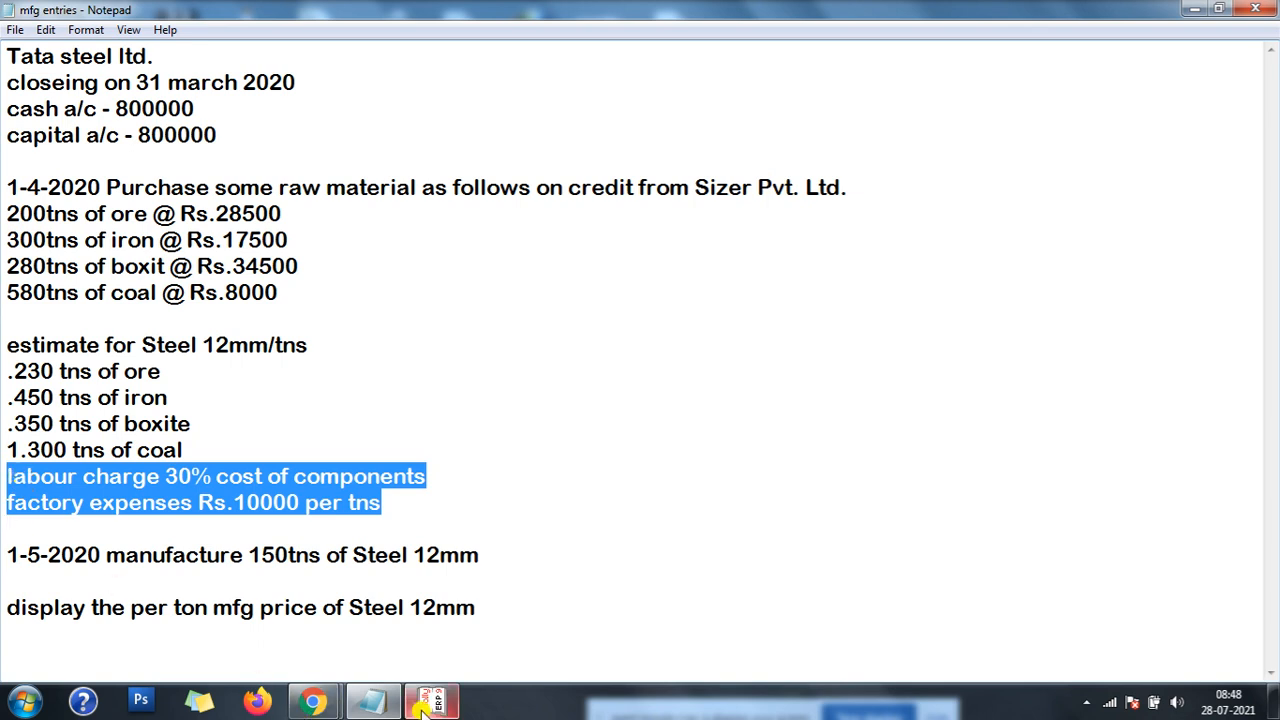
mouse_move(422, 708)
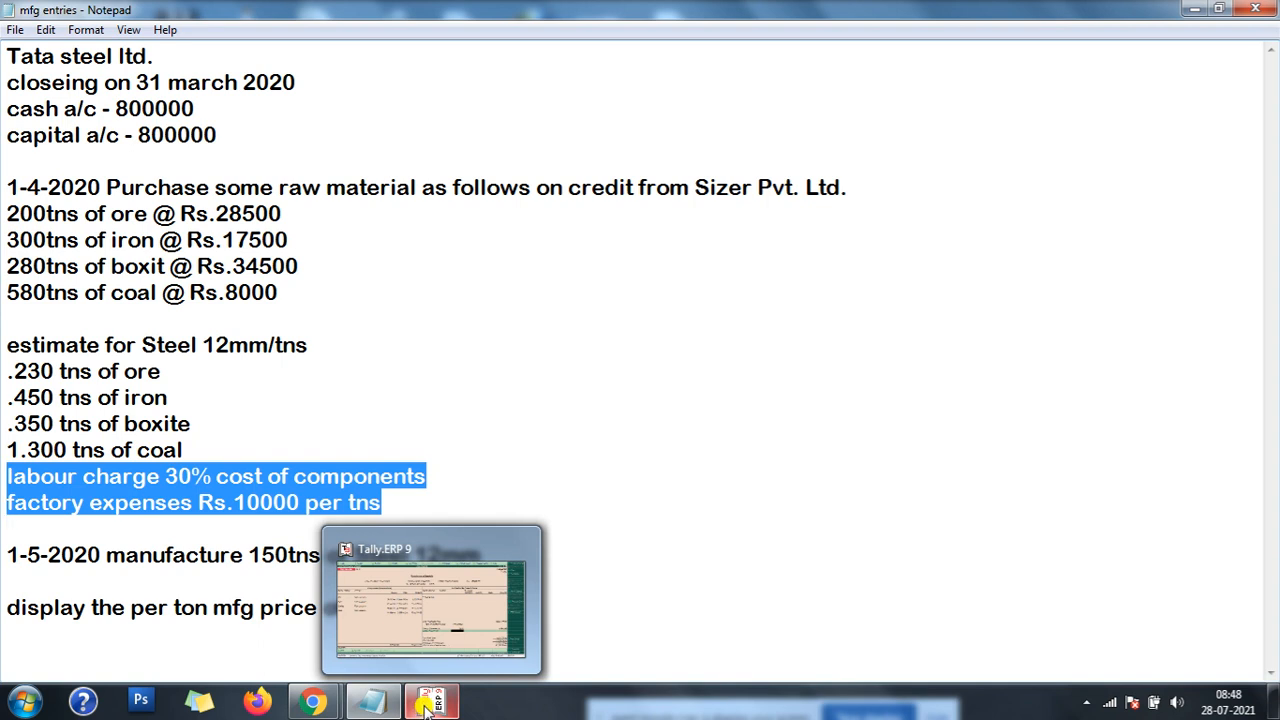
click(424, 706)
key(BackSpace)
key(BackSpace)
key(BackSpace)
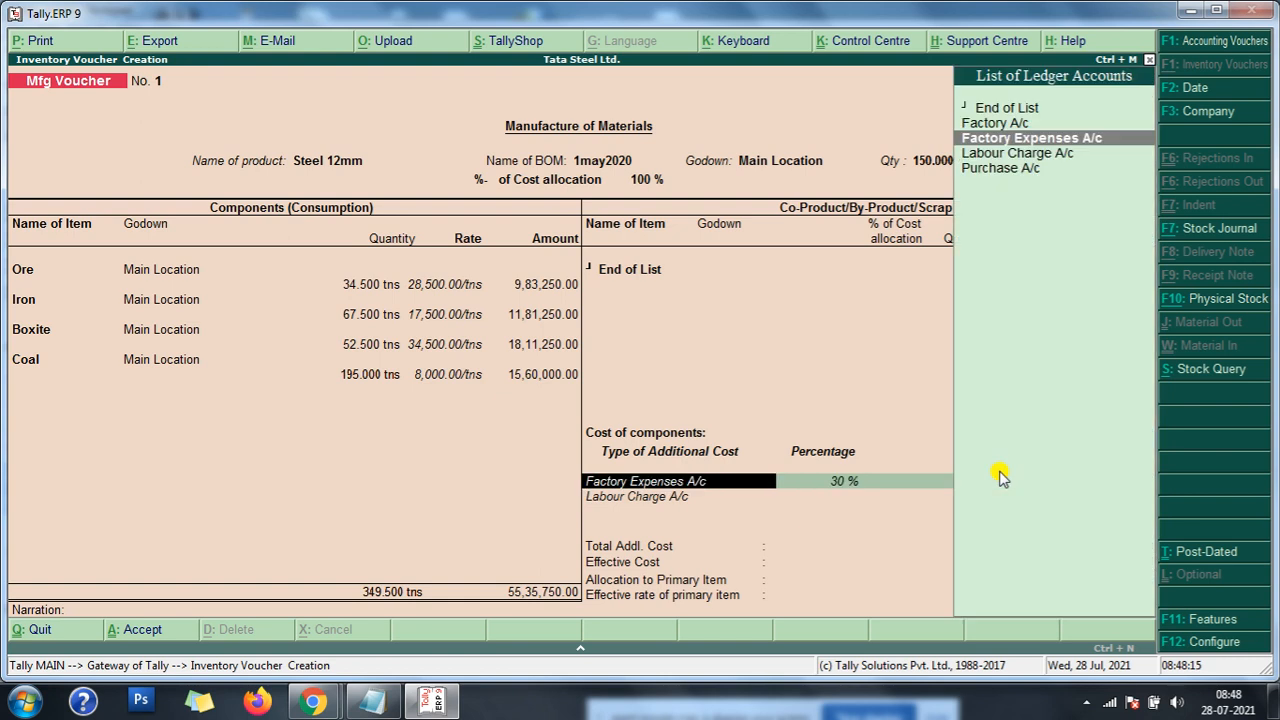
key(Down)
key(Return)
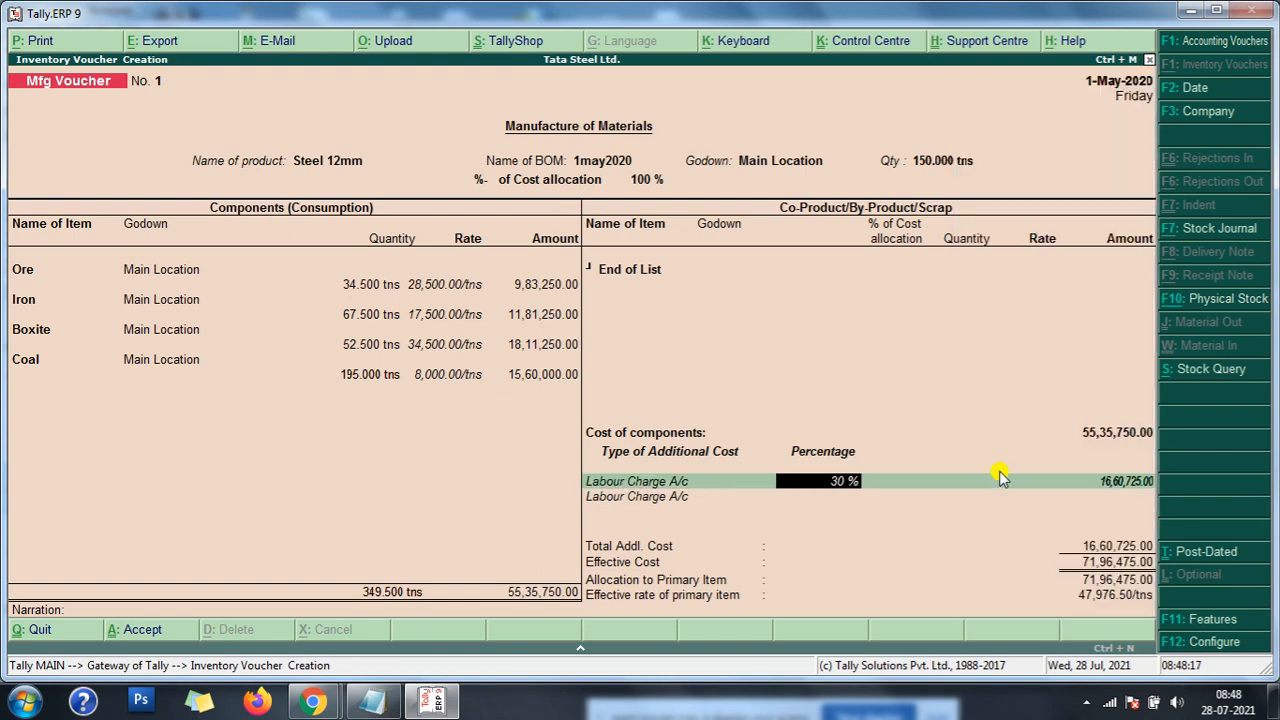
key(Return)
key(Return)
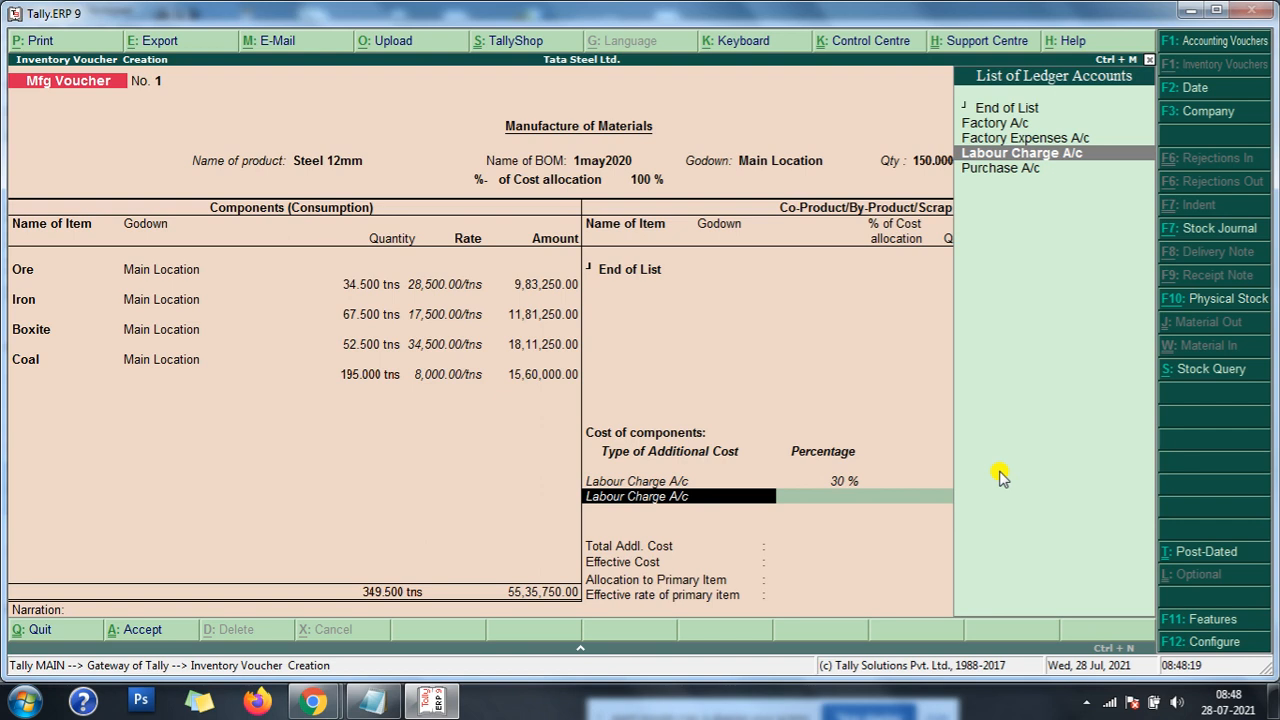
key(Up)
key(Return)
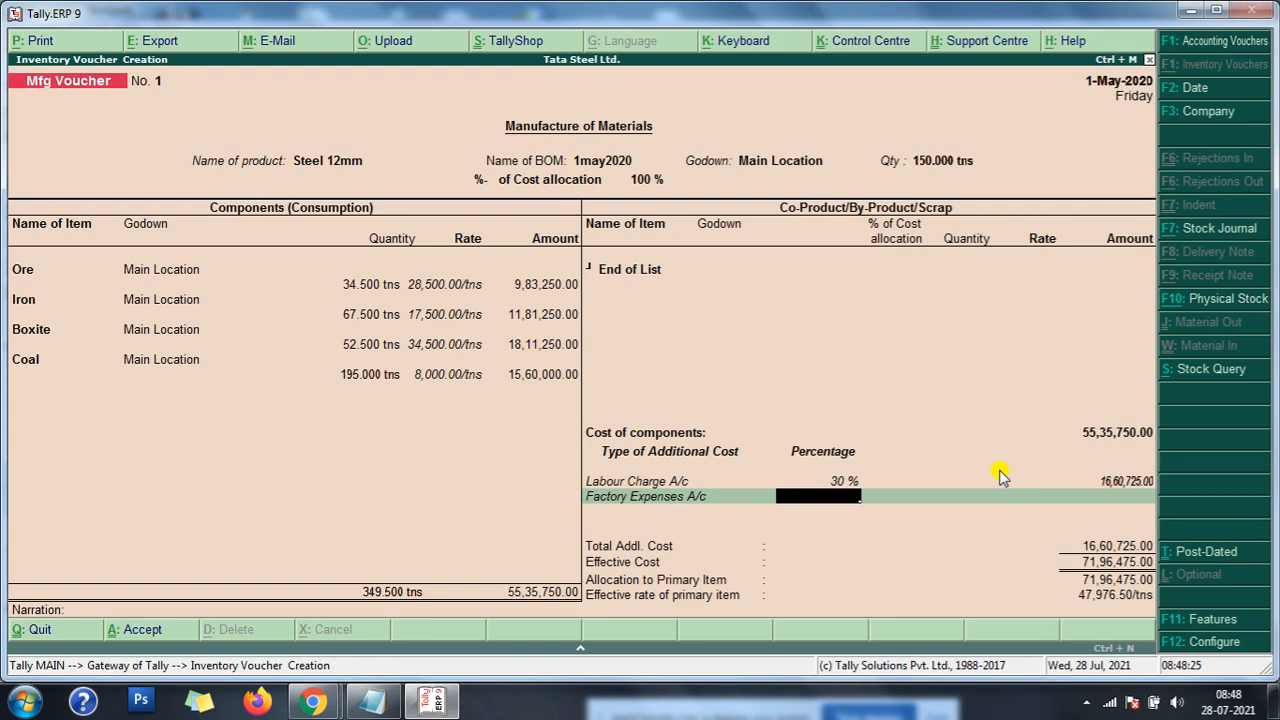
- Calculate the total factory expenses as 150*10000 in the built-in calculator, and return to the Mfg Voucher
click(580, 648)
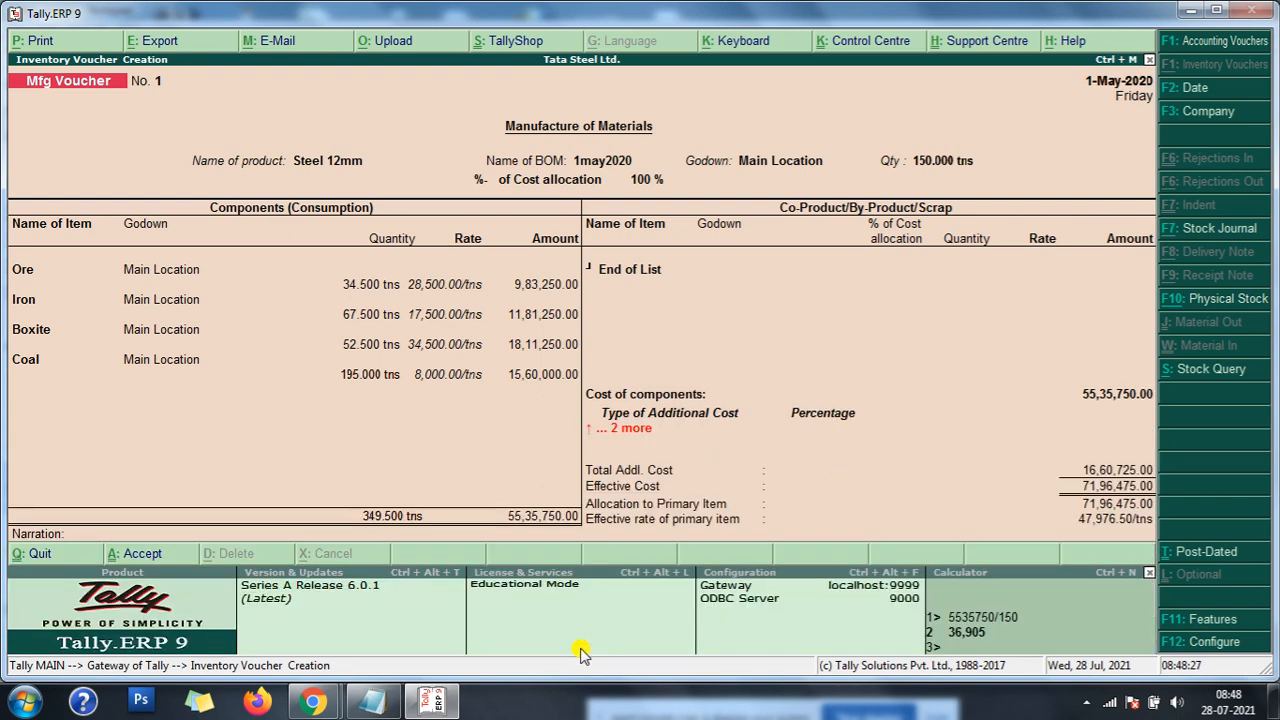
click(966, 644)
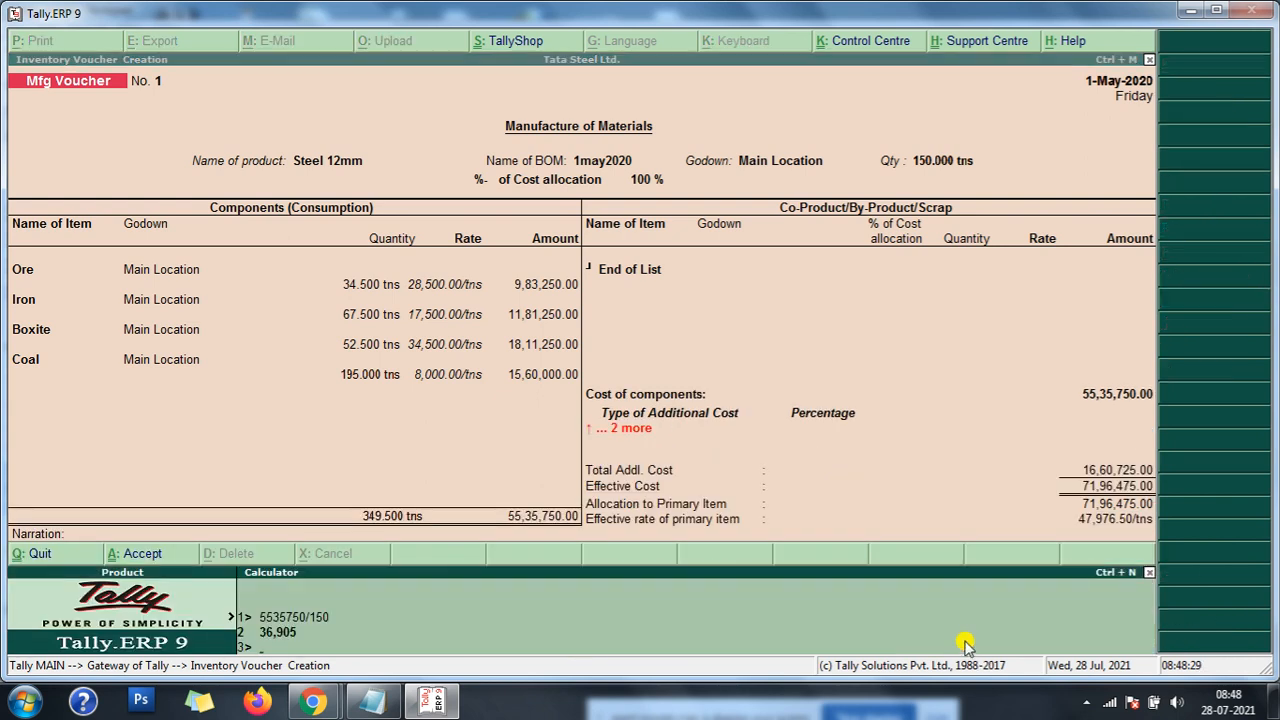
text(150*10000)
key(Return)
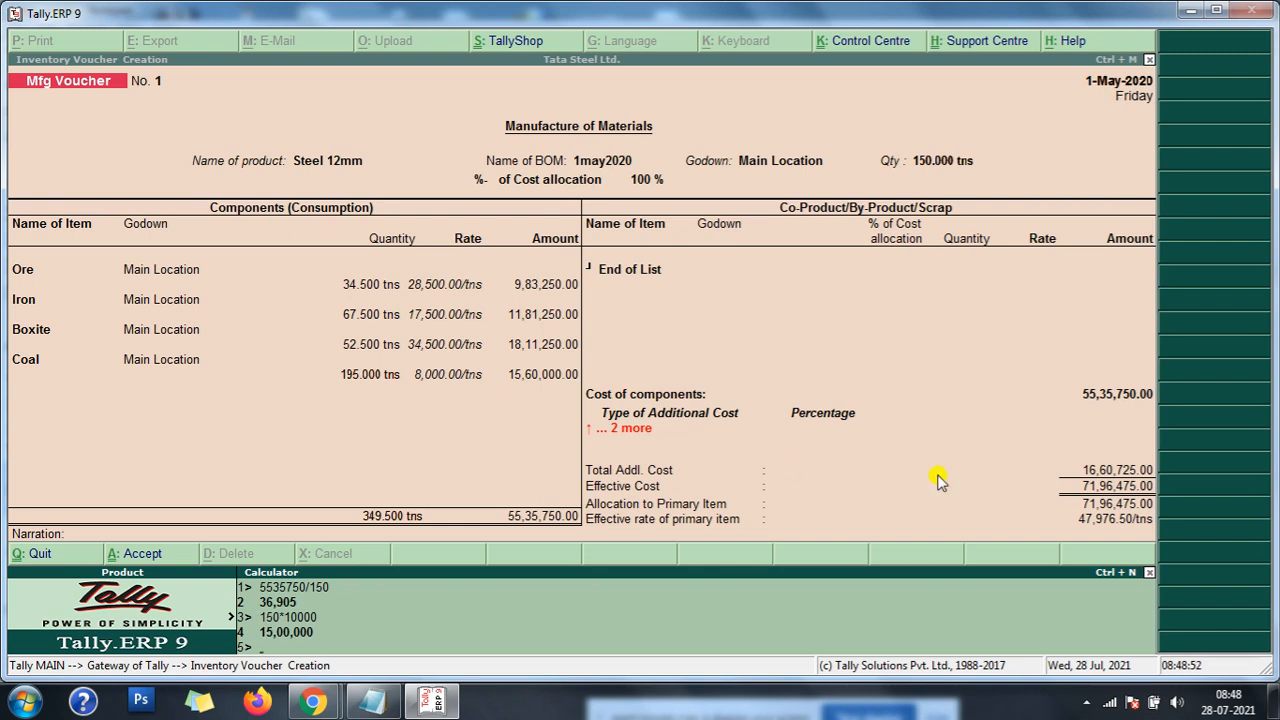
key(ctrl+m)
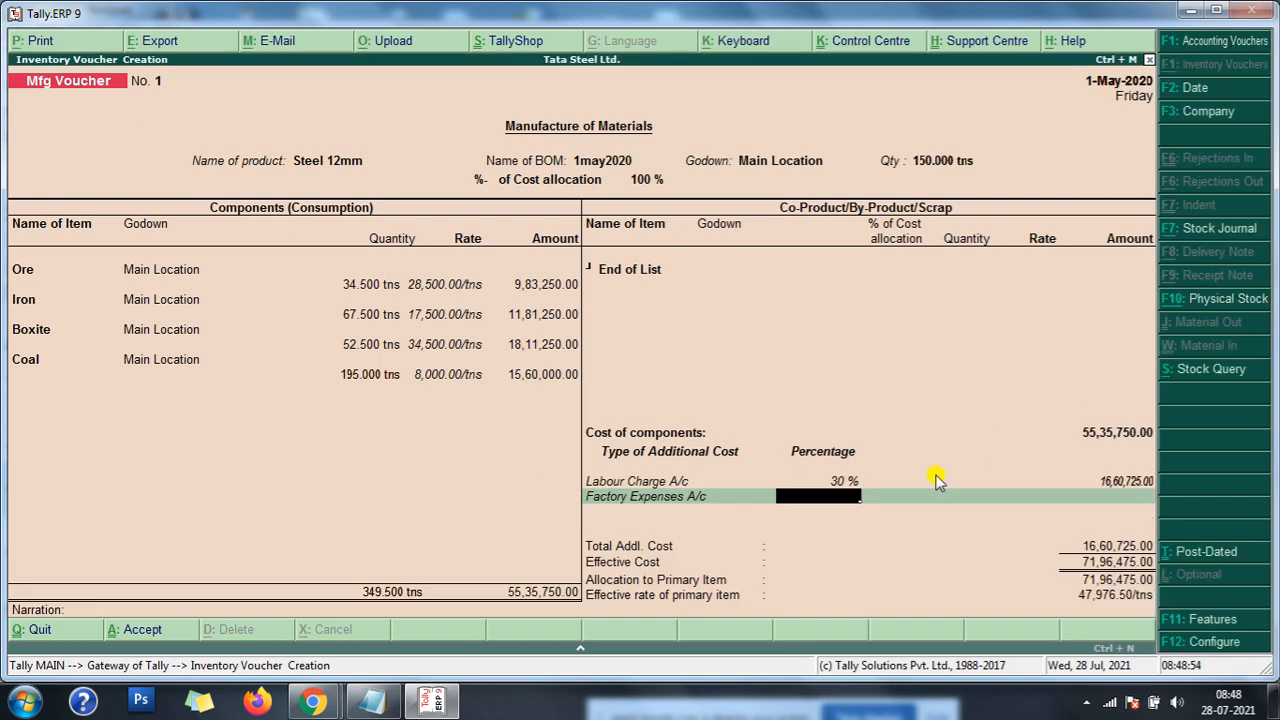
- Leave the Factory Expenses A/c percentage blank, enter 1500000 as its amount, and end the additional cost list
key(Return)
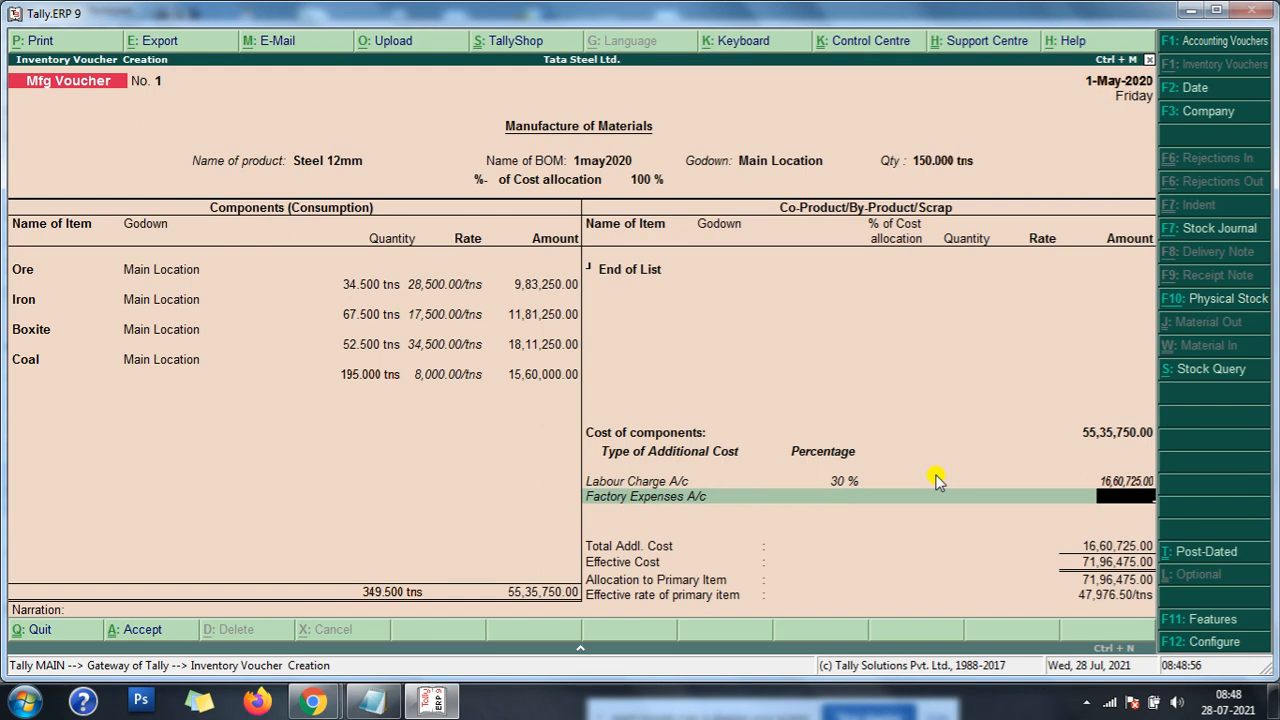
text(1500000)
key(Return)
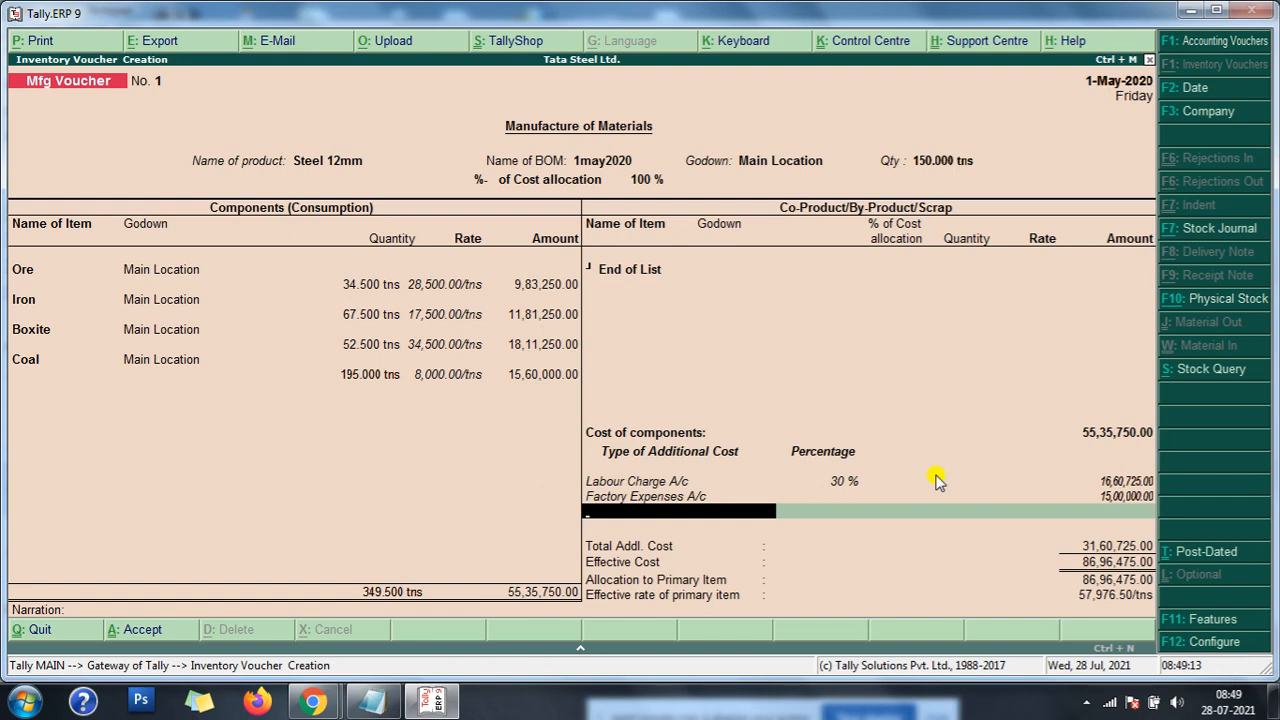
key(Return)
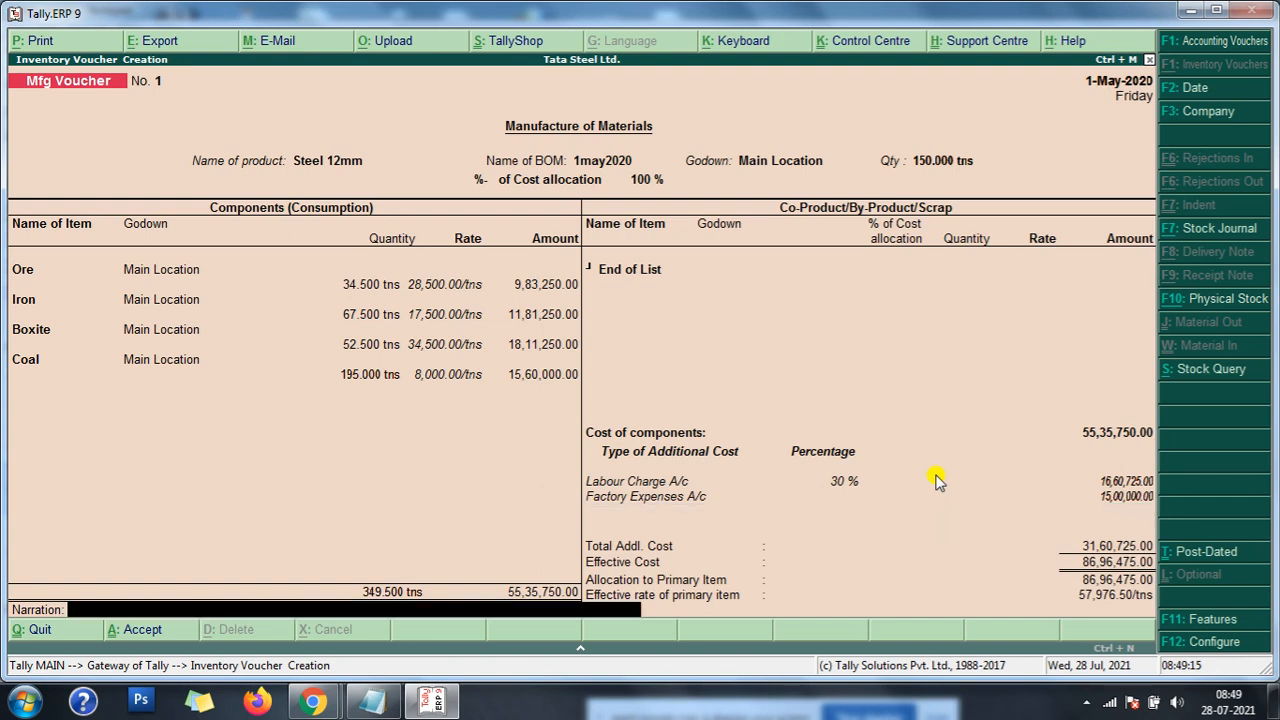
- Check the effective rate per ton of Steel 12mm by calculating 8696475/150 in the built-in calculator
key(BackSpace)
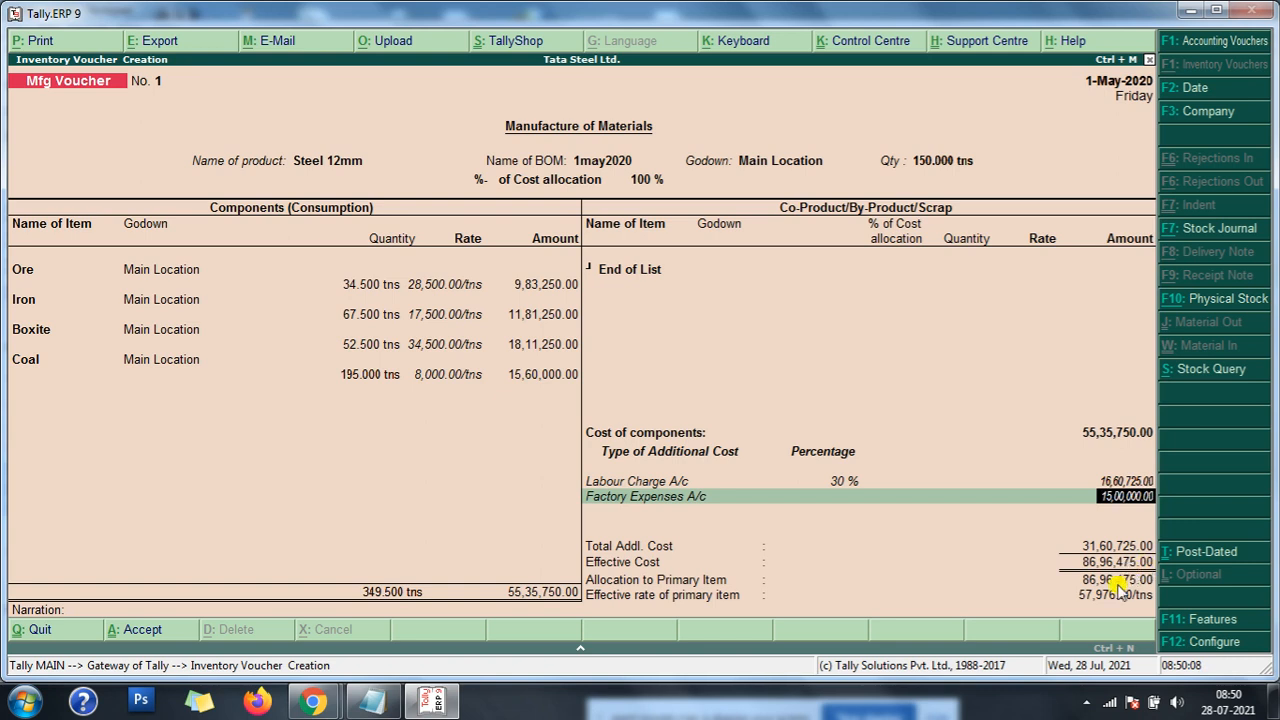
click(582, 648)
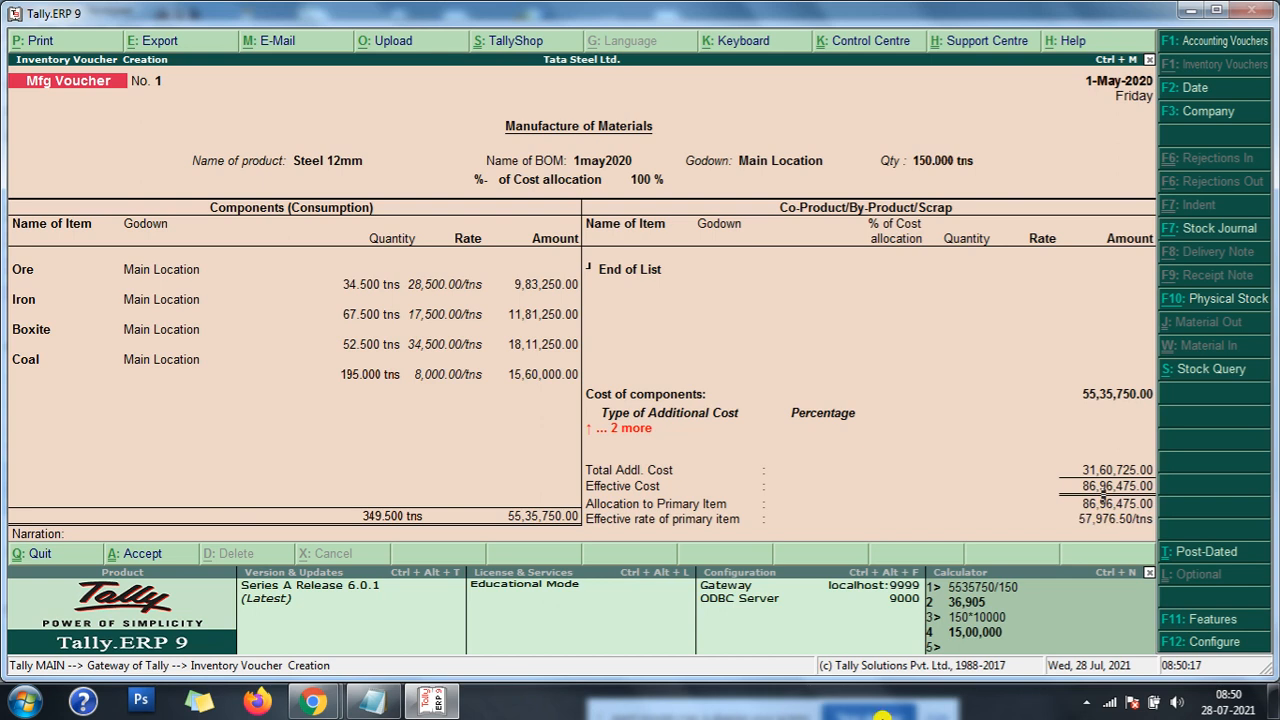
click(980, 650)
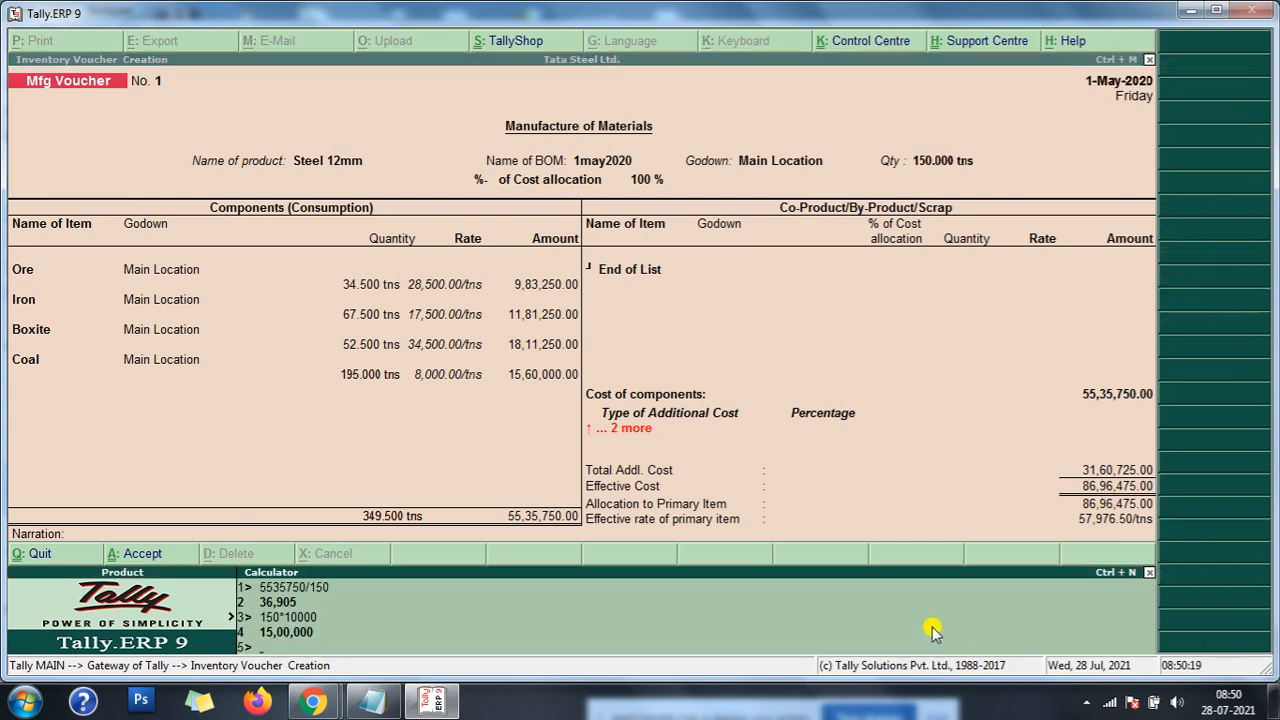
text(8696475/150)
key(Return)
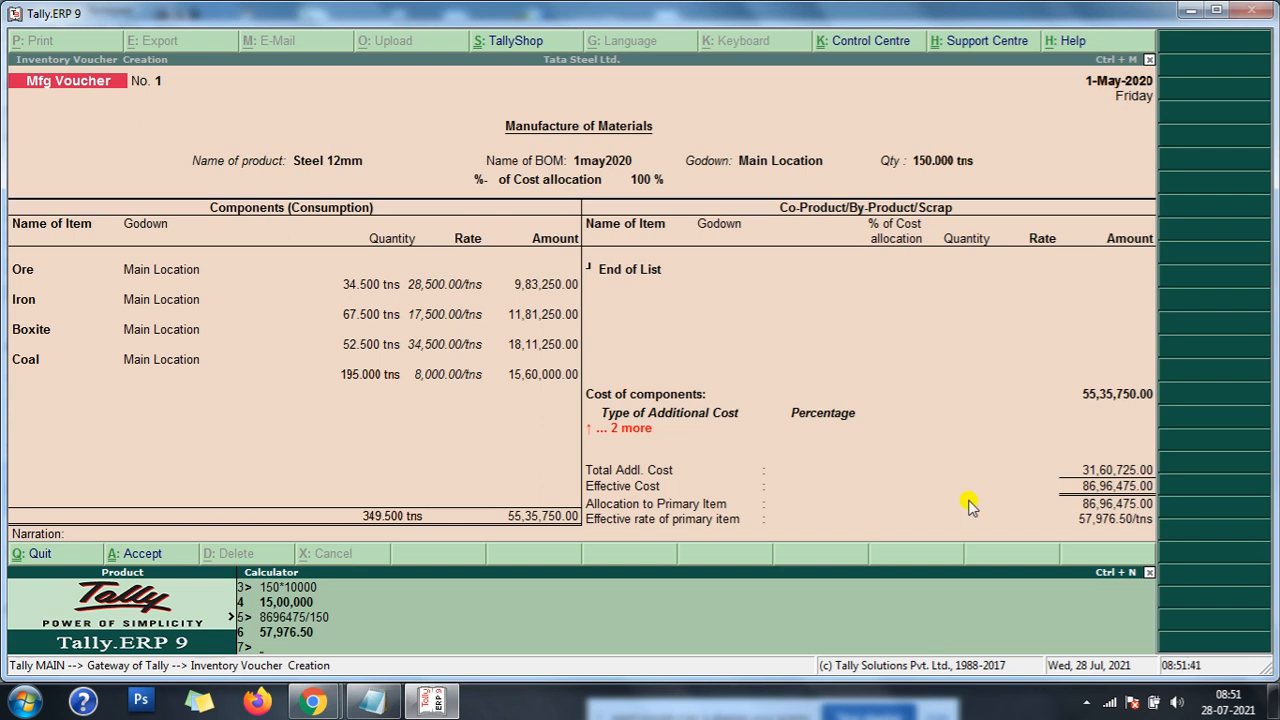
click(1087, 703)
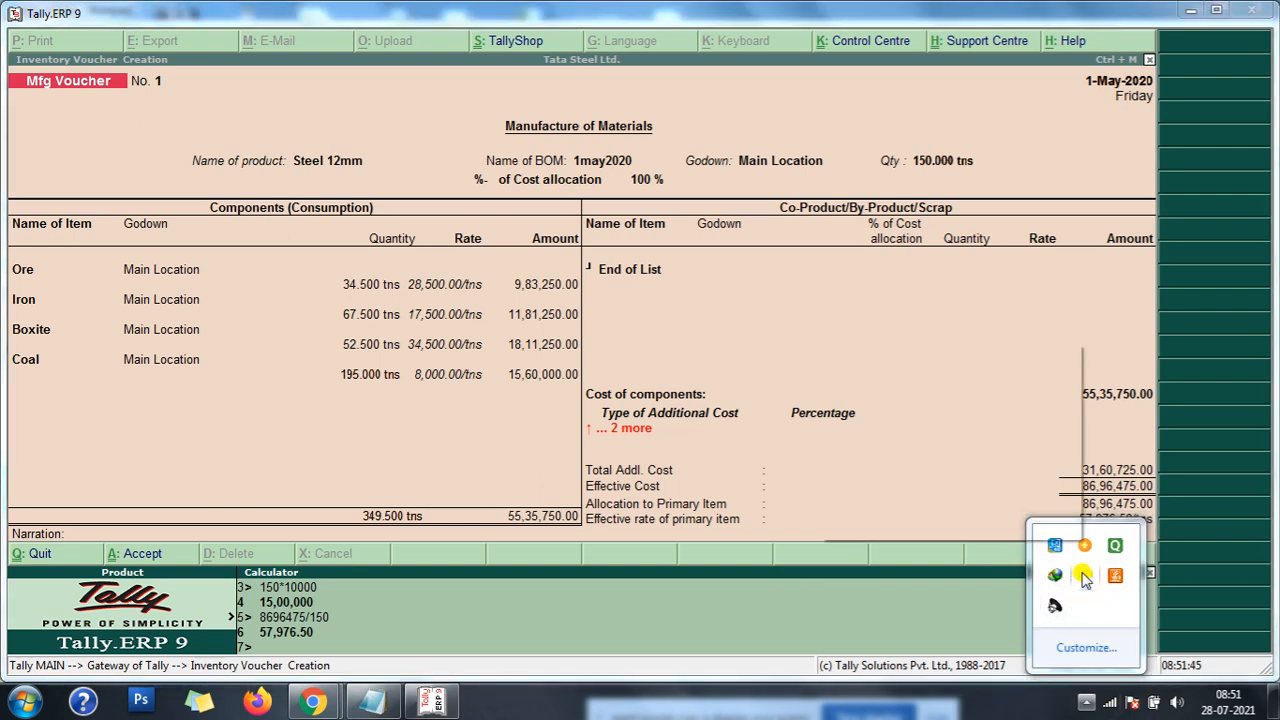